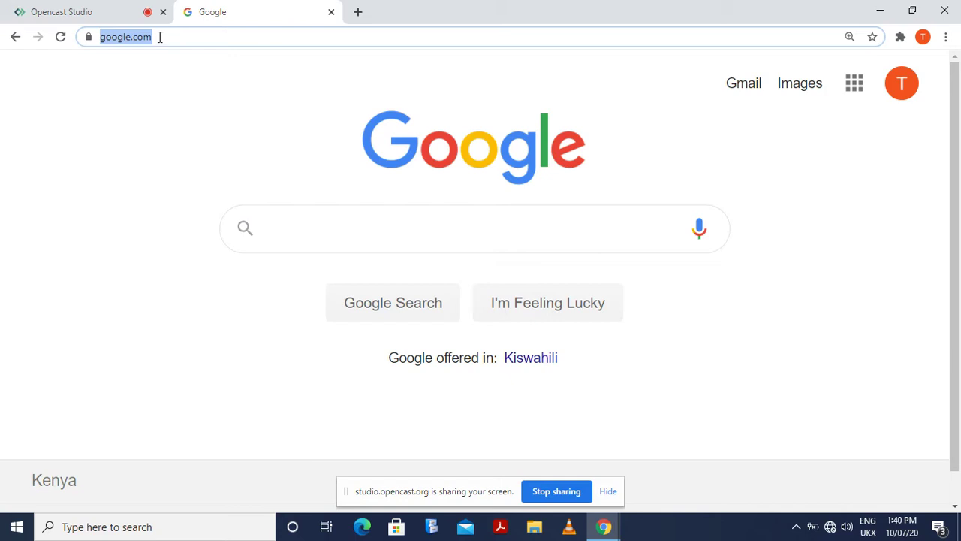
Replace the Google home page address with drive.google.com to open Google Drive
left_click(170, 93)
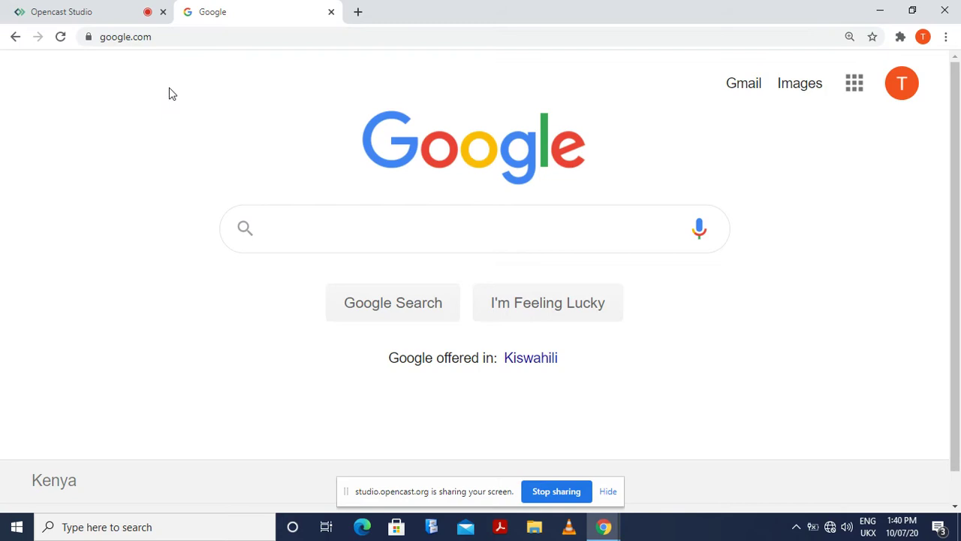
left_click(157, 37)
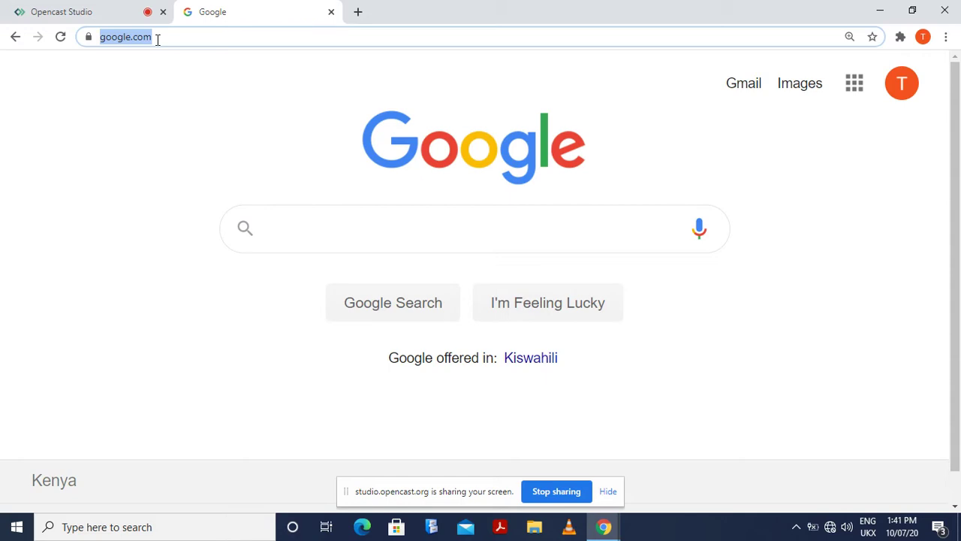
left_click(158, 39)
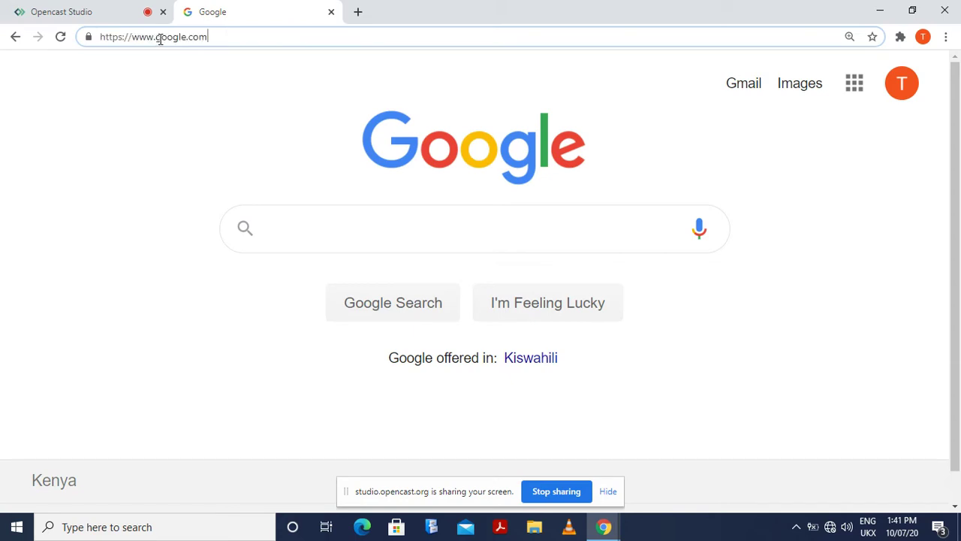
triple_click(216, 35)
double_click(215, 36)
triple_click(216, 35)
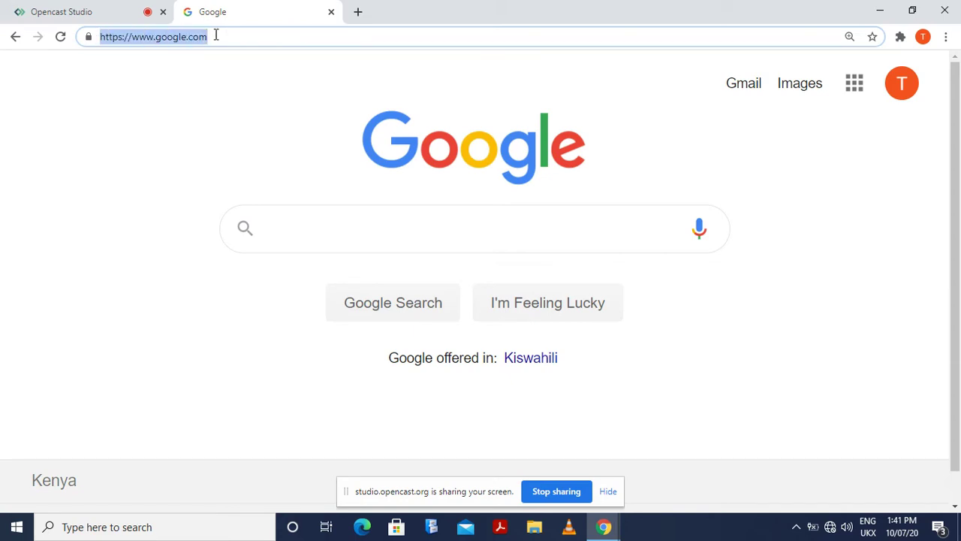
type("drive.")
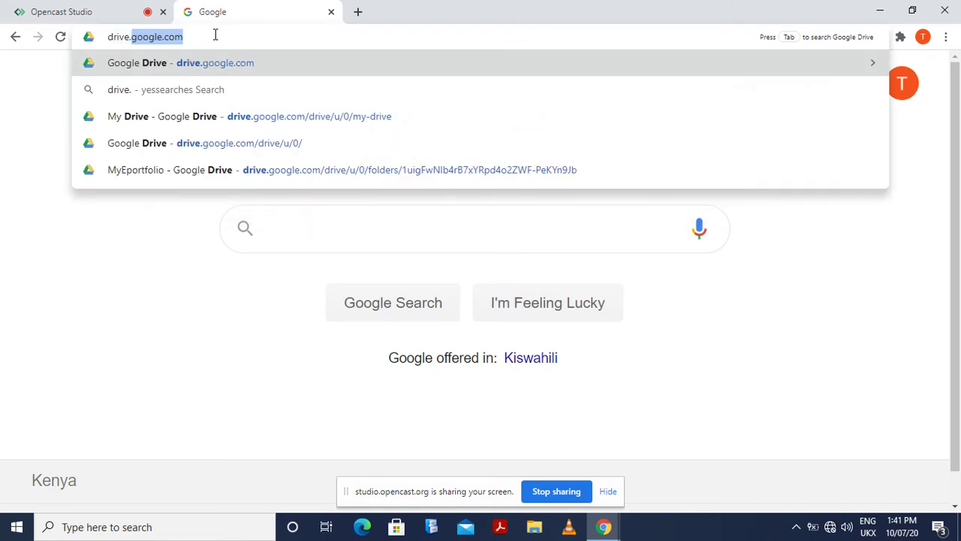
type("goog")
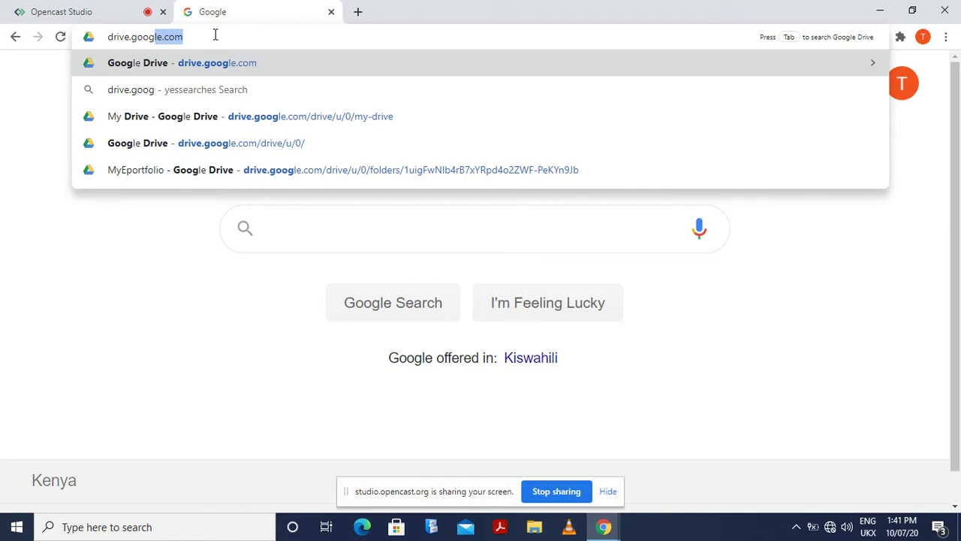
type("le.com")
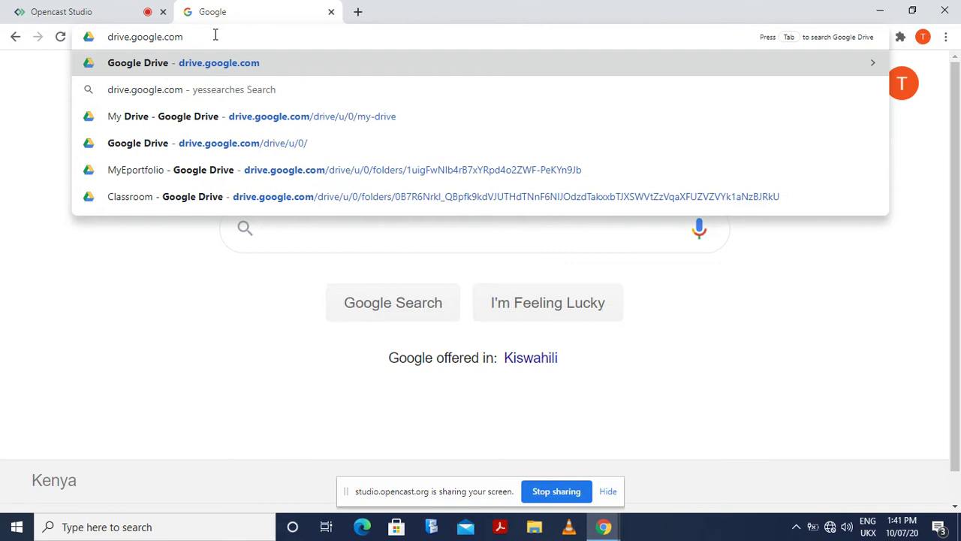
key("Return")
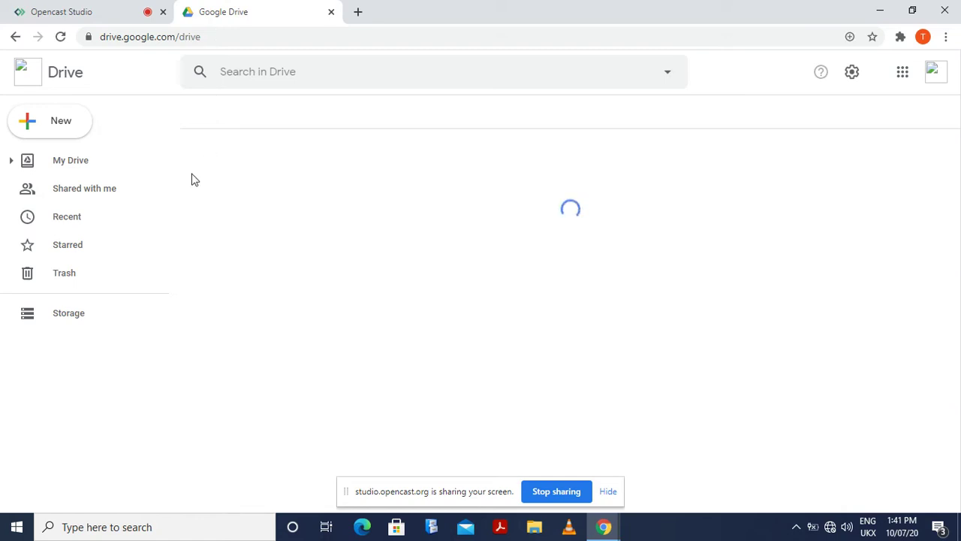
Connect the computer to the available Wi-Fi network
left_click(830, 528)
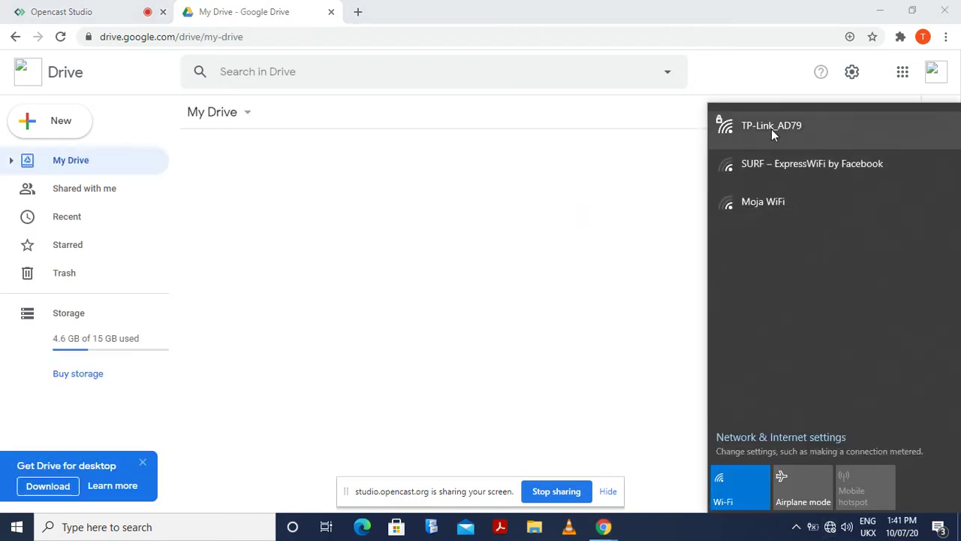
left_click(771, 129)
left_click(898, 193)
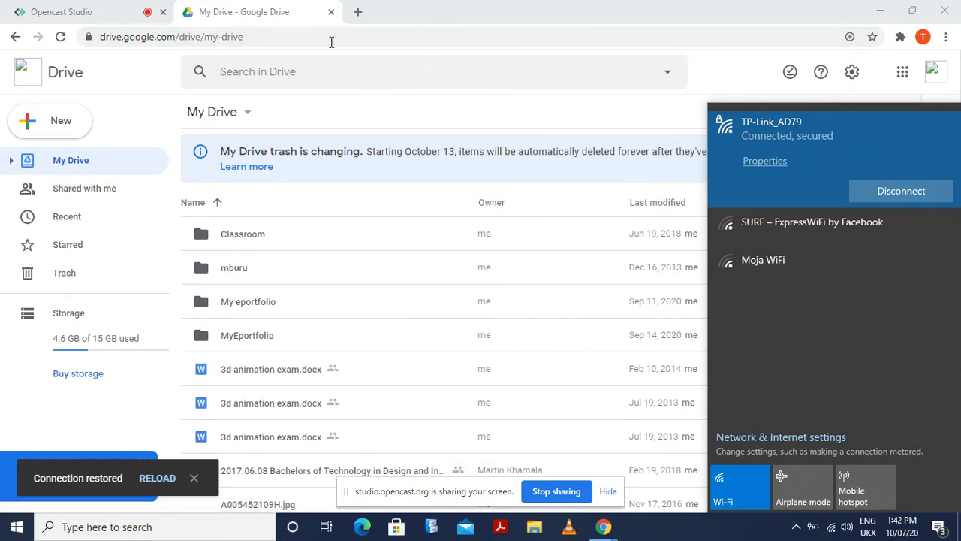
left_click(270, 37)
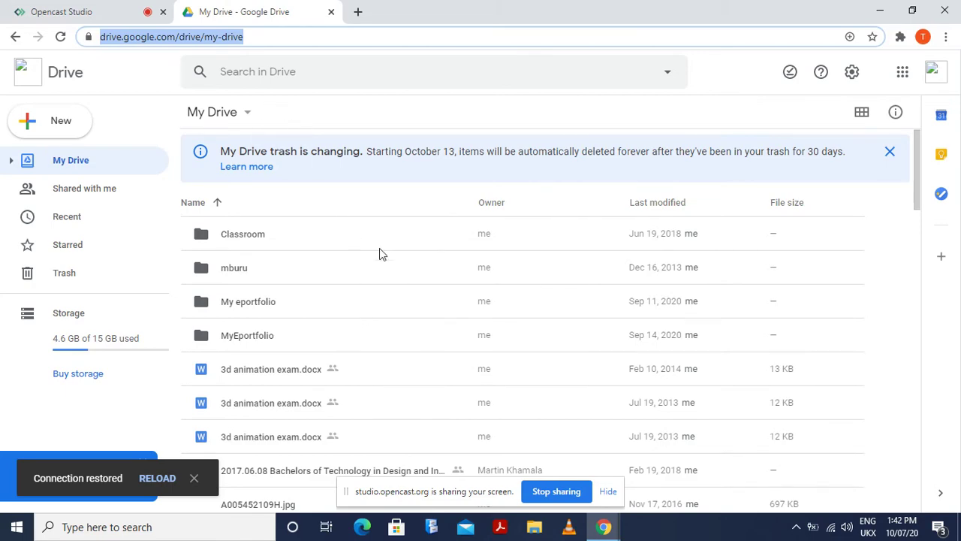
Reload Google Drive so My Drive shows Quick Access and folders
scroll(577, 278, "down", 5)
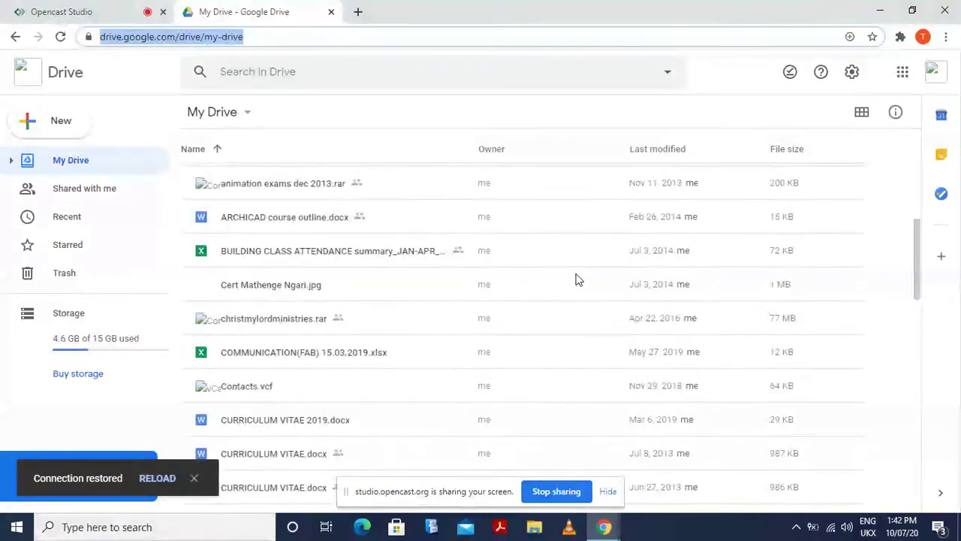
scroll(577, 277, "up", 5)
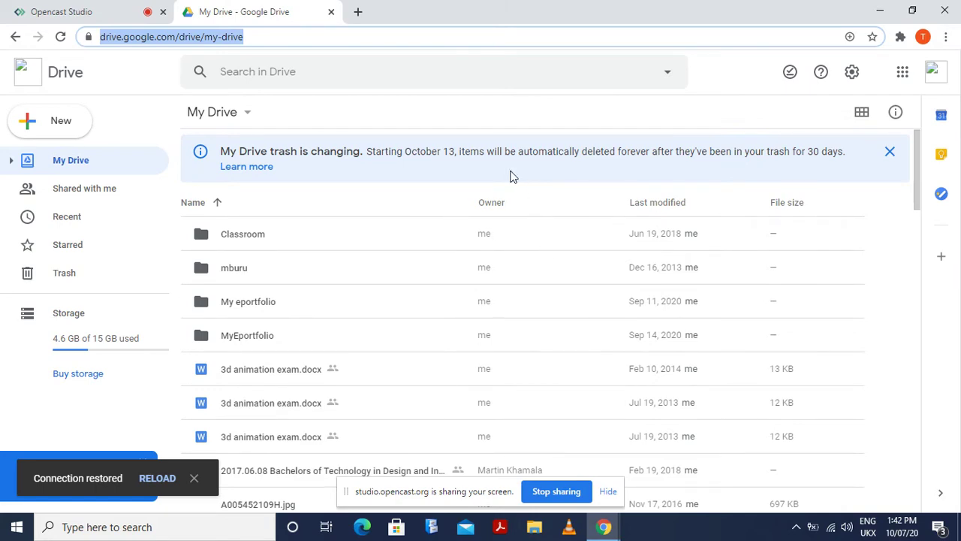
left_click(60, 37)
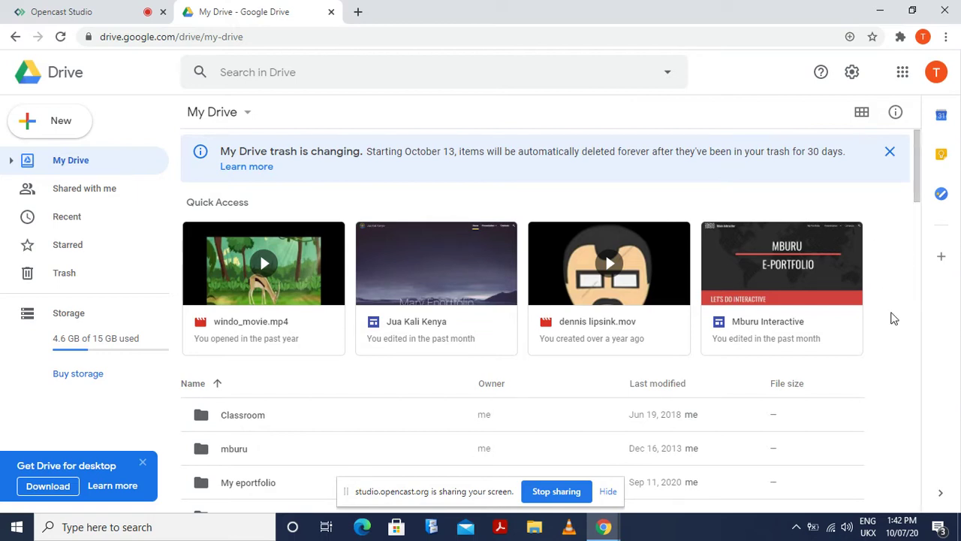
Create a folder named myE-Portfolio in My Drive and open it
right_click(890, 391)
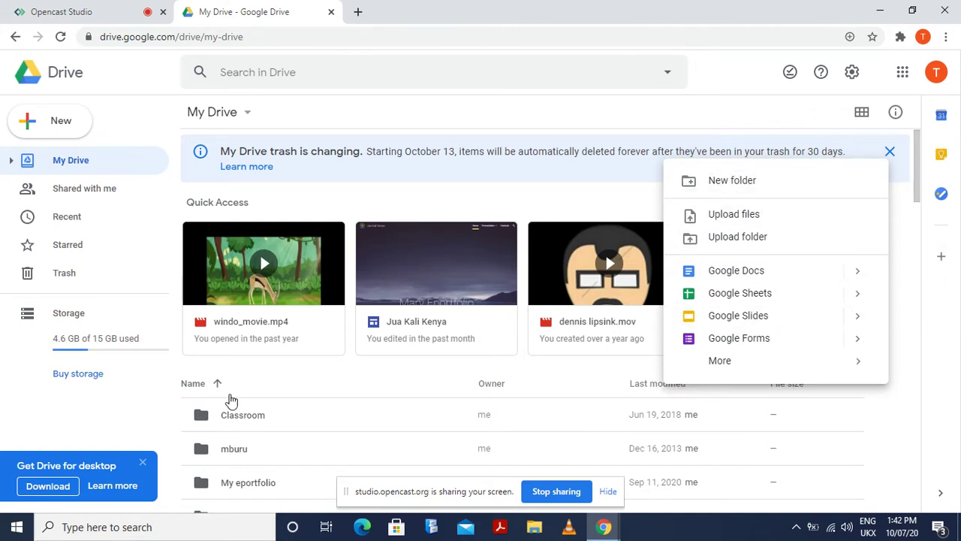
scroll(227, 398, "down", 1)
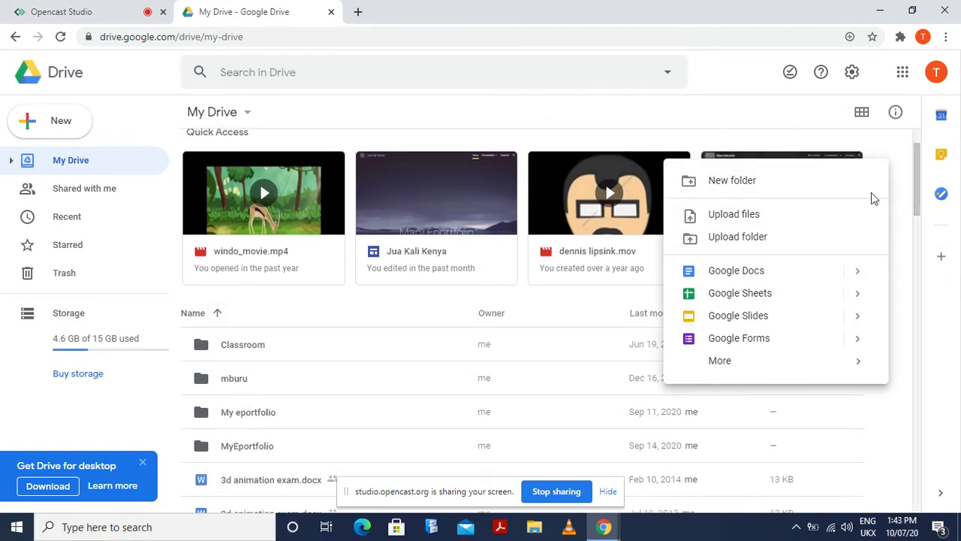
left_click(740, 181)
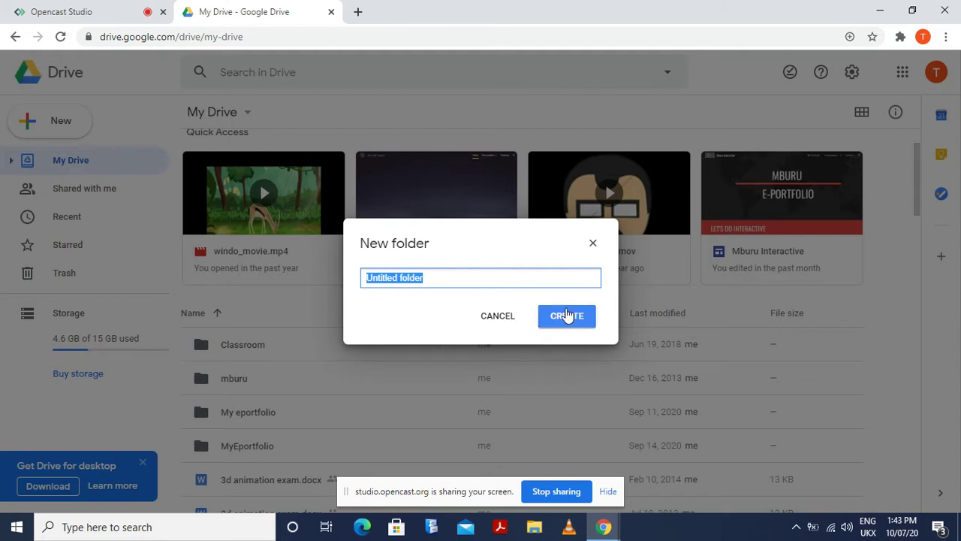
type("my")
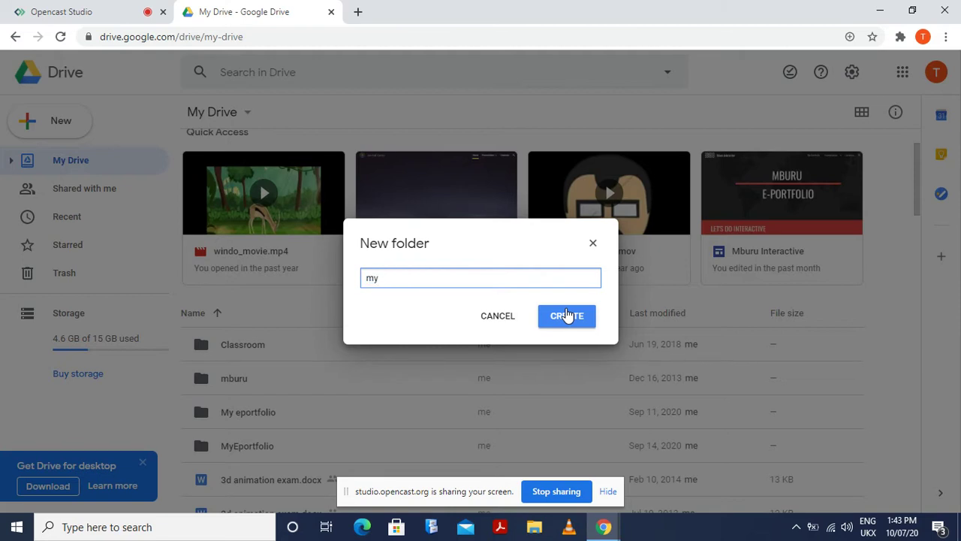
type("E-")
type("Portfolio")
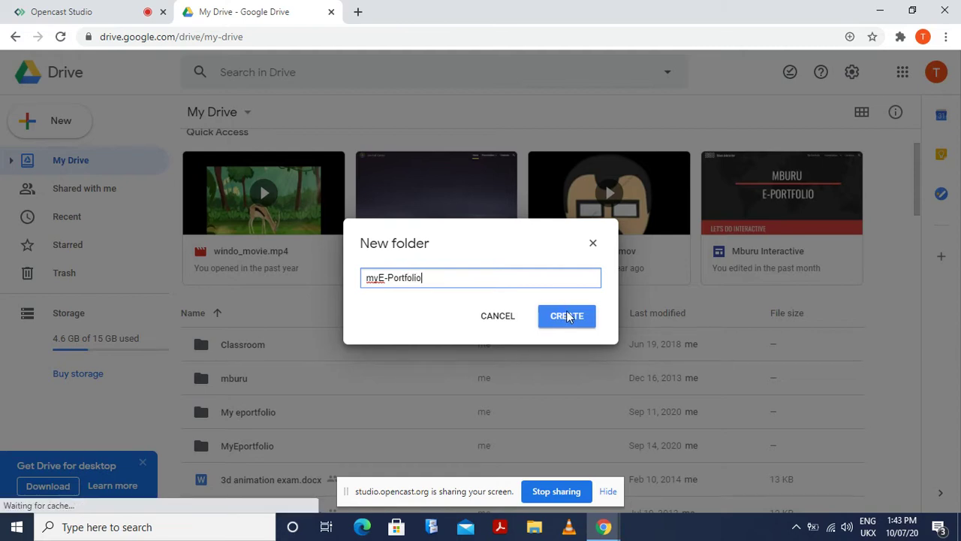
left_click(575, 319)
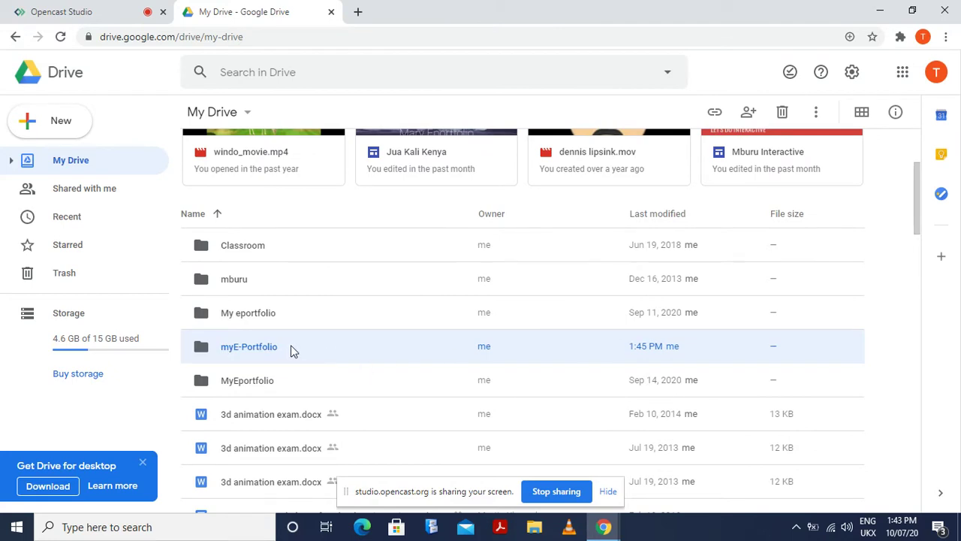
double_click(291, 348)
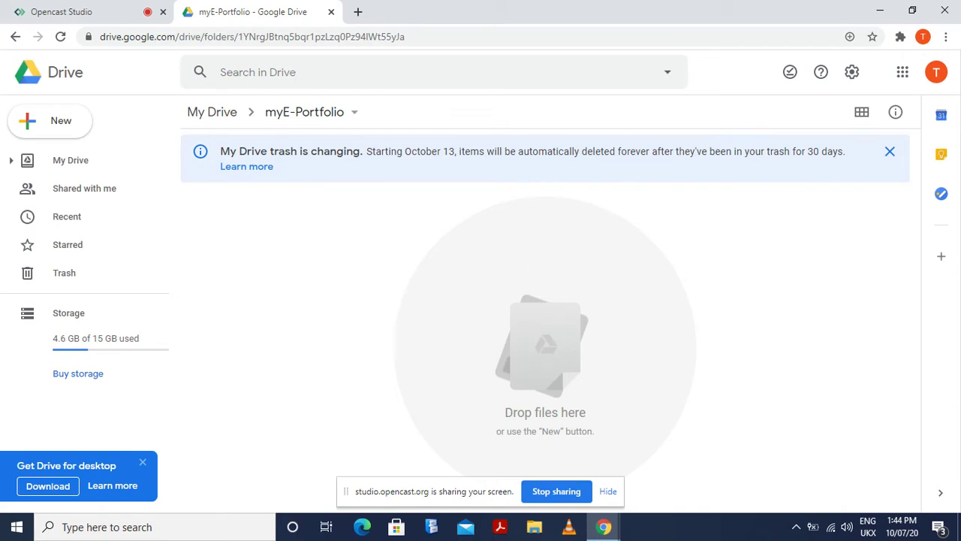
Create a new Google Sites site from the More menu inside myE-Portfolio
right_click(301, 281)
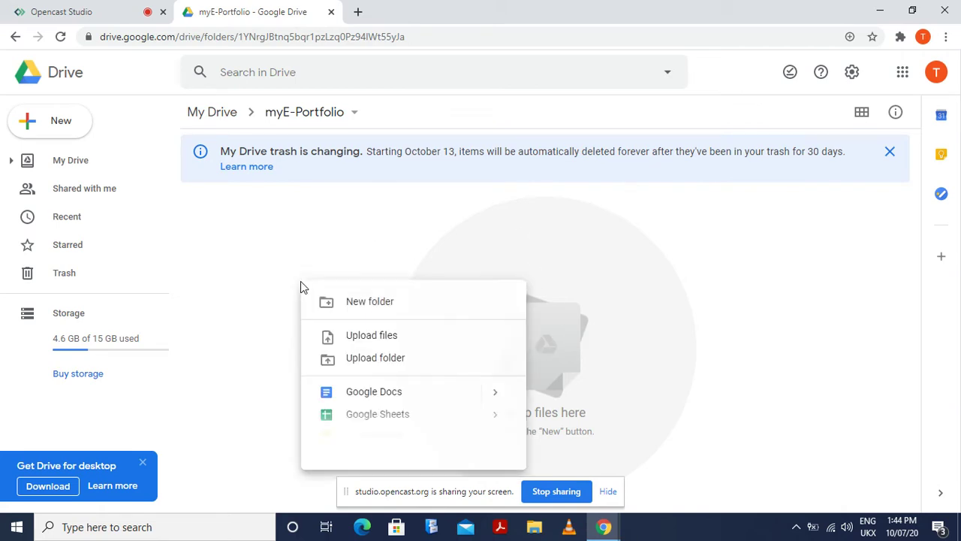
left_click(273, 276)
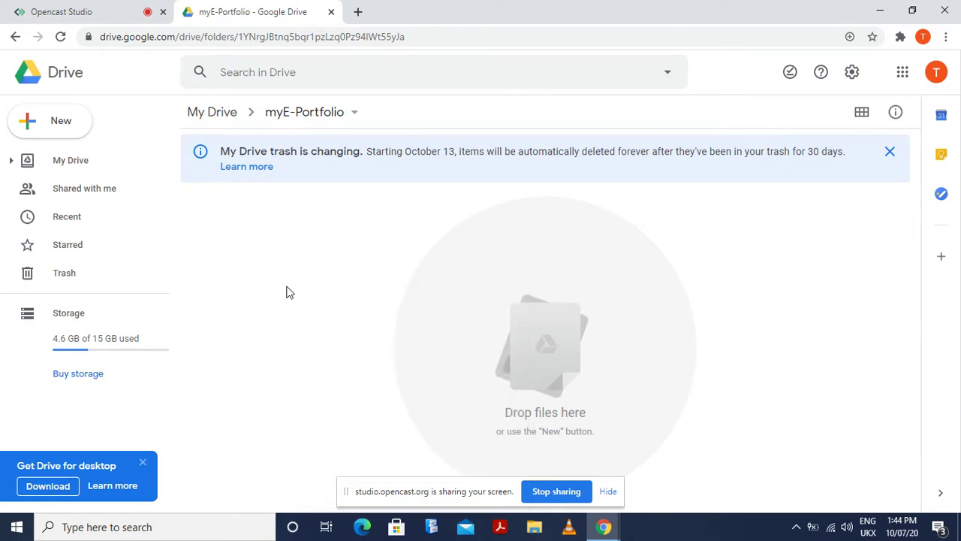
right_click(286, 290)
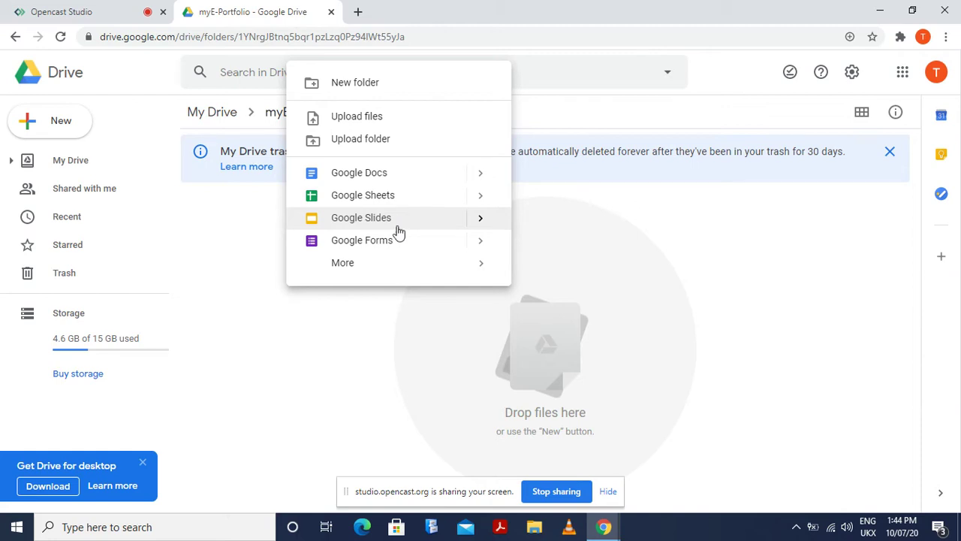
mouse_move(350, 265)
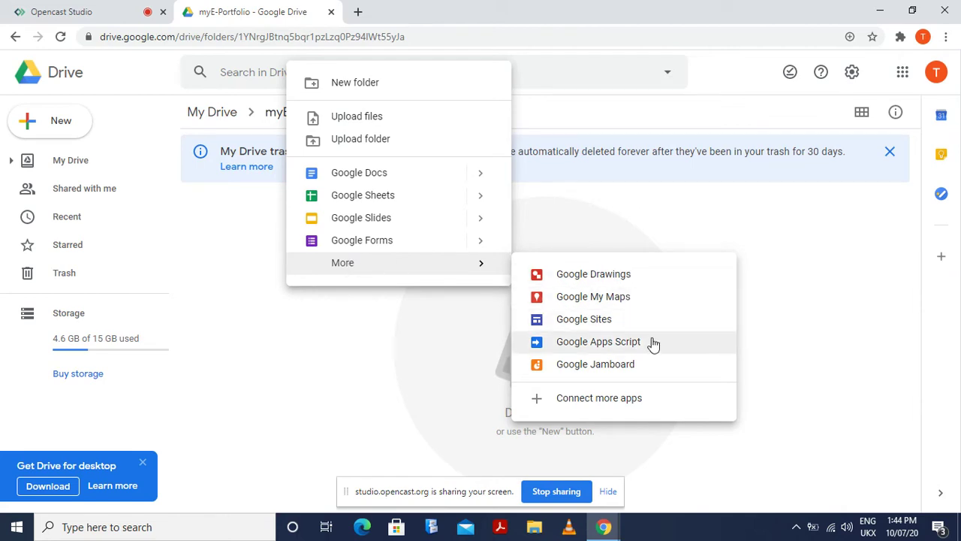
left_click(588, 322)
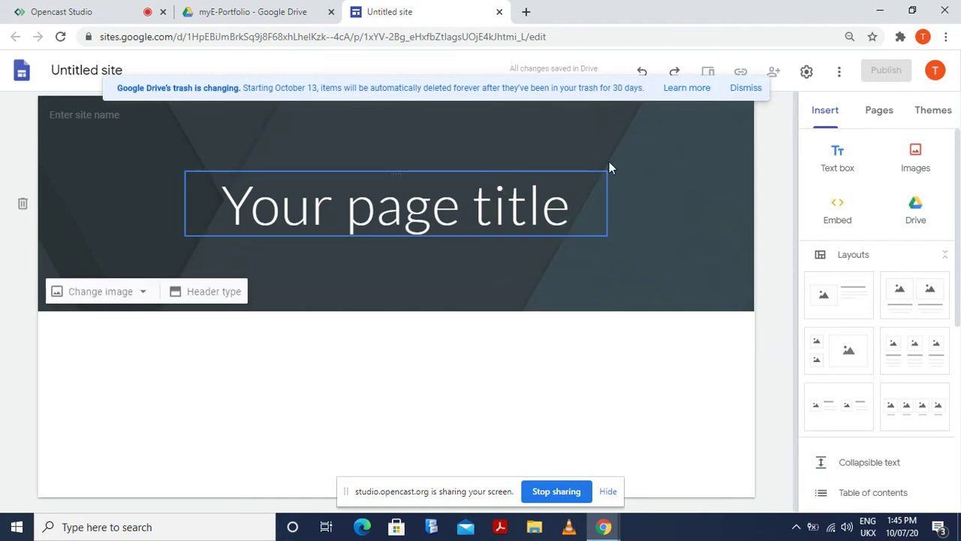
Dismiss the Drive trash notice banner in the Sites editor
left_click(761, 91)
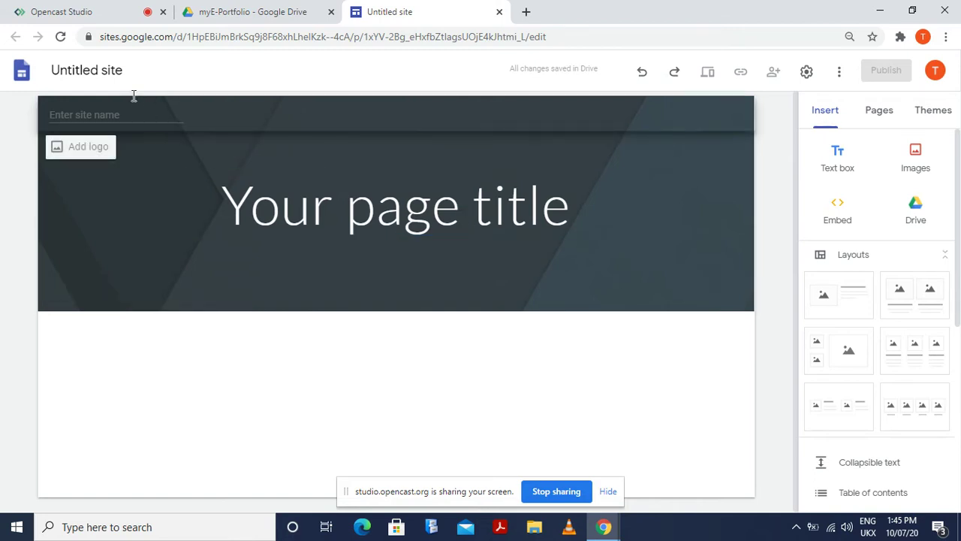
Name the site 'My Project'
left_click(88, 117)
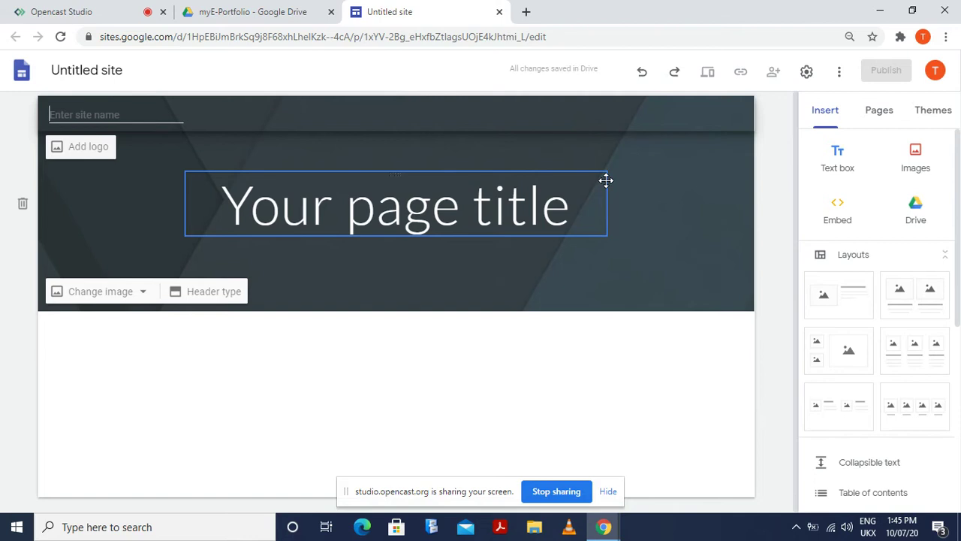
type("My Project")
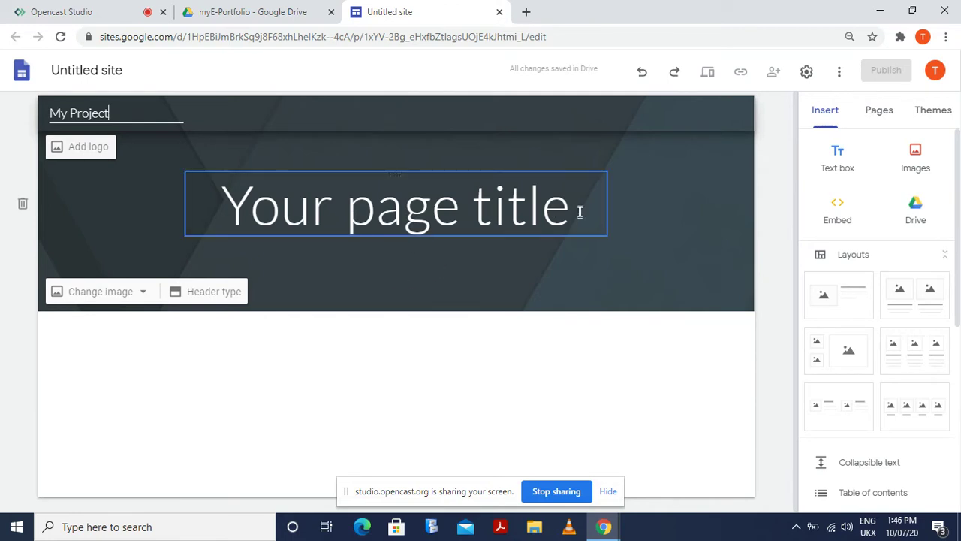
left_click_drag(579, 211, 232, 236)
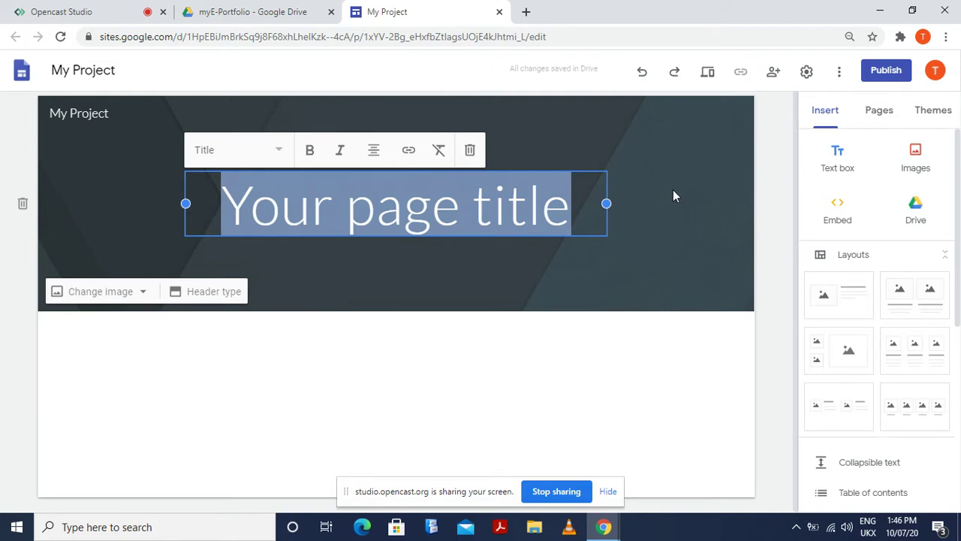
Replace the site name with the owner's production-company name ending in 'Productions'
left_click(115, 114)
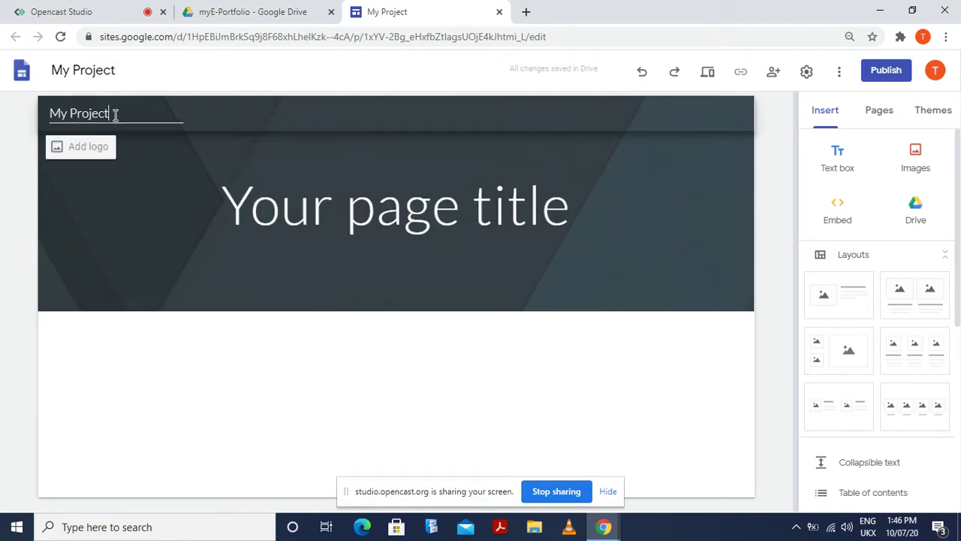
left_click_drag(115, 114, 48, 114)
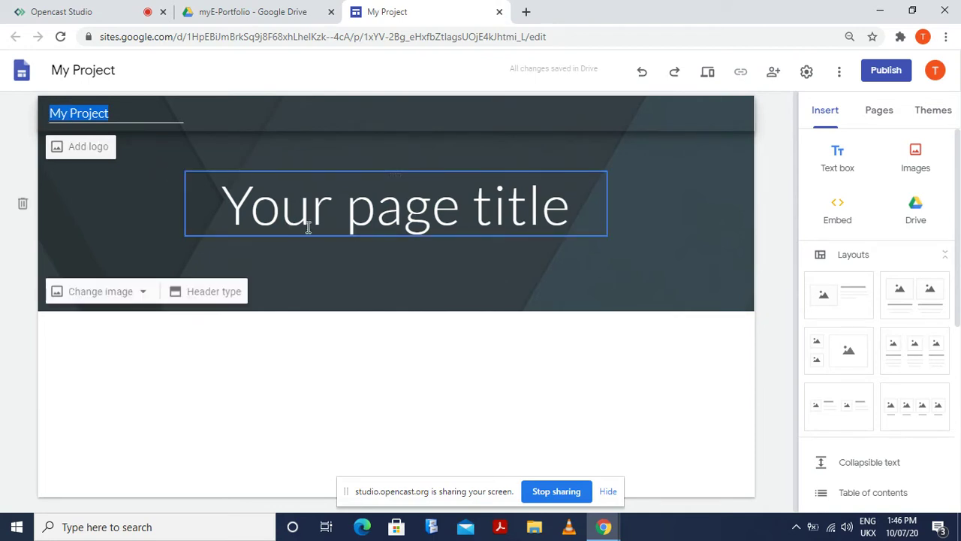
type("Mburu")
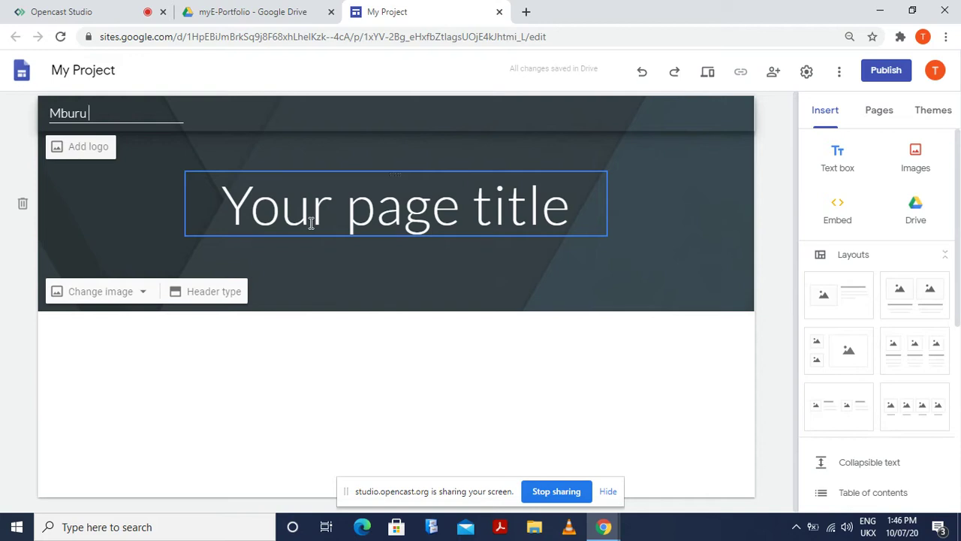
type("Animati")
type("ons")
key("BackSpace")
key("BackSpace")
key("BackSpace")
key("BackSpace")
key("BackSpace")
key("BackSpace")
key("BackSpace")
key("BackSpace")
key("BackSpace")
key("BackSpace")
key("BackSpace")
type("Productions")
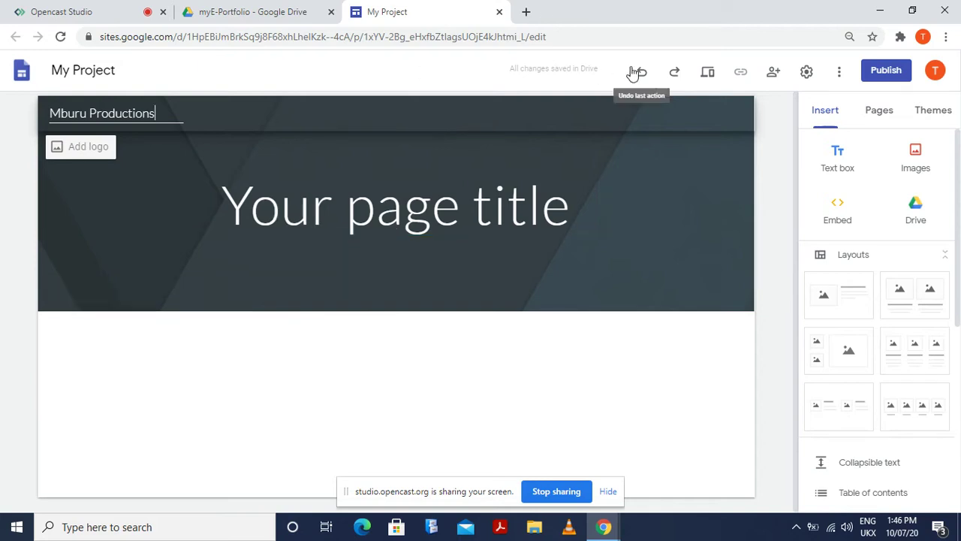
Select the placeholder 'Your page title' text in the header
left_click(577, 214)
left_click_drag(578, 214, 176, 237)
left_click(152, 241)
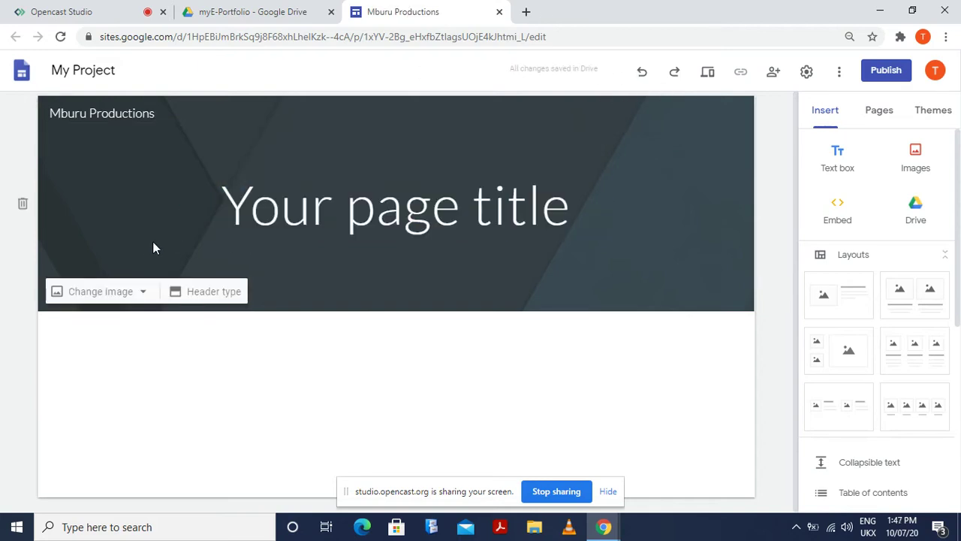
left_click_drag(576, 216, 178, 227)
Change the header title from 'Your page title' to 'My Projects'
left_click(179, 227)
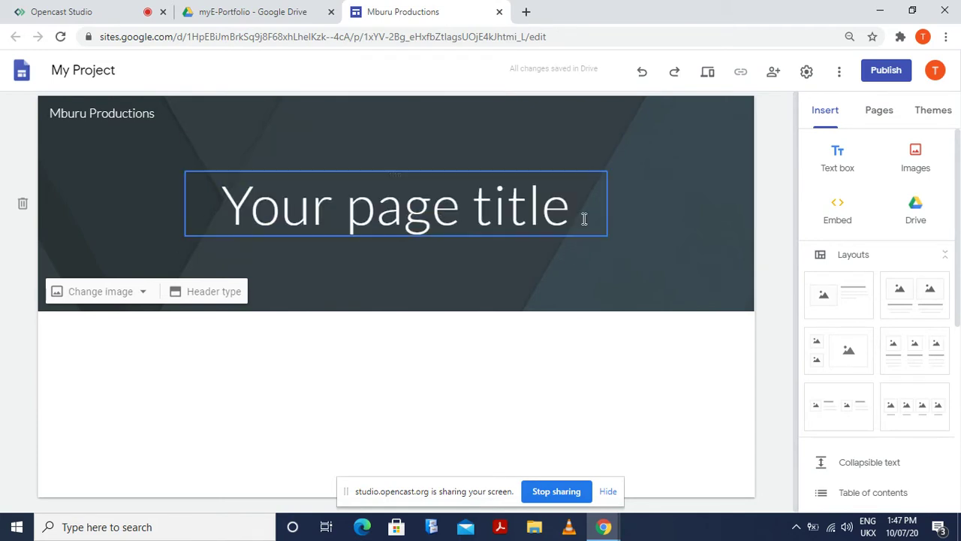
left_click_drag(578, 214, 230, 207)
type("My")
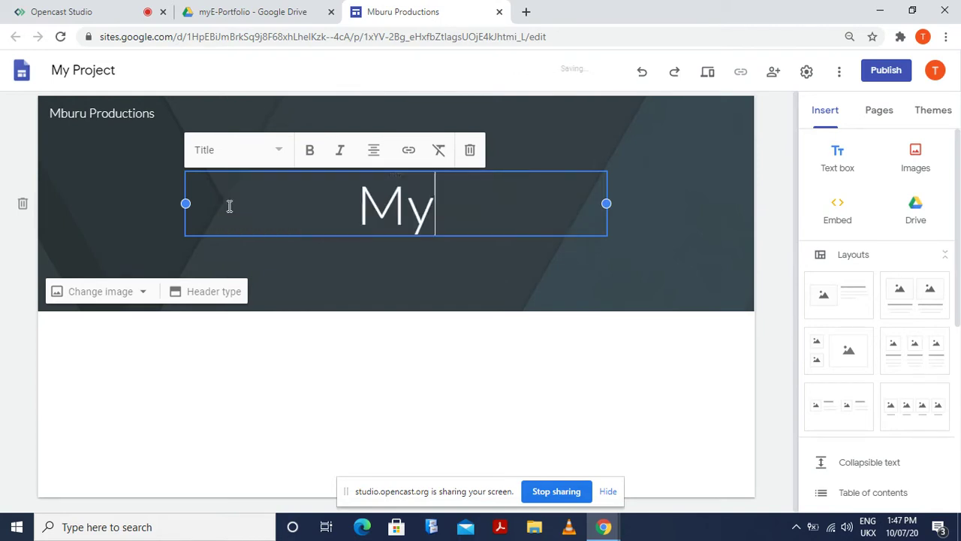
type(" Pr")
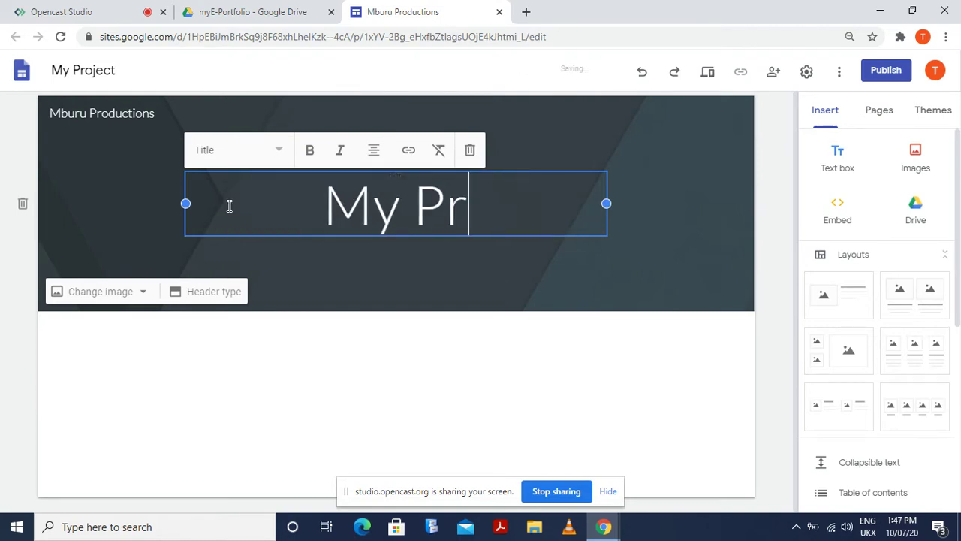
type("ojects")
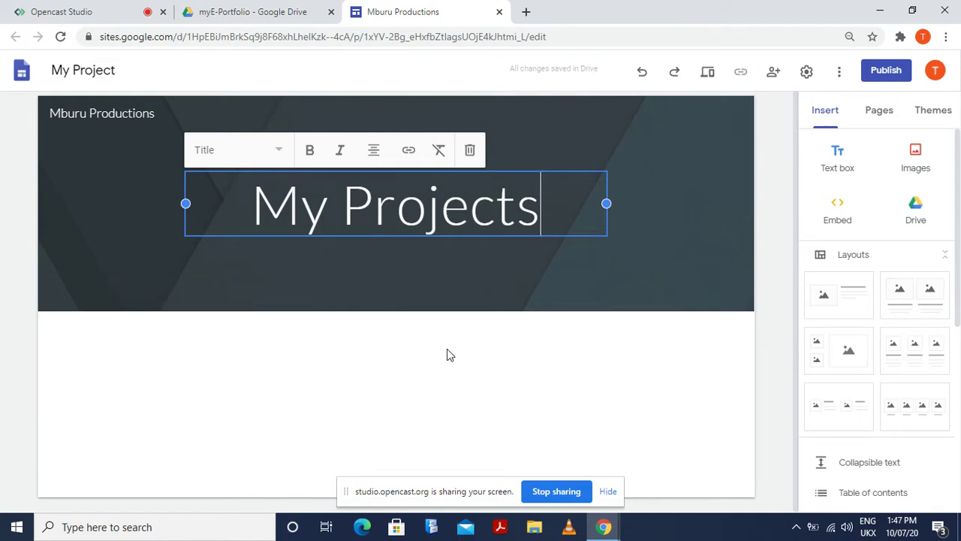
left_click(392, 376)
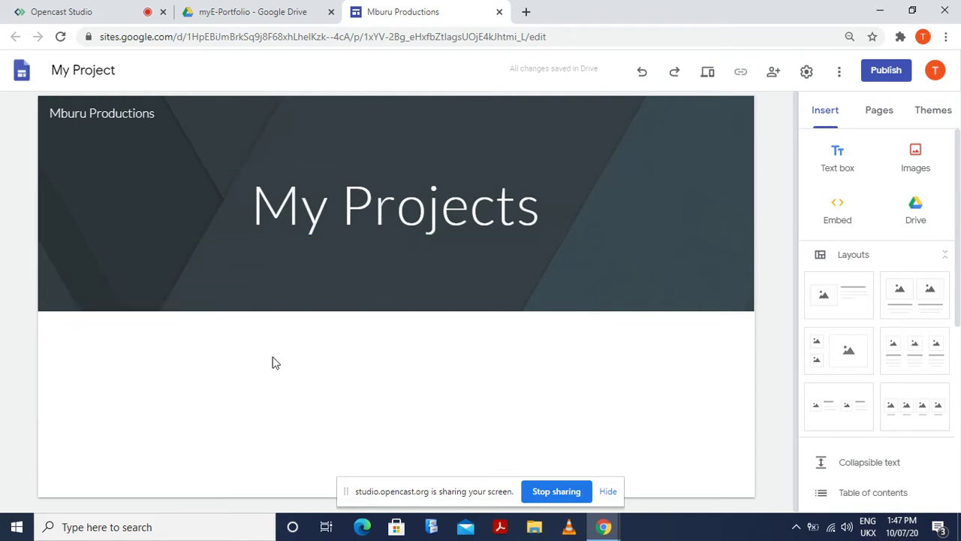
Bring up the insert options on the empty page body
right_click(290, 392)
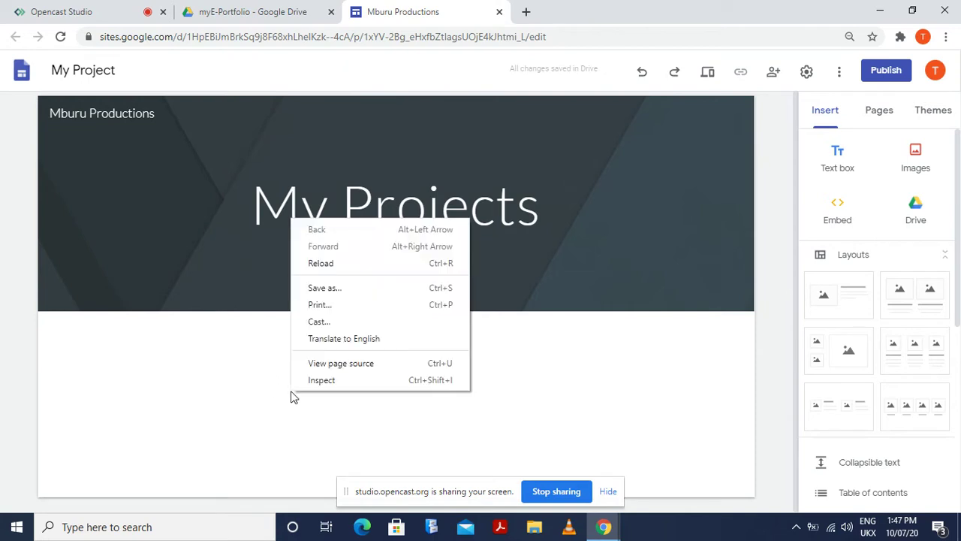
left_click(287, 408)
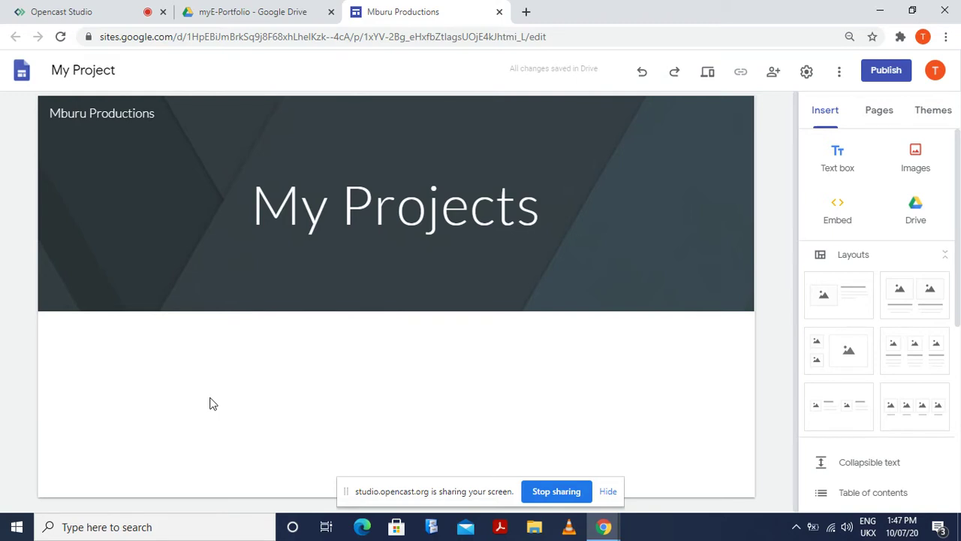
double_click(268, 414)
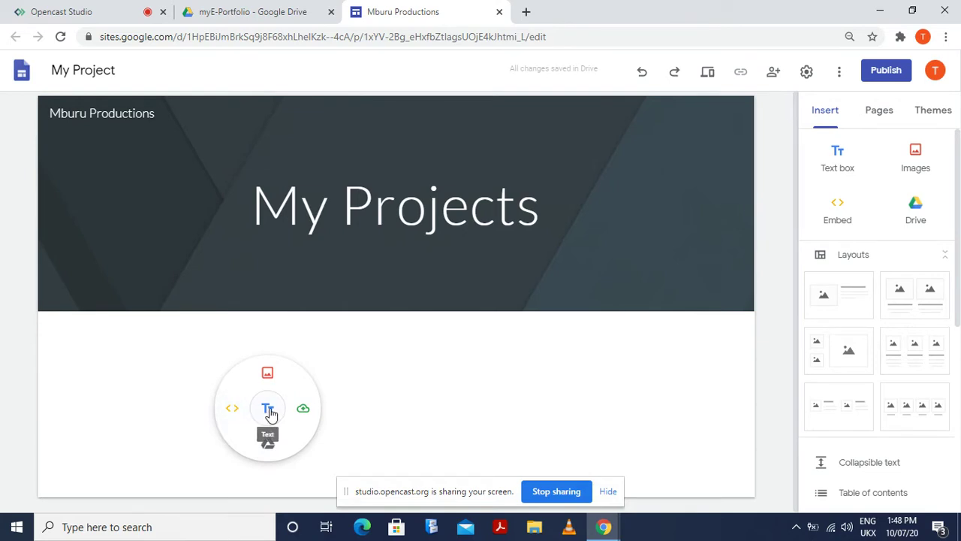
Add a text box: 'My projects are primarily interactive in nature. We do animations, games, websites and motion graphics'
left_click(268, 410)
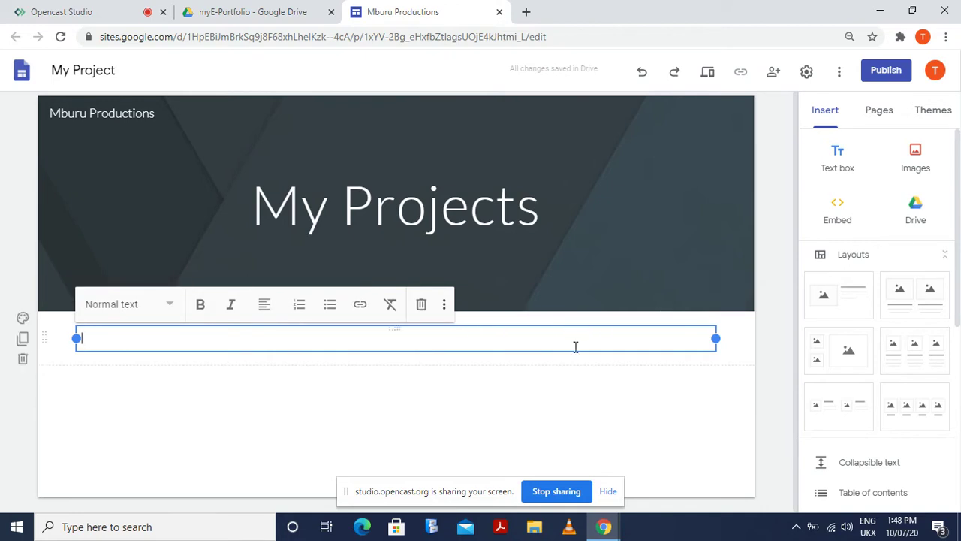
type("M")
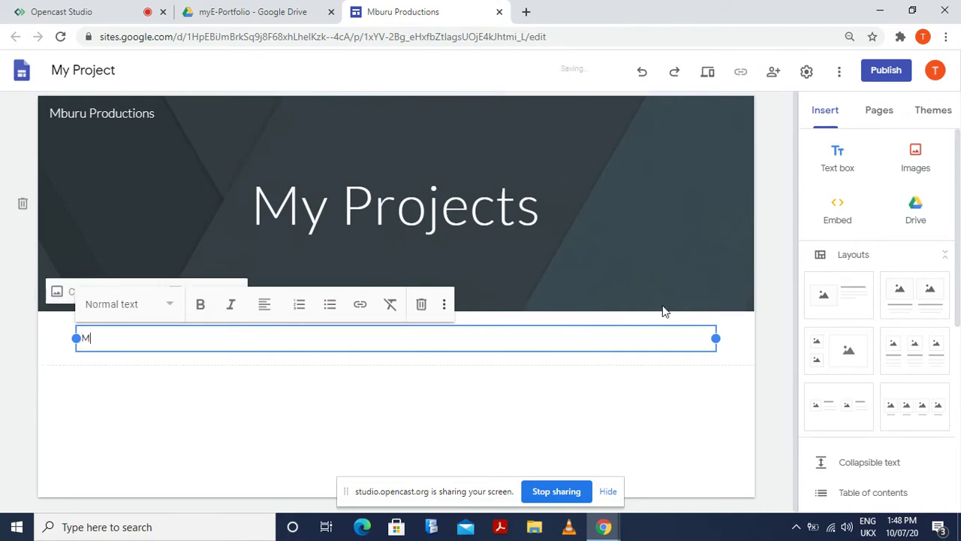
type("y projects are ")
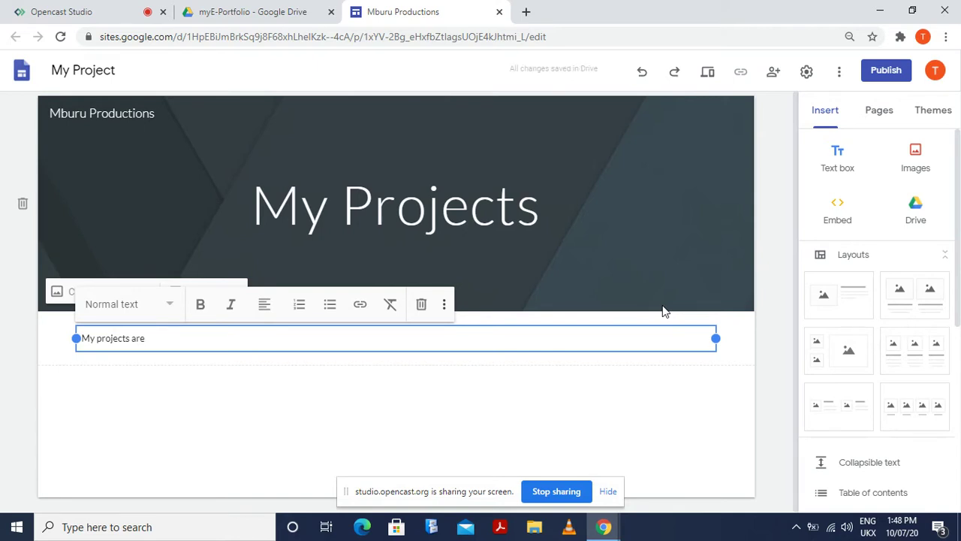
type("primaril")
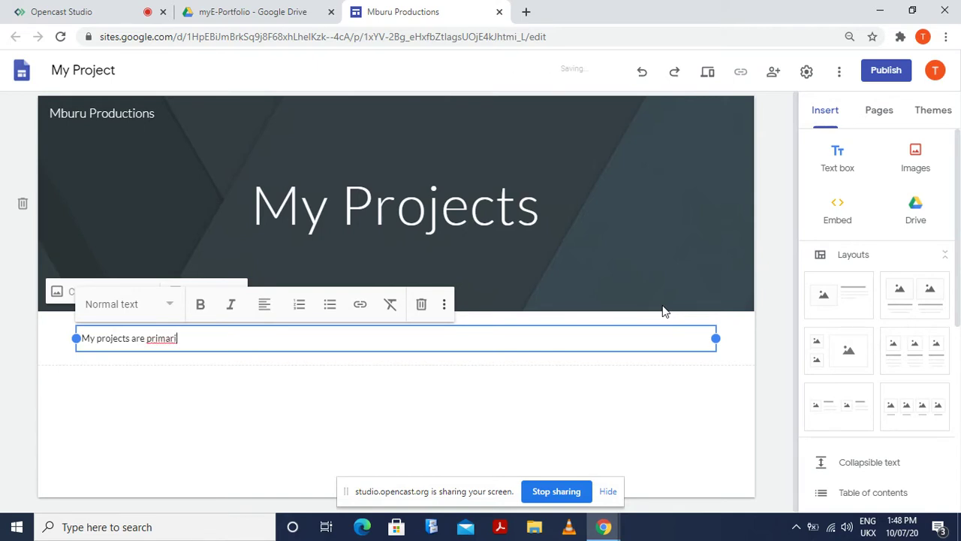
type("y interactive in na")
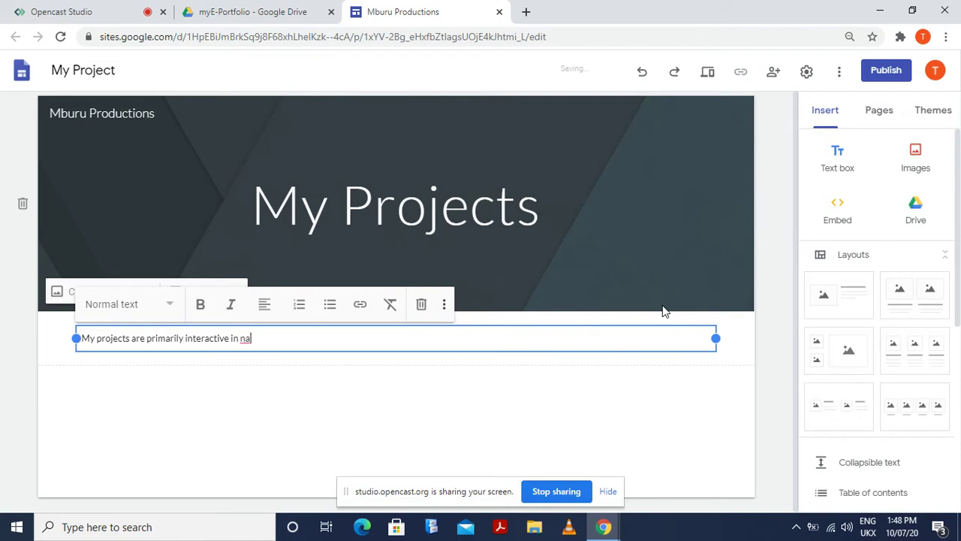
type("ture. W")
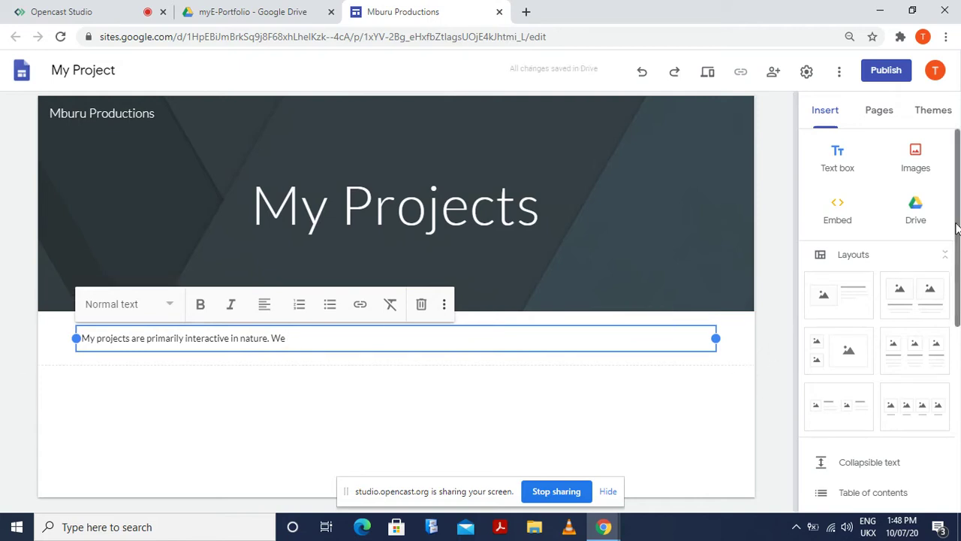
type("e do animations")
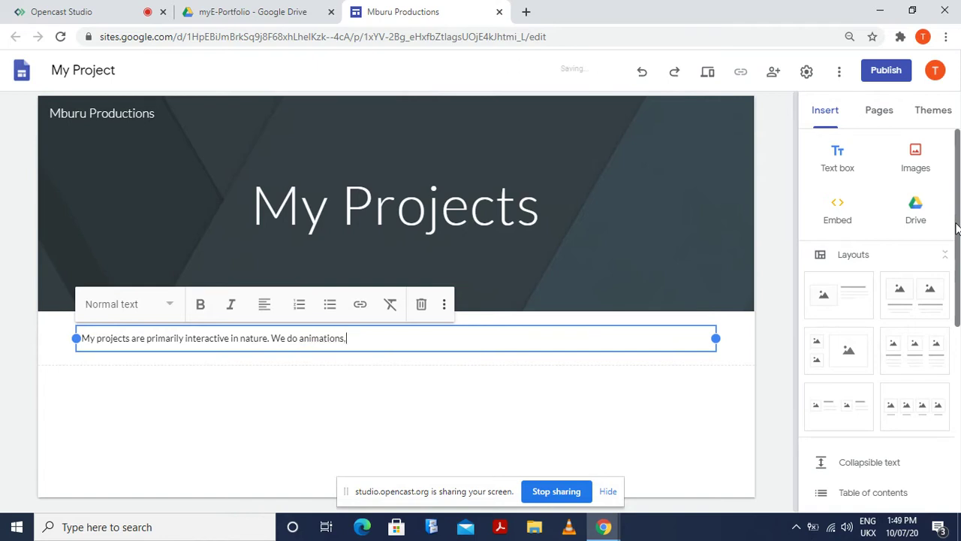
type(", games")
key("BackSpace")
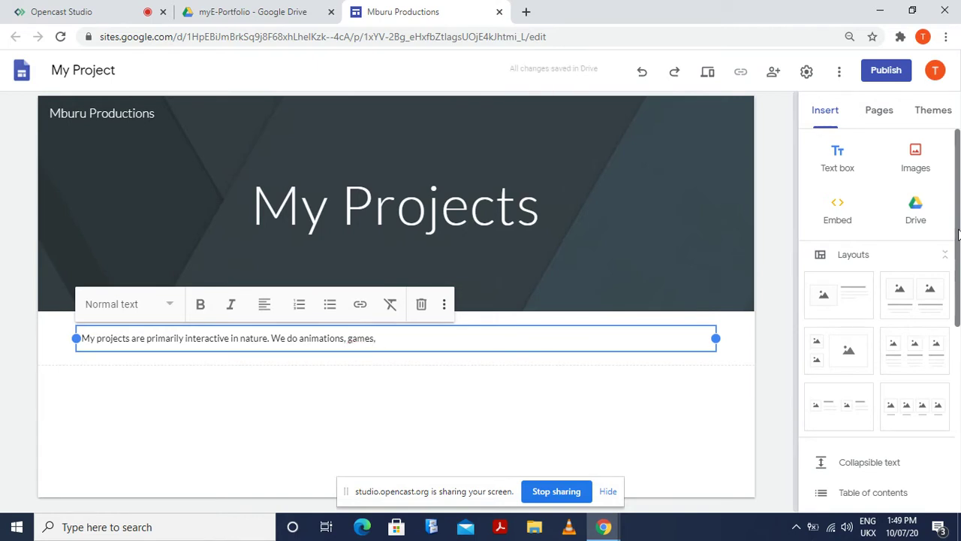
type(", website")
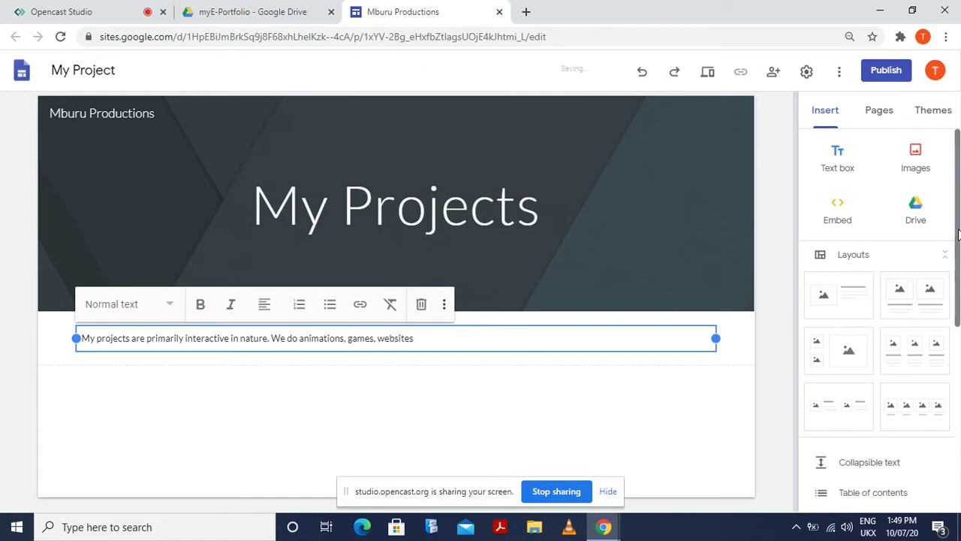
type("s and motion graphics")
key("Return")
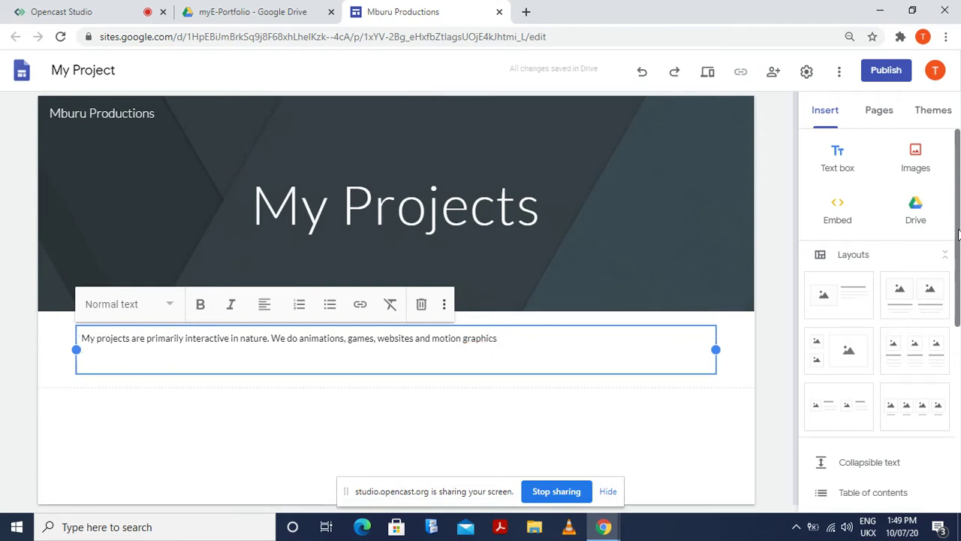
left_click(642, 425)
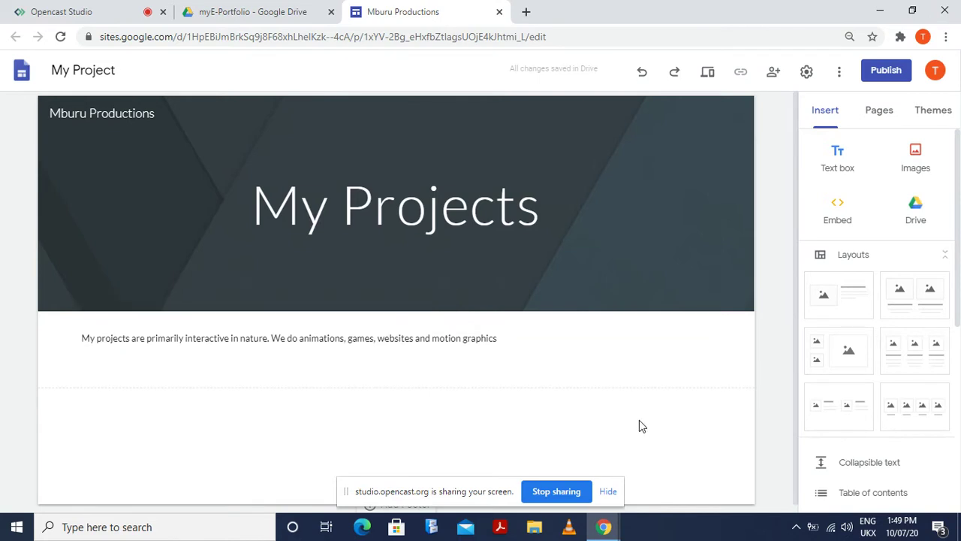
Open Settings > Brand images for the logo, cancelling the file upload
left_click(444, 339)
left_click(458, 392)
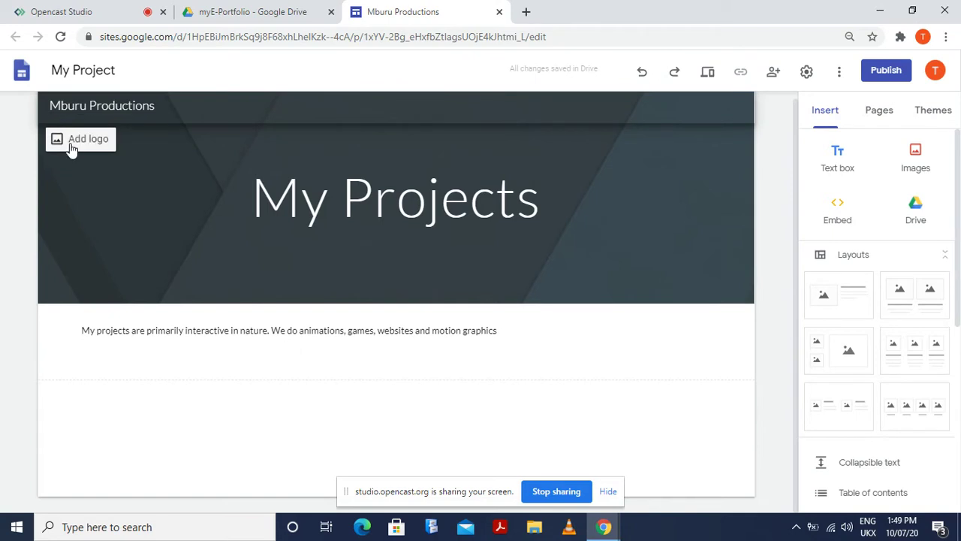
left_click(78, 140)
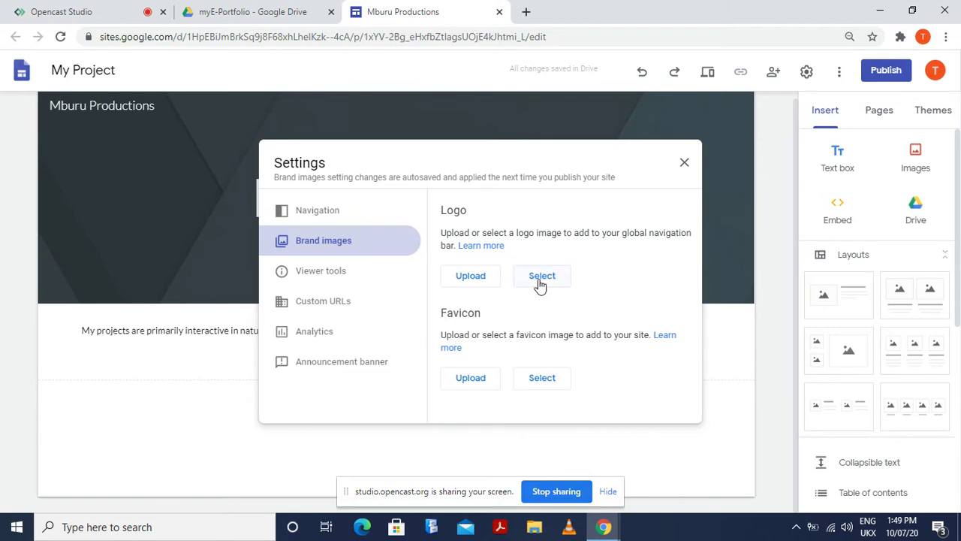
left_click(471, 279)
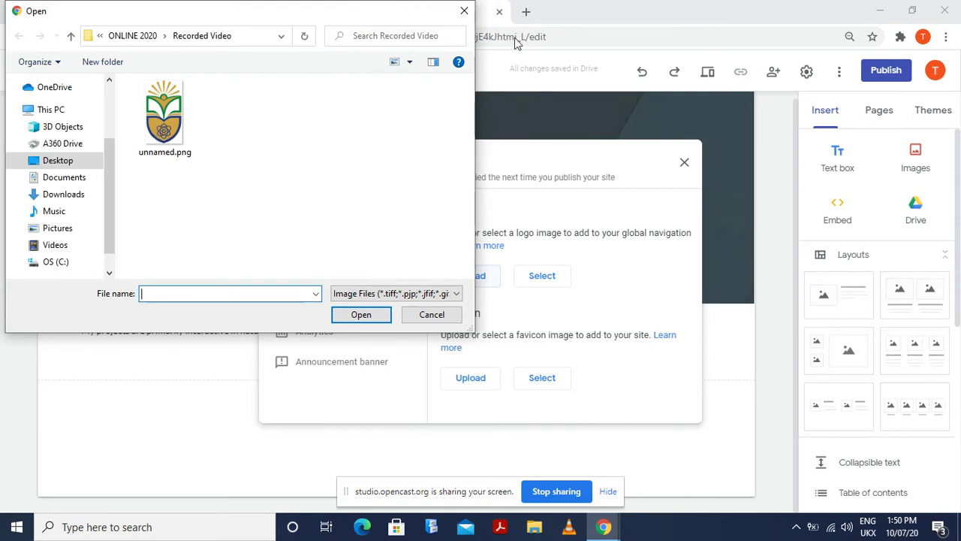
left_click(468, 15)
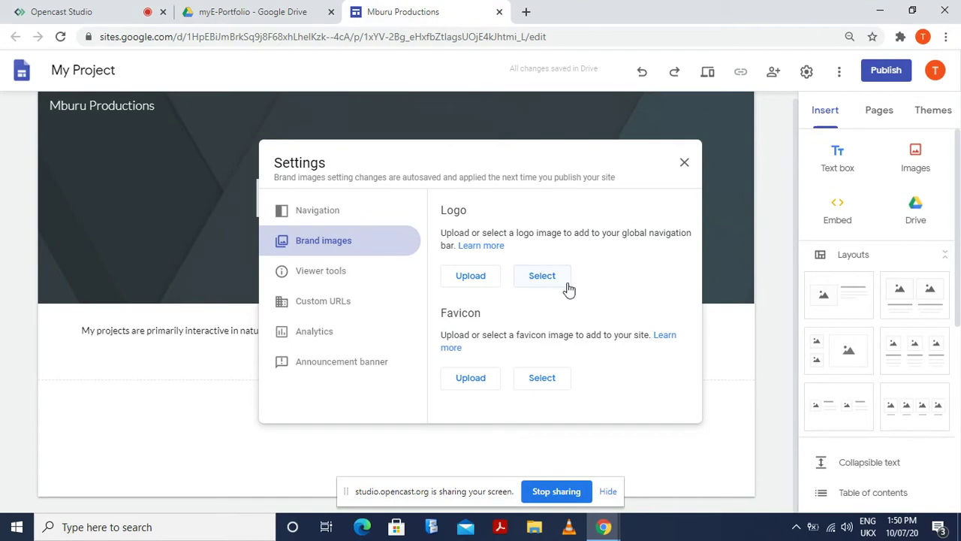
Insert the 10Cones concentric rings image as the site logo, then close Settings
left_click(541, 277)
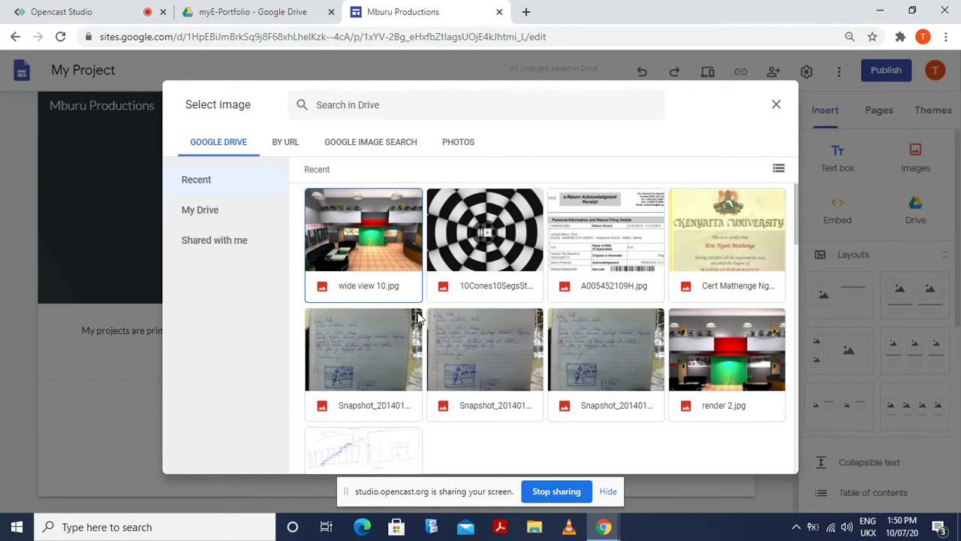
scroll(571, 316, "down", 5)
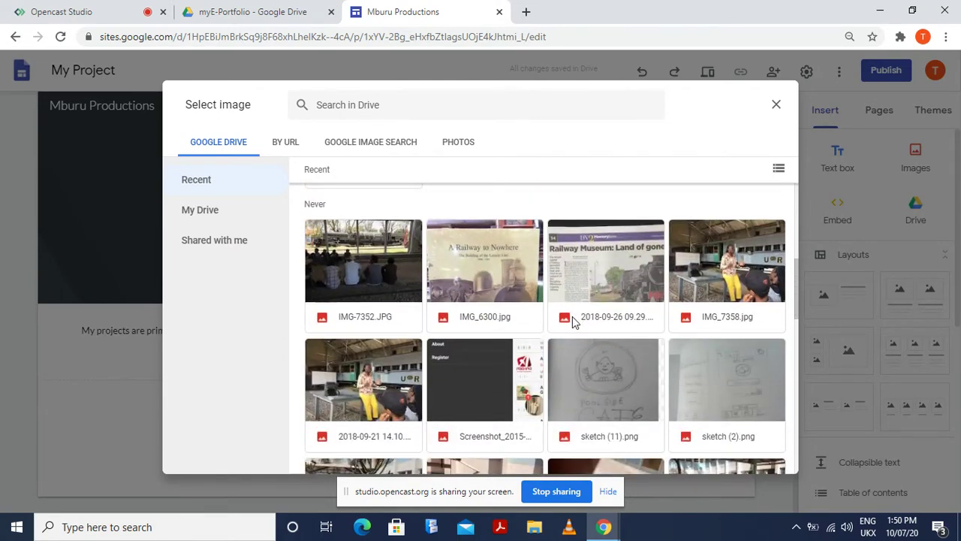
scroll(571, 318, "up", 5)
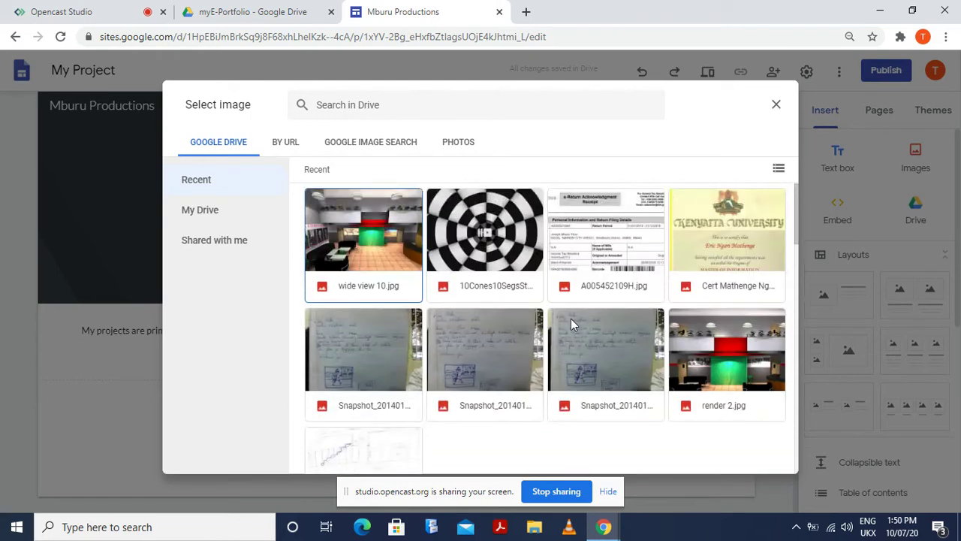
left_click(487, 236)
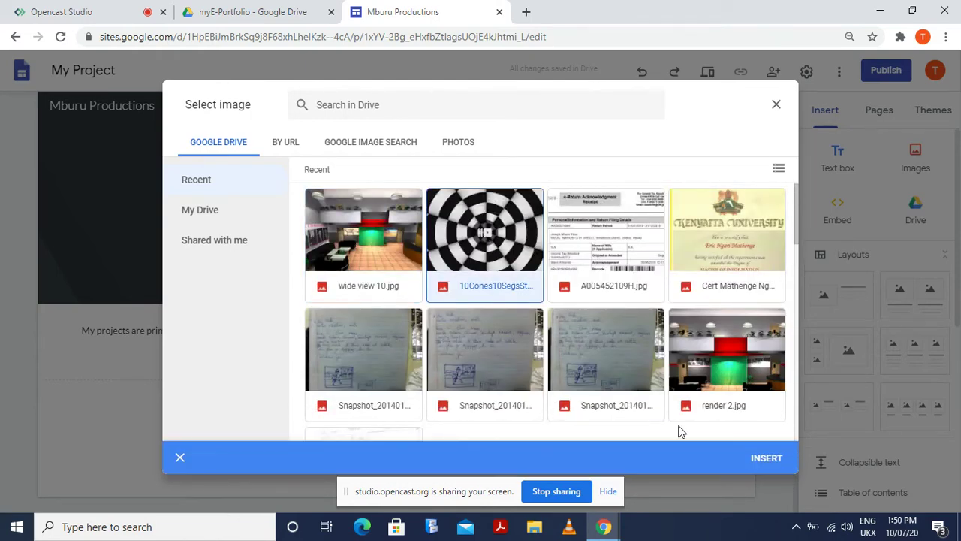
left_click(766, 460)
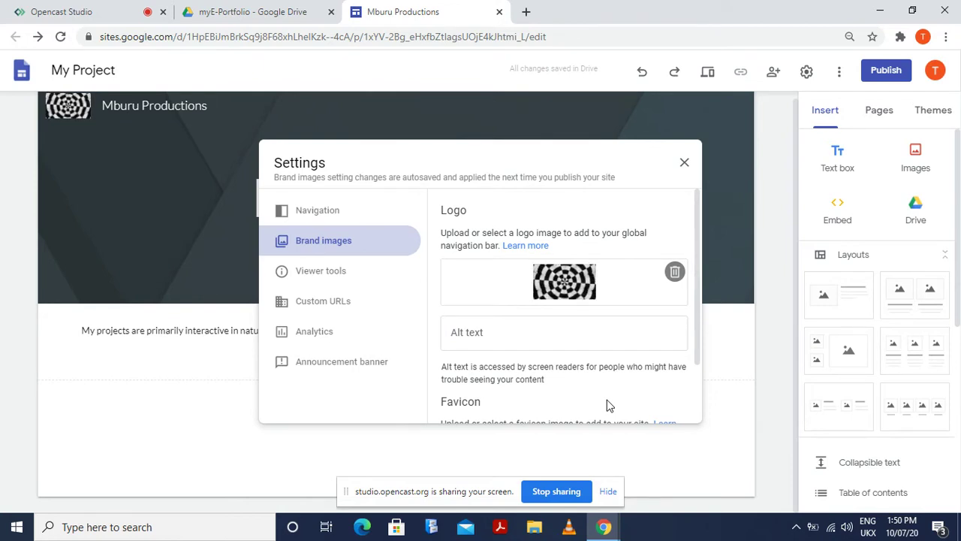
scroll(536, 316, "down", 2)
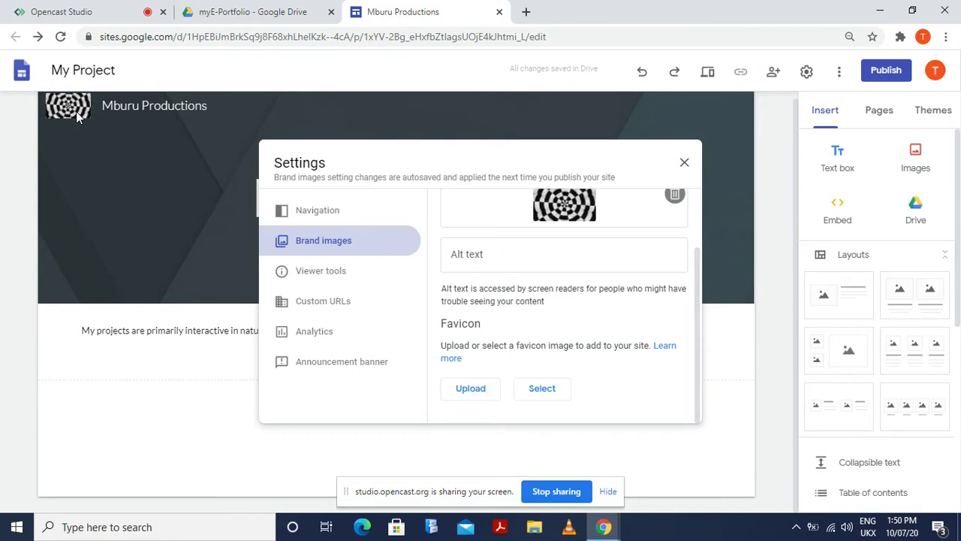
left_click(684, 163)
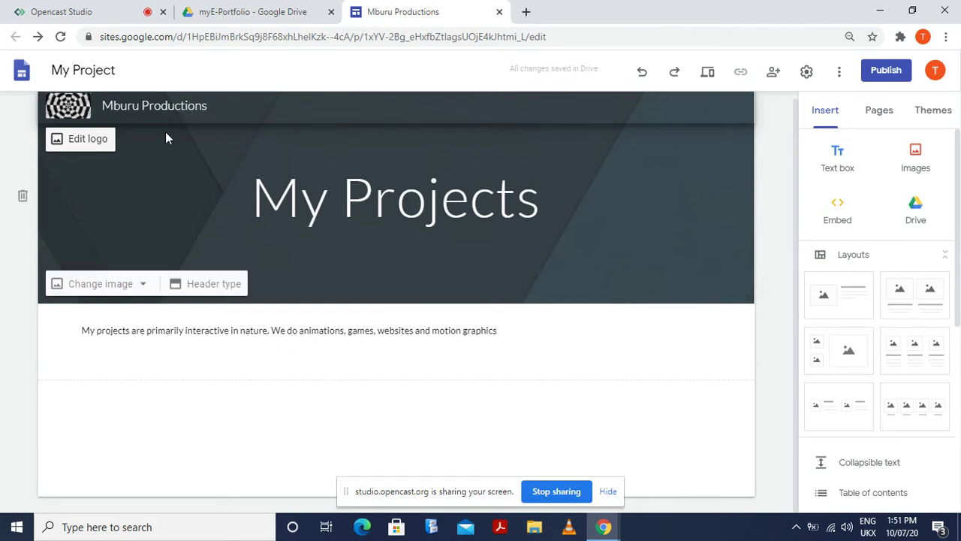
double_click(285, 426)
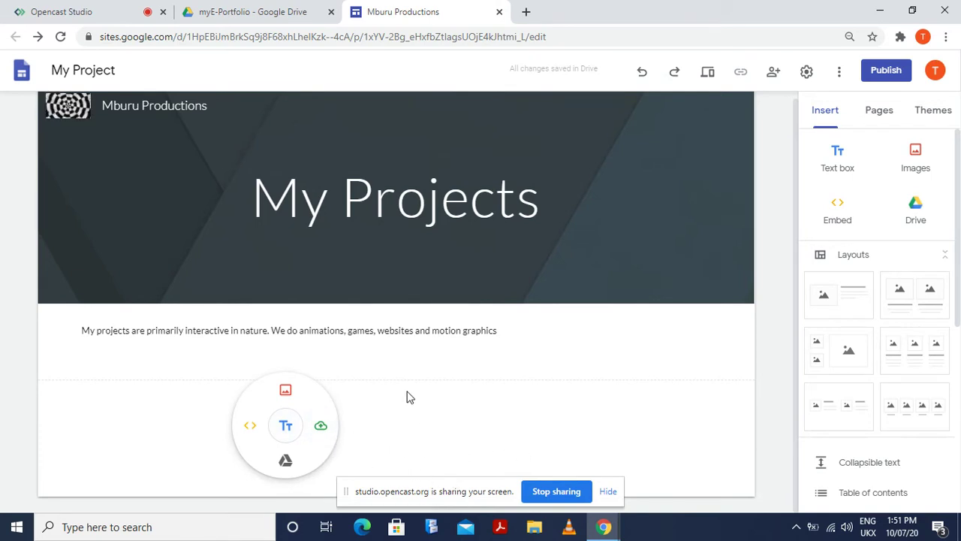
left_click(410, 364)
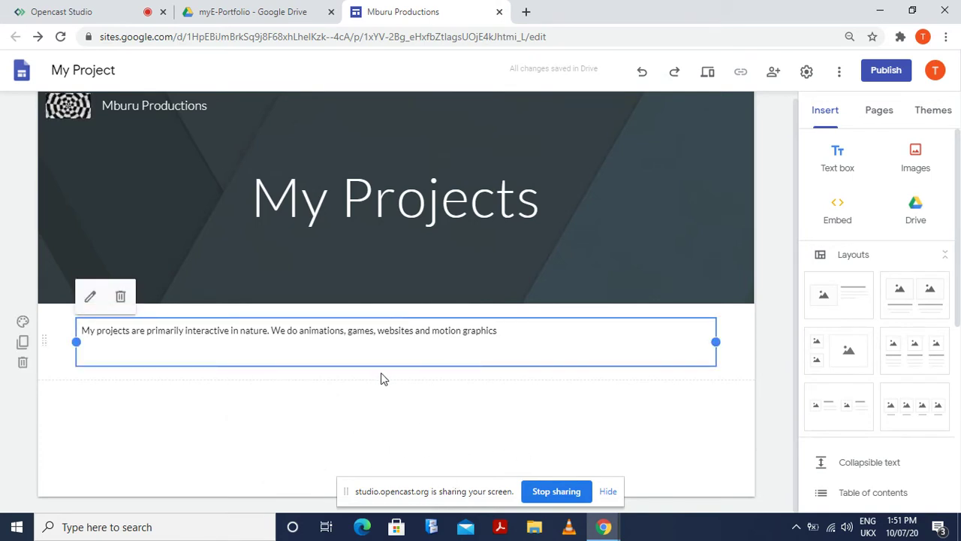
double_click(277, 481)
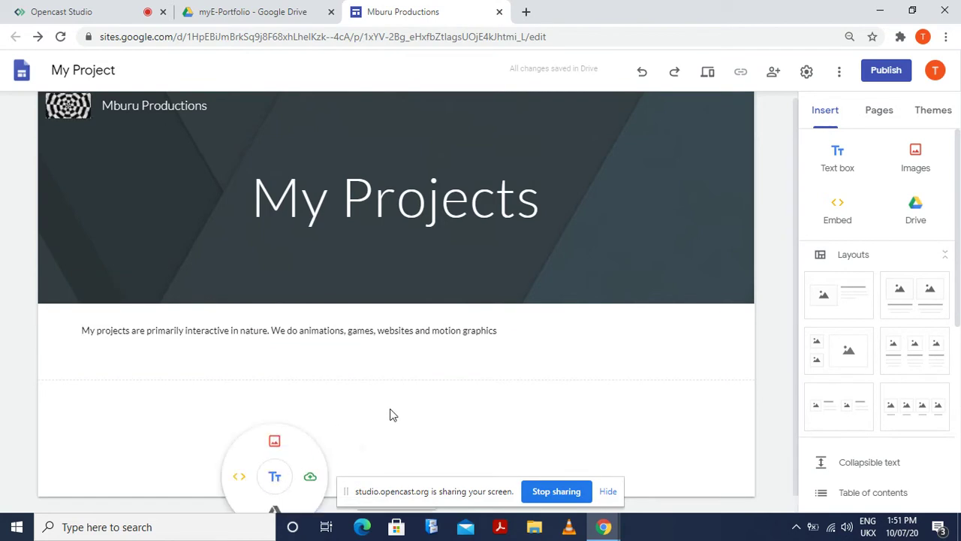
left_click(275, 478)
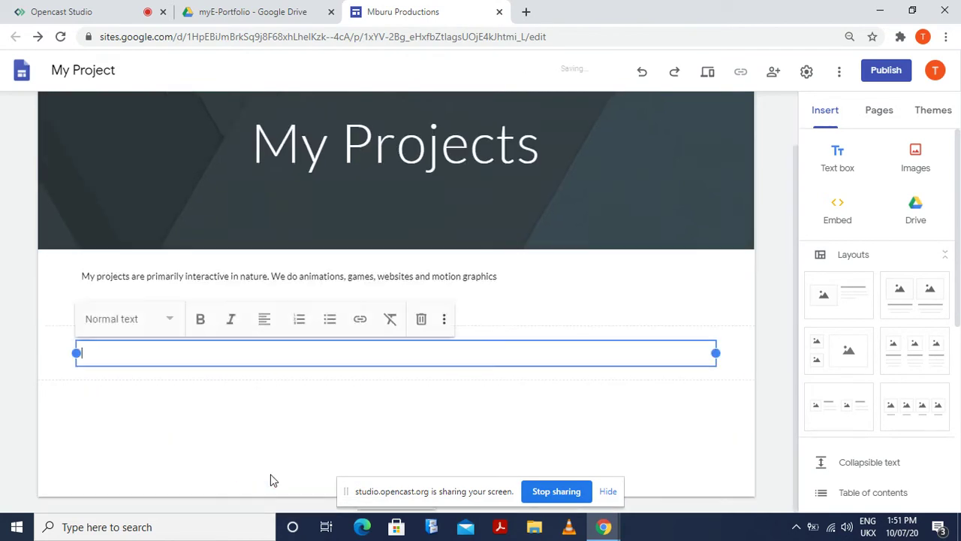
left_click(314, 440)
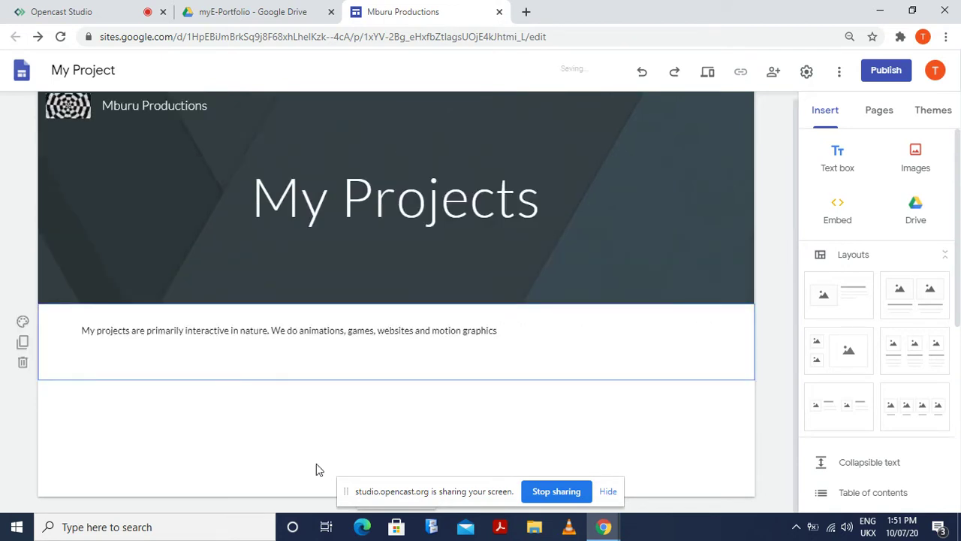
right_click(242, 481)
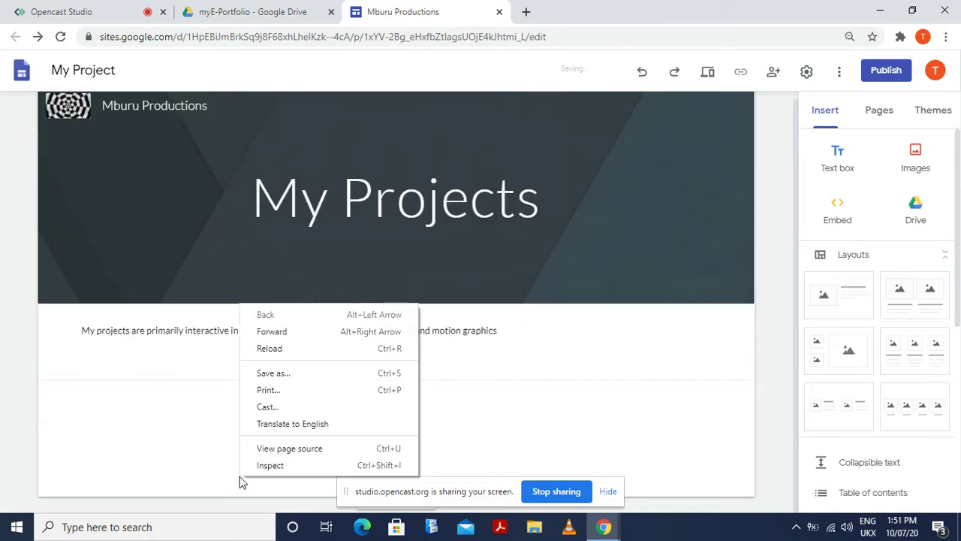
left_click(216, 479)
double_click(215, 478)
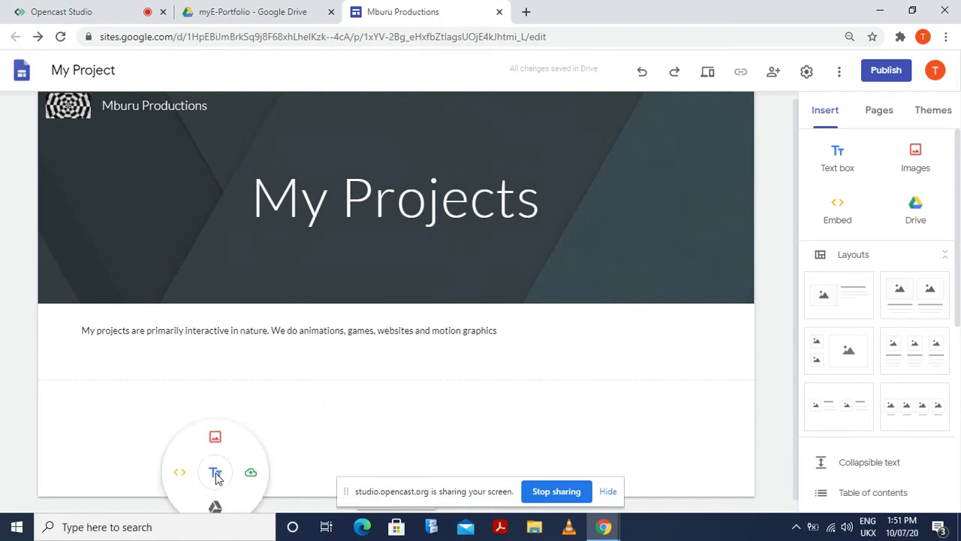
left_click(215, 475)
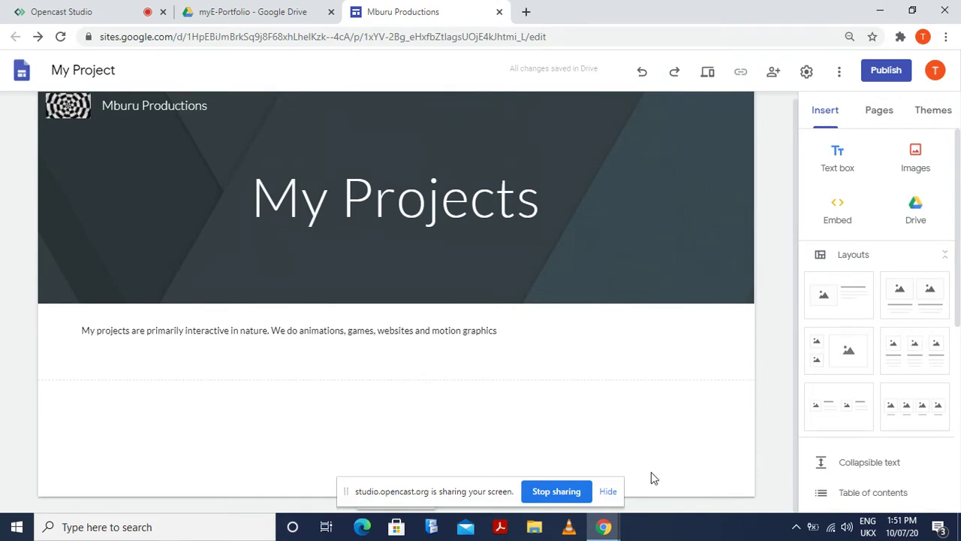
left_click(609, 492)
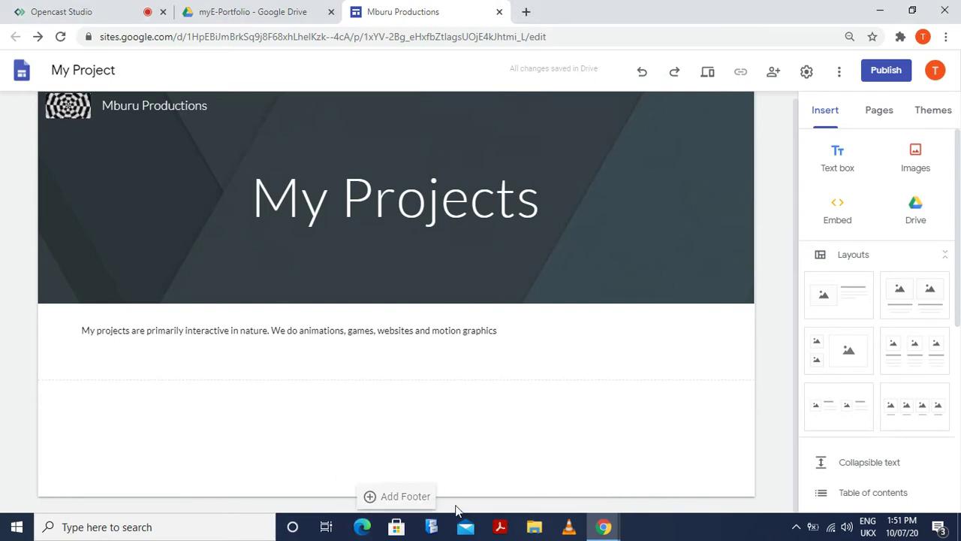
left_click(405, 497)
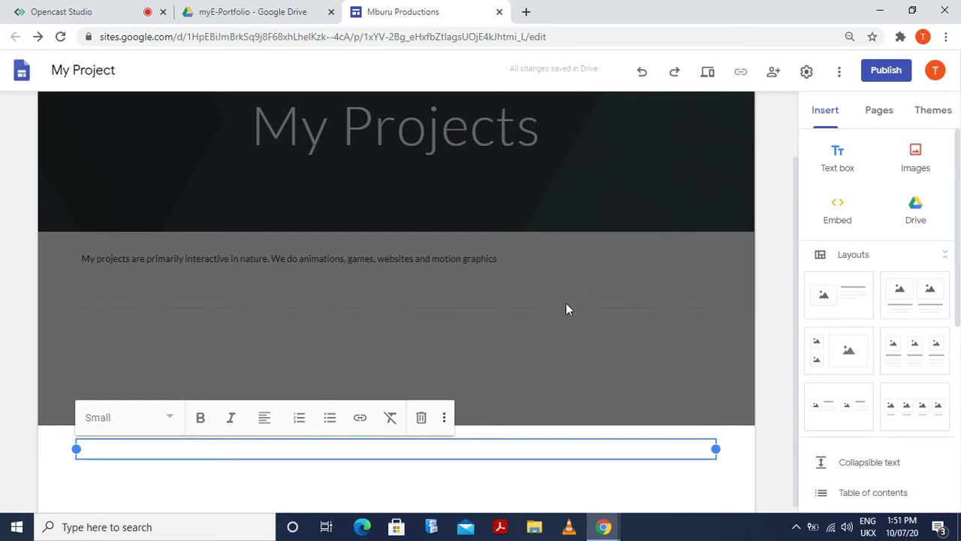
type("Mburu'")
key("BackSpace")
type("2020")
key("Return")
left_click(550, 324)
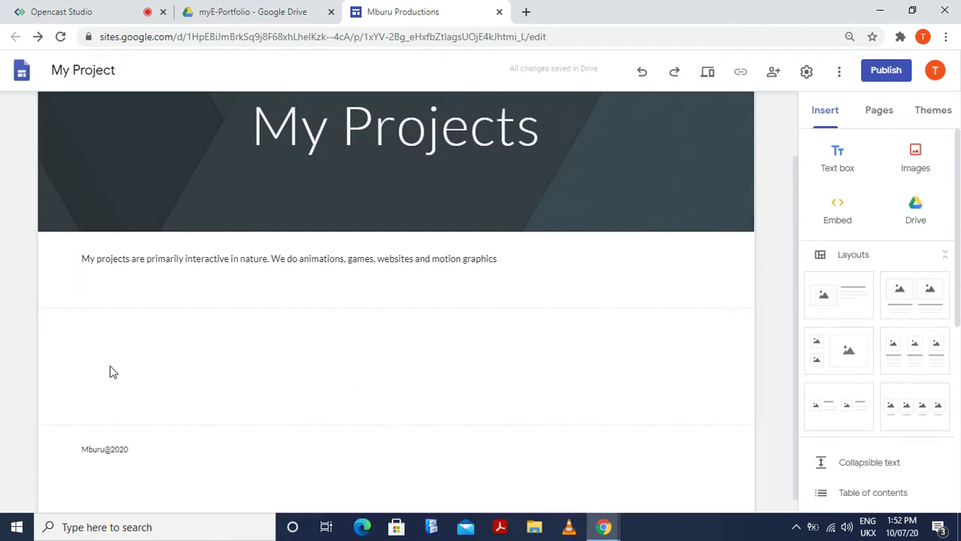
double_click(321, 372)
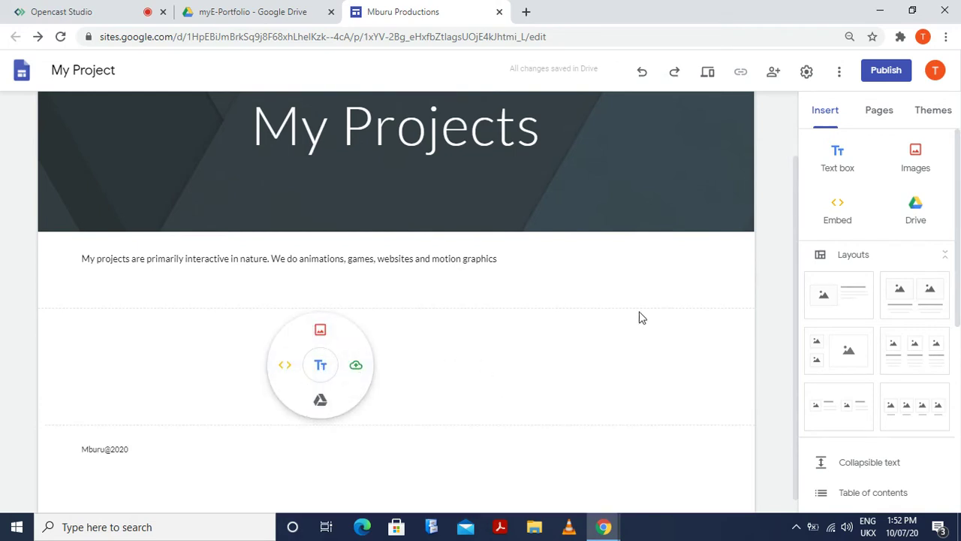
left_click(601, 350)
Try the Cover and Large banner header types on the My Projects header
scroll(285, 379, "up", 1)
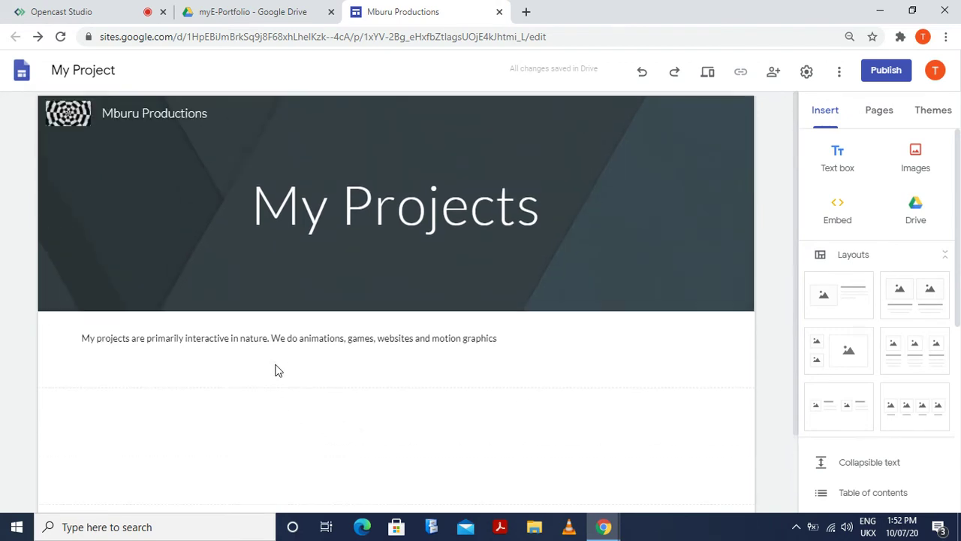
left_click(275, 365)
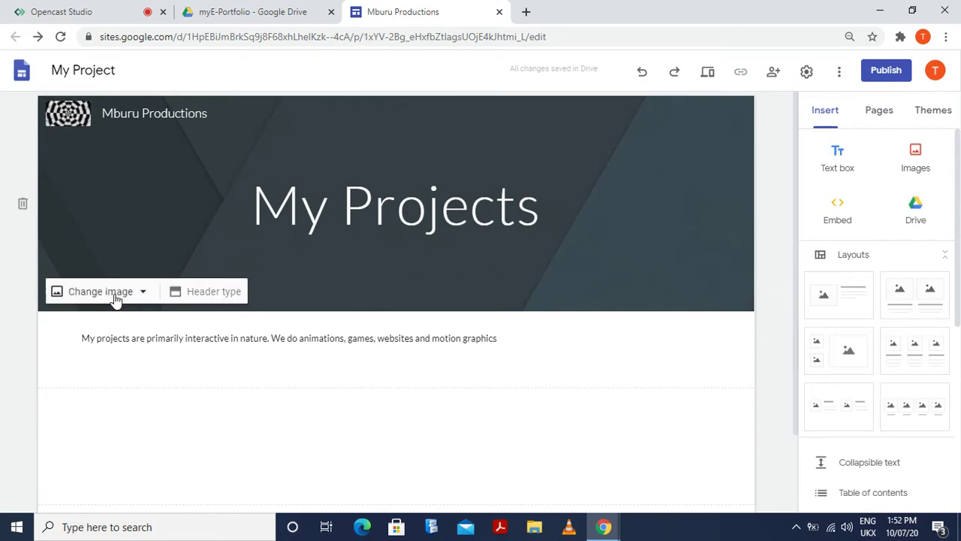
left_click(207, 298)
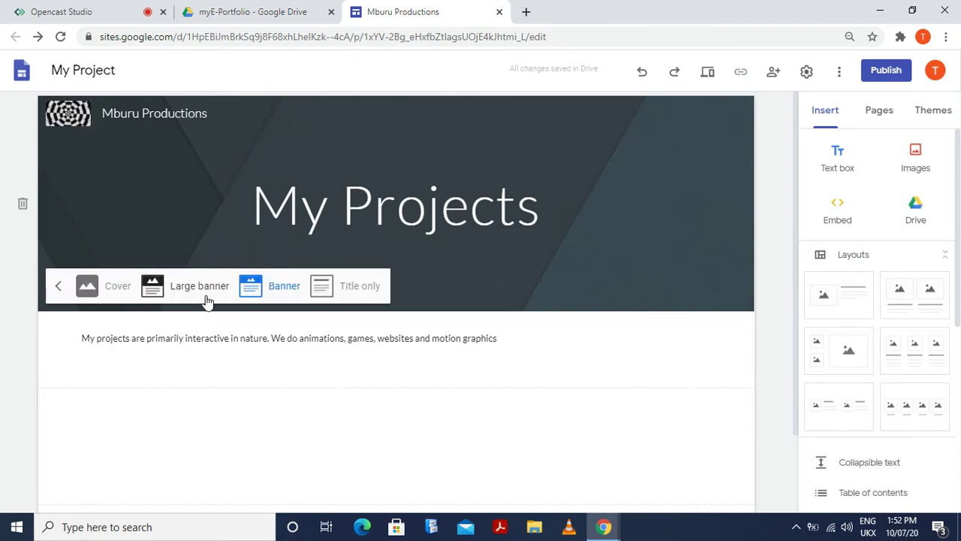
left_click(92, 290)
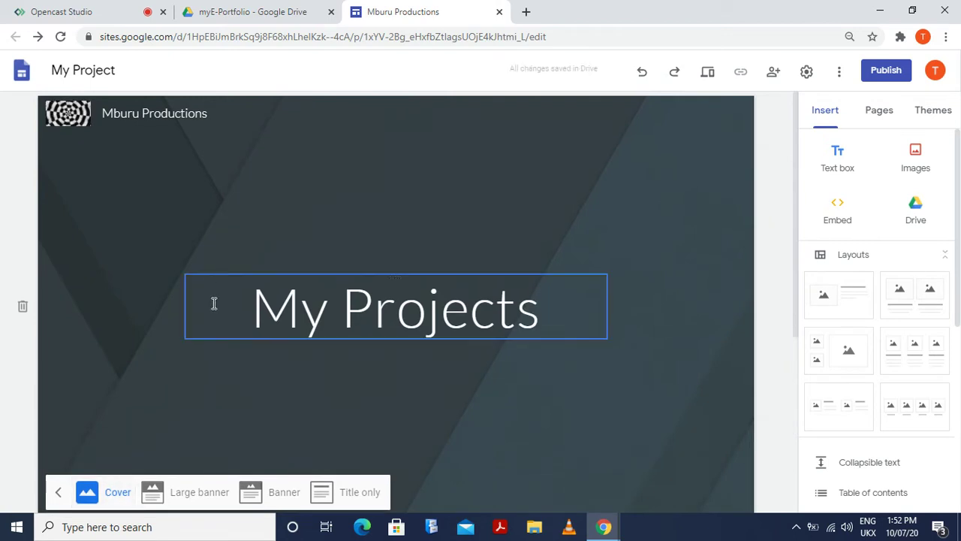
scroll(380, 395, "down", 4)
scroll(383, 407, "up", 3)
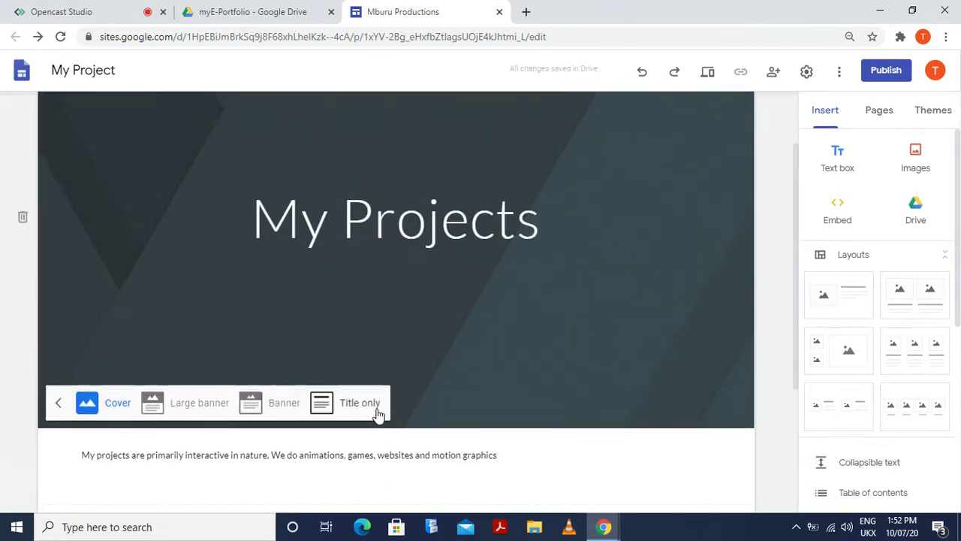
left_click(150, 404)
Test the Title only header type, then settle on Banner
left_click(250, 310)
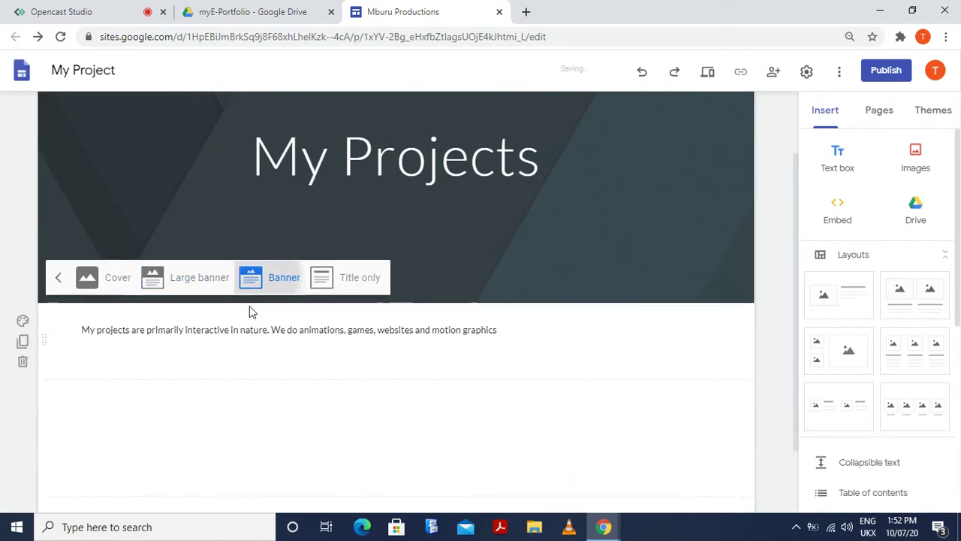
scroll(358, 371, "up", 1)
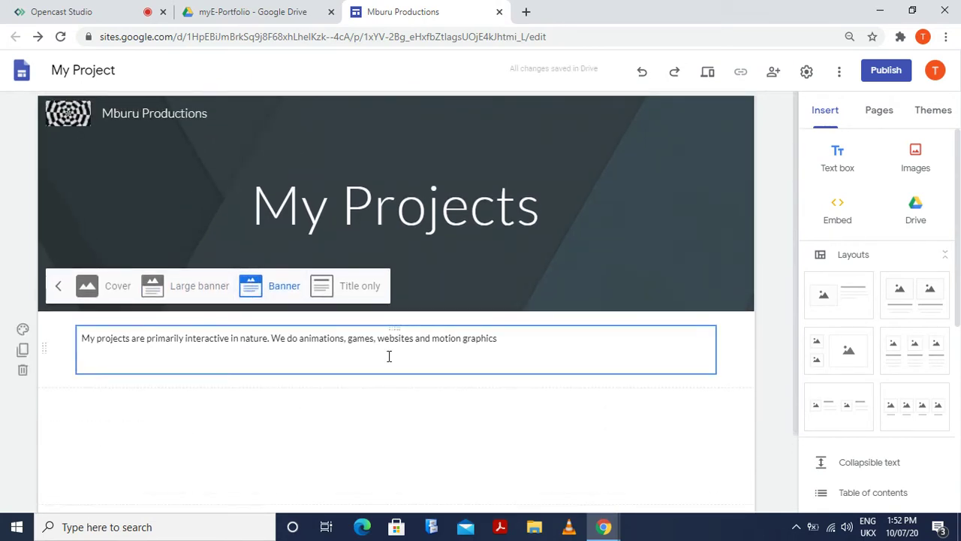
left_click(374, 288)
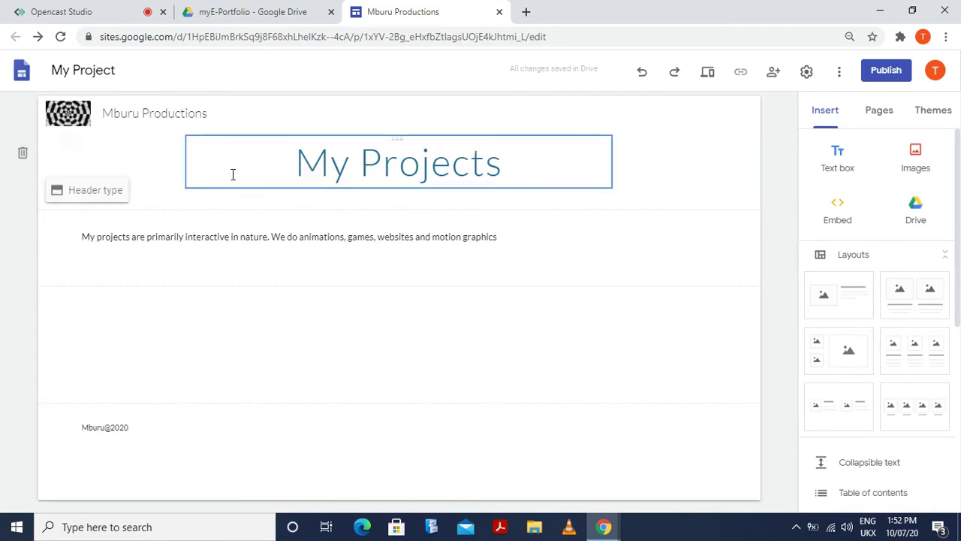
left_click(86, 192)
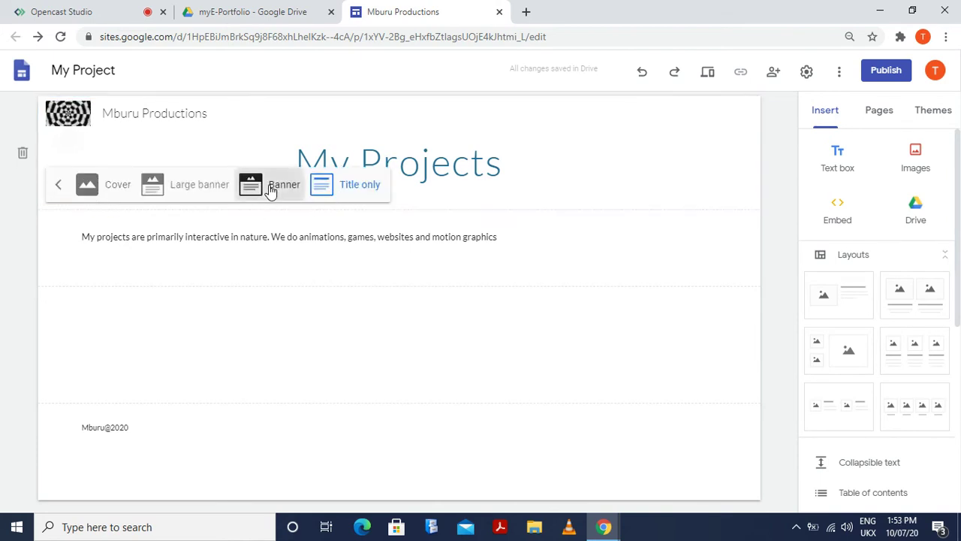
left_click(271, 188)
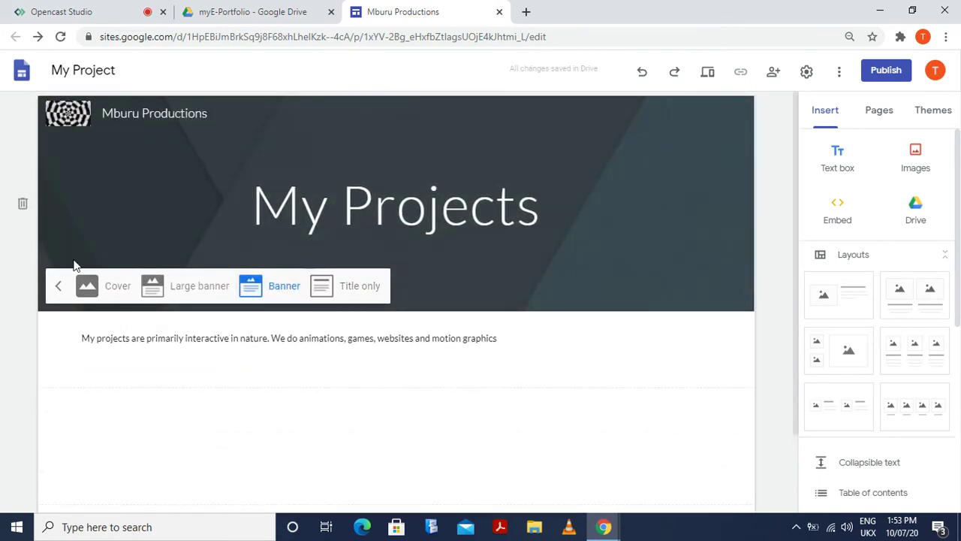
left_click(465, 278)
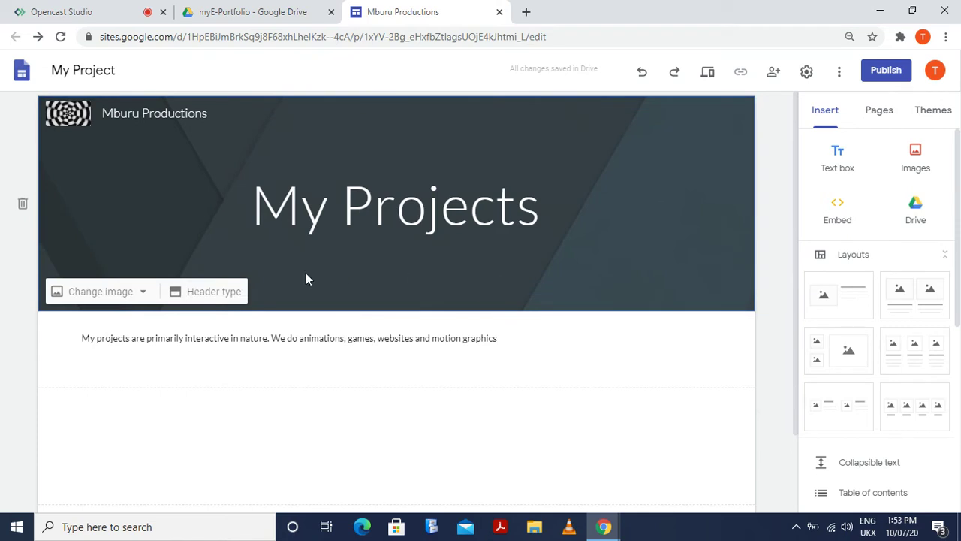
Choose the laptop-and-coffee Gallery photo as the header image
left_click(122, 291)
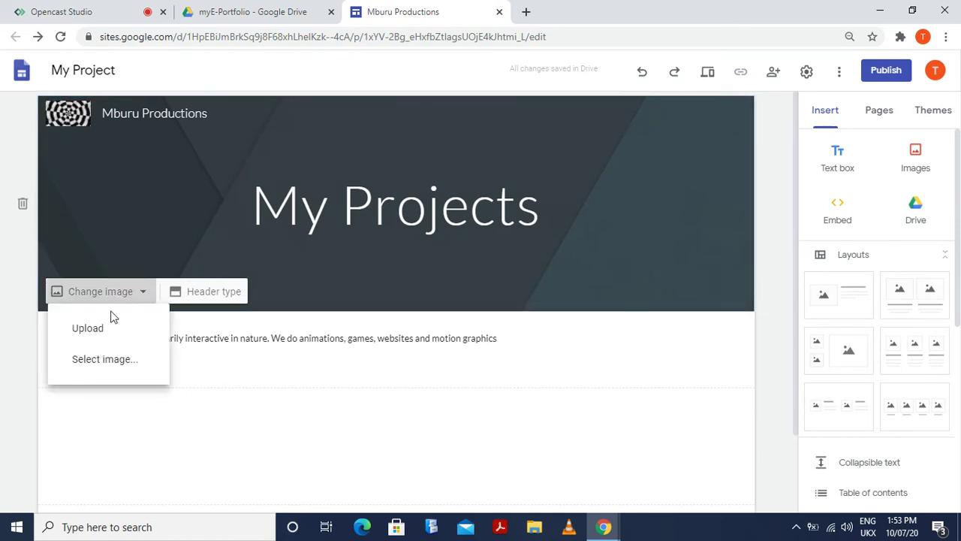
left_click(124, 361)
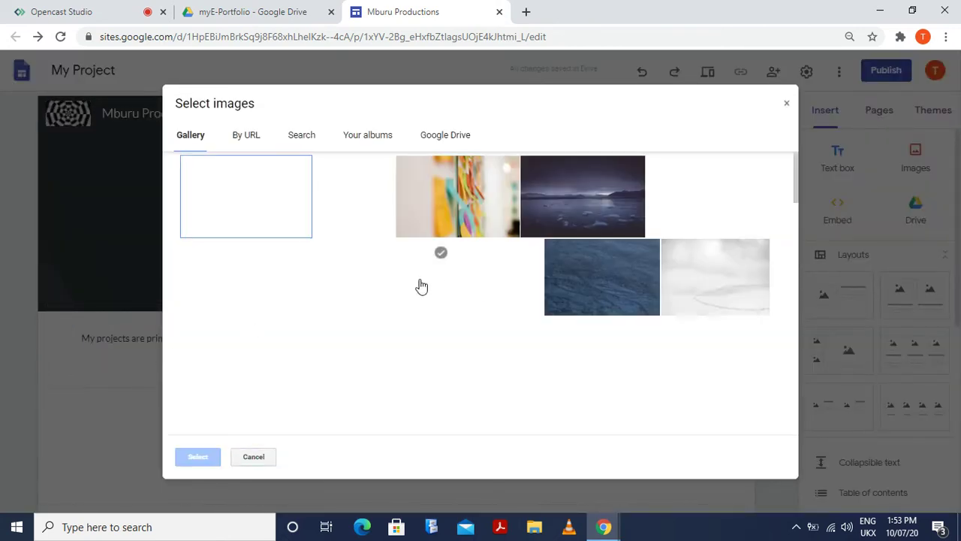
left_click(210, 161)
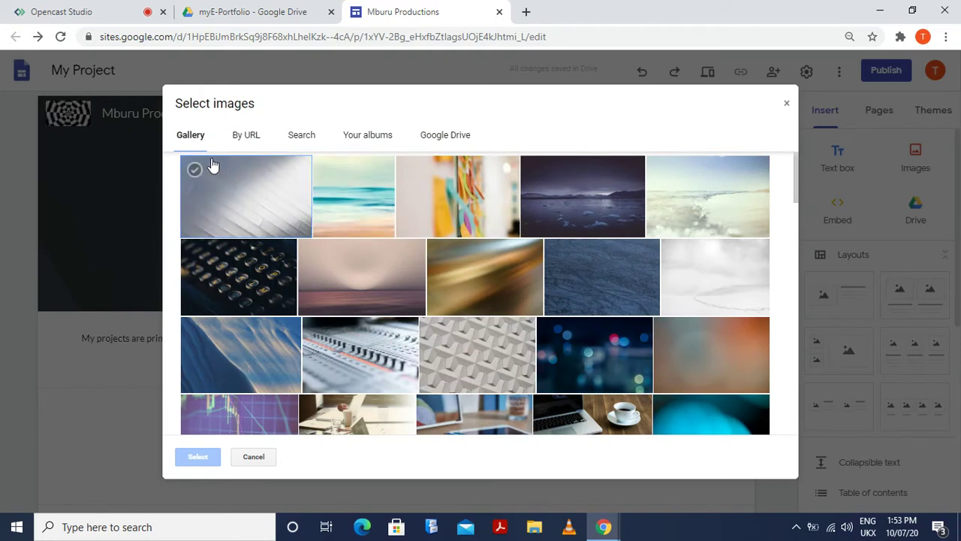
left_click(451, 385)
scroll(451, 391, "down", 1)
scroll(451, 390, "down", 3)
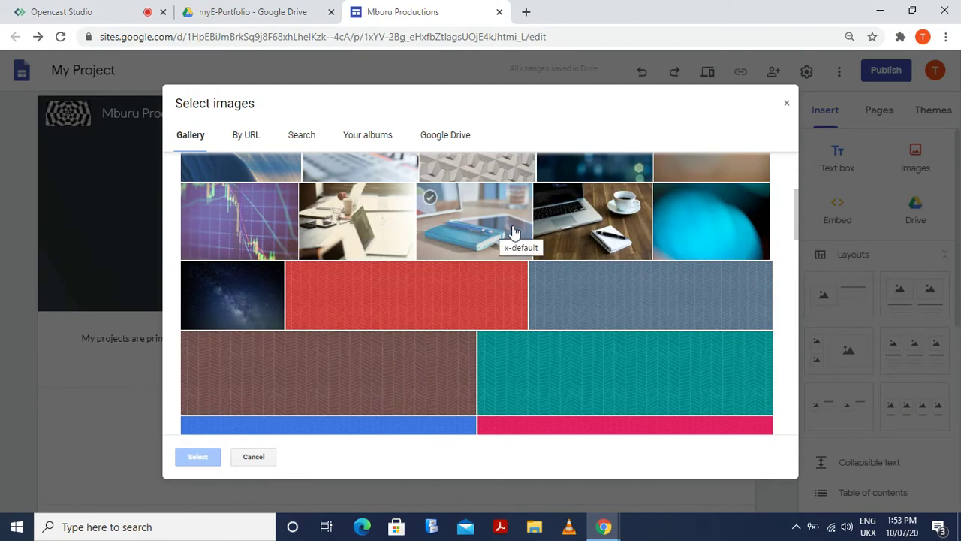
left_click(595, 229)
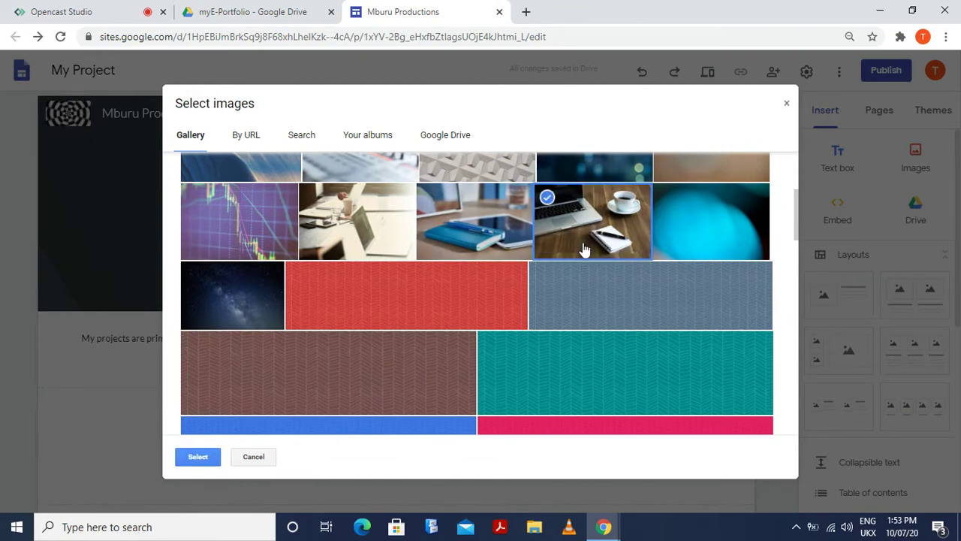
left_click(213, 458)
mouse_move(462, 283)
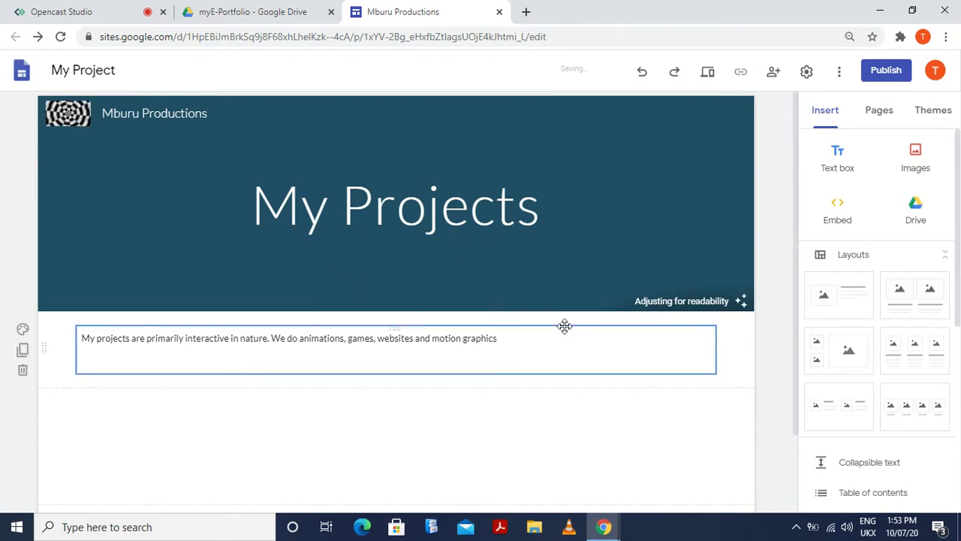
mouse_move(640, 260)
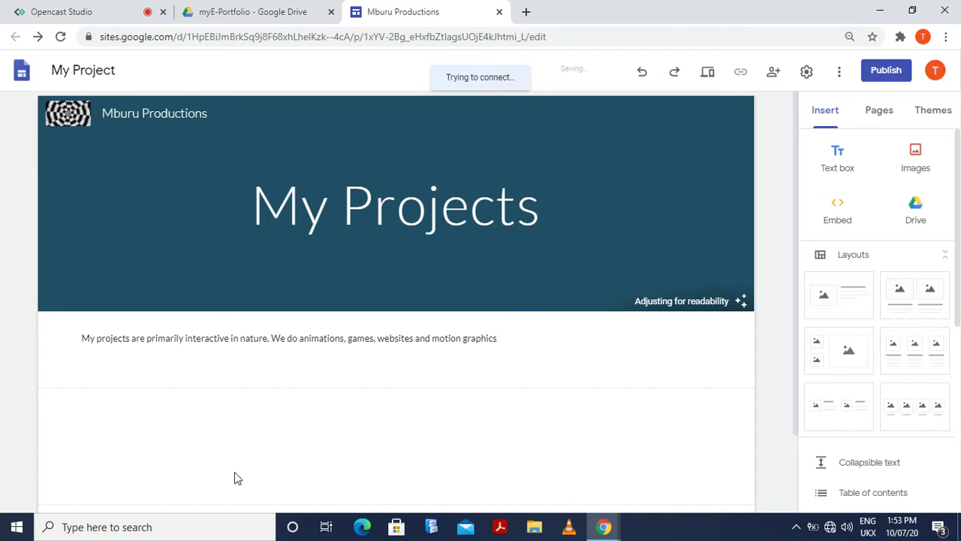
Connect to the TP-Link_AD79 Wi-Fi network from the taskbar network flyout
left_click(830, 530)
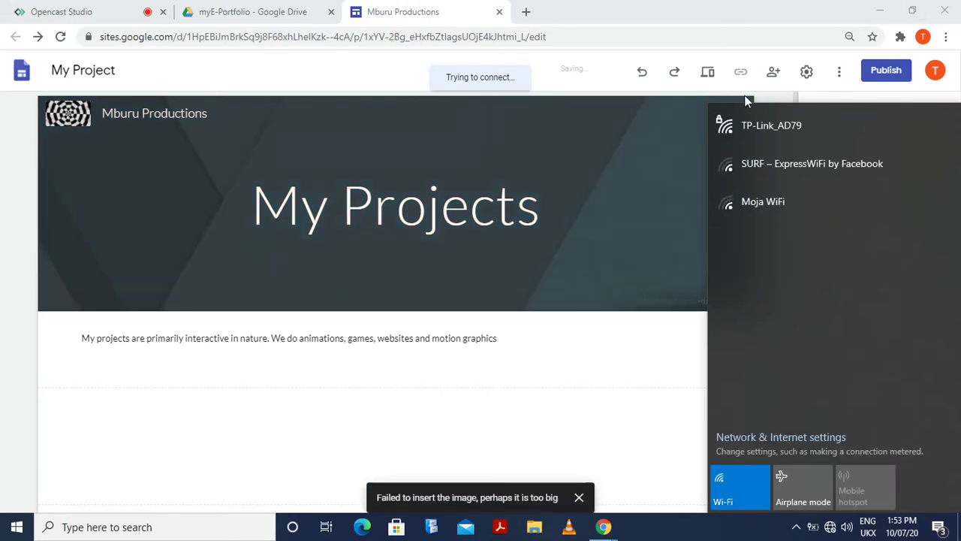
left_click(772, 127)
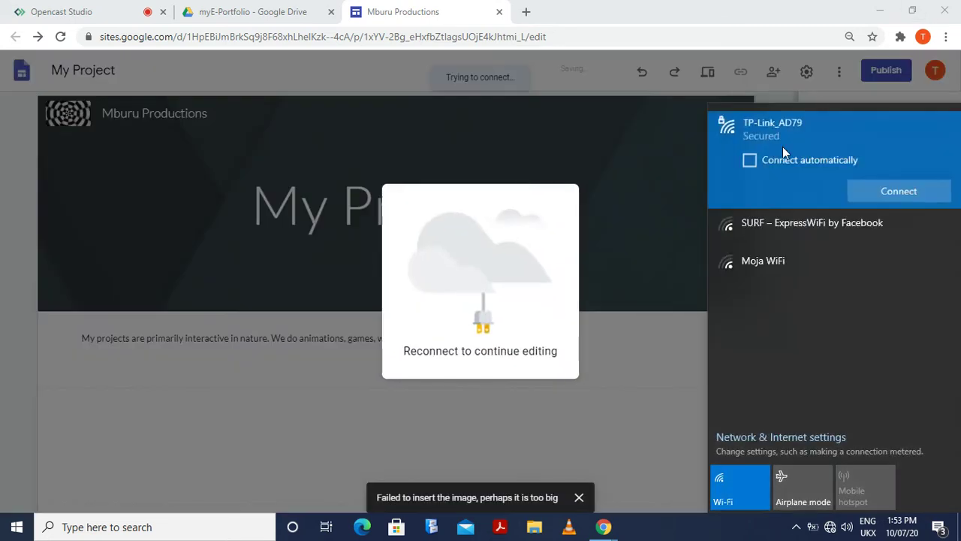
left_click(884, 194)
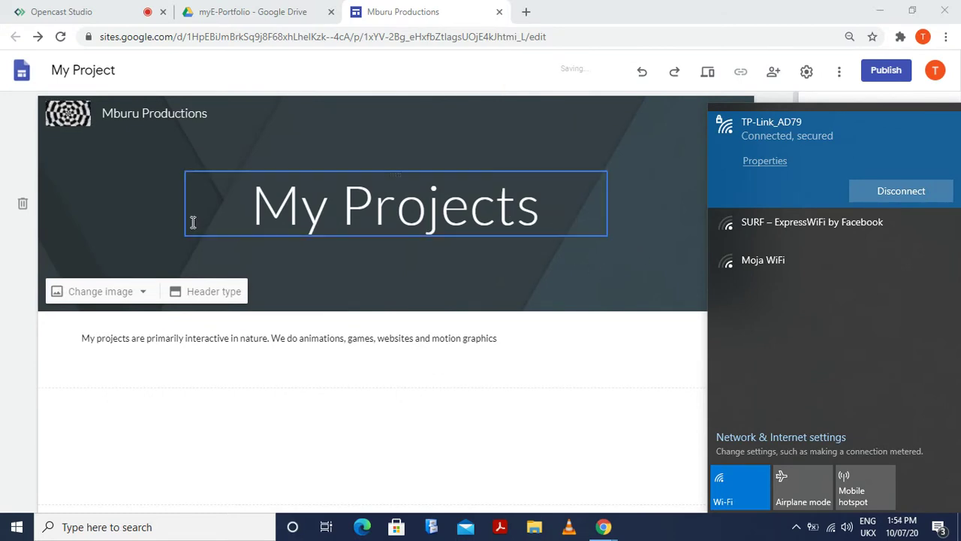
Apply the laptop-and-coffee Gallery photo behind the My Projects banner title
left_click(75, 301)
left_click(76, 299)
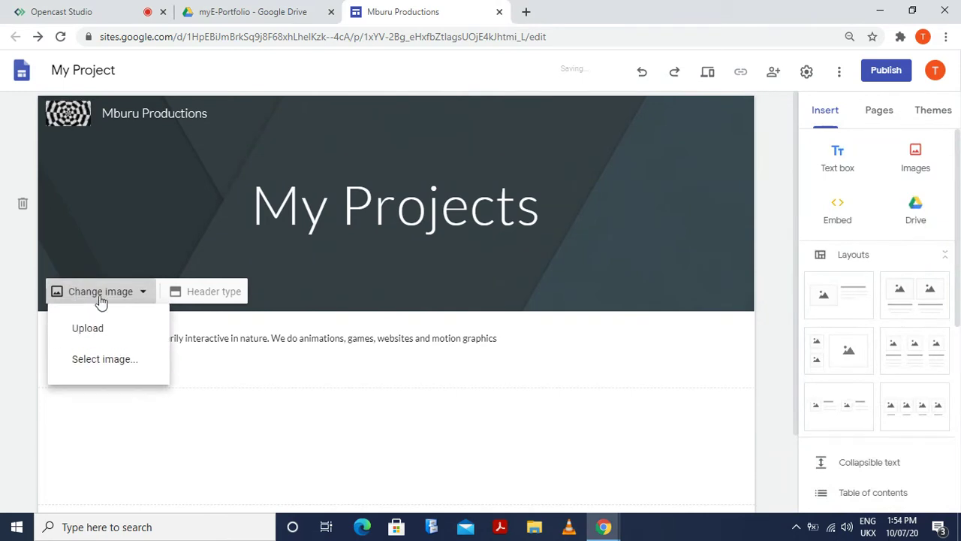
left_click(112, 361)
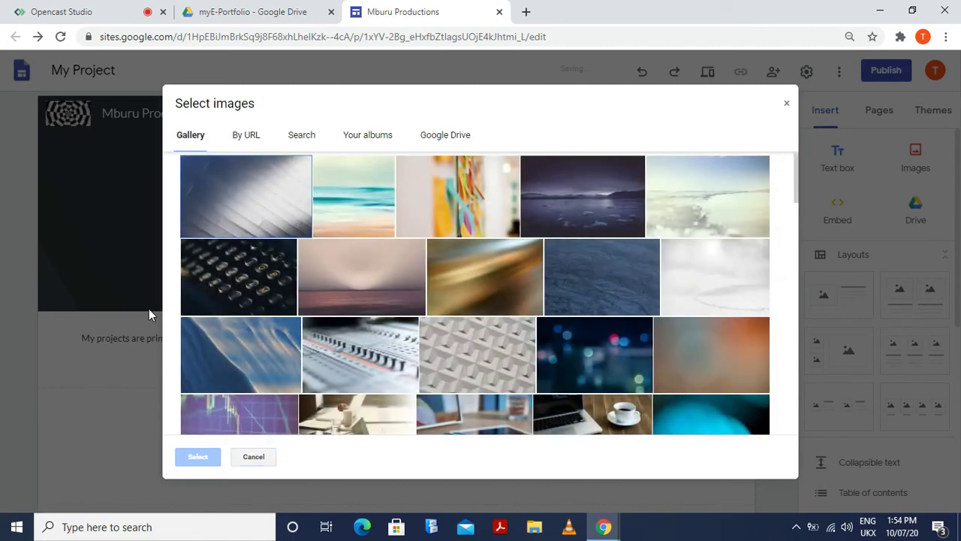
scroll(526, 330, "down", 2)
left_click(572, 312)
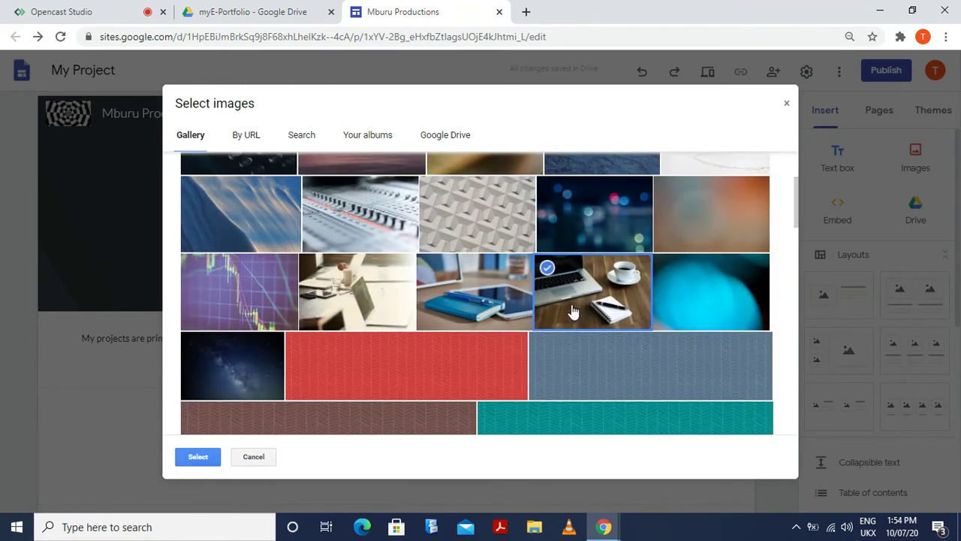
left_click(206, 461)
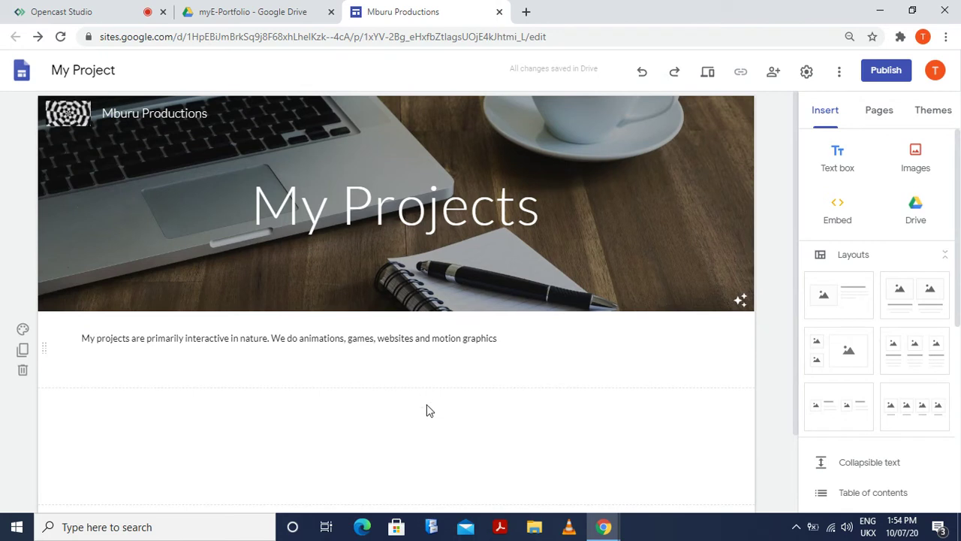
scroll(428, 409, "down", 2)
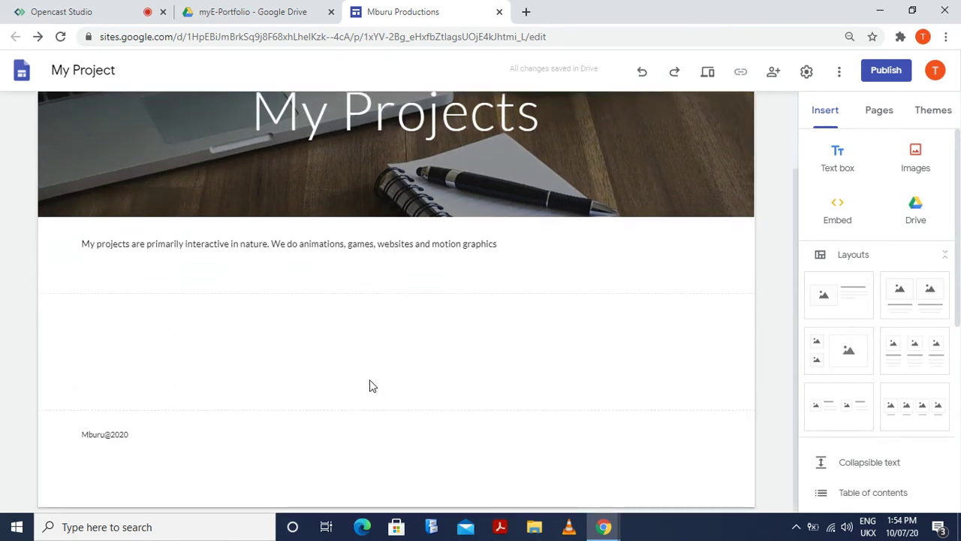
scroll(370, 385, "up", 2)
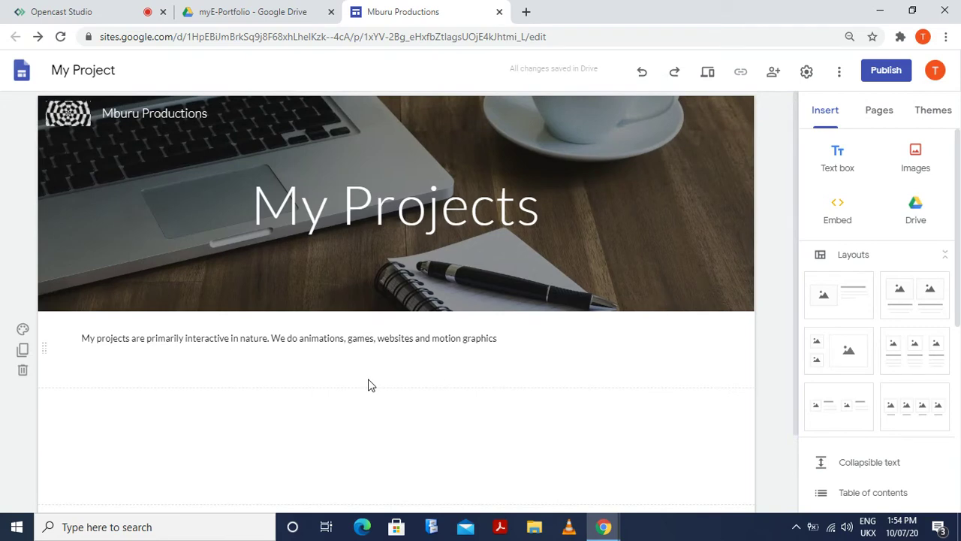
scroll(384, 386, "down", 2)
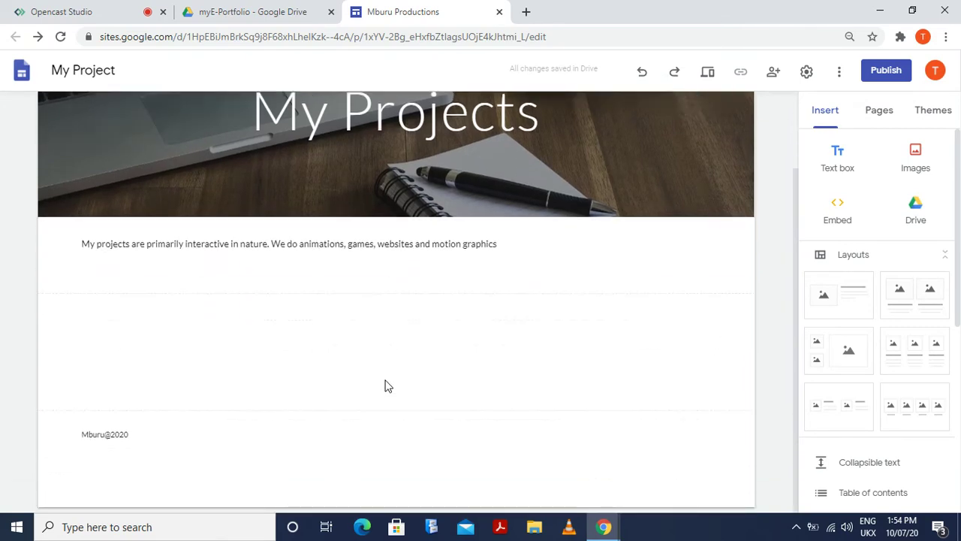
scroll(385, 386, "up", 2)
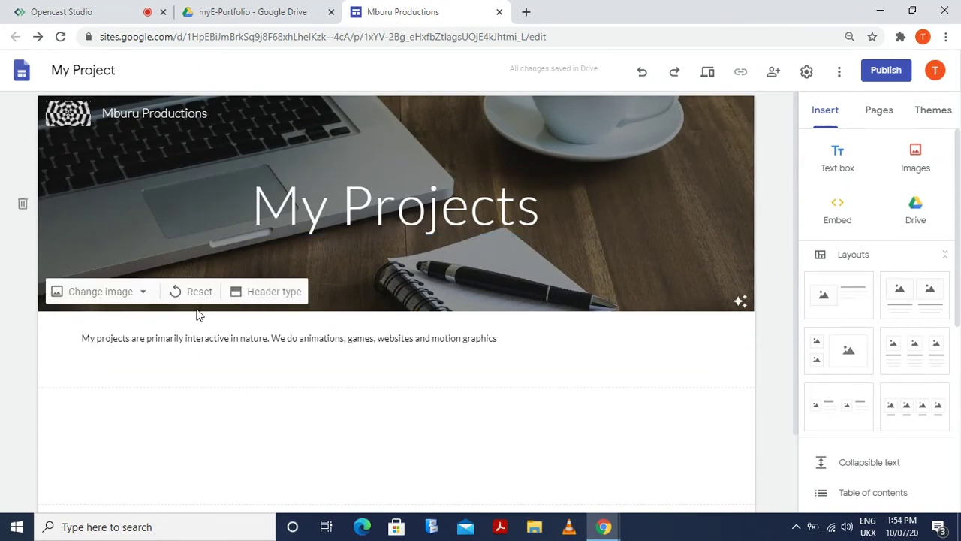
Upload IMD 2.jpg from the ONLINE 2020 folder as the header image
left_click(118, 296)
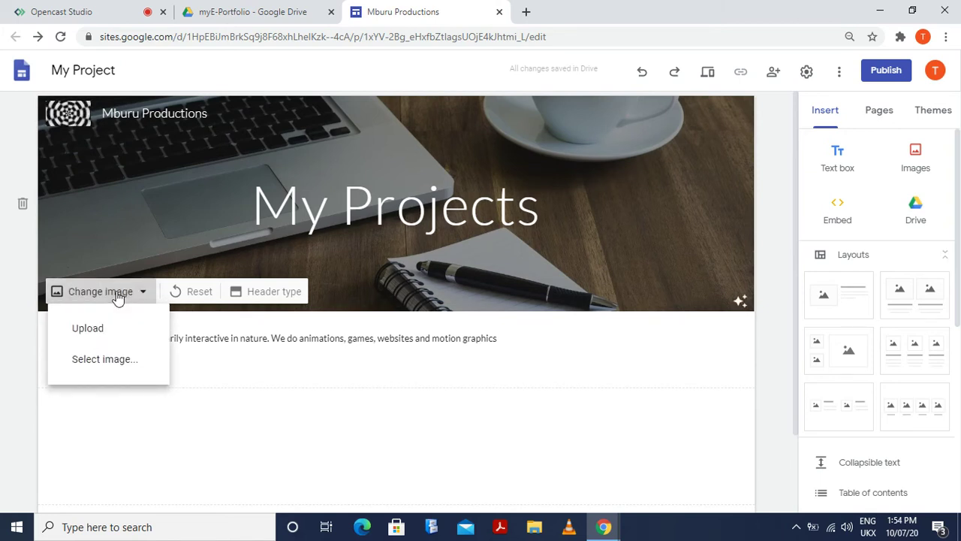
left_click(112, 341)
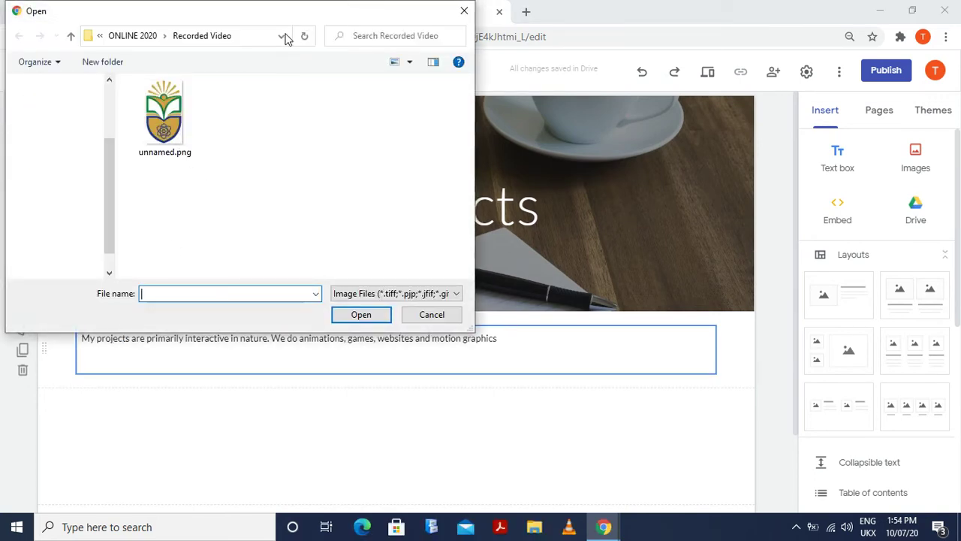
left_click(70, 37)
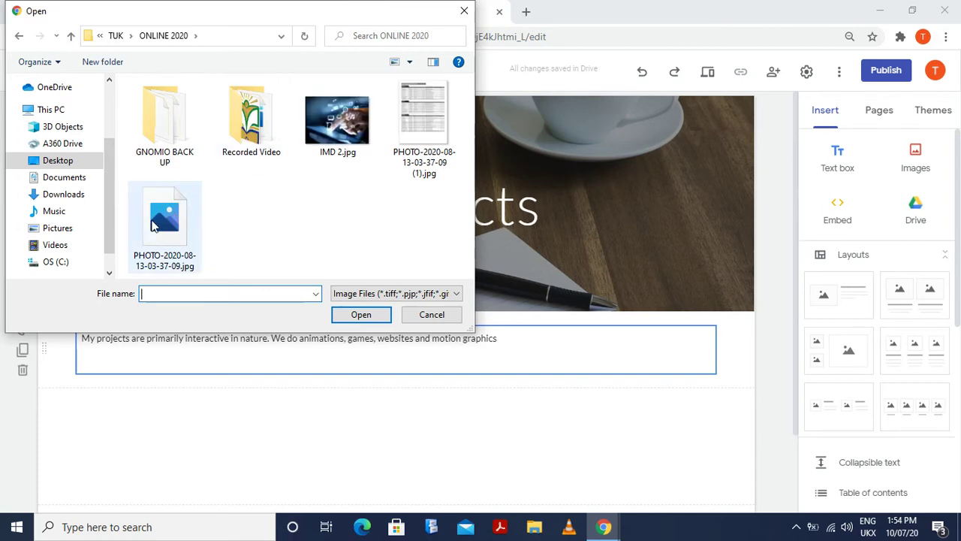
left_click(343, 122)
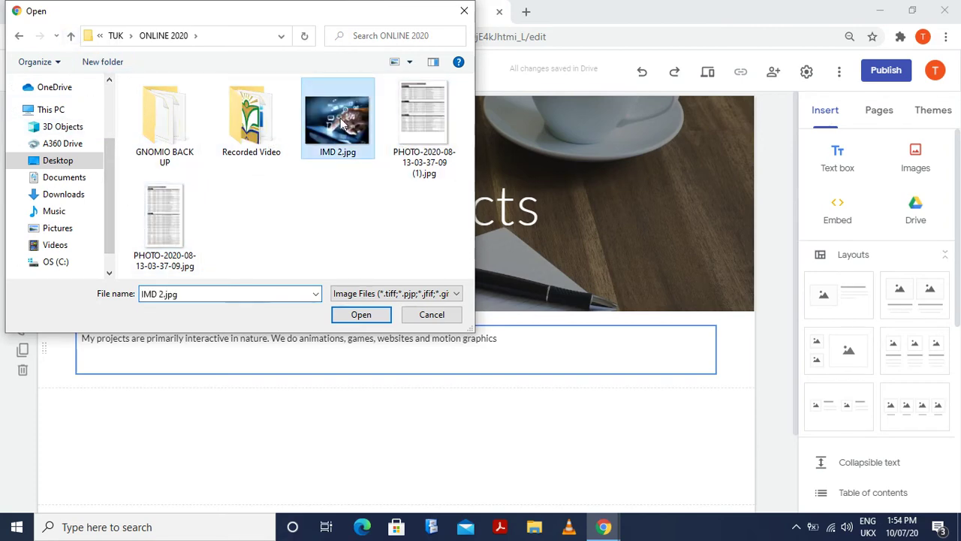
left_click(362, 315)
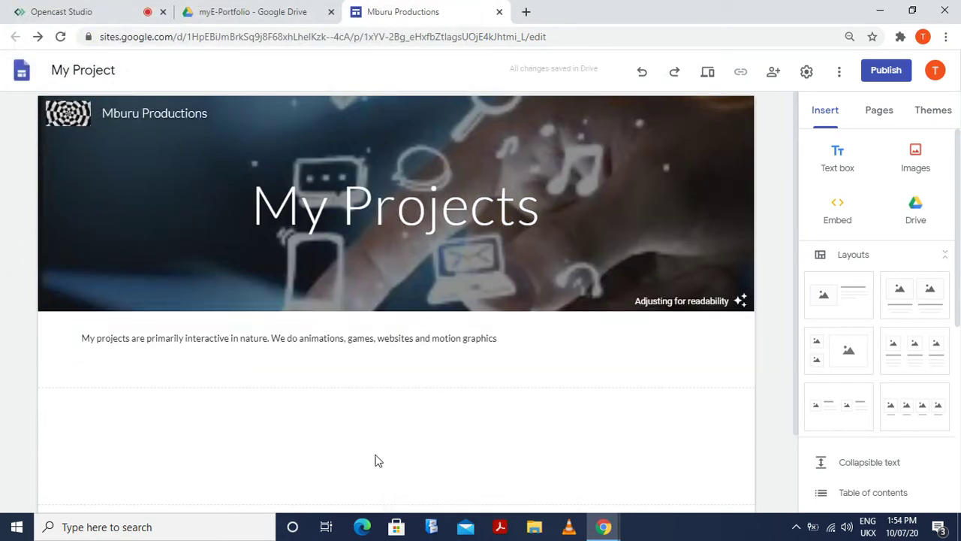
mouse_move(633, 280)
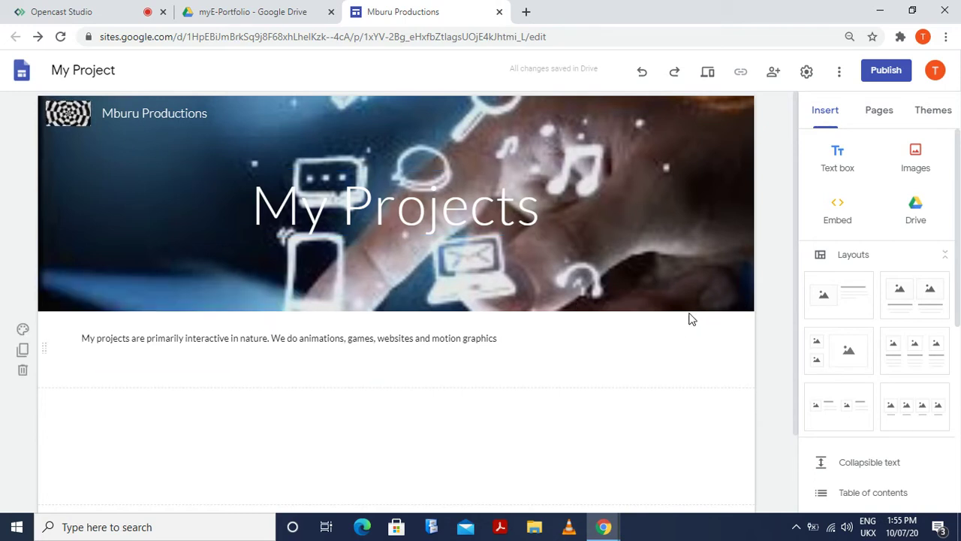
scroll(382, 388, "down", 1)
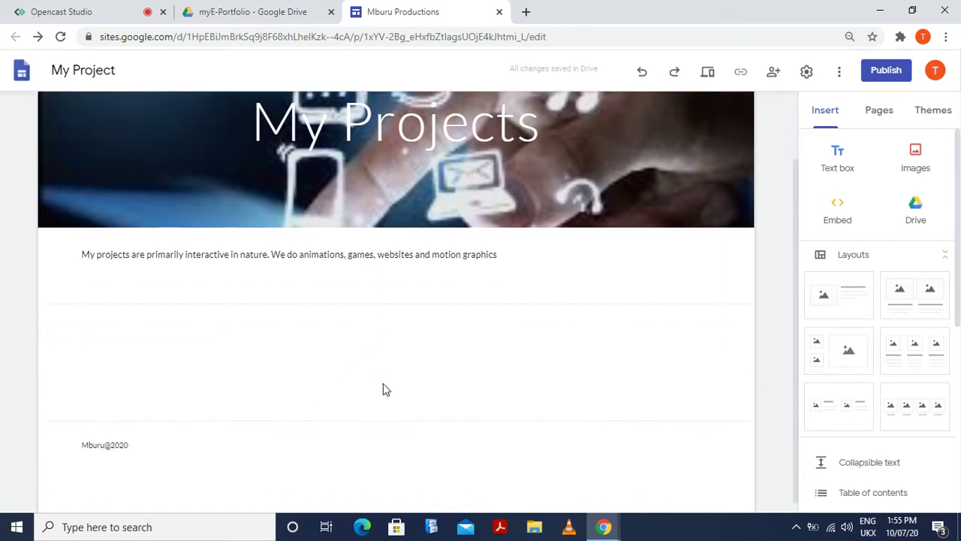
scroll(444, 414, "up", 1)
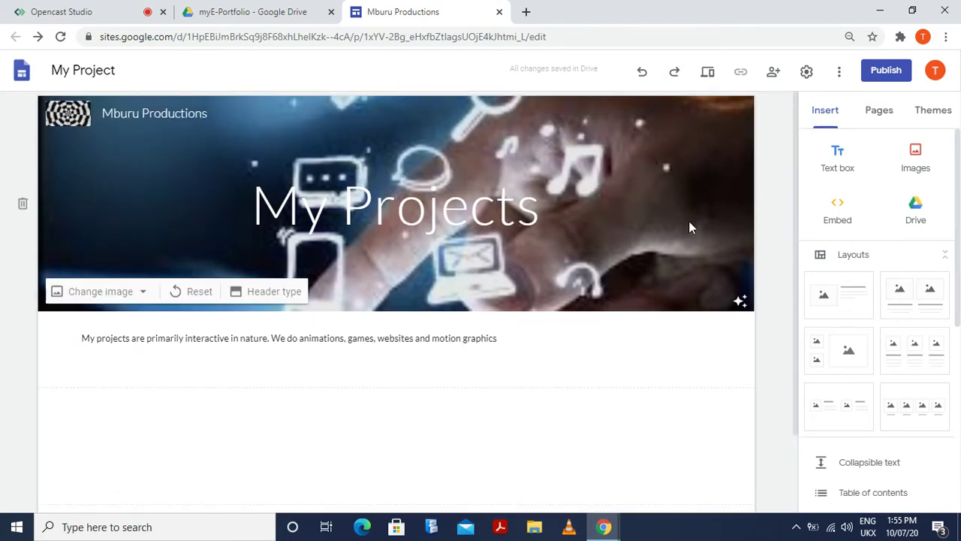
mouse_move(40, 344)
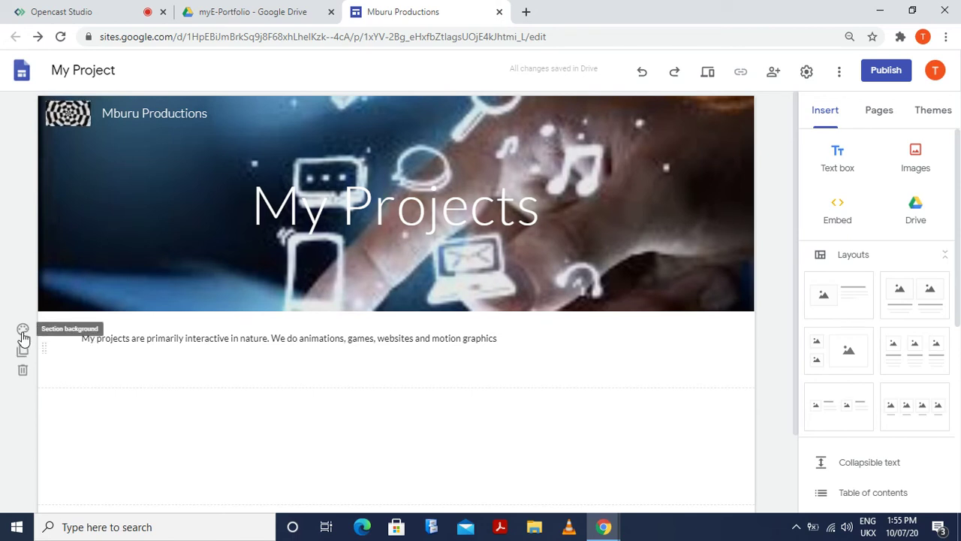
Set the intro section background to light grey Emphasis 1 after trying blue Emphasis 2
left_click(22, 330)
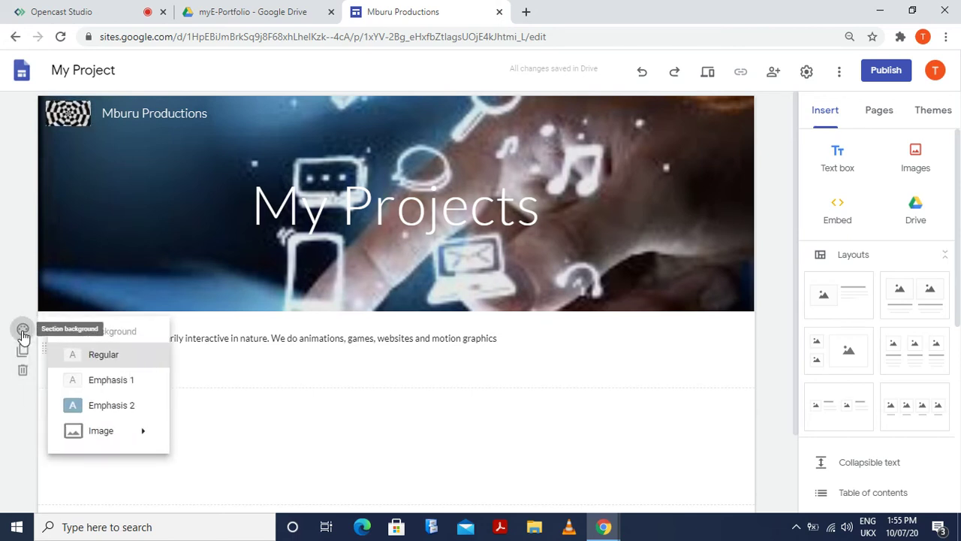
left_click(127, 412)
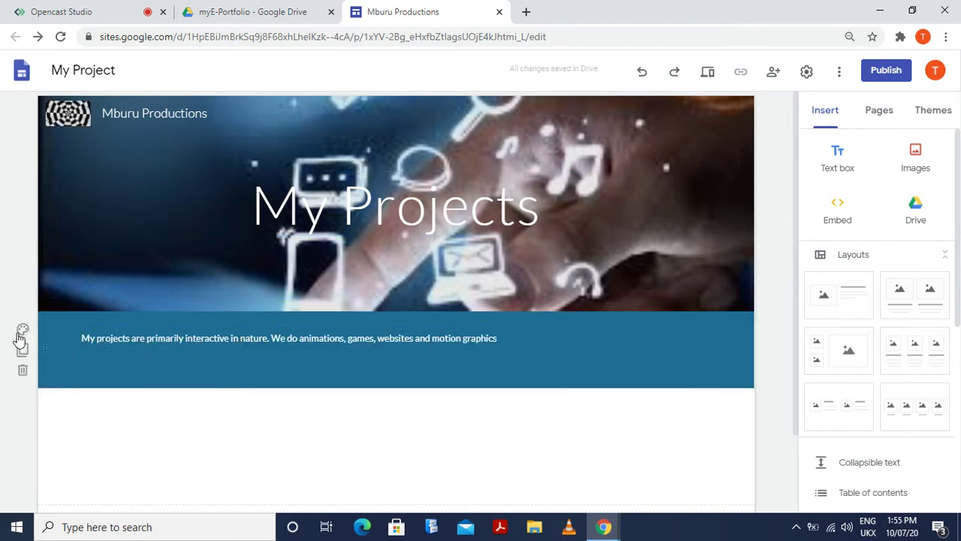
left_click(23, 330)
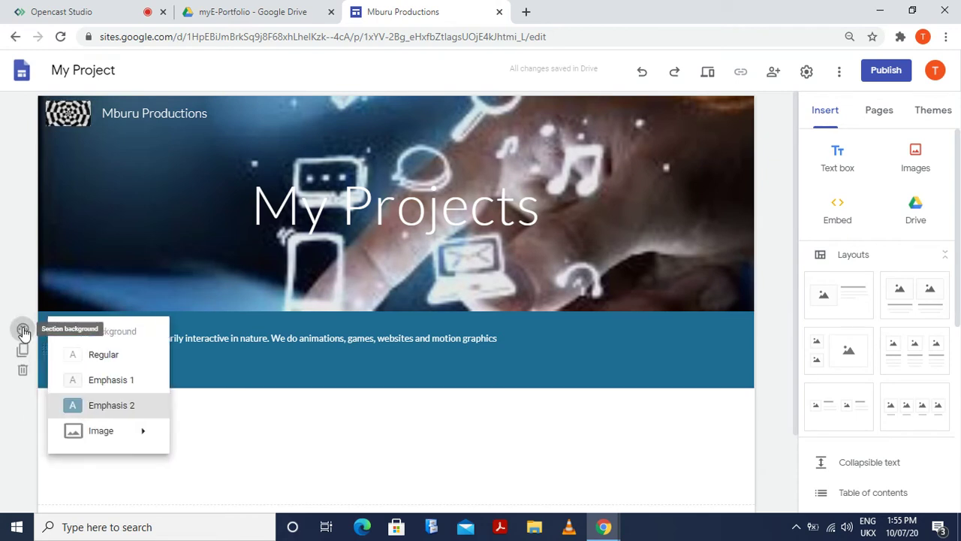
left_click(23, 330)
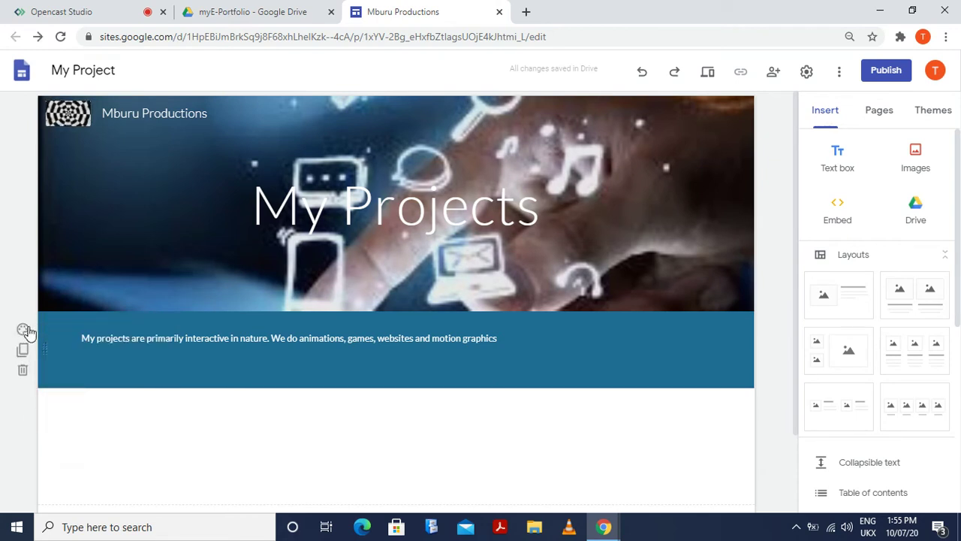
left_click(21, 335)
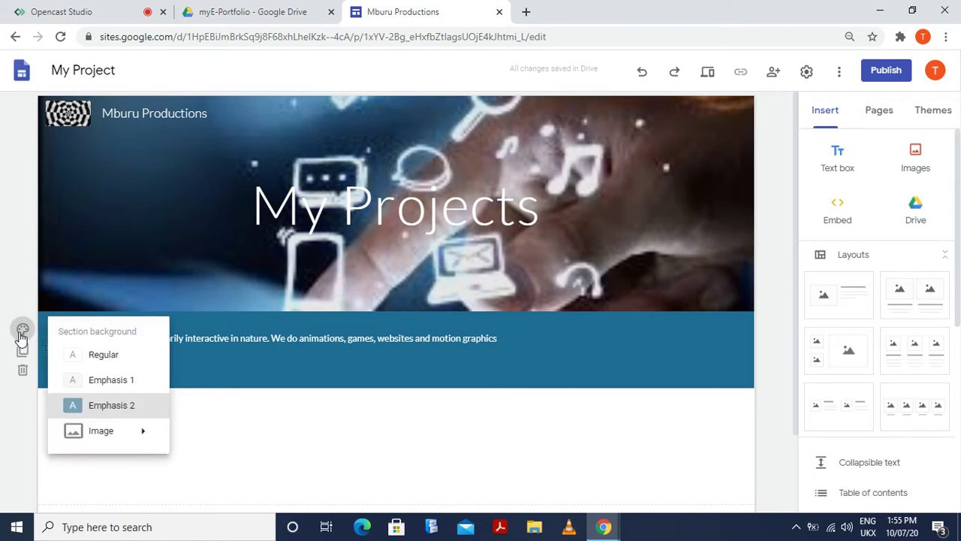
left_click(115, 381)
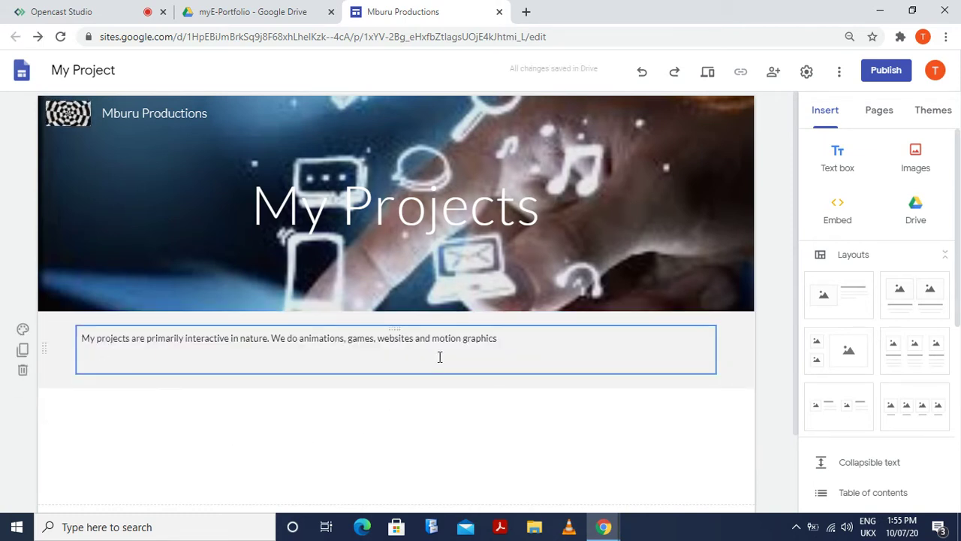
left_click(24, 351)
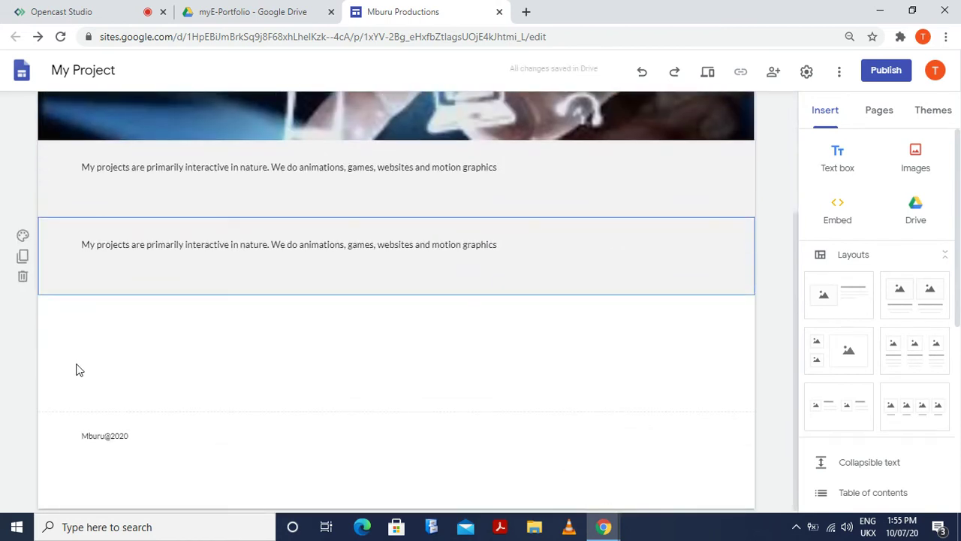
key("ctrl+z")
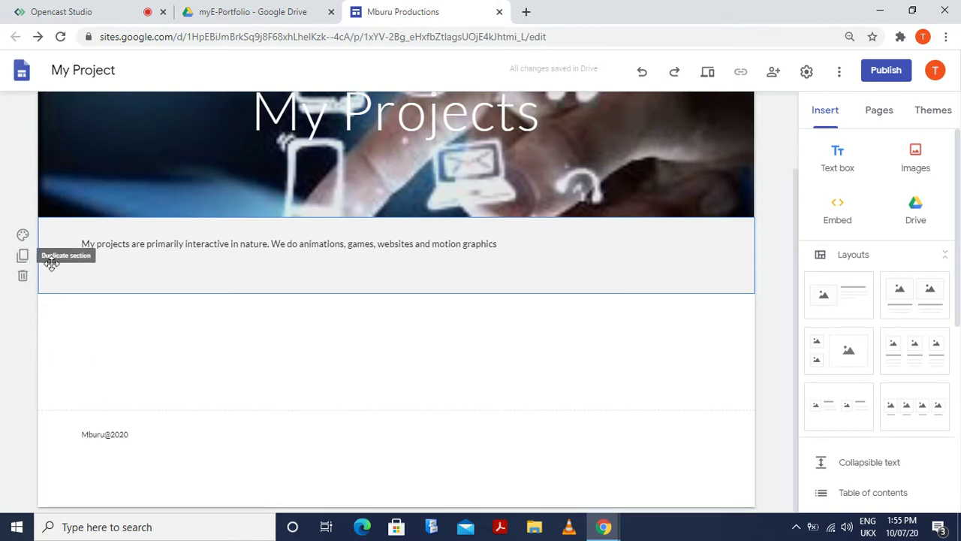
scroll(428, 398, "up", 2)
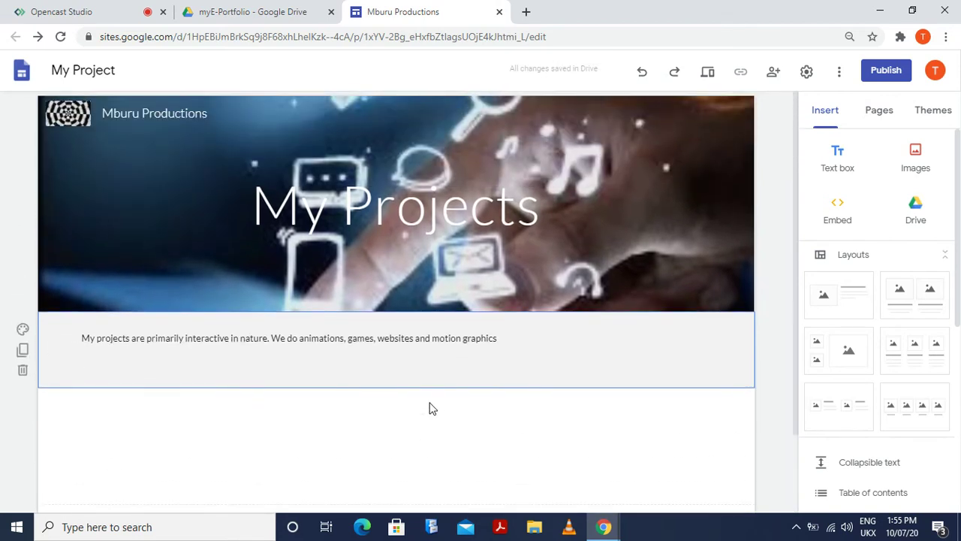
scroll(420, 430, "down", 2)
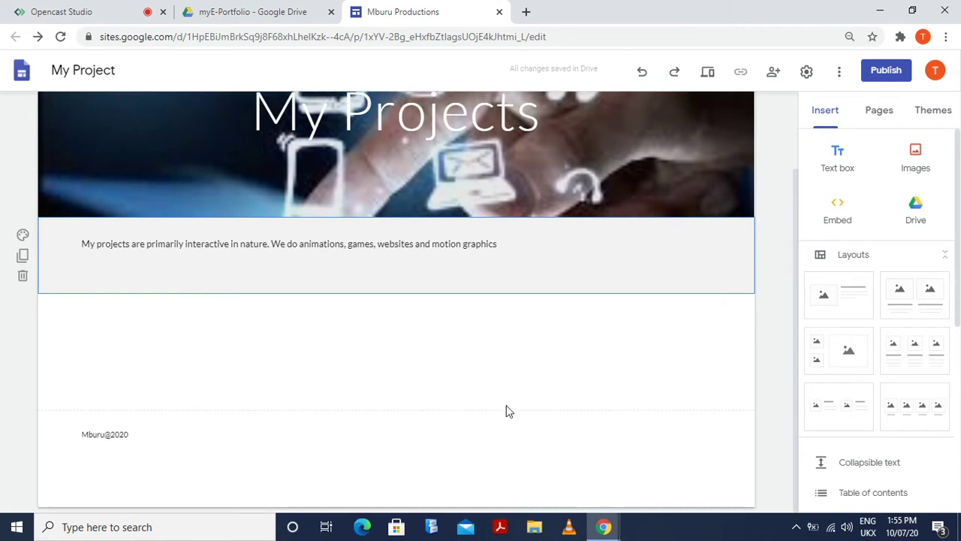
scroll(488, 408, "up", 2)
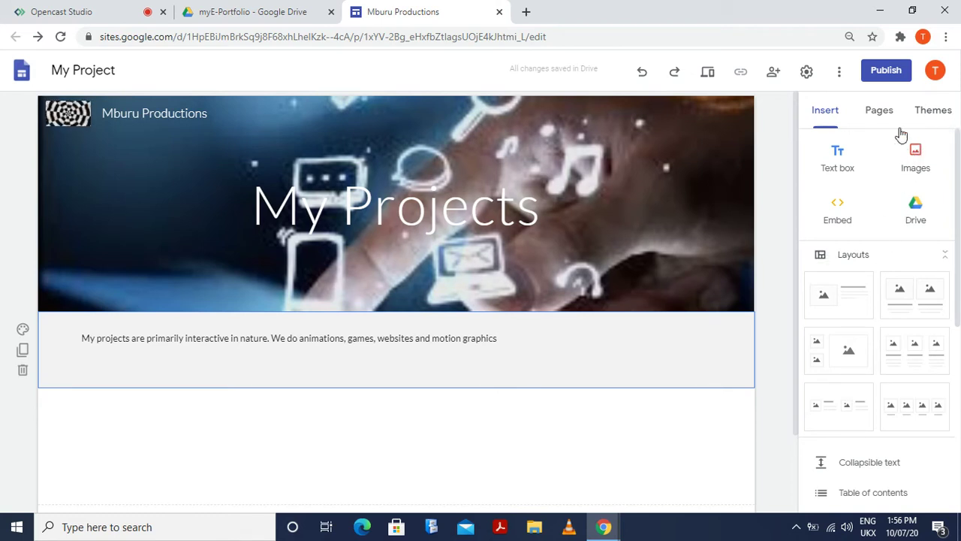
Give the Simple theme the maroon colour swatch
left_click(879, 115)
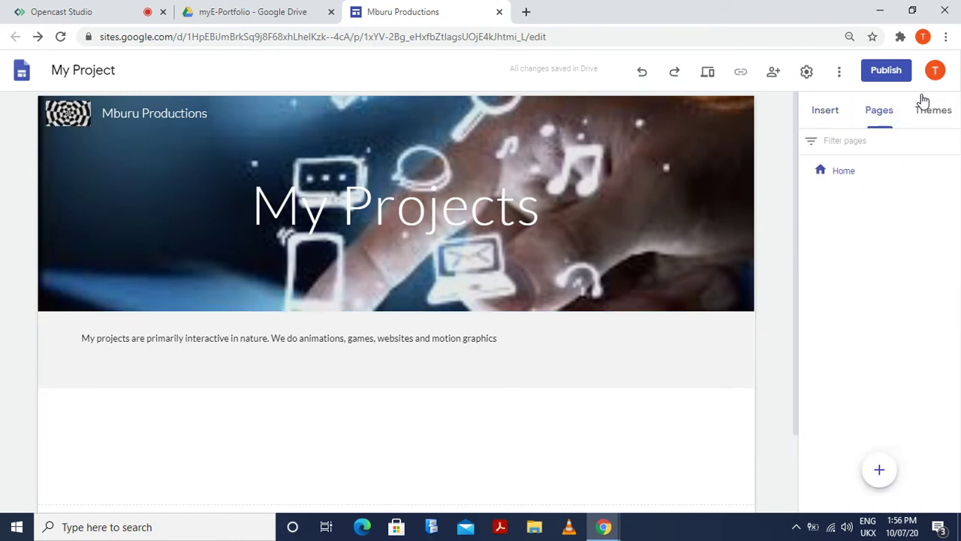
left_click(940, 112)
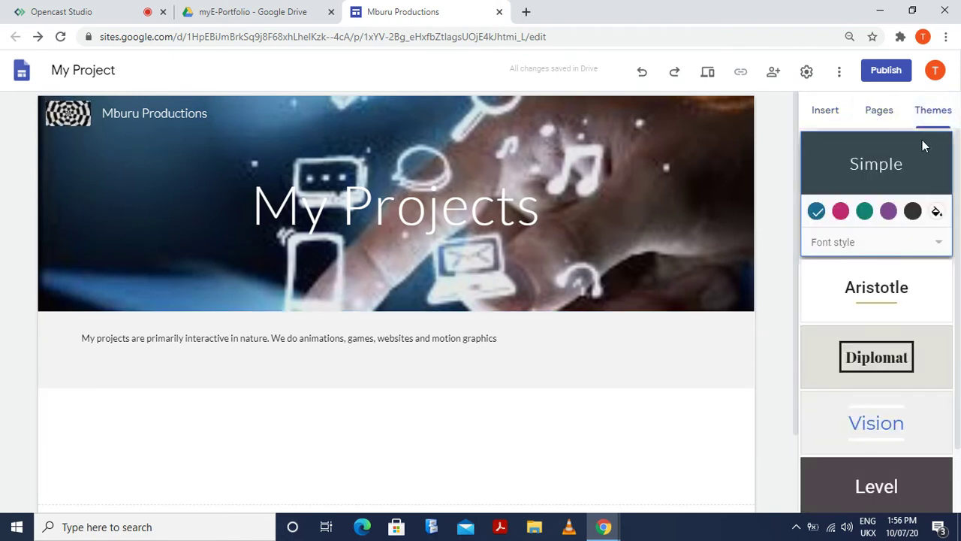
left_click(833, 118)
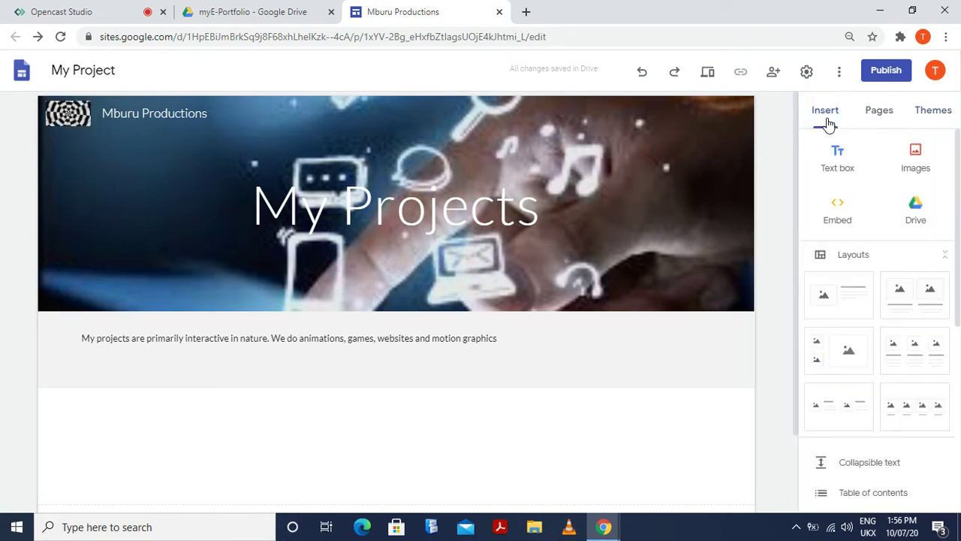
left_click(940, 111)
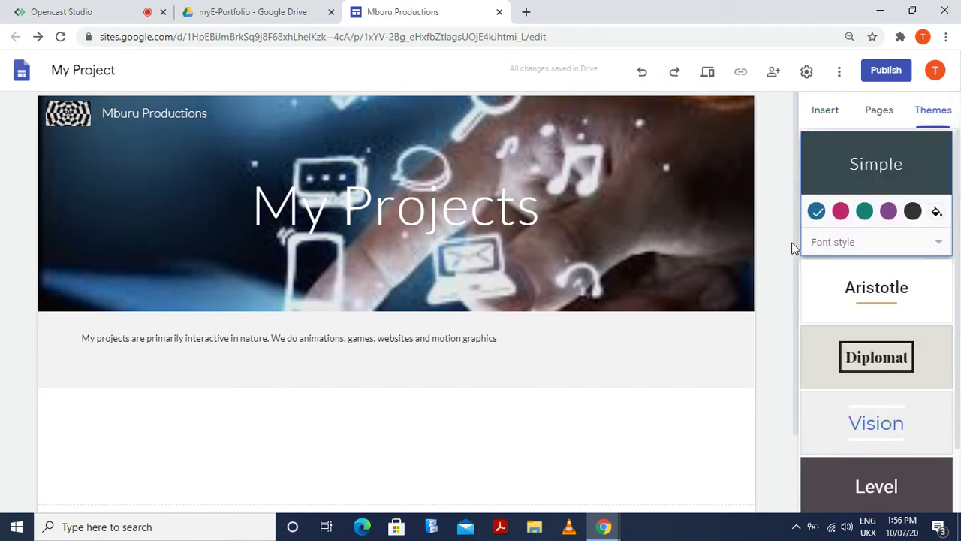
left_click(840, 210)
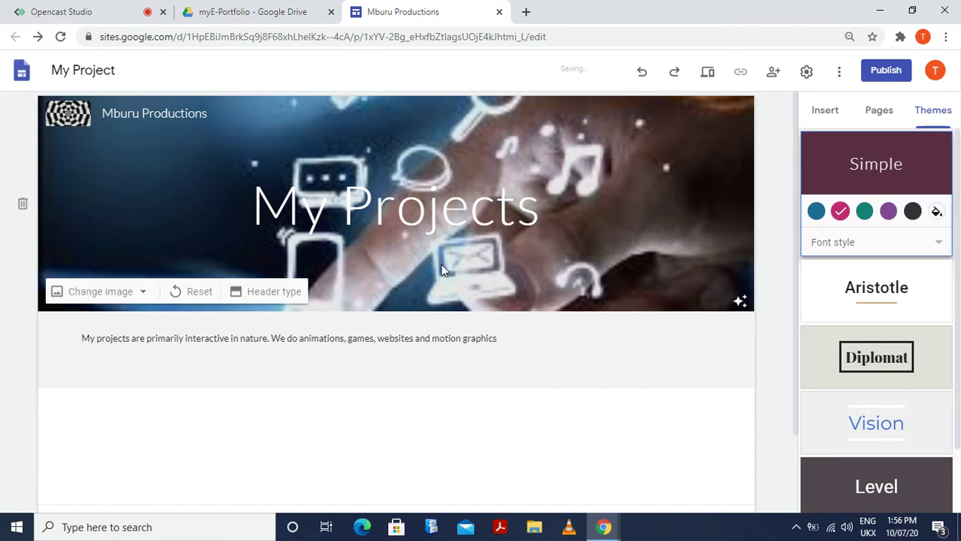
Set the theme's font style to Heavy
scroll(882, 415, "down", 1)
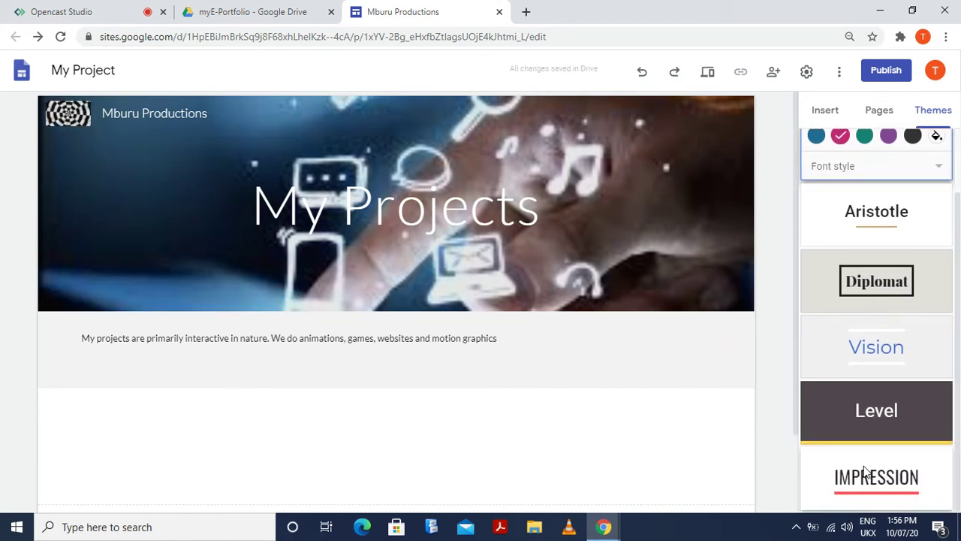
scroll(863, 468, "up", 1)
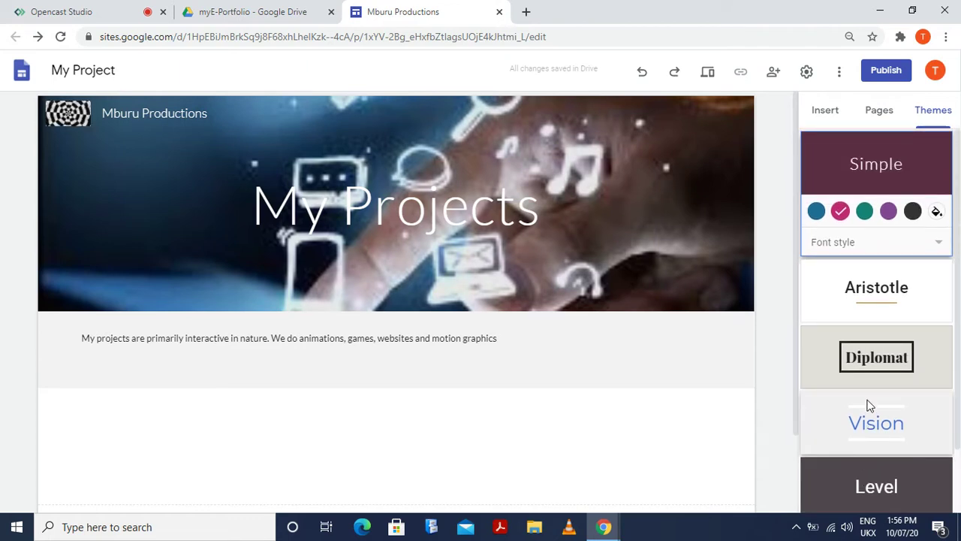
left_click(839, 250)
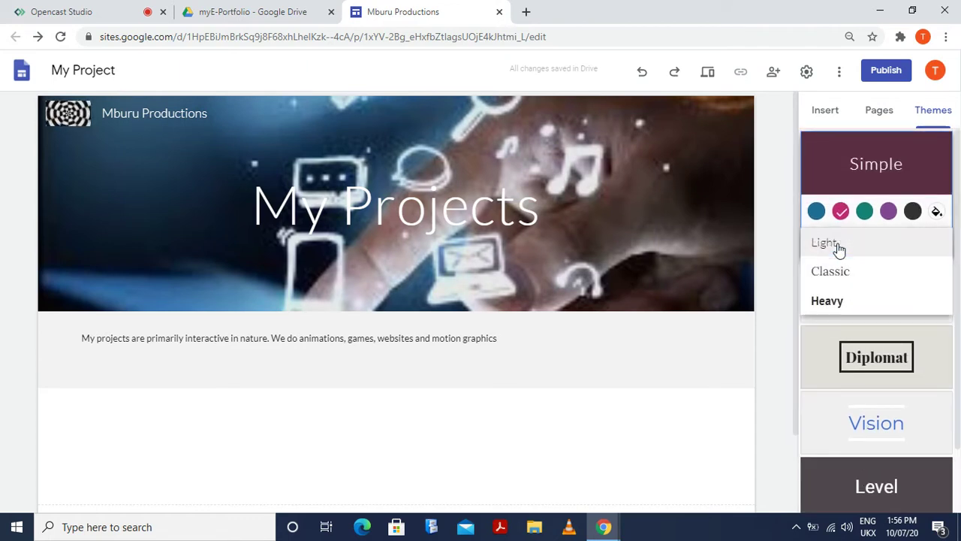
left_click(830, 300)
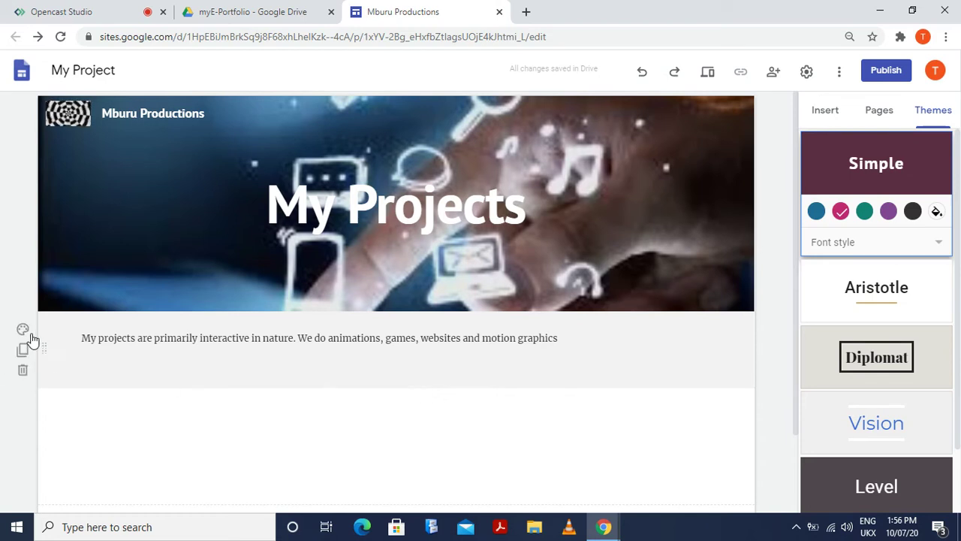
left_click(23, 351)
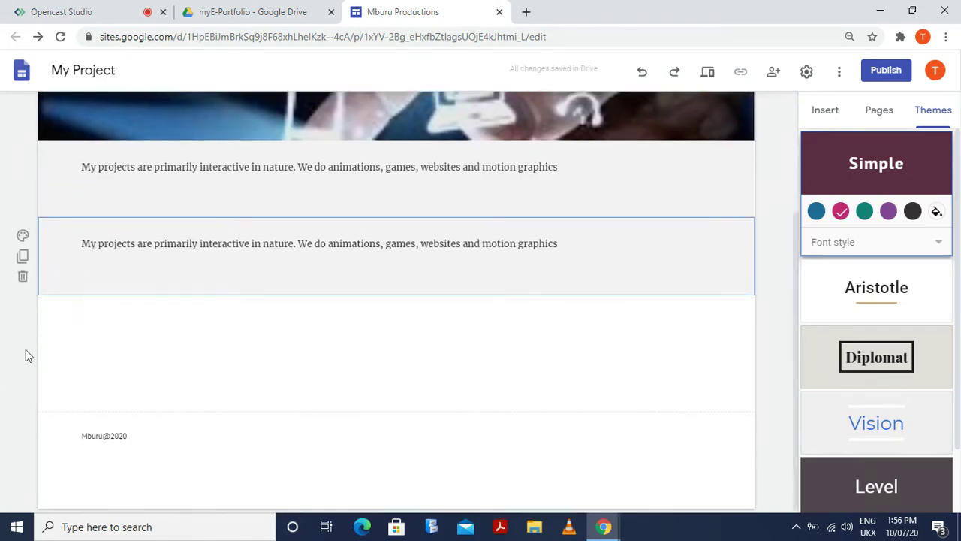
key("ctrl+z")
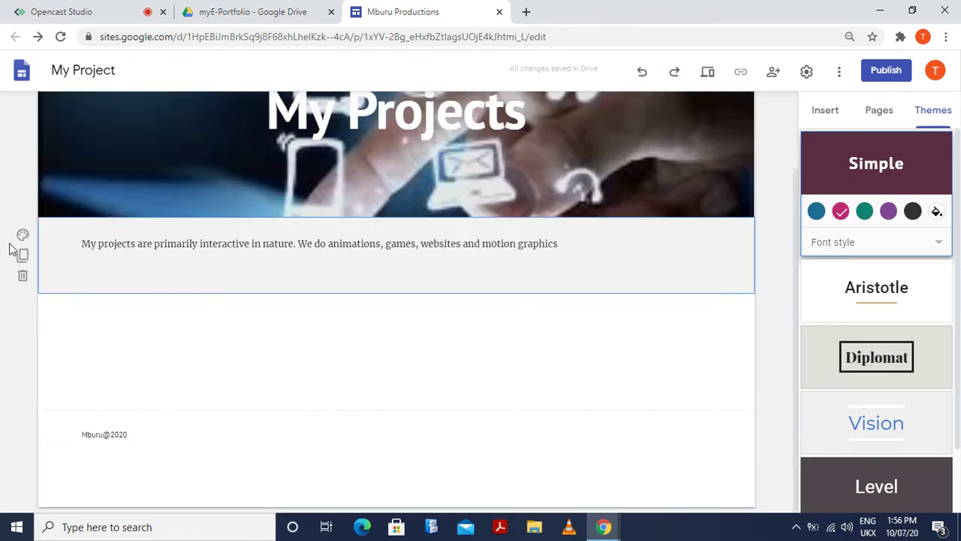
left_click(23, 239)
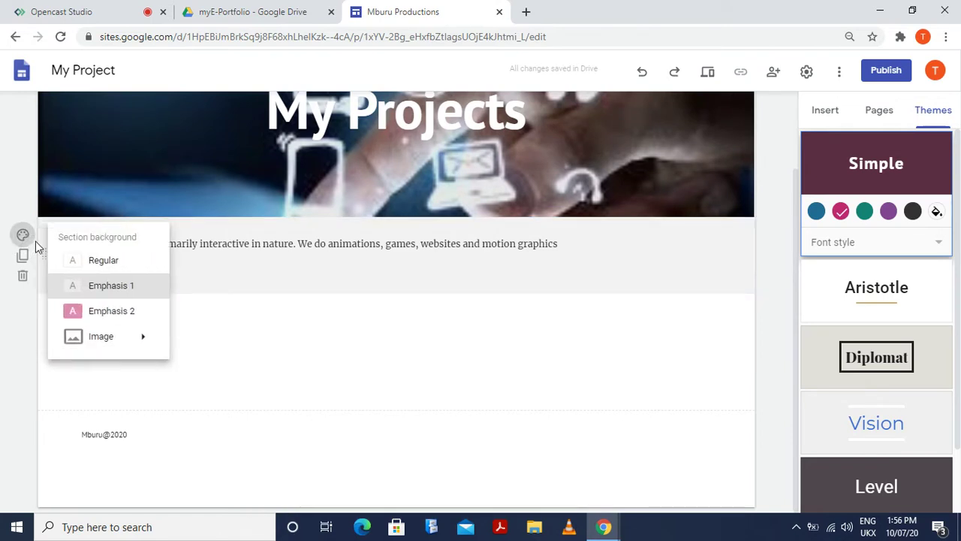
left_click(113, 314)
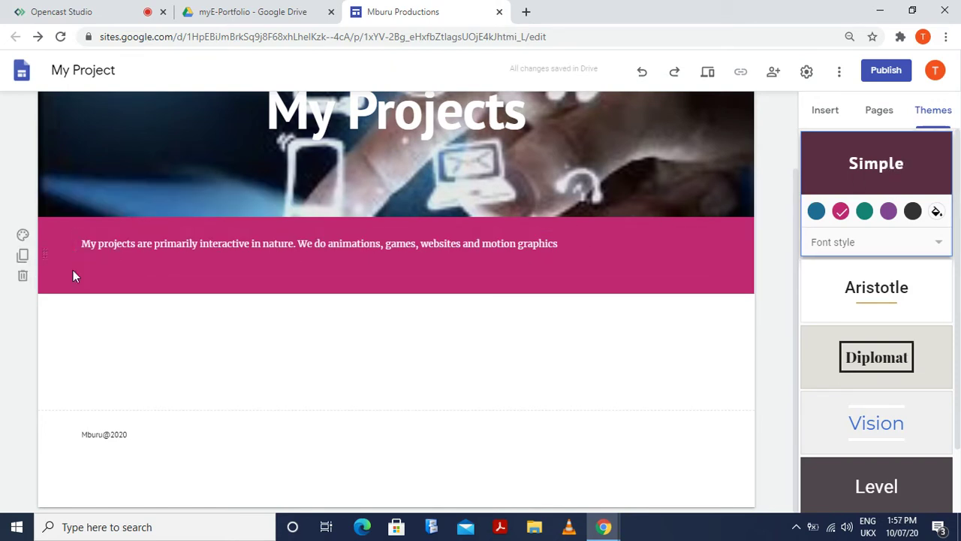
left_click(22, 256)
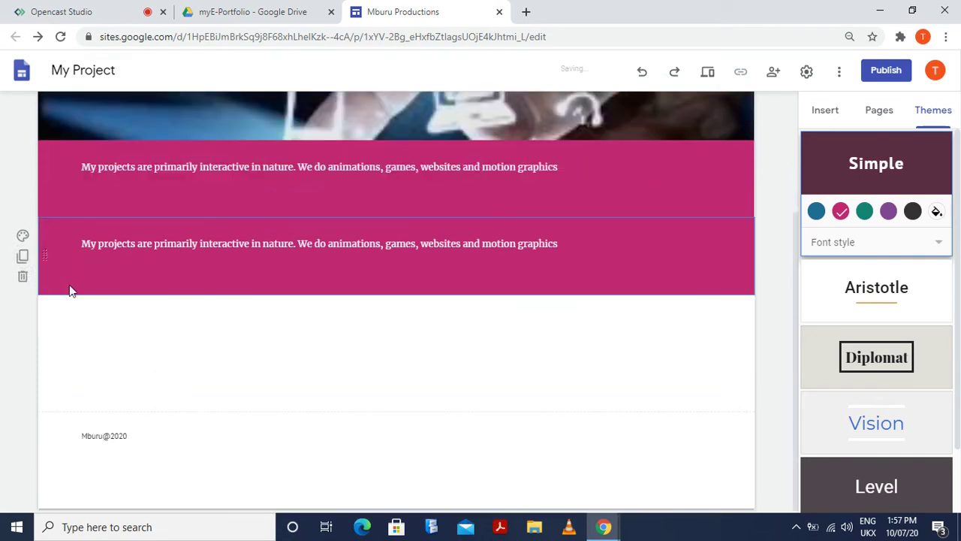
left_click(23, 239)
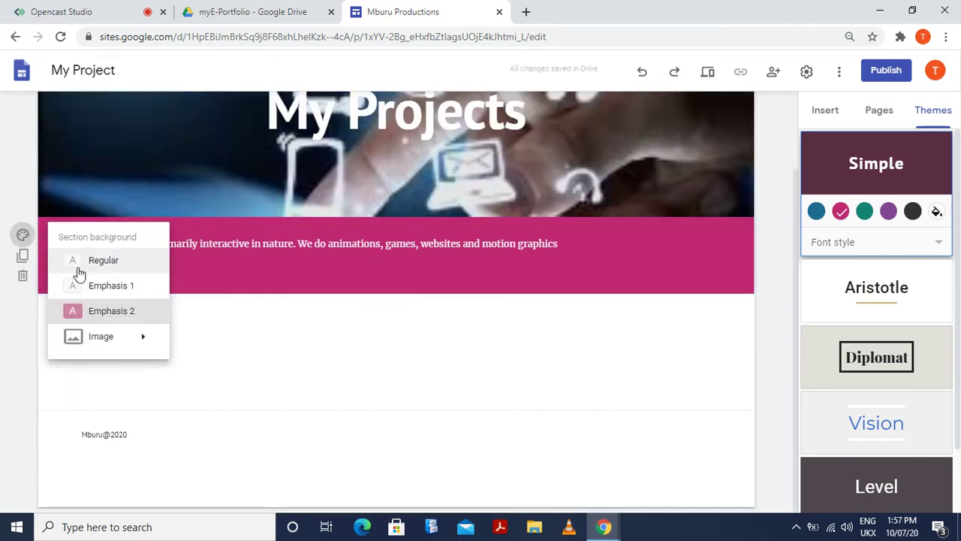
left_click(91, 284)
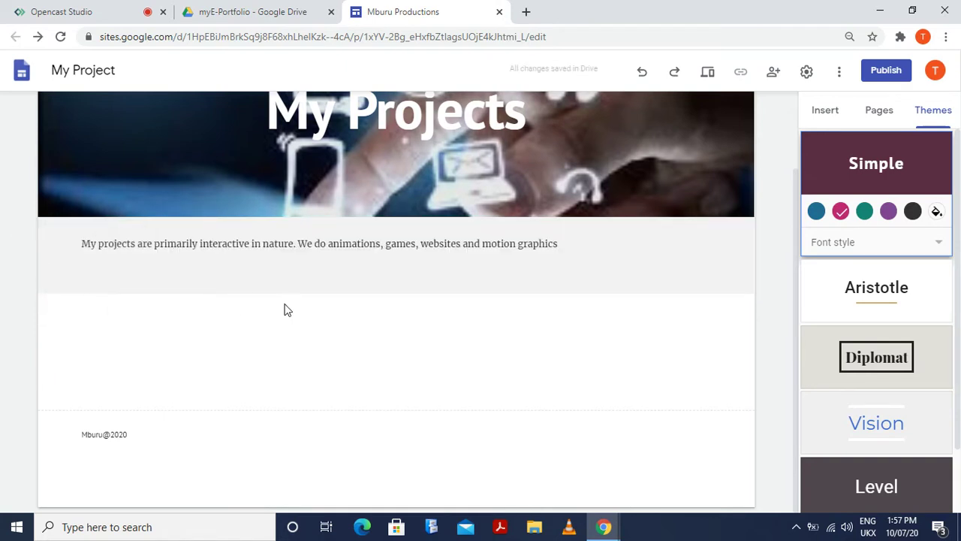
Try teal, purple and blue colour swatches on the Simple theme
left_click(864, 211)
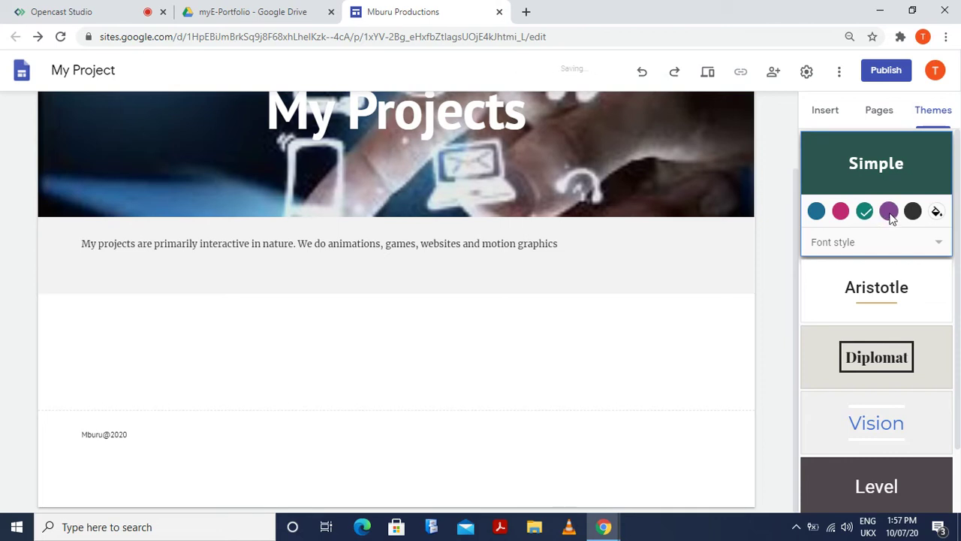
left_click(887, 212)
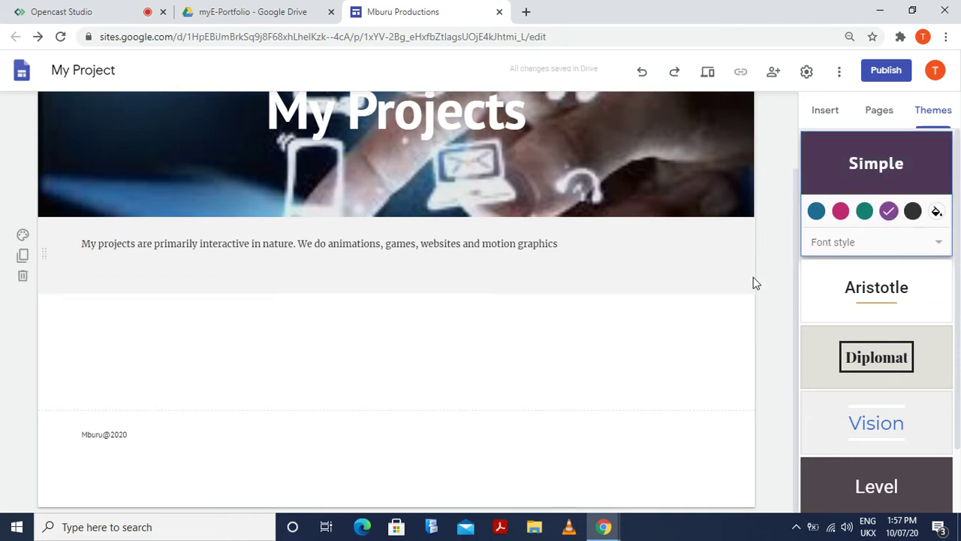
left_click(817, 212)
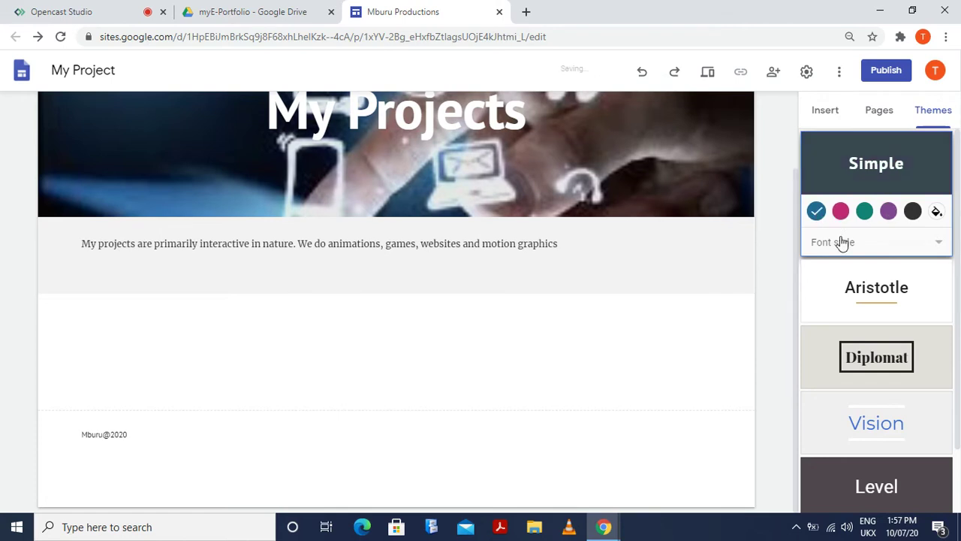
scroll(852, 314, "down", 1)
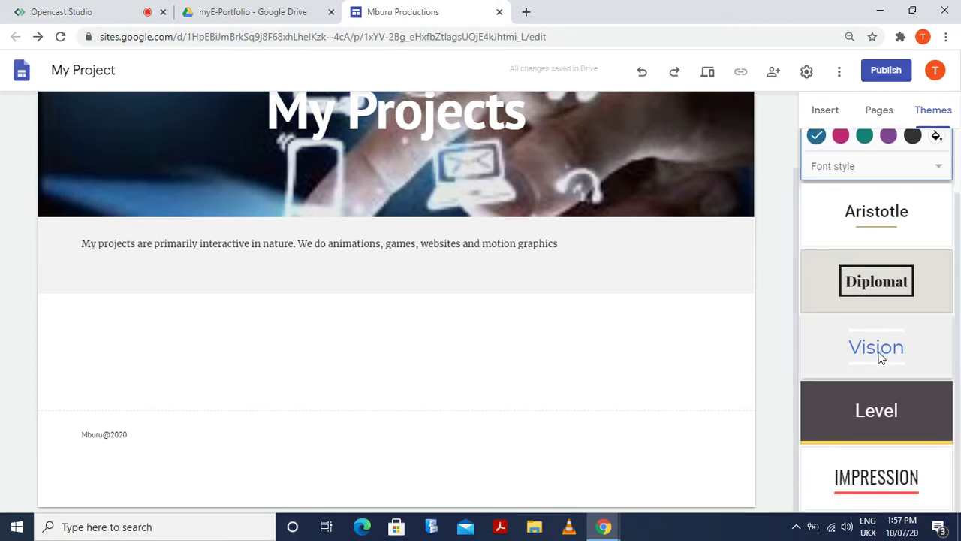
scroll(879, 353, "up", 1)
scroll(884, 349, "down", 1)
scroll(884, 349, "up", 1)
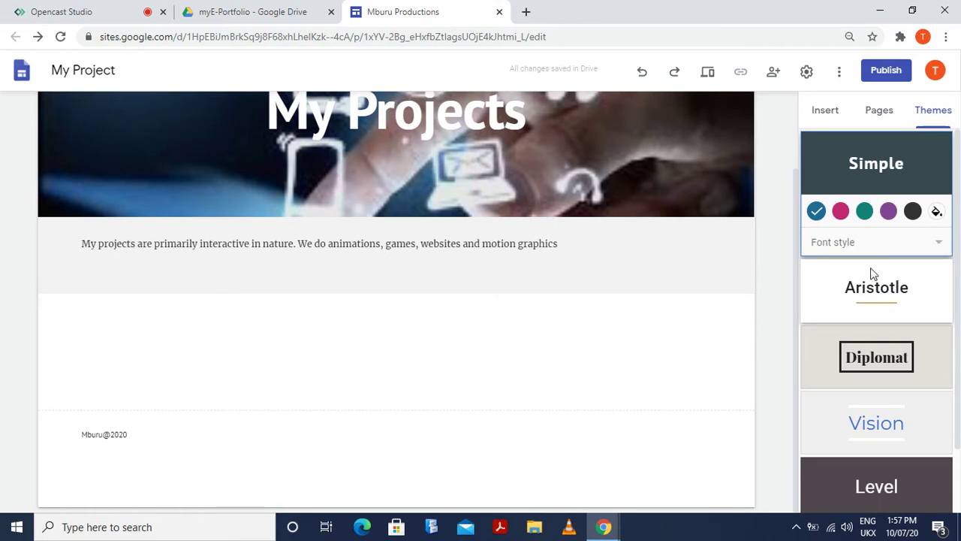
Try the Aristotle and Vision themes, then apply the Impression theme
double_click(884, 293)
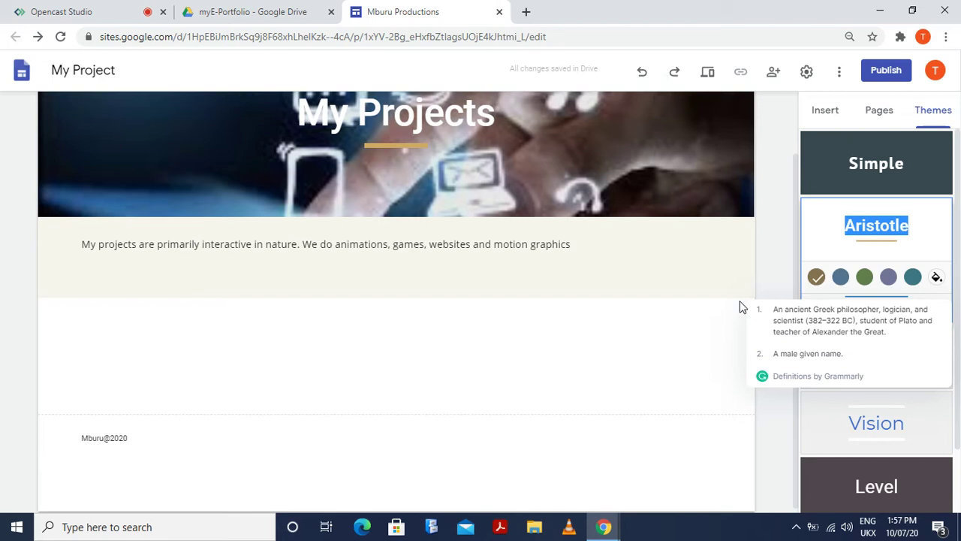
left_click(912, 406)
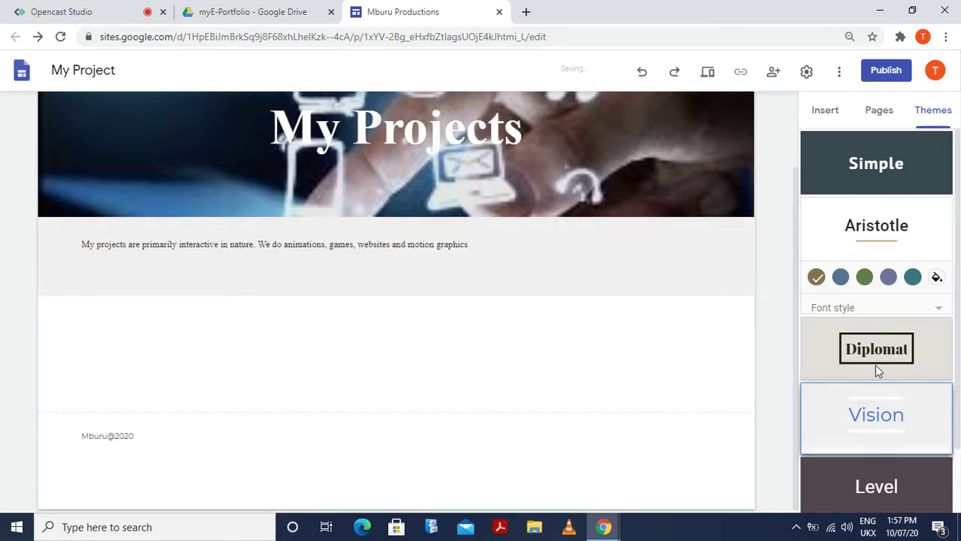
double_click(886, 359)
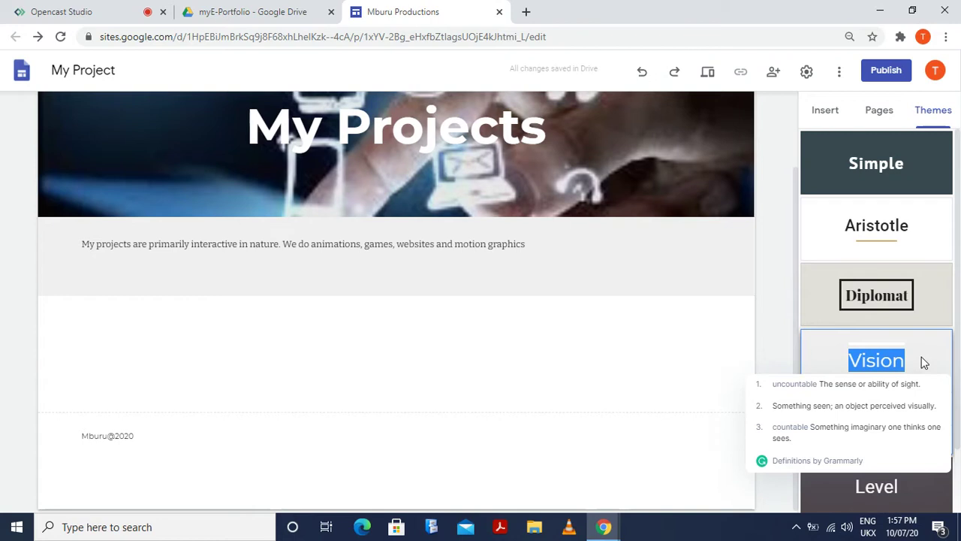
left_click(923, 366)
scroll(848, 394, "down", 1)
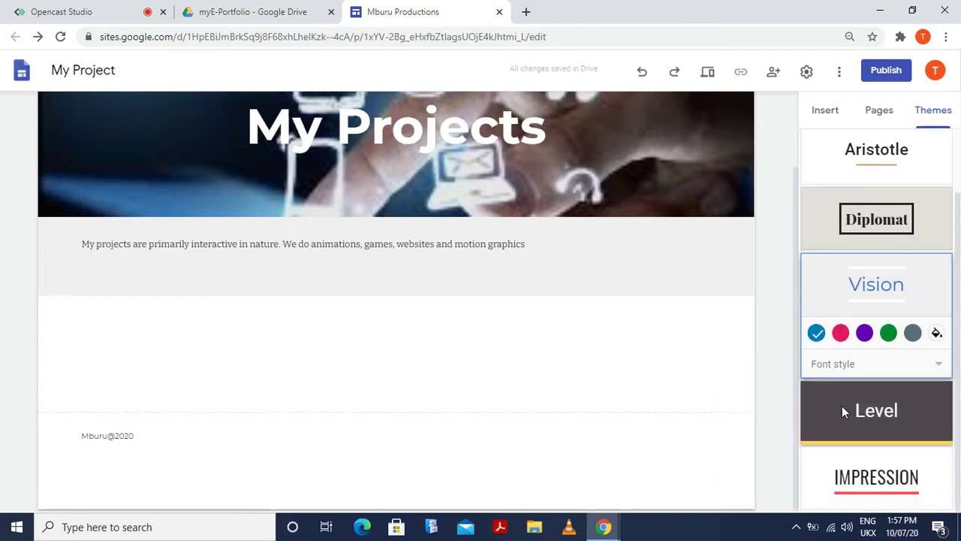
left_click(886, 478)
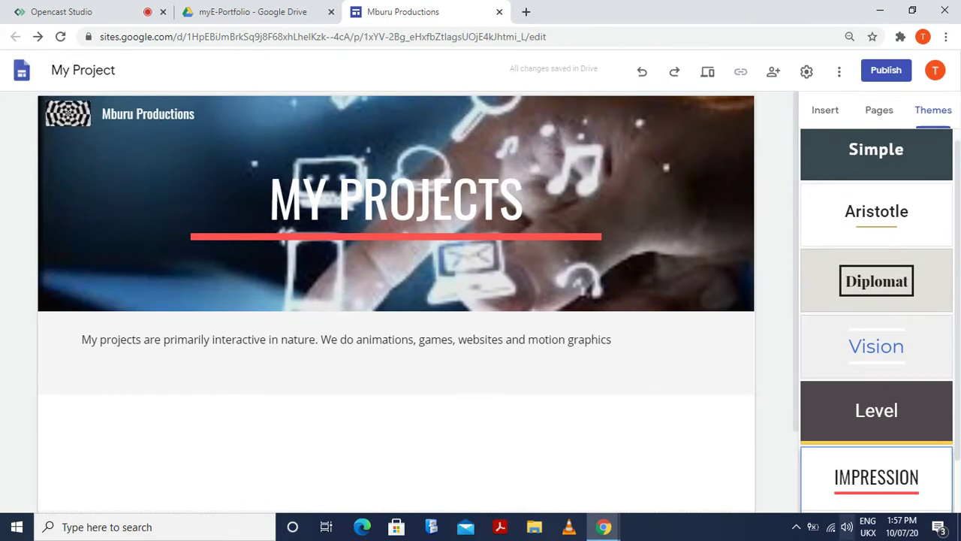
Cycle Impression's accent swatches, then set a custom #cd4f4f red accent
left_click(895, 454)
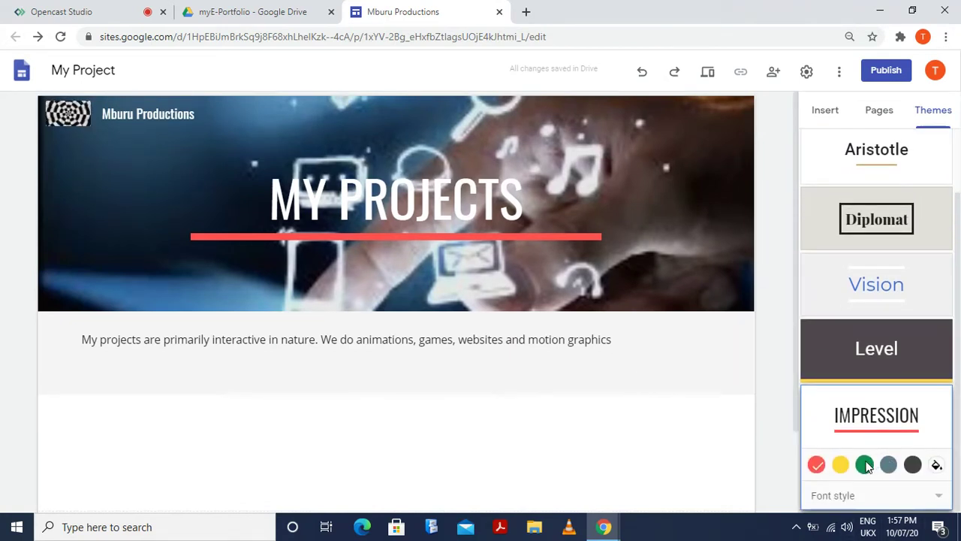
left_click(841, 465)
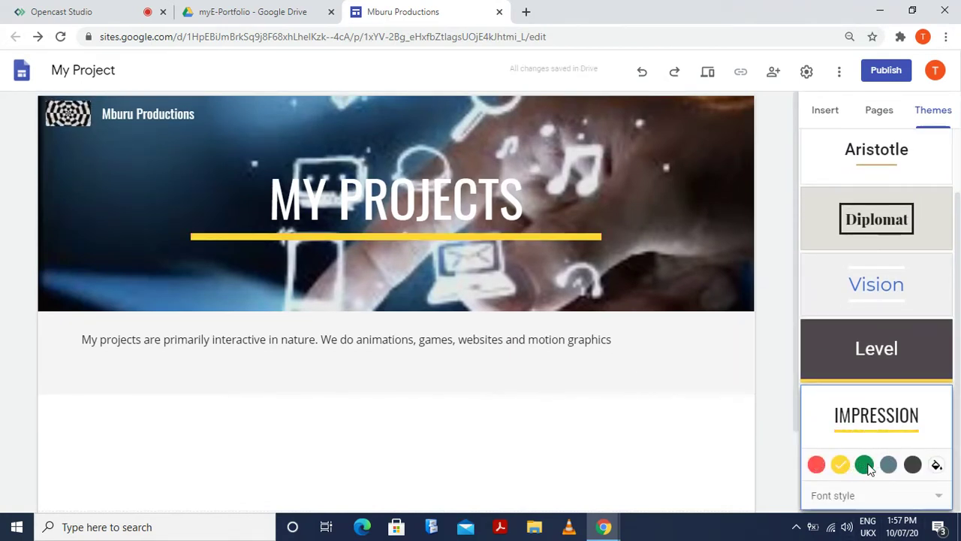
left_click(864, 465)
left_click(890, 466)
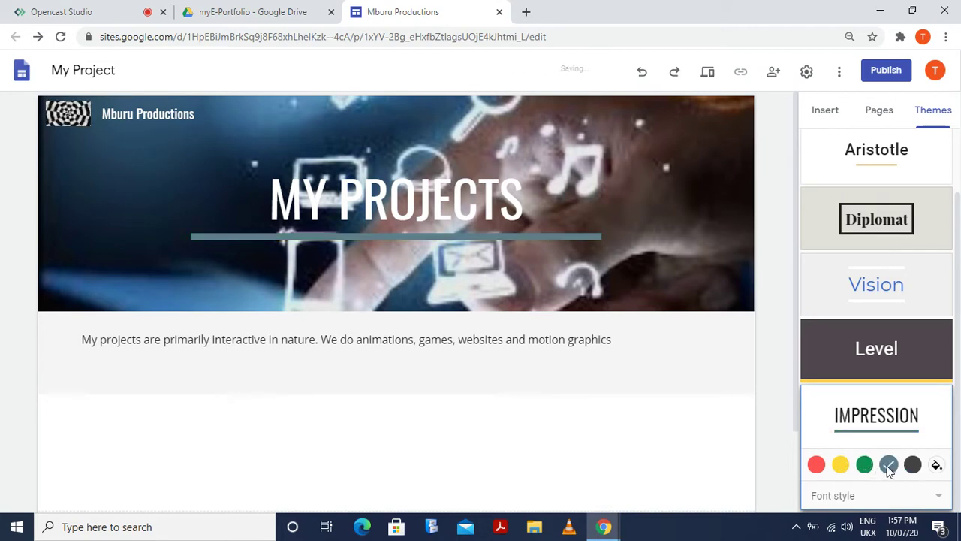
left_click(913, 465)
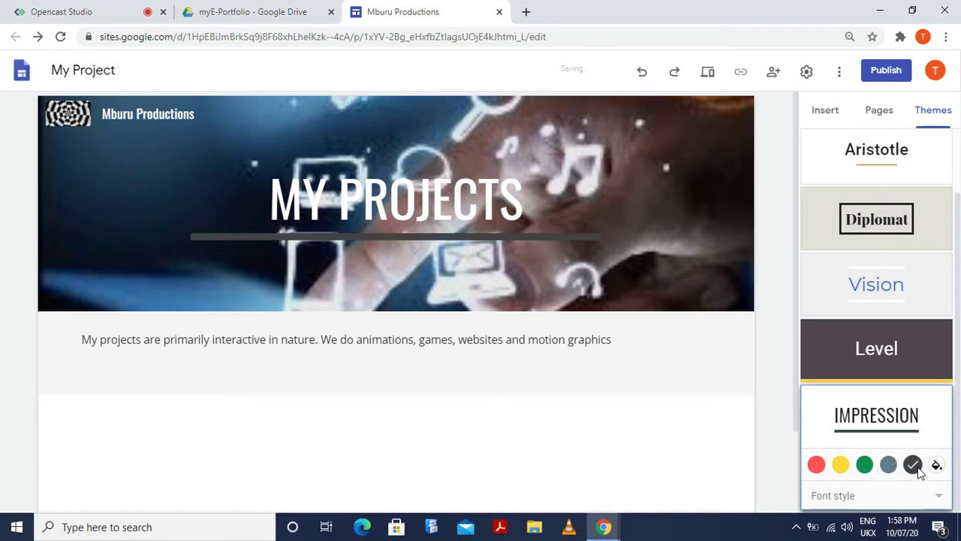
left_click(937, 465)
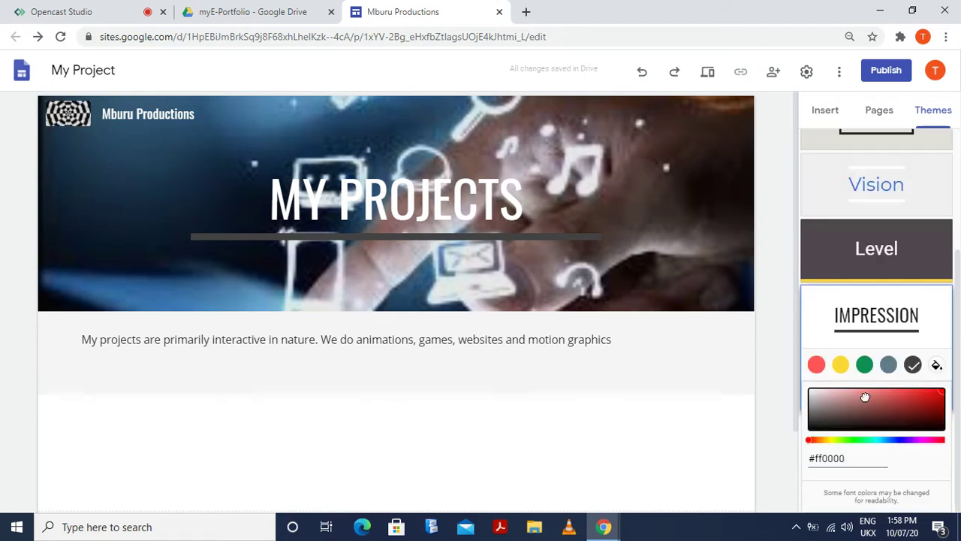
left_click(876, 406)
left_click_drag(882, 408, 926, 400)
left_click(892, 397)
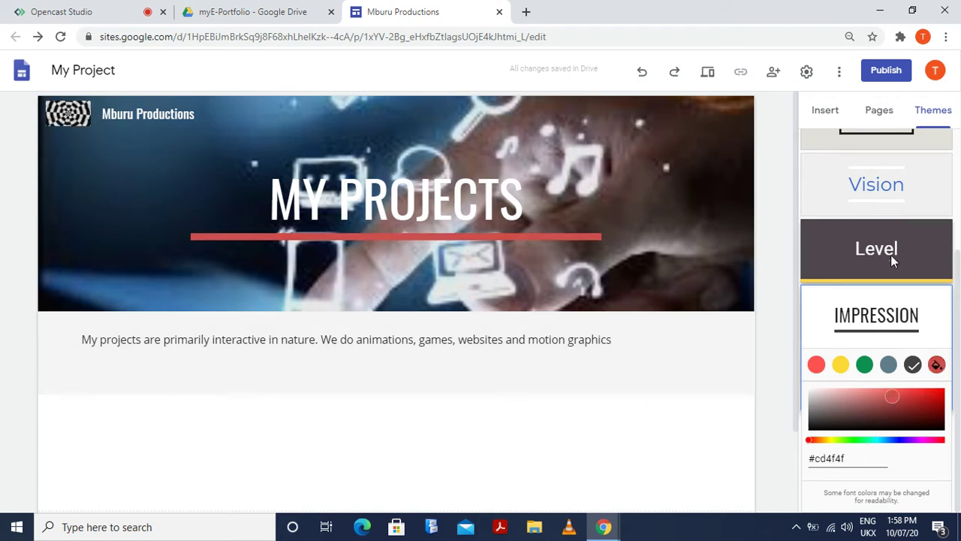
scroll(892, 259, "up", 3)
Try the Diplomat, Aristotle and Simple themes, then apply Vision
left_click(928, 293)
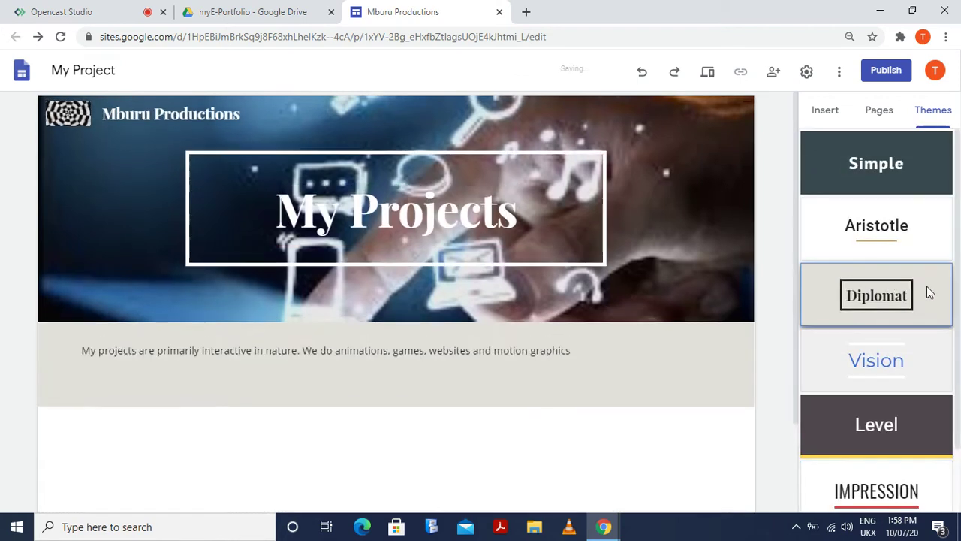
left_click(937, 231)
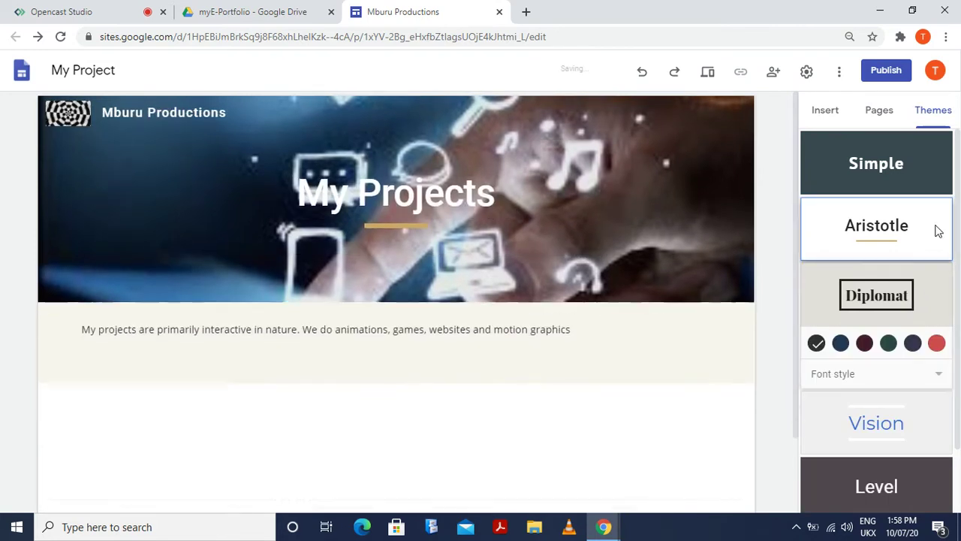
left_click(906, 162)
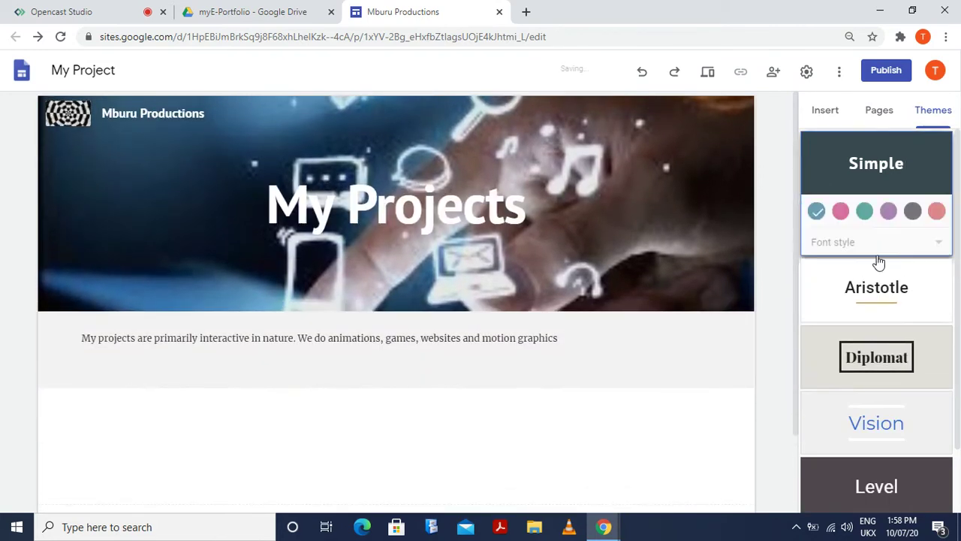
scroll(892, 328, "down", 1)
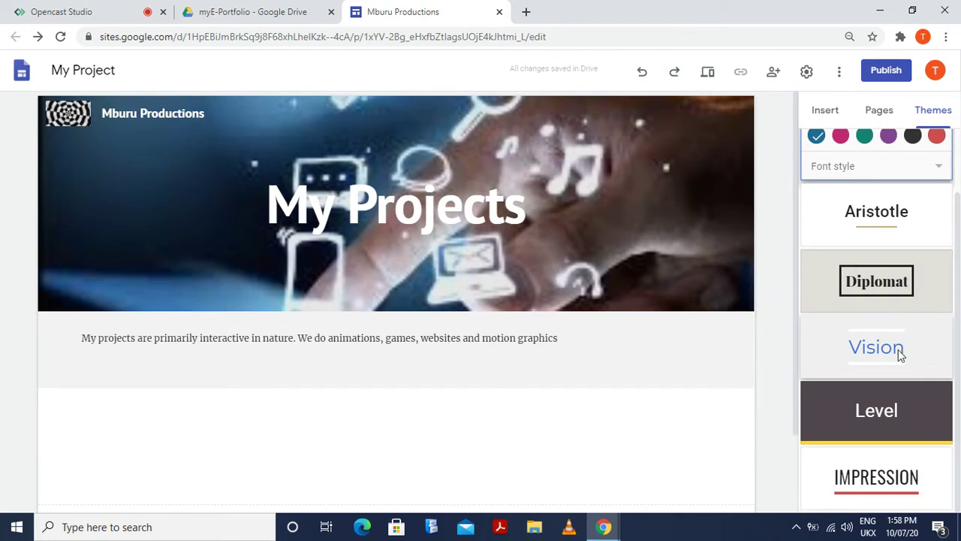
left_click(898, 352)
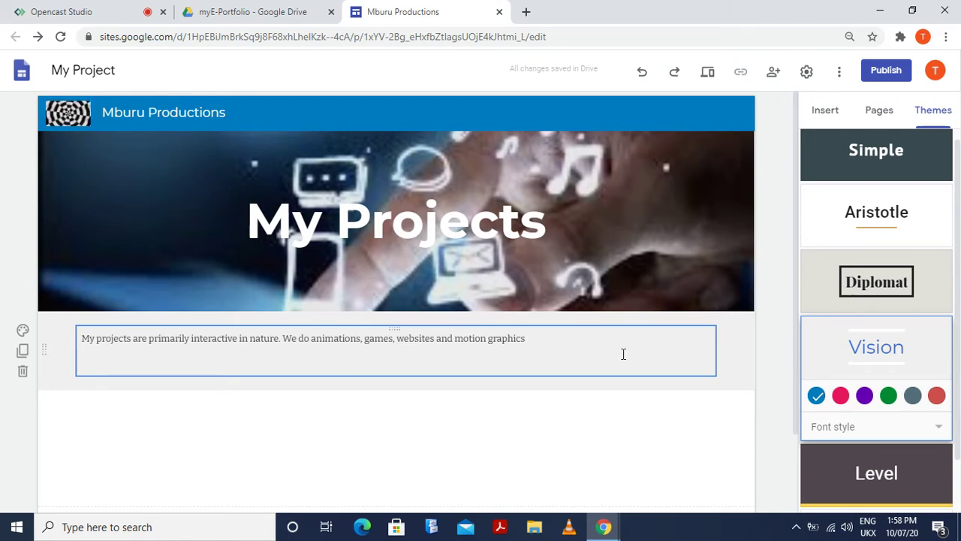
Show the site's pages list, which contains only Home
scroll(414, 241, "down", 2)
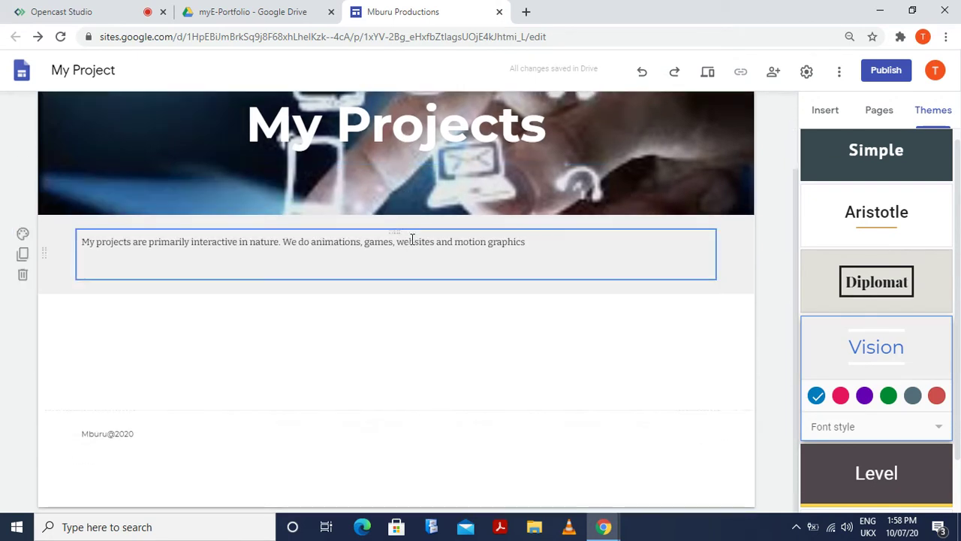
scroll(412, 239, "up", 2)
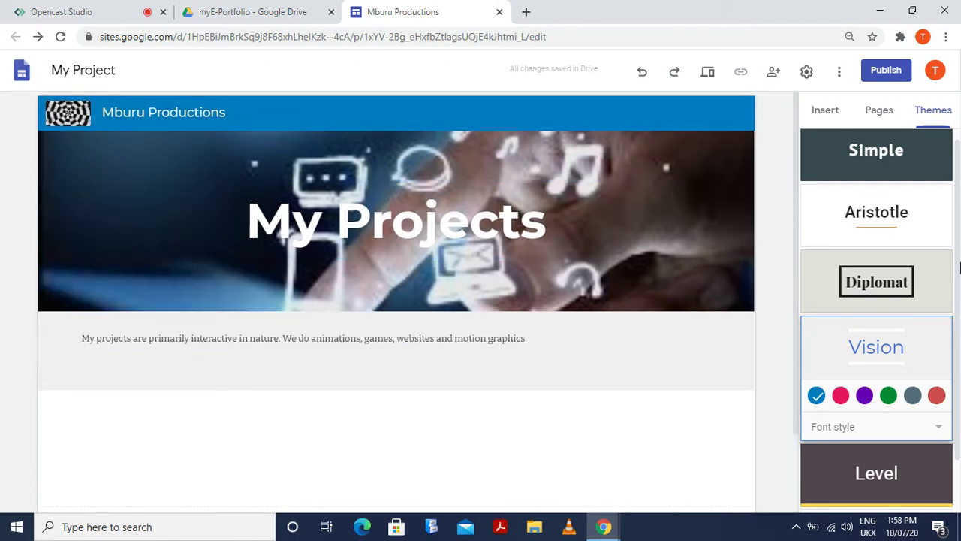
scroll(908, 278, "up", 1)
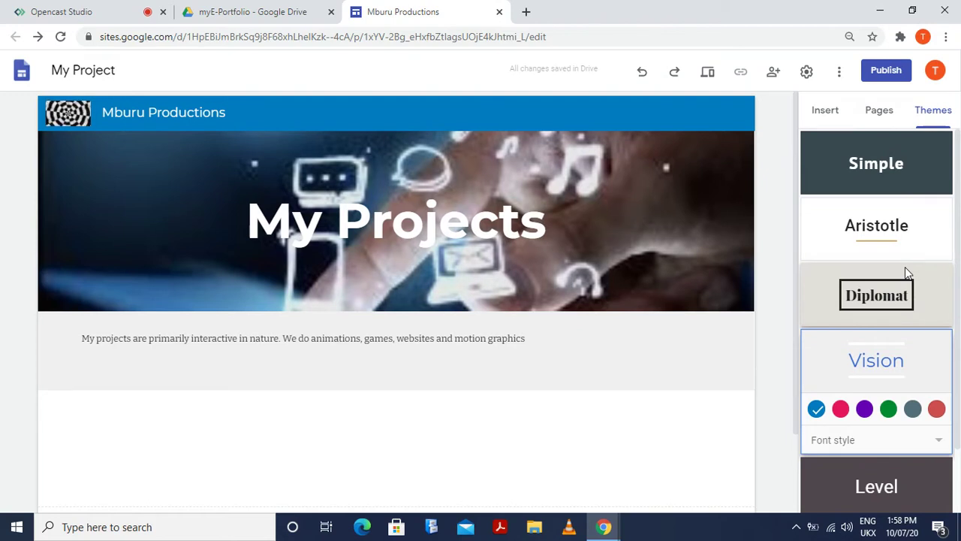
left_click(880, 113)
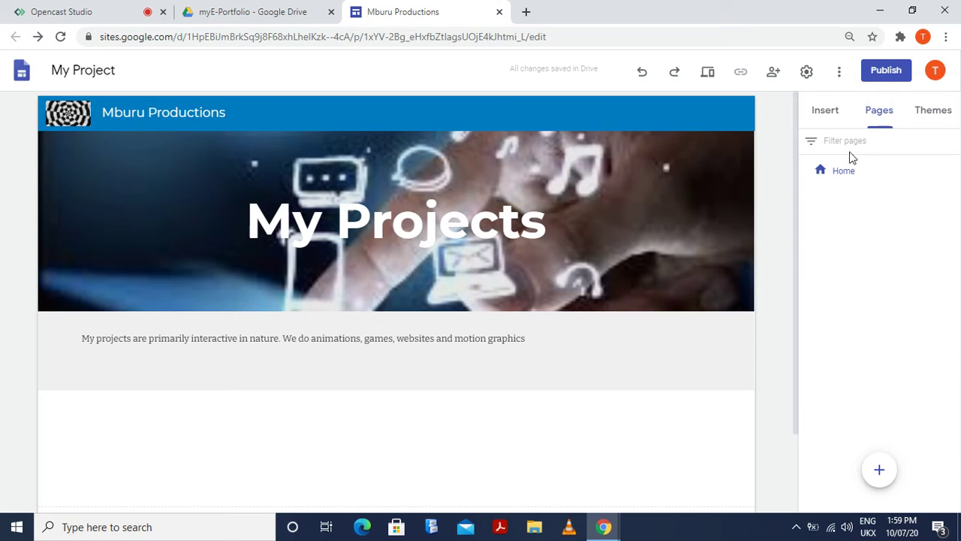
Create a new site page named 'Contacts'
right_click(852, 282)
left_click(858, 260)
mouse_move(881, 478)
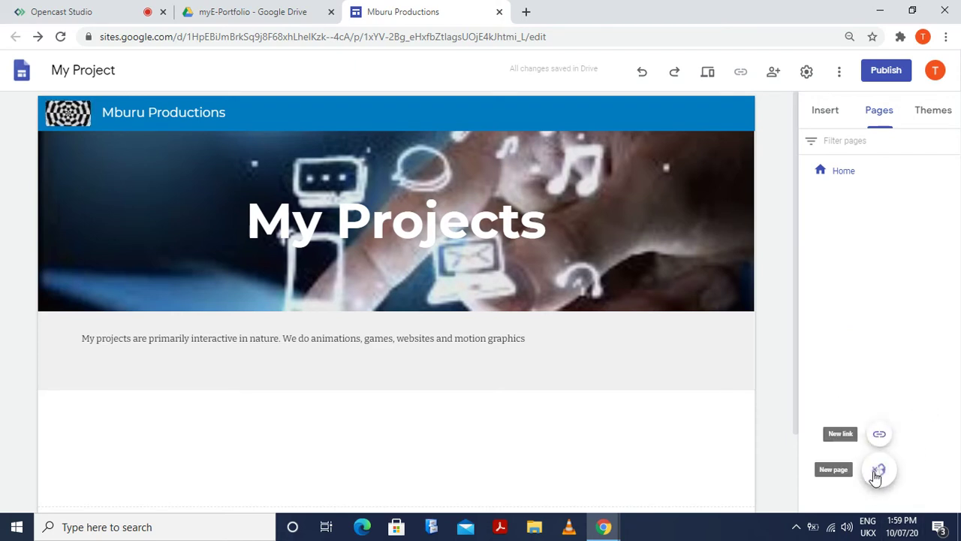
left_click(879, 471)
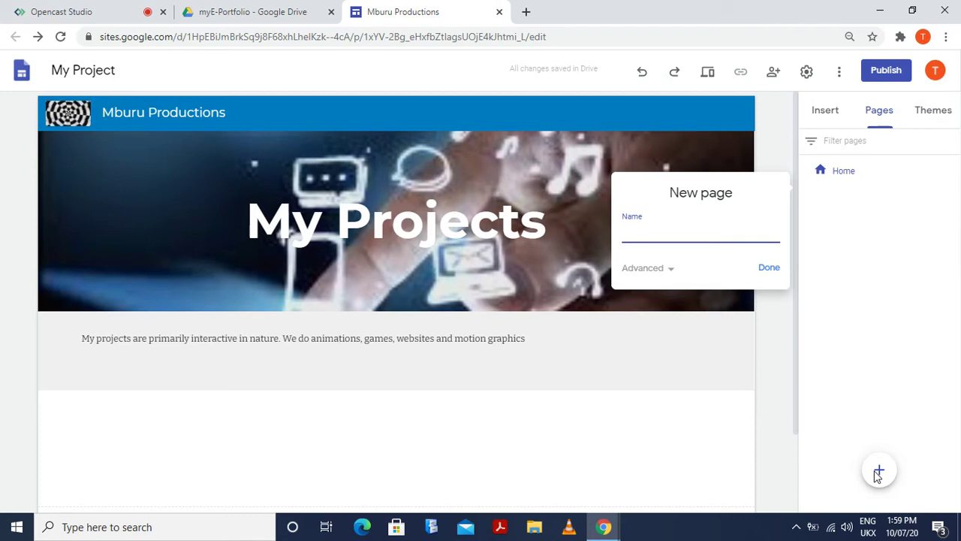
type("C")
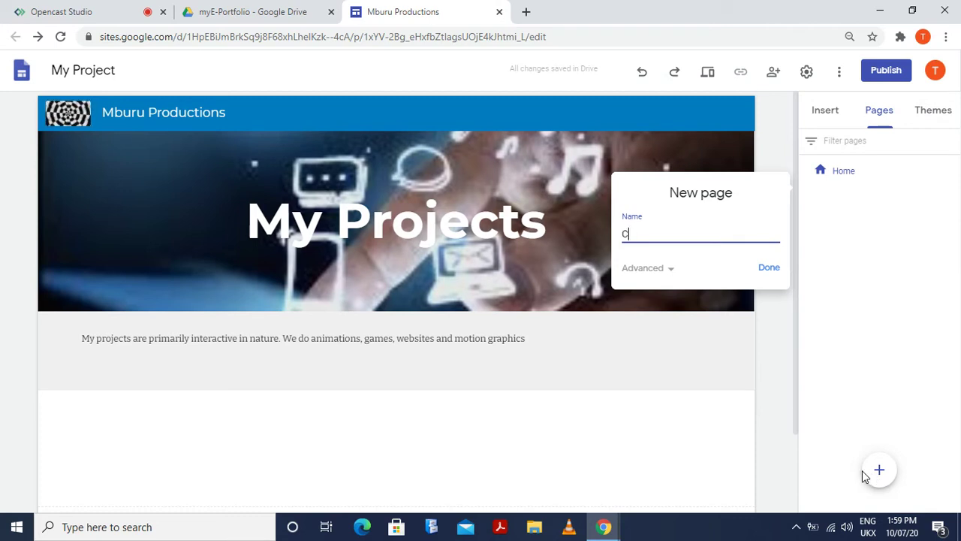
type("onta")
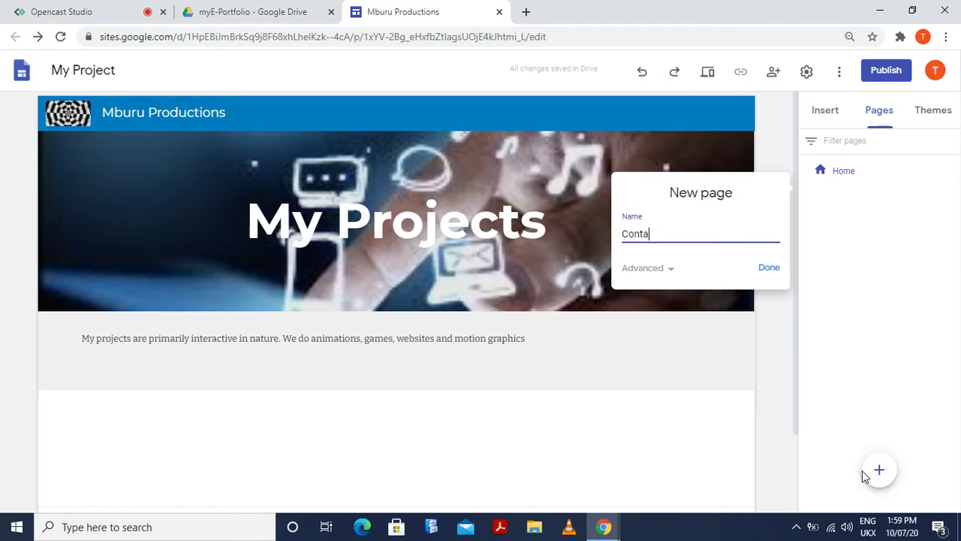
type("cts")
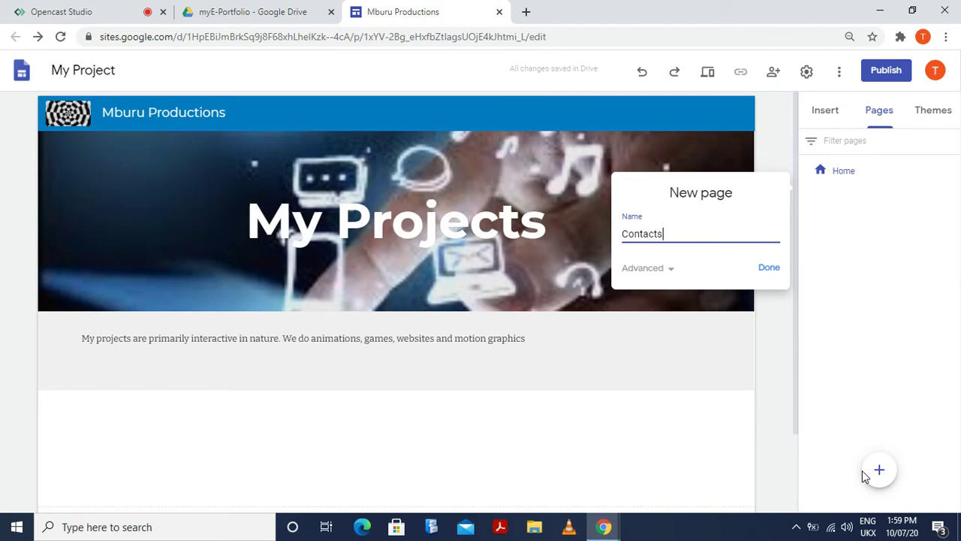
left_click(769, 269)
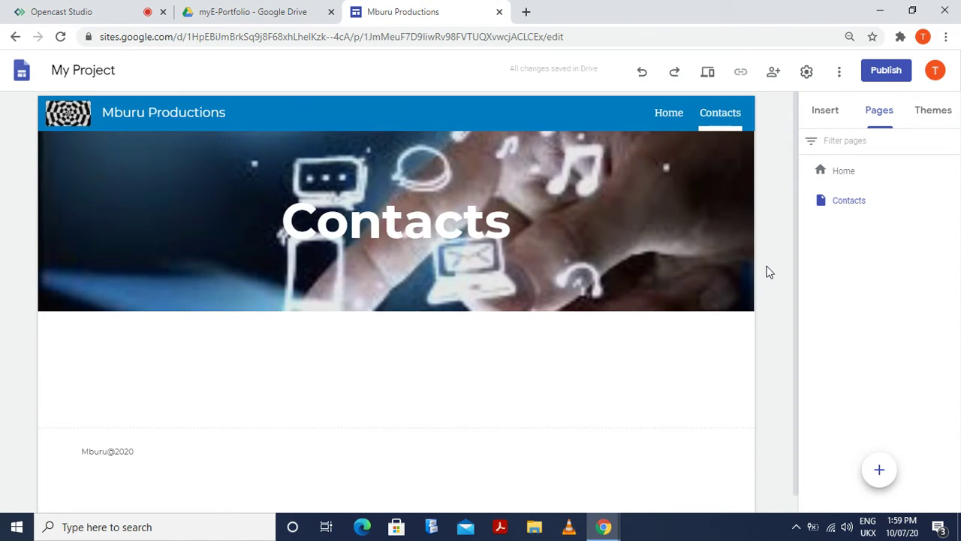
Switch between Home and Contacts, leaving the Contacts page open in the editor
left_click(669, 112)
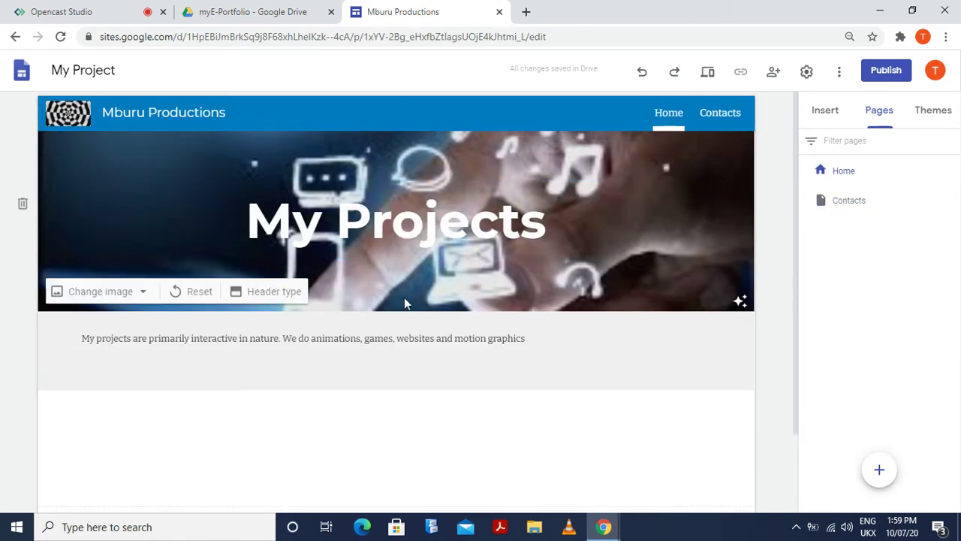
left_click(720, 114)
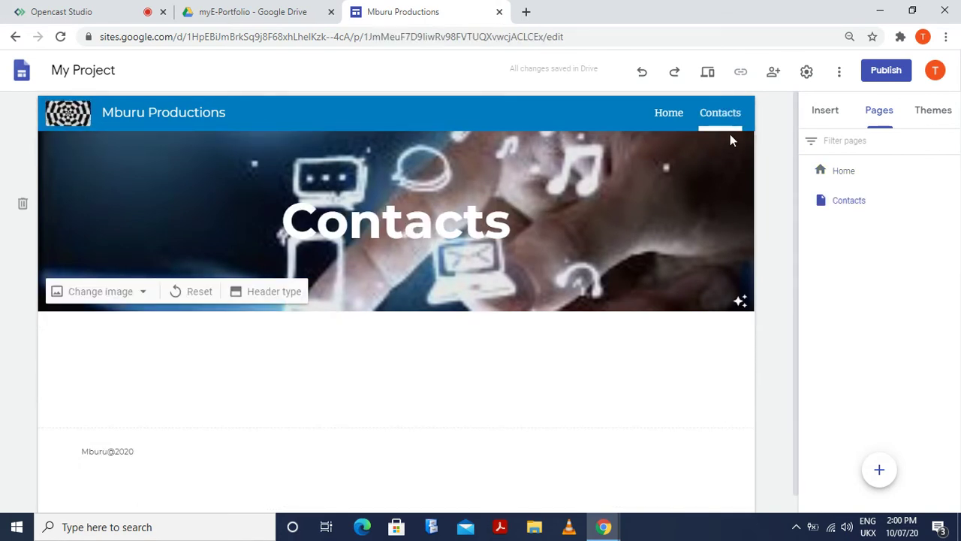
left_click(664, 114)
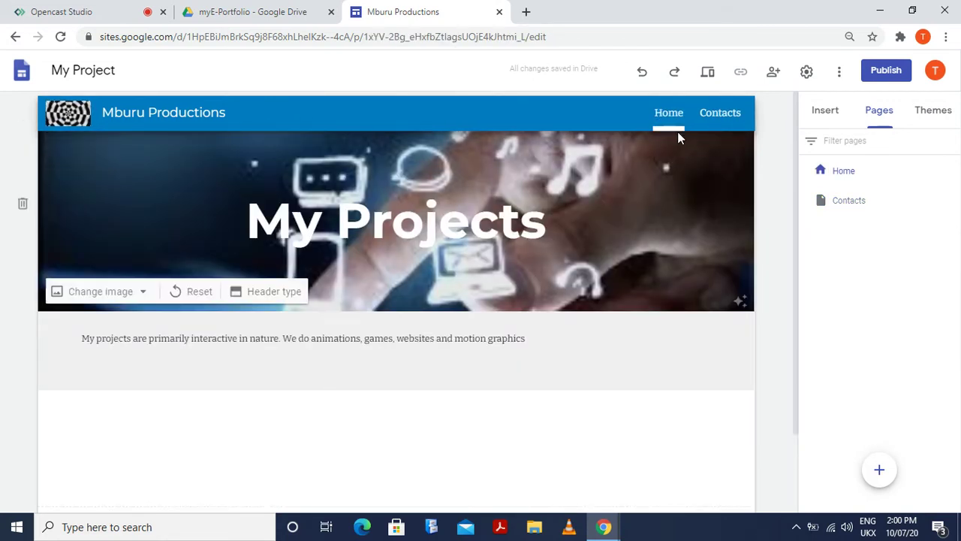
left_click(720, 114)
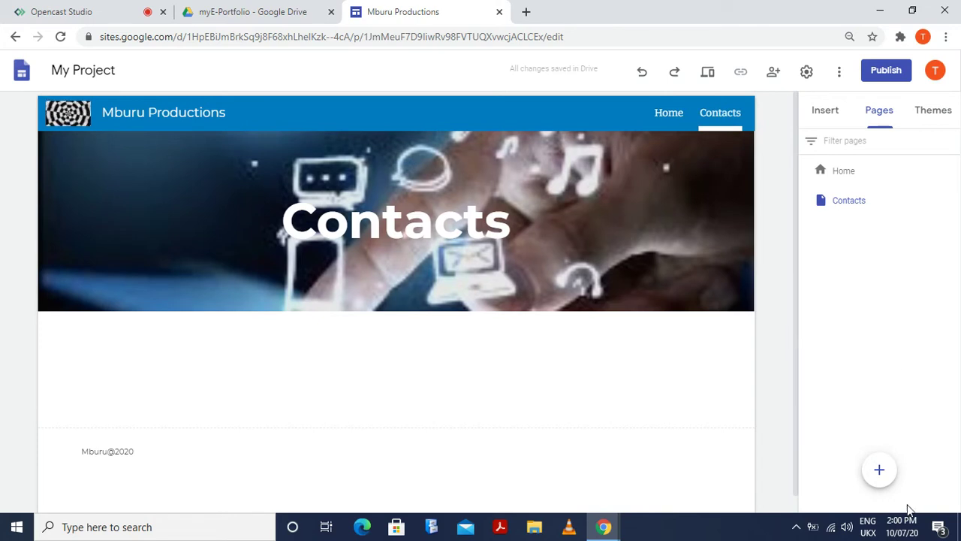
left_click(880, 472)
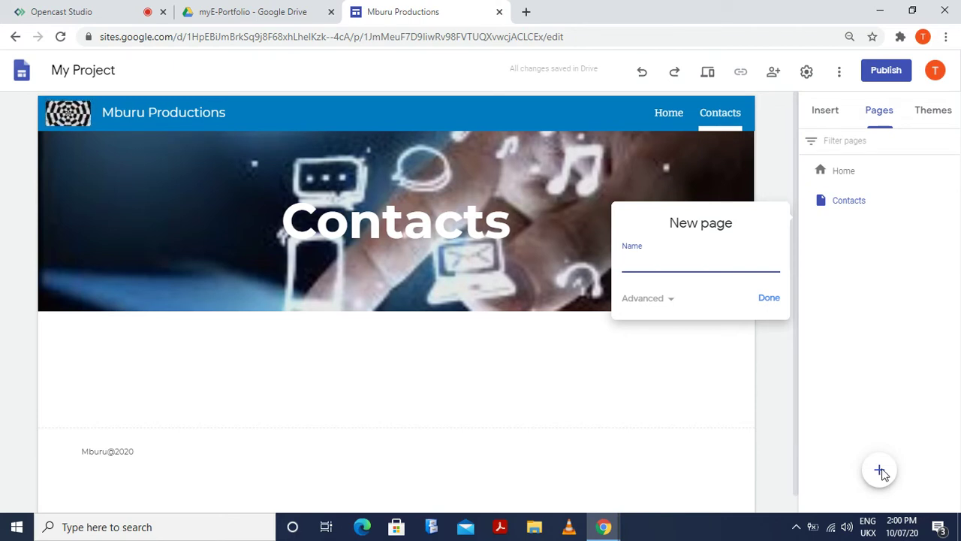
Replace the mistyped 'Project' name with 'Presentation' and create that page
type("Pro")
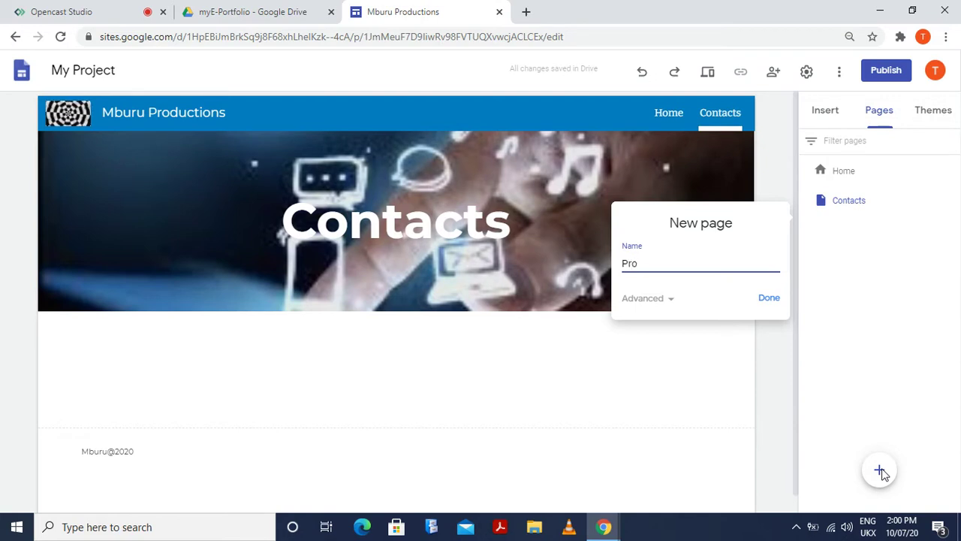
type("ject")
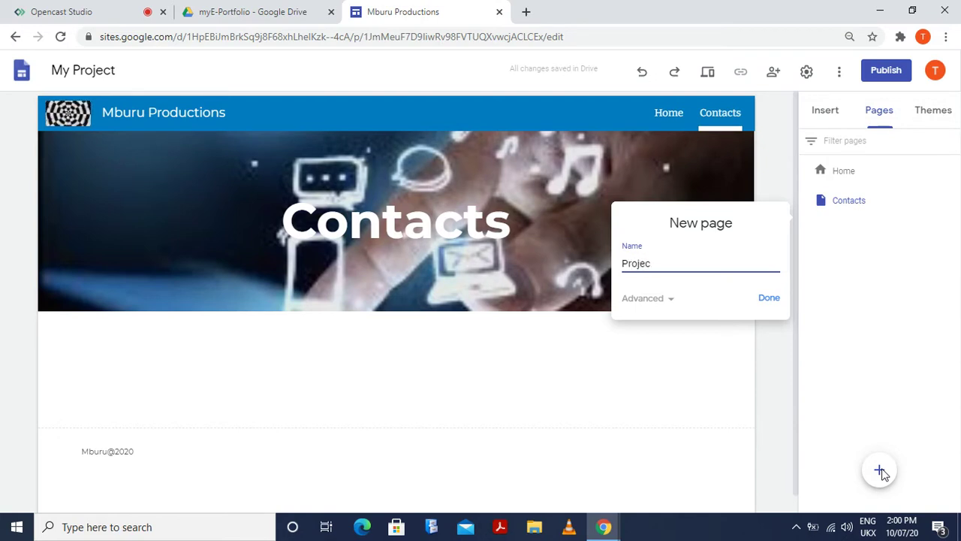
key("BackSpace")
key("BackSpace")
key("BackSpace")
key("BackSpace")
key("BackSpace")
key("BackSpace")
type("P")
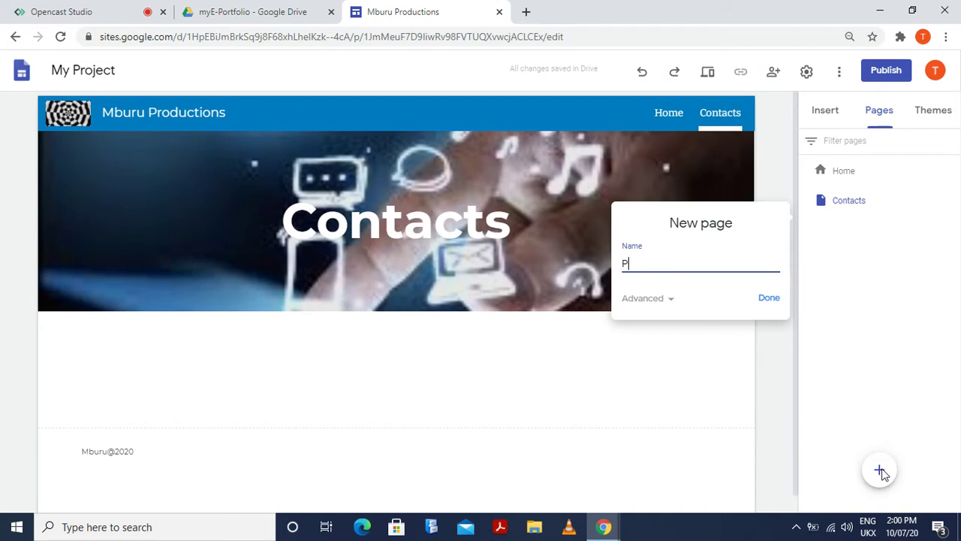
type("resentation")
left_click(767, 297)
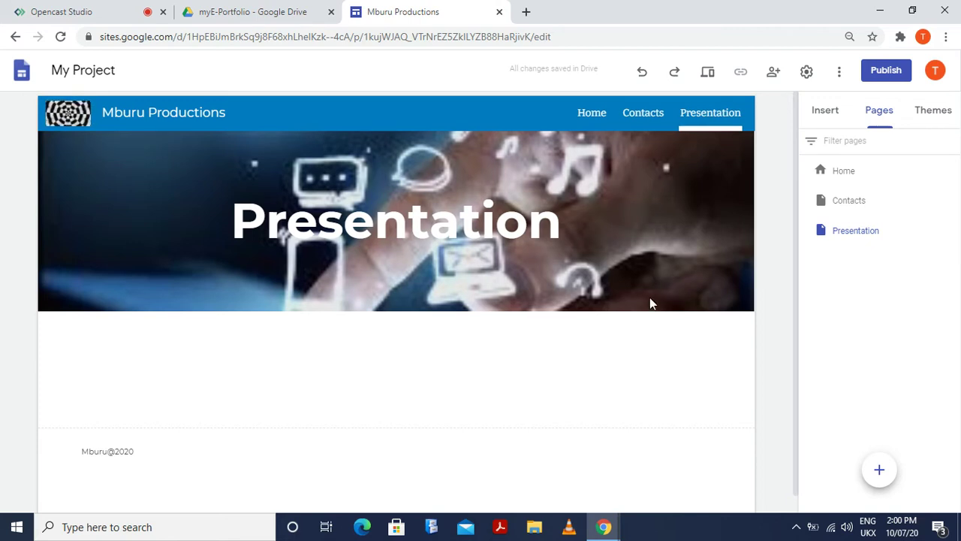
mouse_move(715, 182)
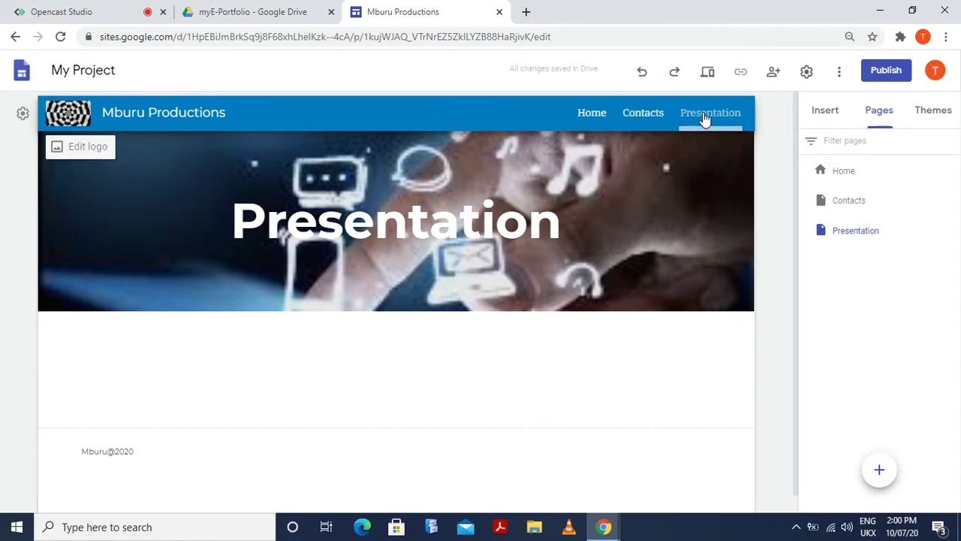
mouse_move(736, 198)
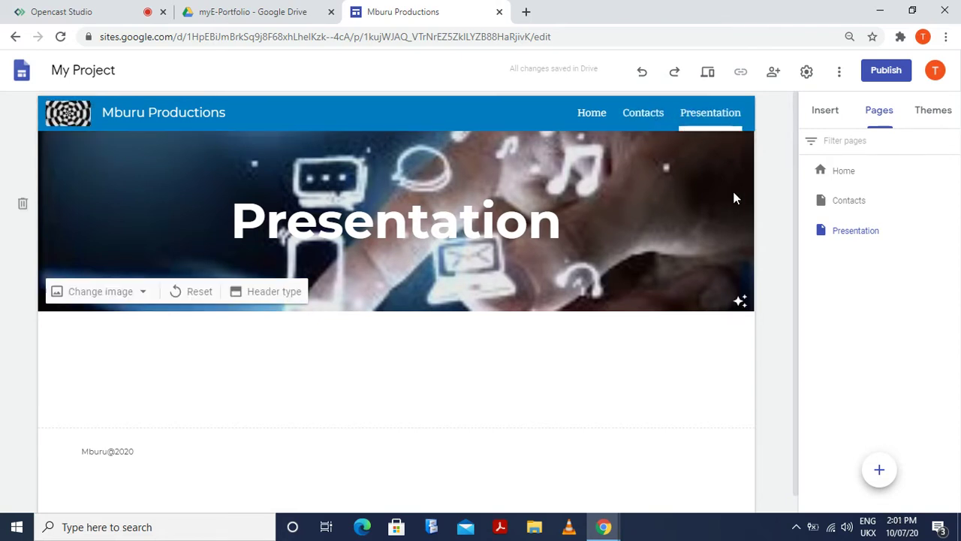
right_click(852, 306)
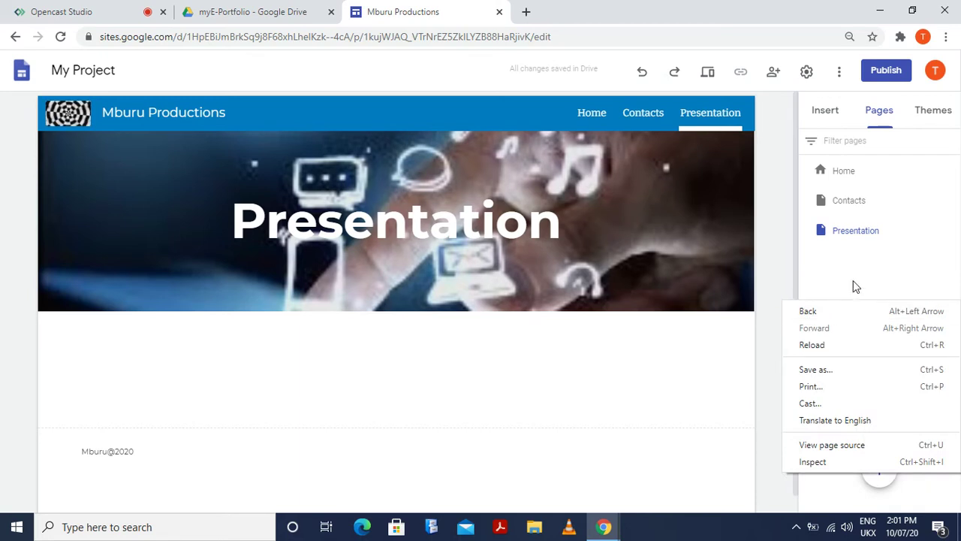
Add a page named 'Activities' after Presentation, then return to the Home page
left_click(860, 264)
left_click(879, 468)
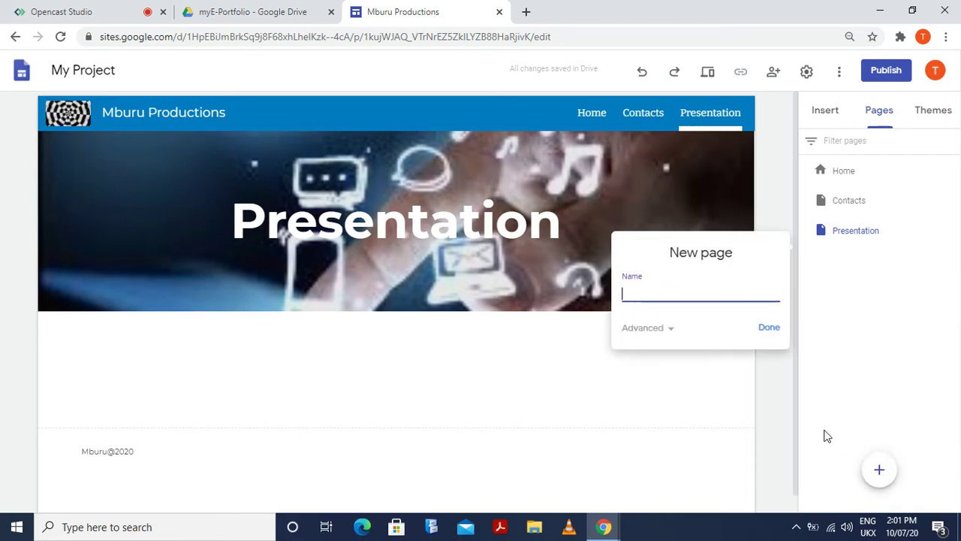
type("Ac")
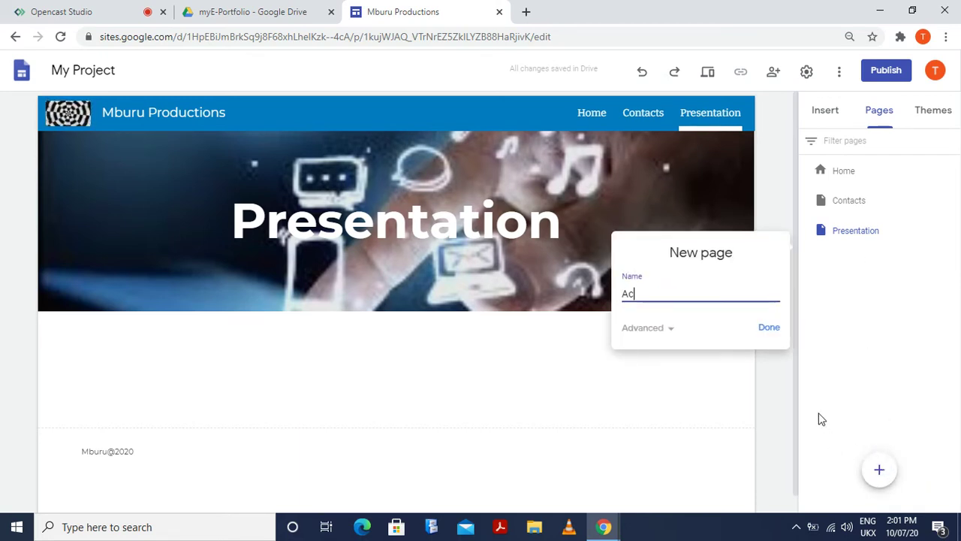
type("g")
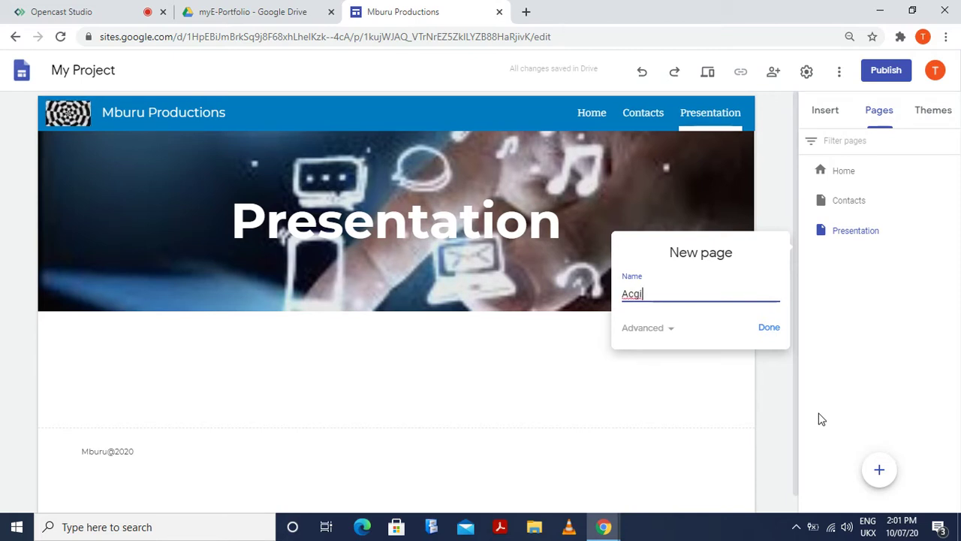
key("BackSpace")
type("tivities")
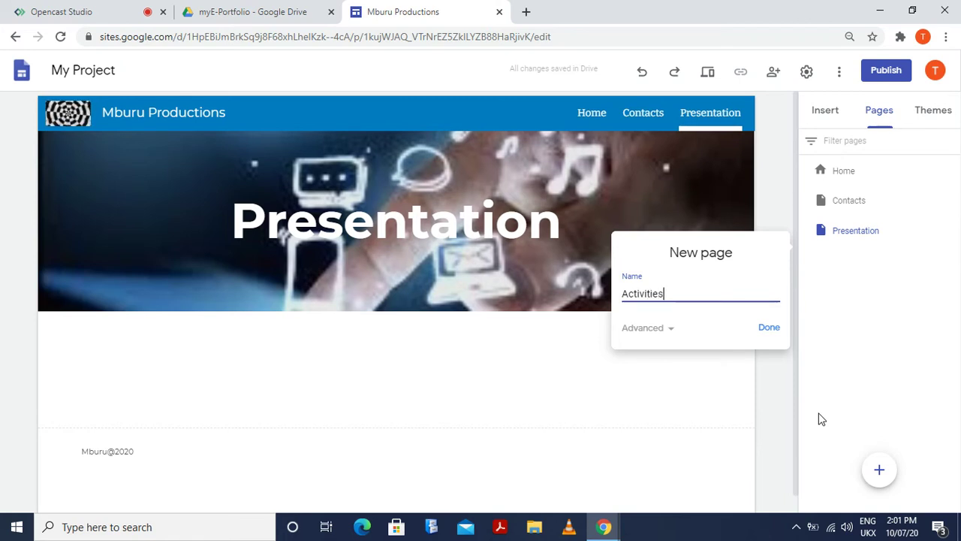
key("Return")
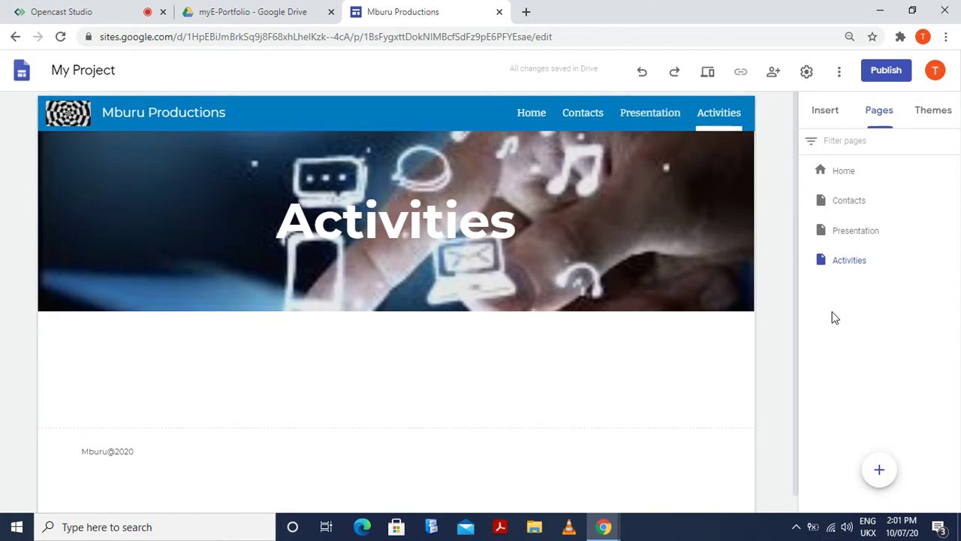
left_click(530, 120)
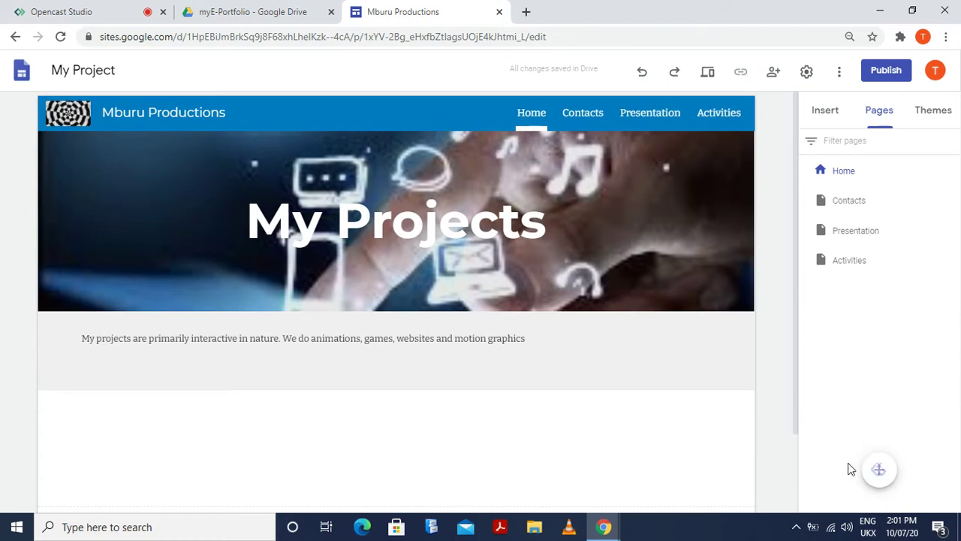
Create a new page named 'Sketches'
left_click(879, 469)
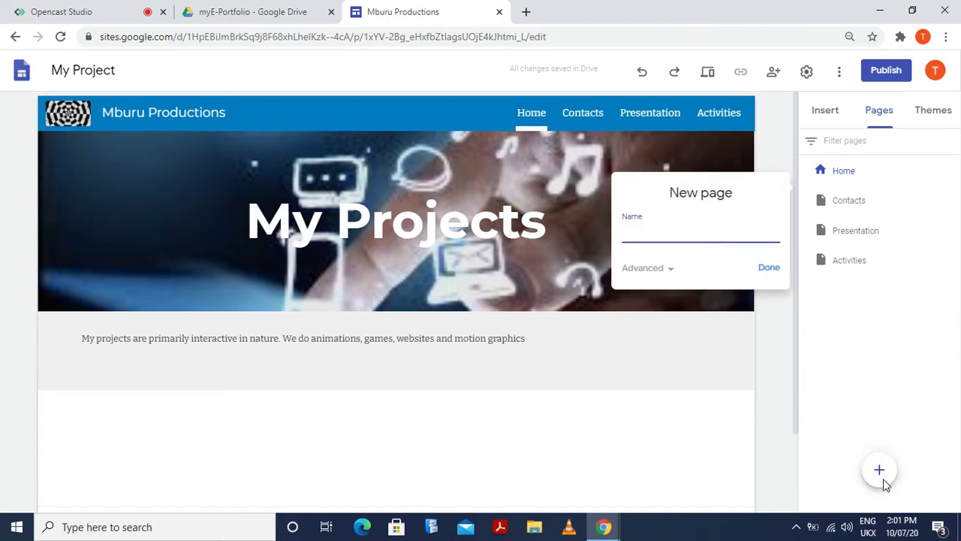
type("S")
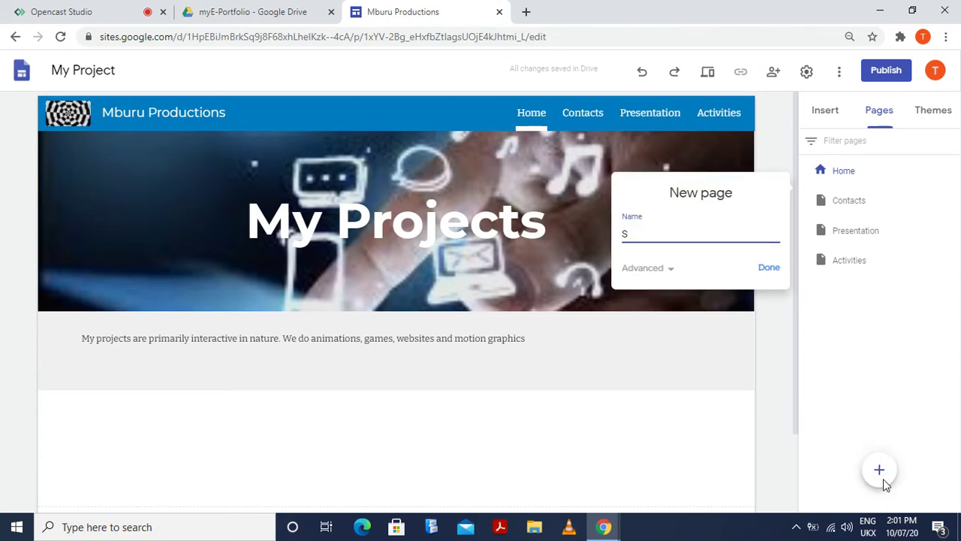
type("ketc")
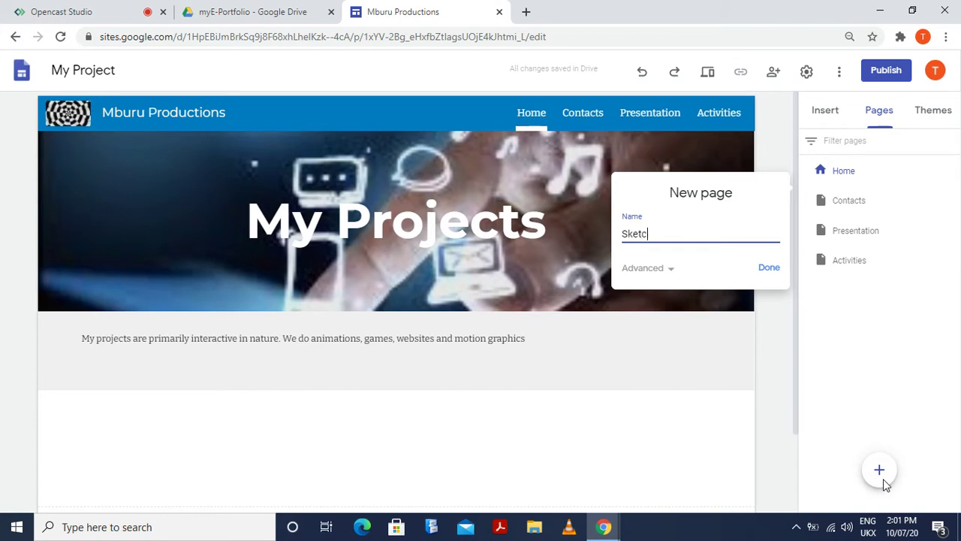
type("hes")
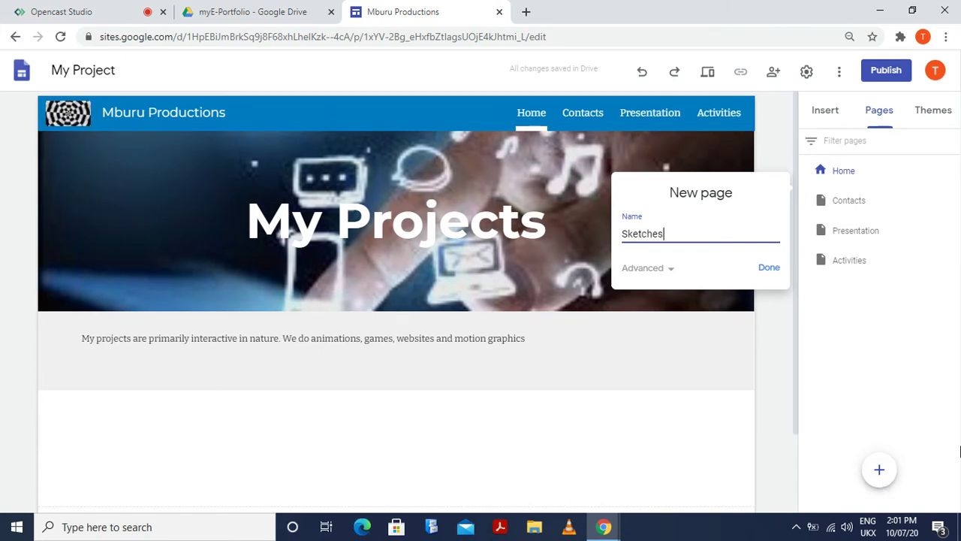
left_click(772, 272)
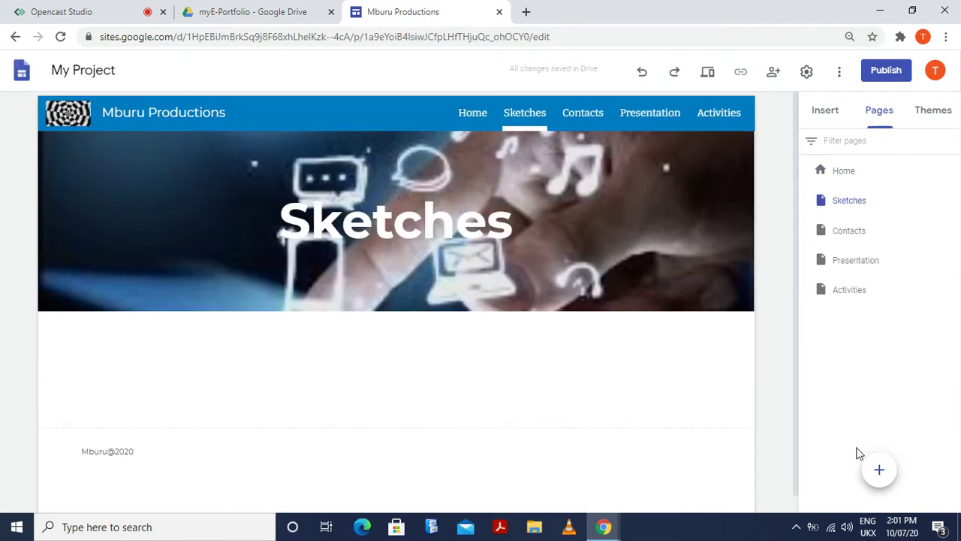
mouse_move(877, 471)
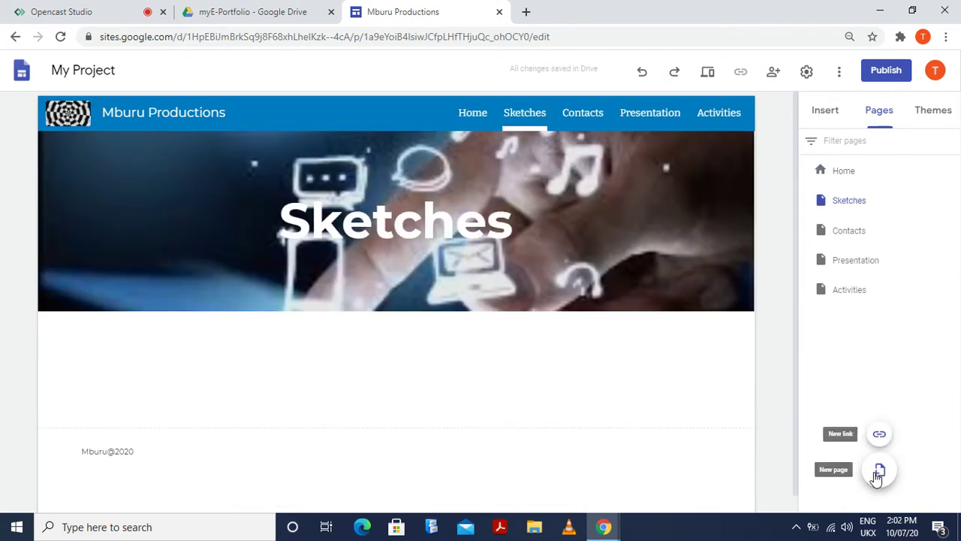
Create a new page named 'Artworks'
left_click(877, 472)
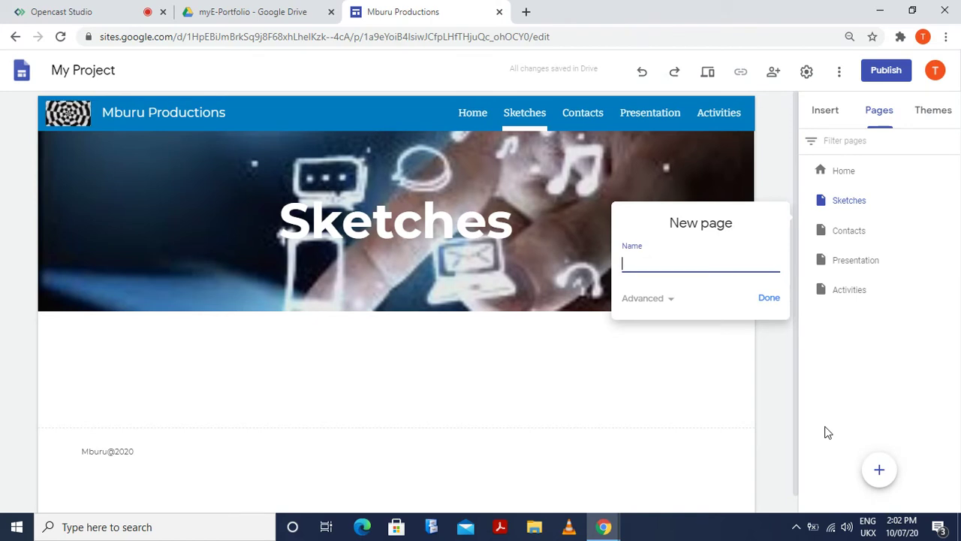
type("Art")
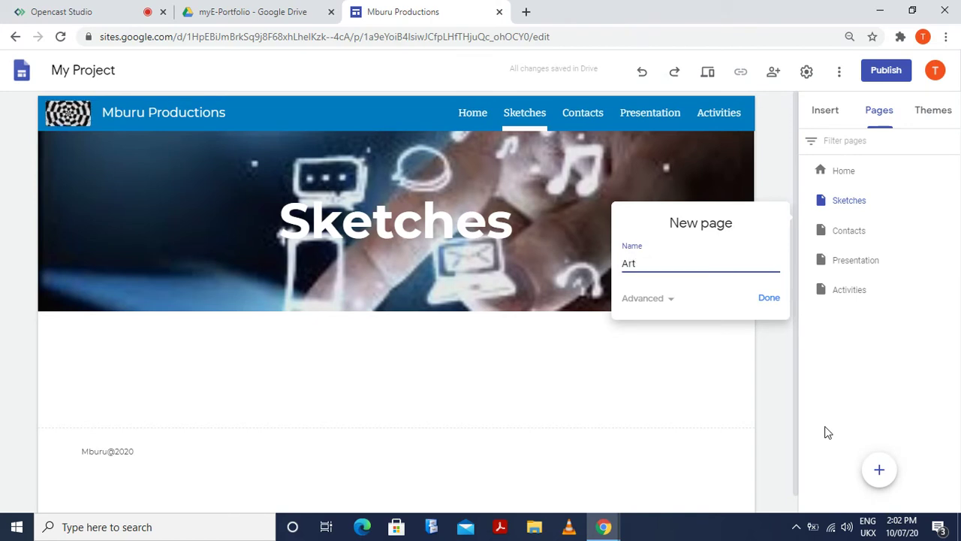
type("works")
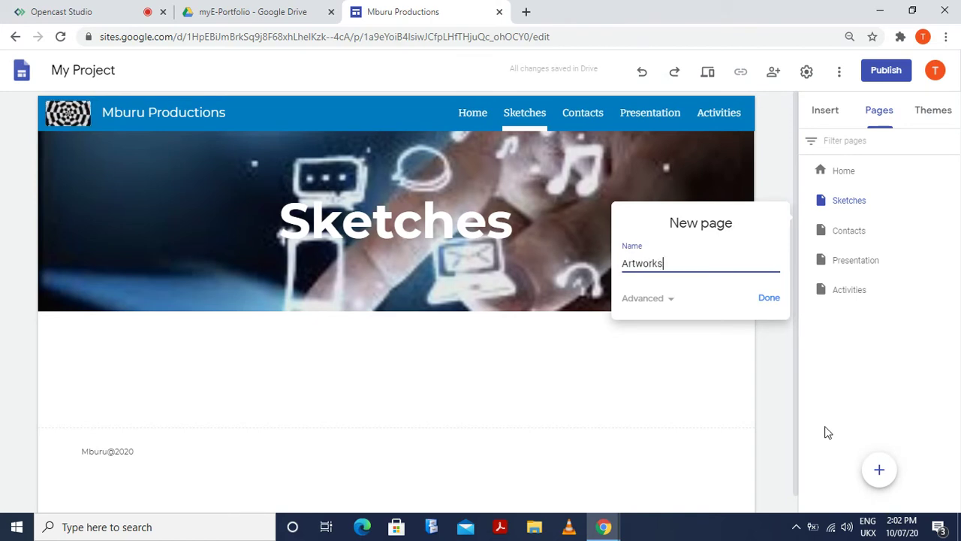
key("Return")
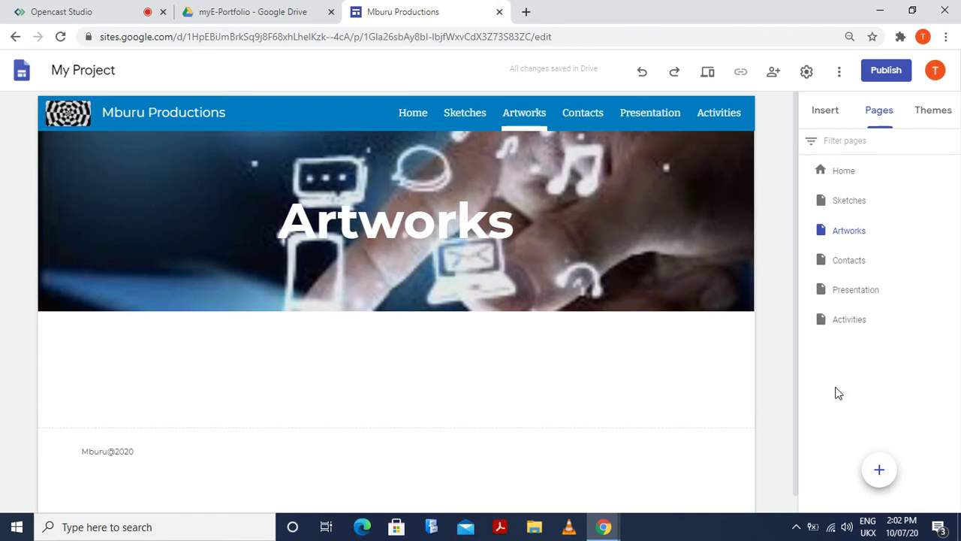
Replace the mistaken 'Finals' name with 'Projects' and create that page
mouse_move(881, 481)
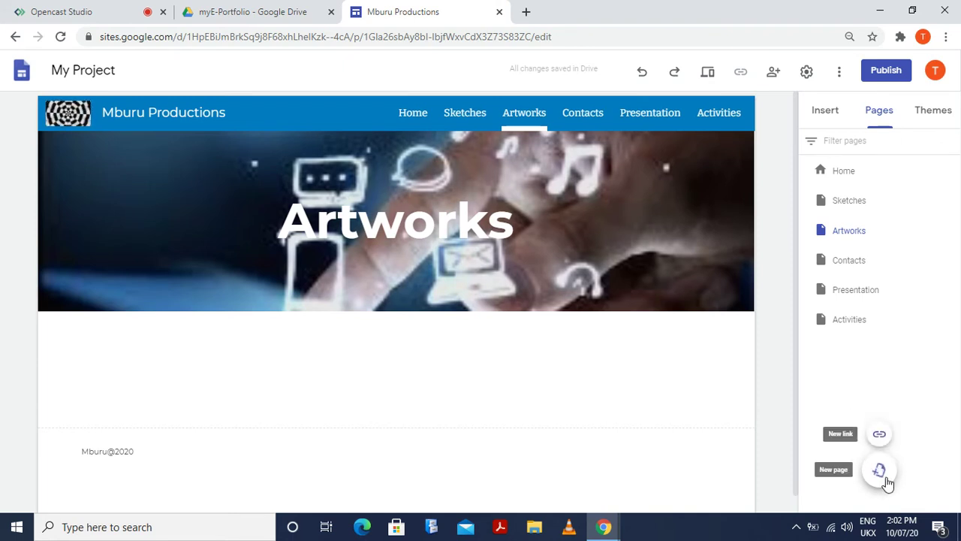
left_click(879, 473)
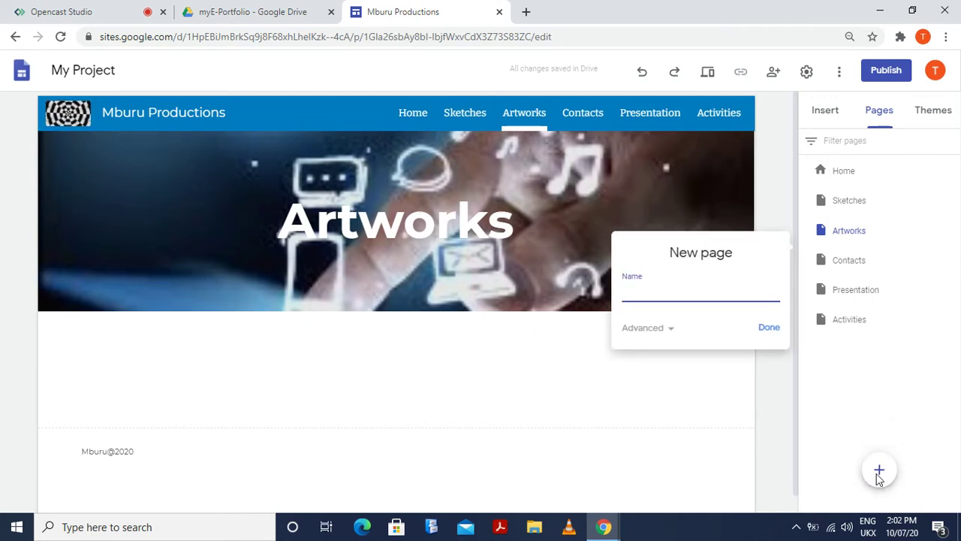
type("Fi")
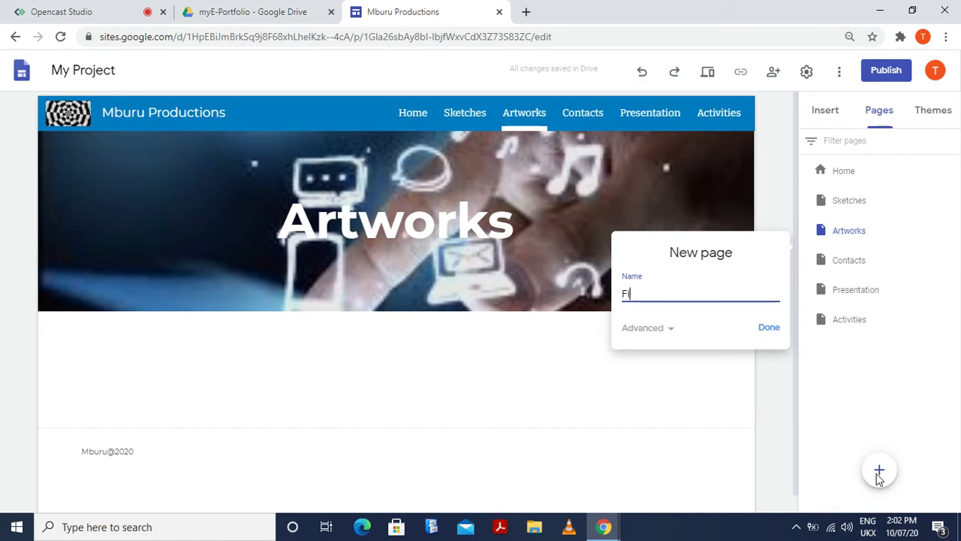
type("nals")
key("BackSpace")
key("BackSpace")
key("BackSpace")
key("BackSpace")
key("BackSpace")
key("BackSpace")
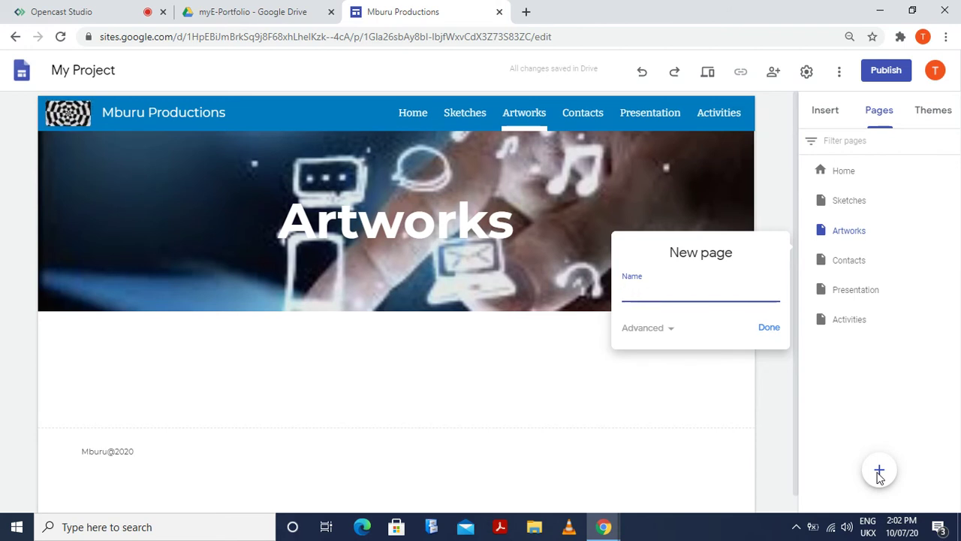
type("Proj")
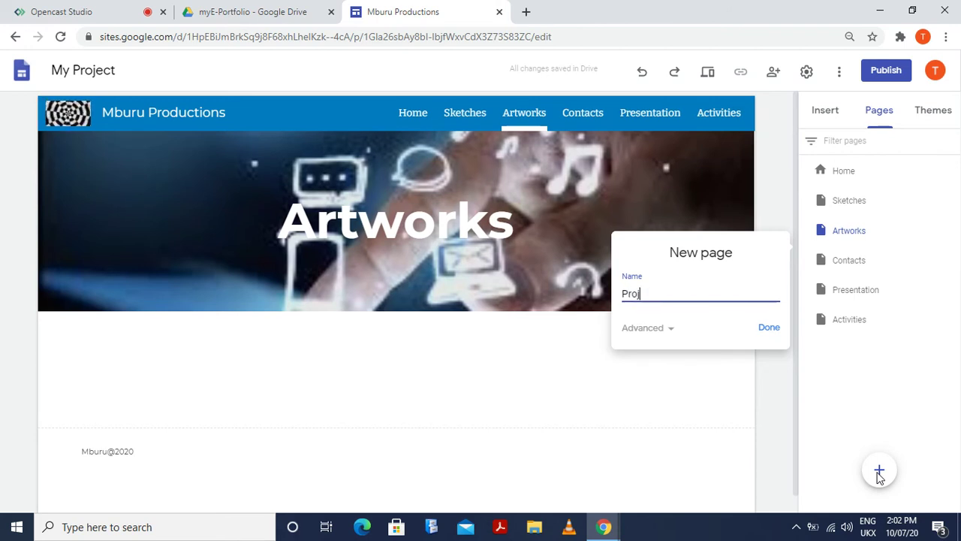
type("ects")
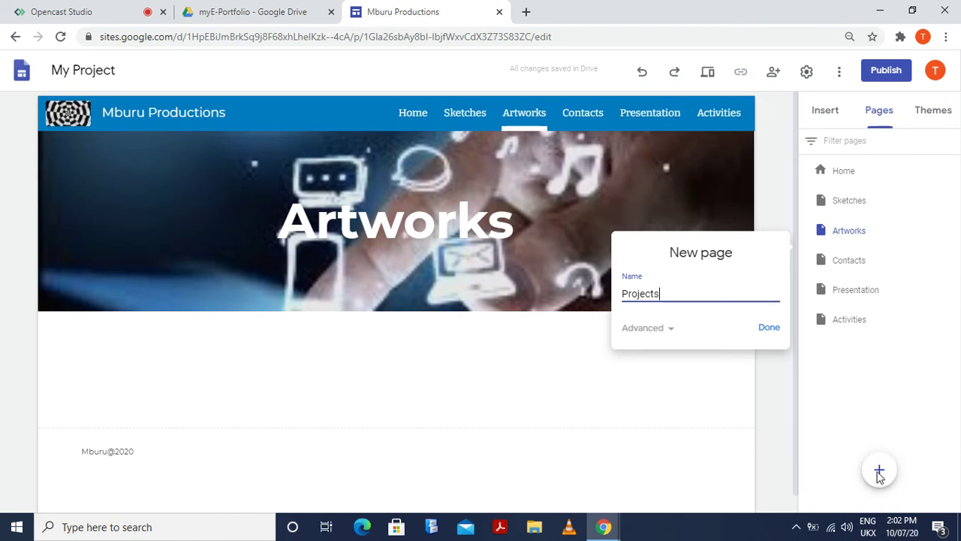
left_click(769, 329)
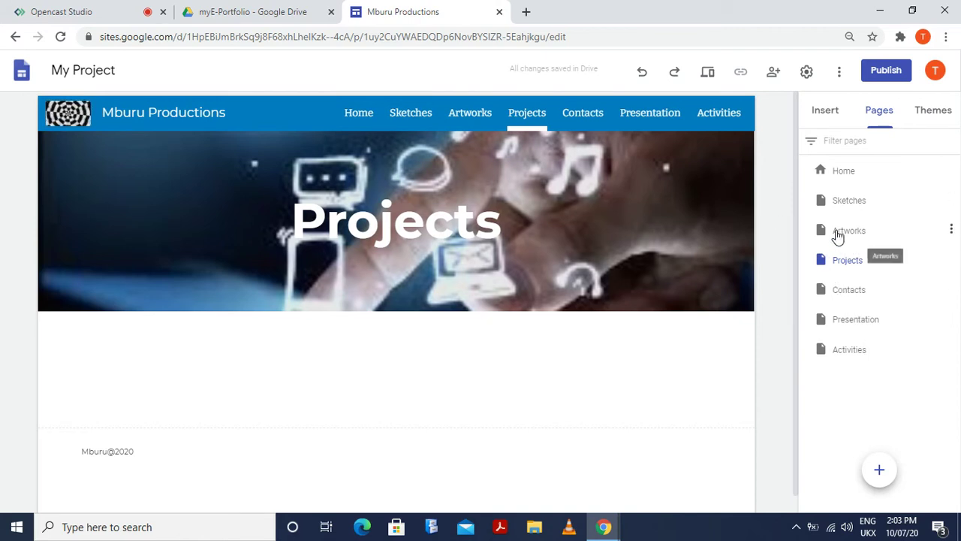
Drag Sketches, Artworks and Projects to the bottom of the Pages list, after Activities
mouse_move(652, 281)
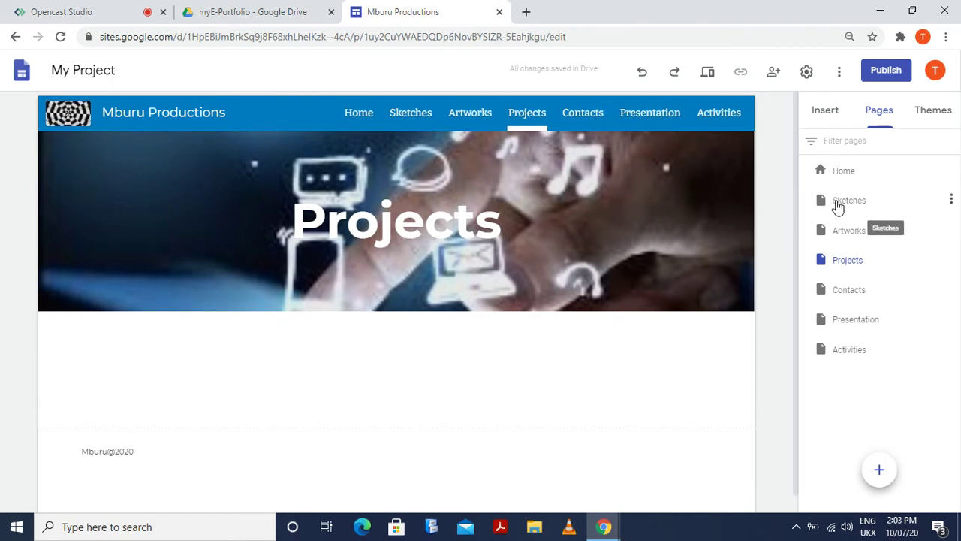
mouse_move(835, 206)
left_mouse_down()
mouse_move(845, 243)
mouse_move(845, 374)
left_mouse_up()
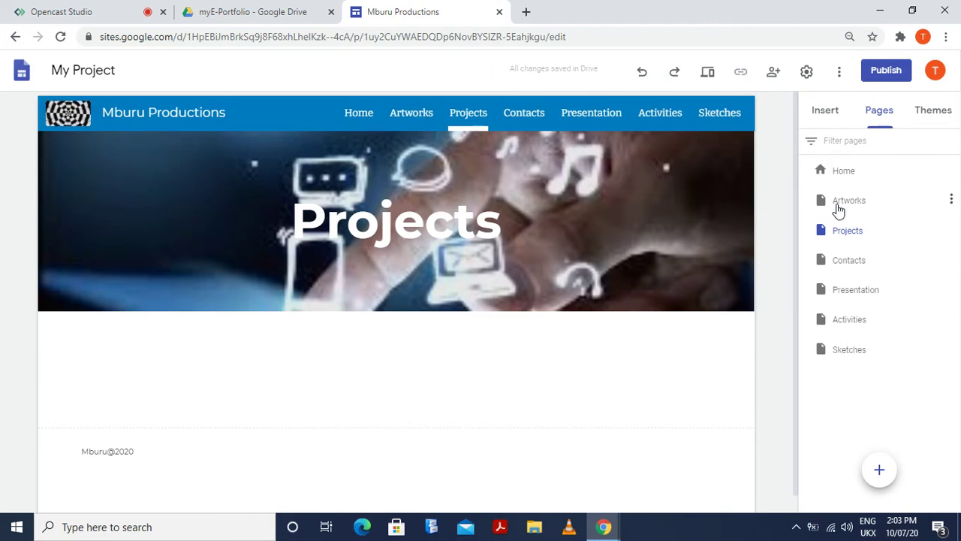
left_click_drag(846, 212, 871, 363)
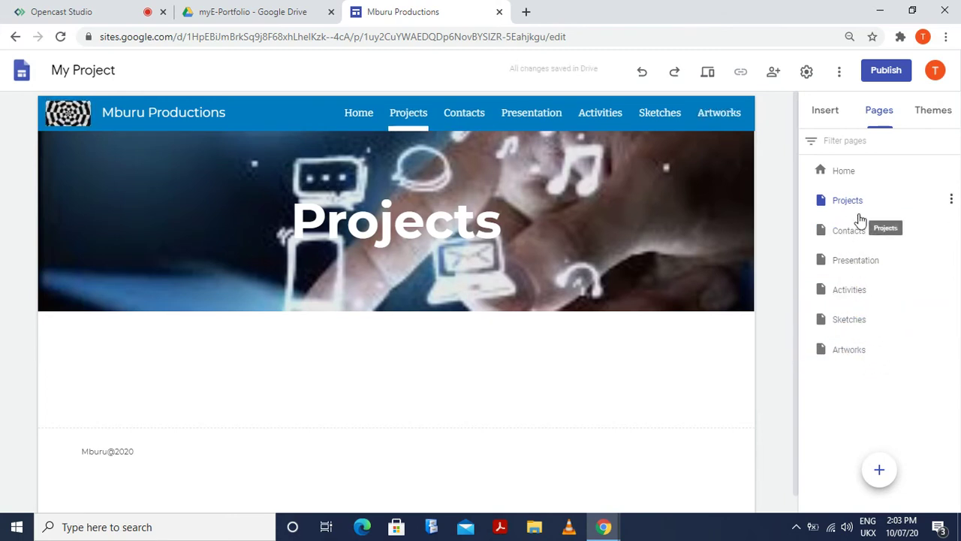
left_click_drag(858, 215, 871, 367)
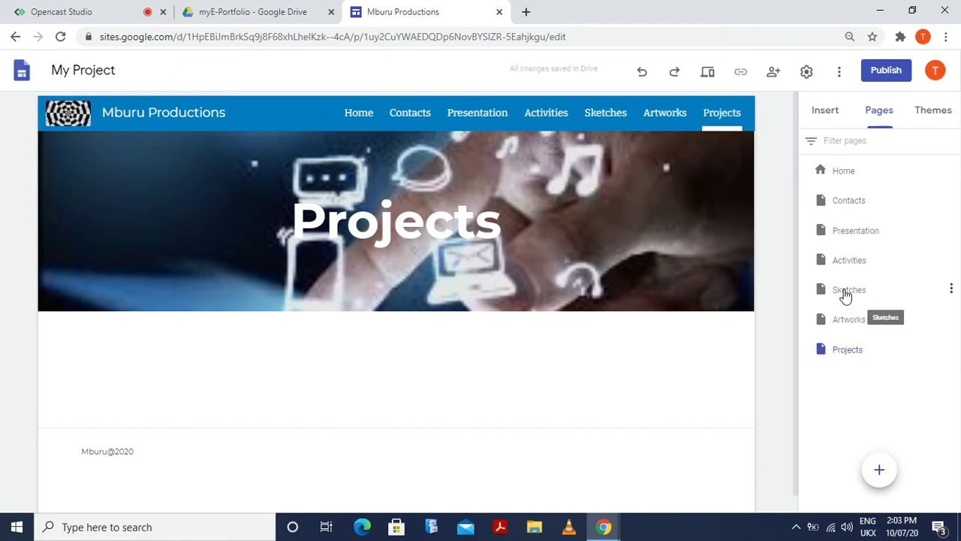
left_click_drag(846, 293, 848, 233)
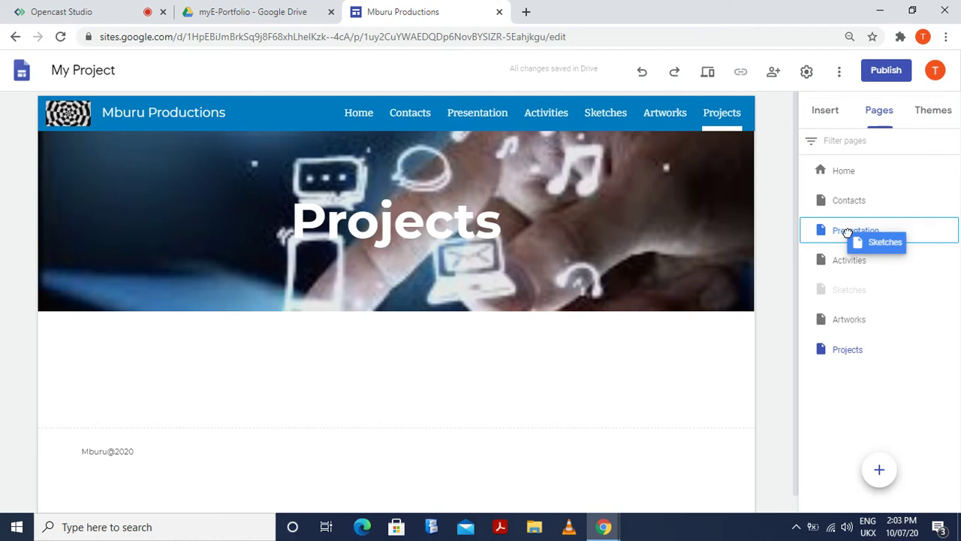
Drop Sketches, Artworks and Projects onto Presentation in the Pages panel to make them subpages
left_click_drag(847, 233, 848, 238)
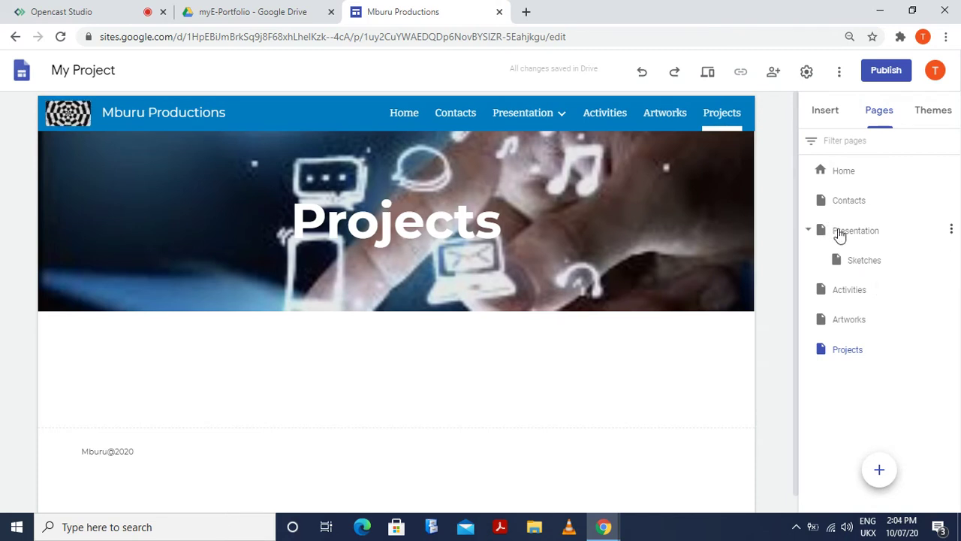
left_click(851, 323)
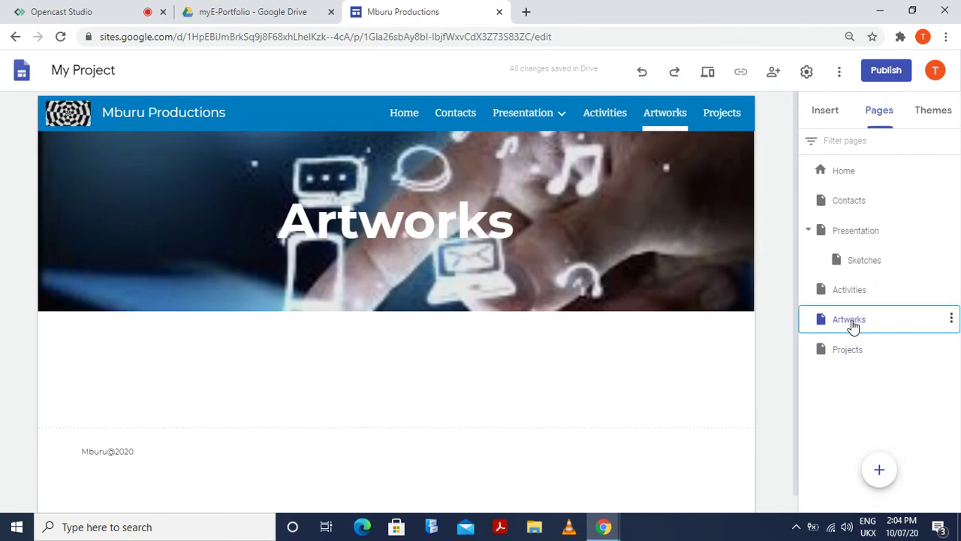
mouse_move(853, 318)
left_mouse_down()
mouse_move(865, 261)
mouse_move(853, 237)
left_mouse_up()
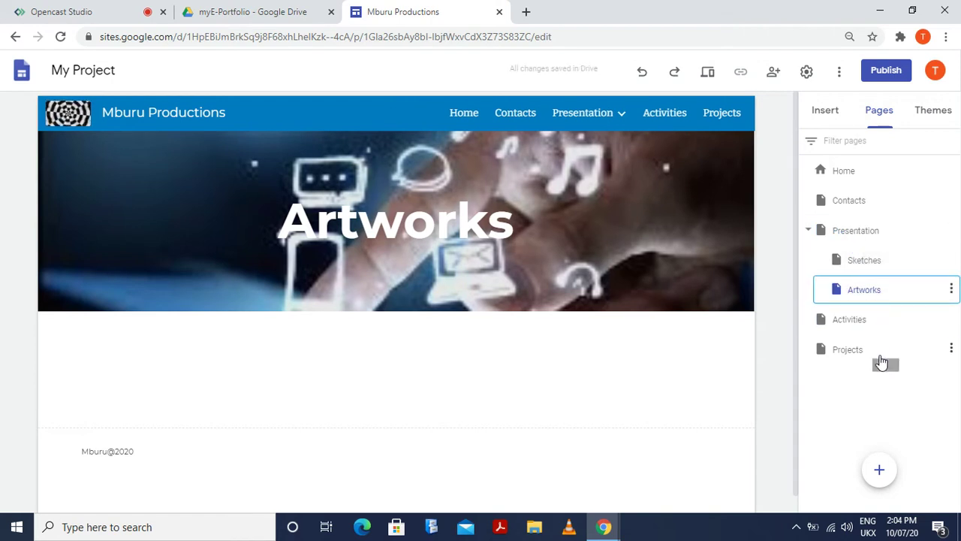
left_click(852, 353)
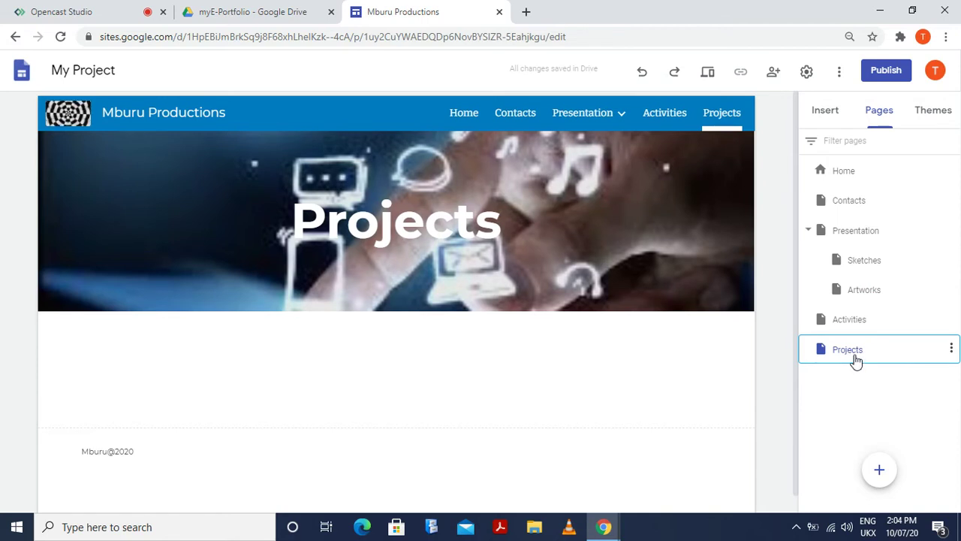
left_click_drag(856, 360, 849, 241)
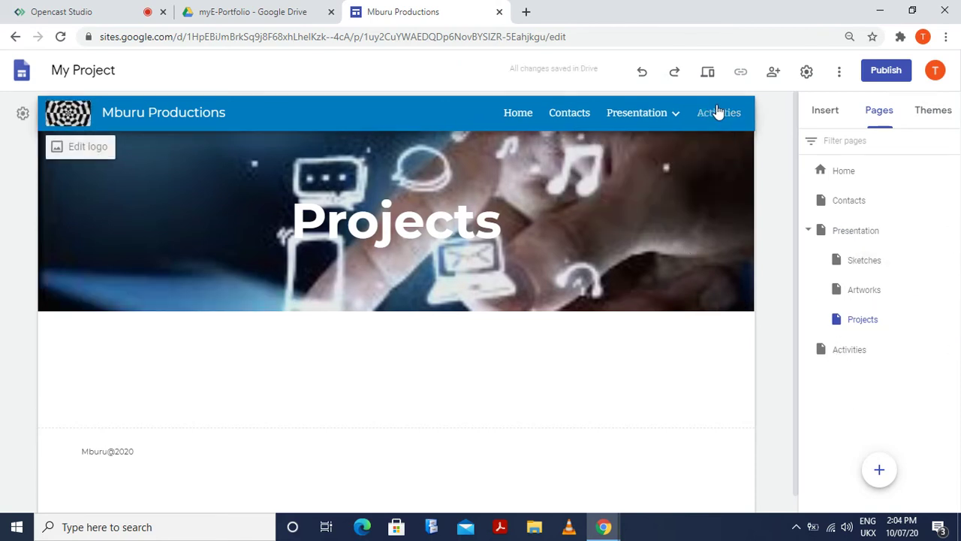
mouse_move(629, 118)
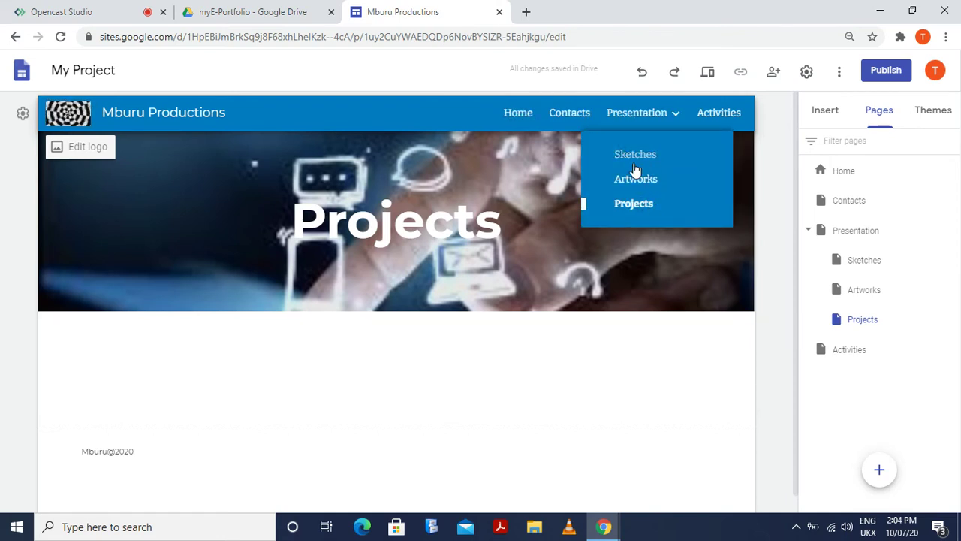
mouse_move(879, 469)
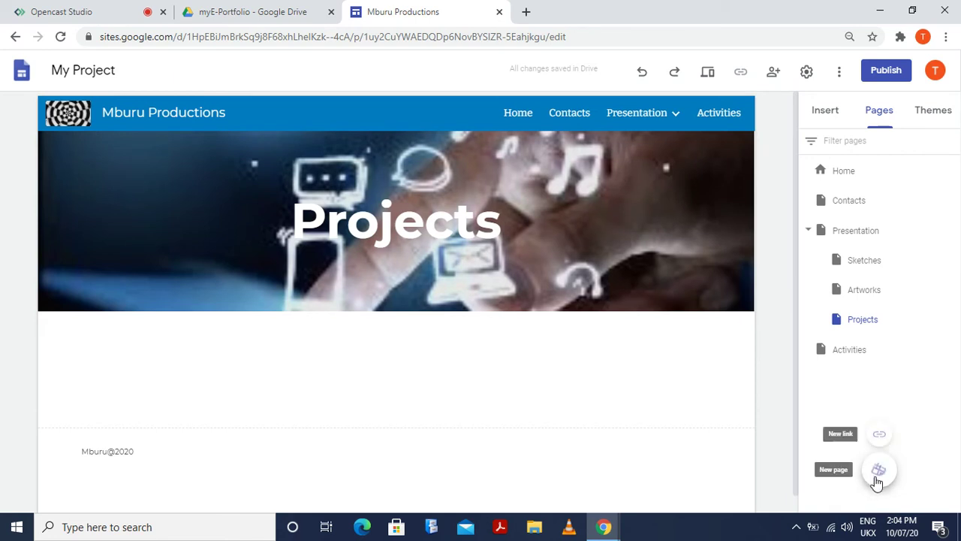
right_click(859, 431)
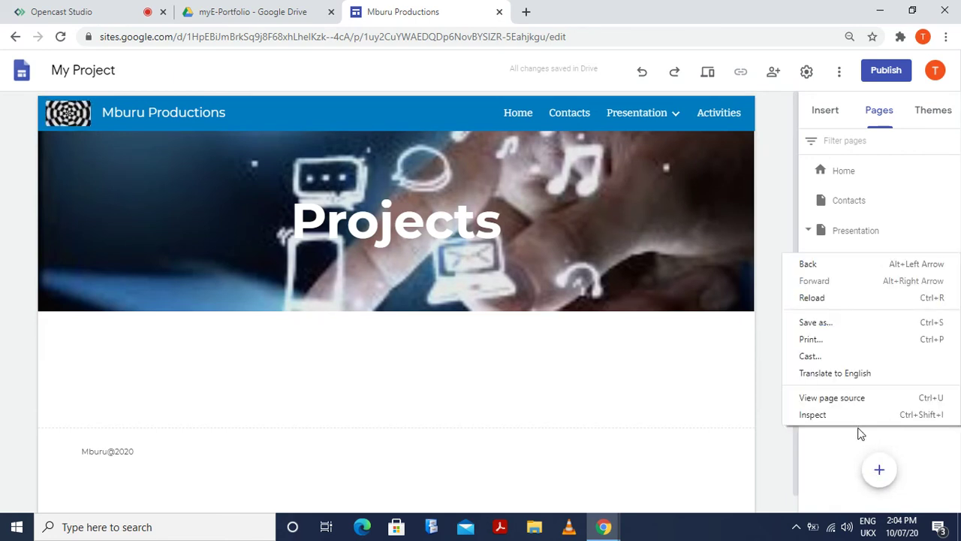
left_click(880, 471)
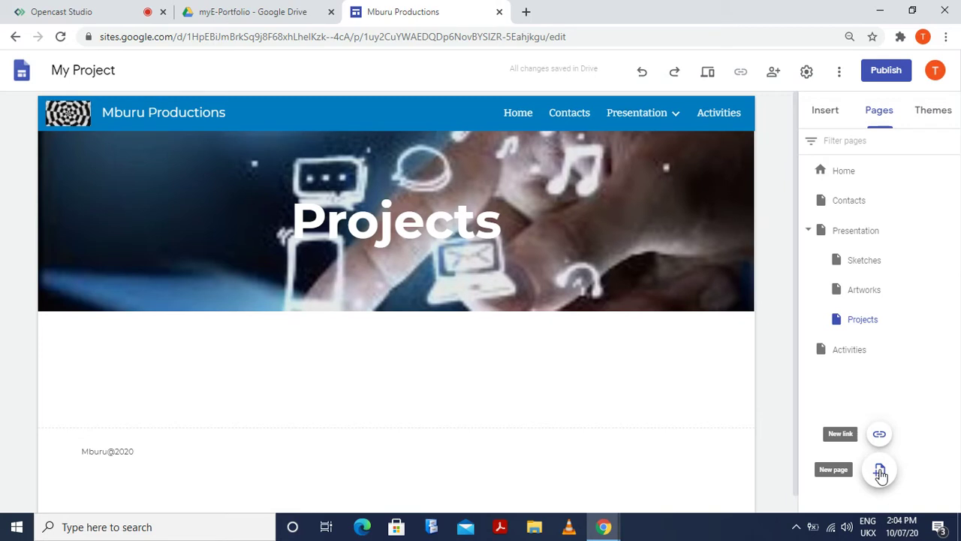
left_click(880, 471)
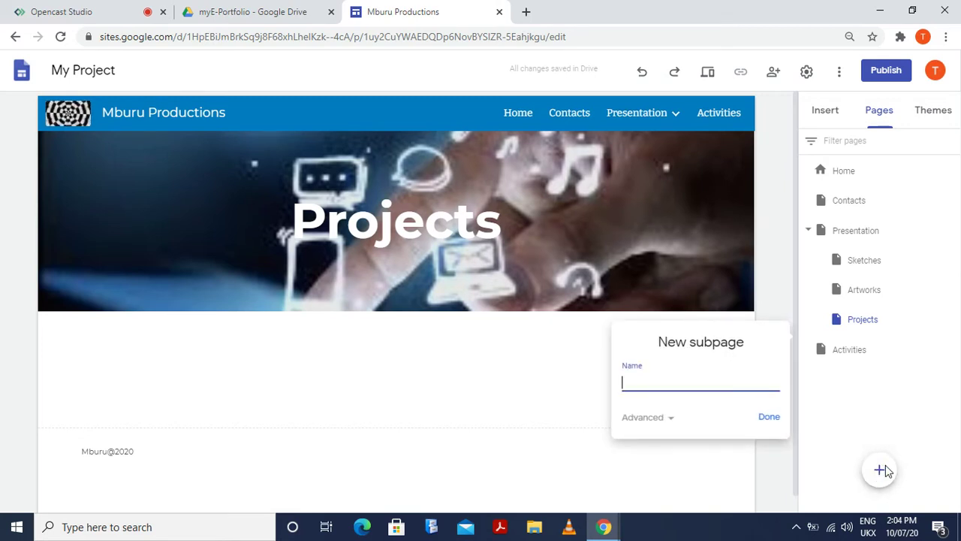
left_click(798, 435)
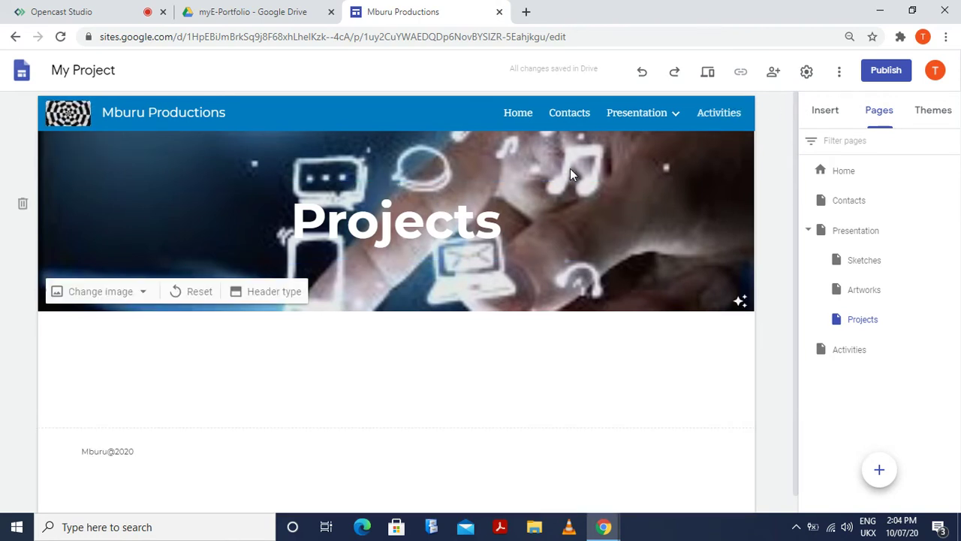
Visit Contacts and Activities, return to Contacts, and expand Presentation's Sketches/Artworks/Projects dropdown
left_click(572, 112)
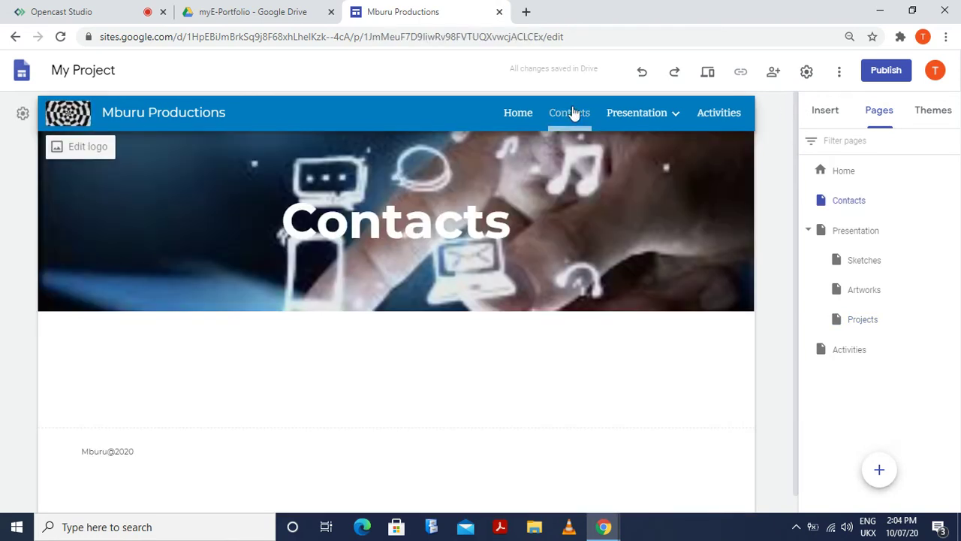
left_click(719, 114)
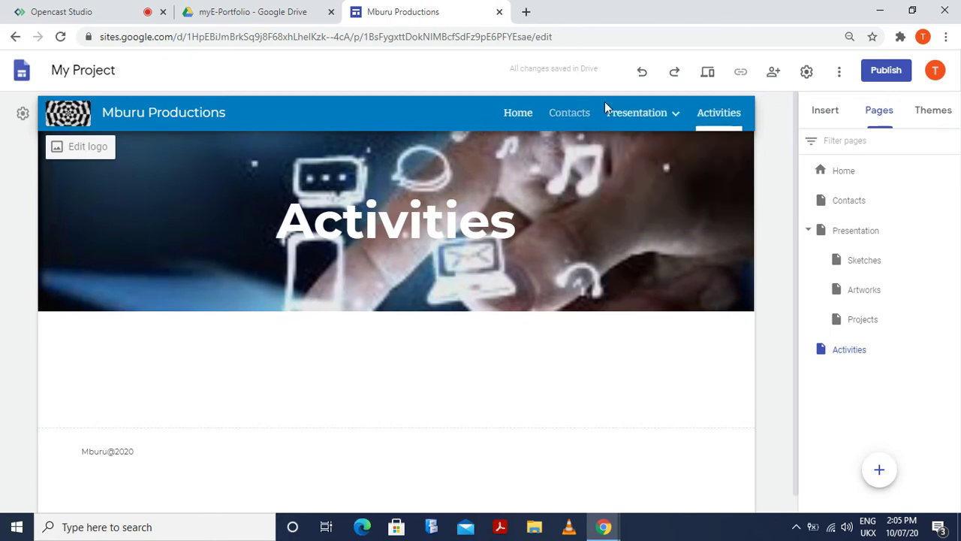
left_click(568, 113)
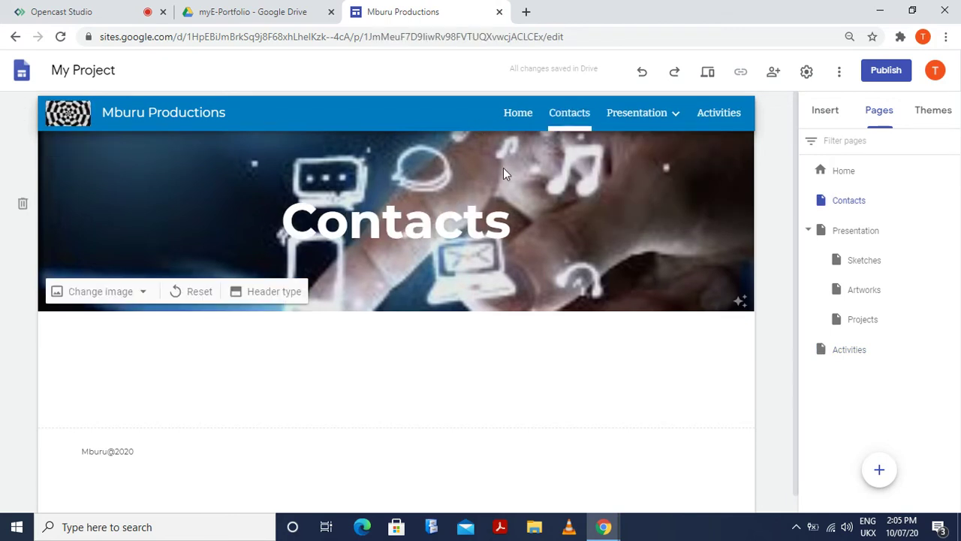
scroll(248, 376, "down", 1)
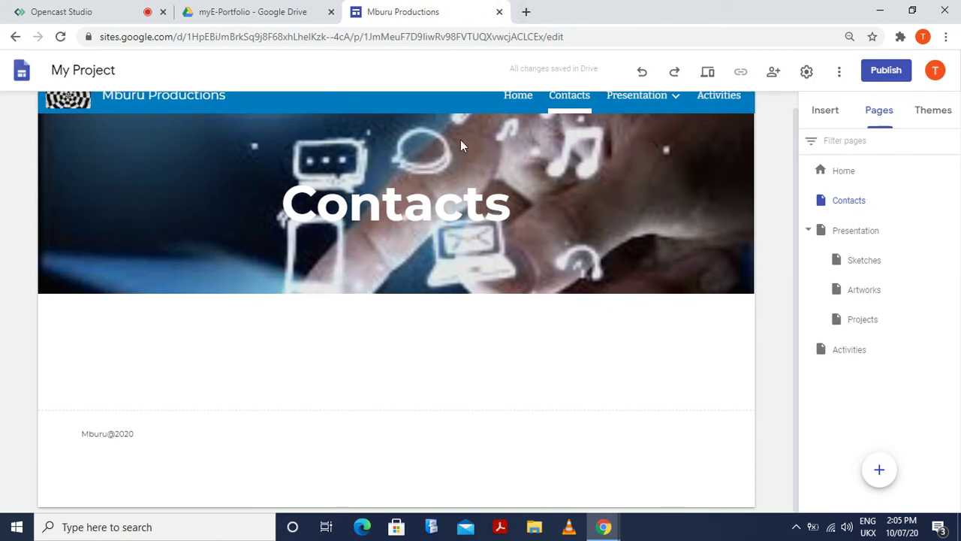
scroll(518, 179, "up", 1)
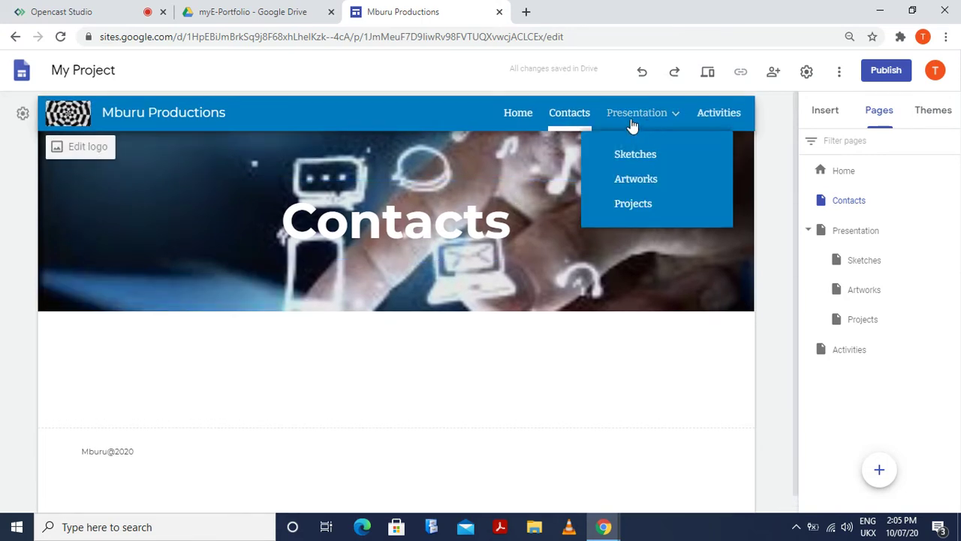
left_click(670, 116)
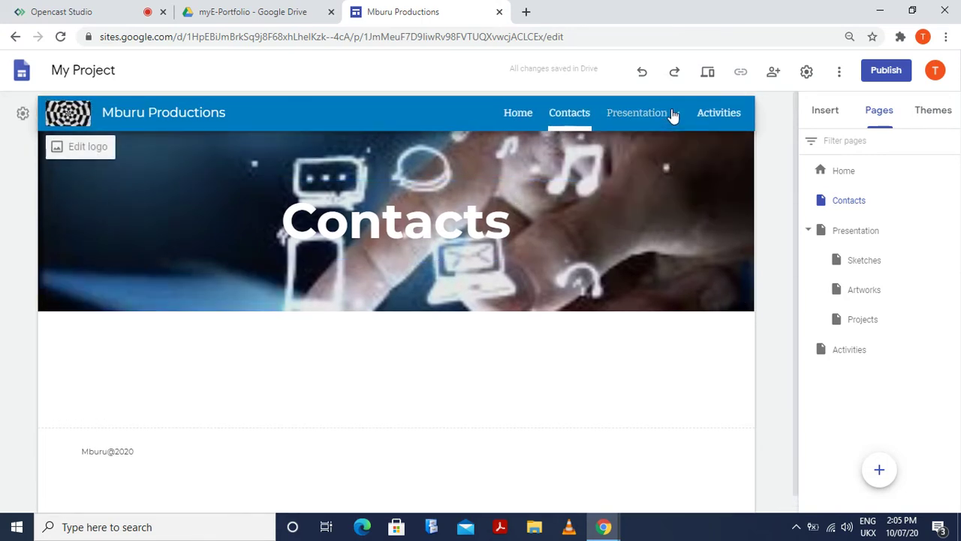
left_click(671, 115)
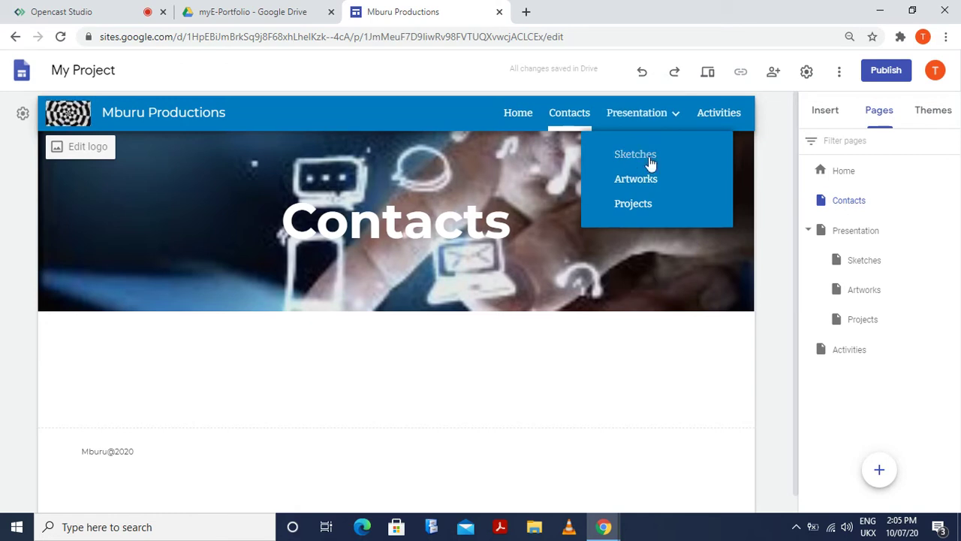
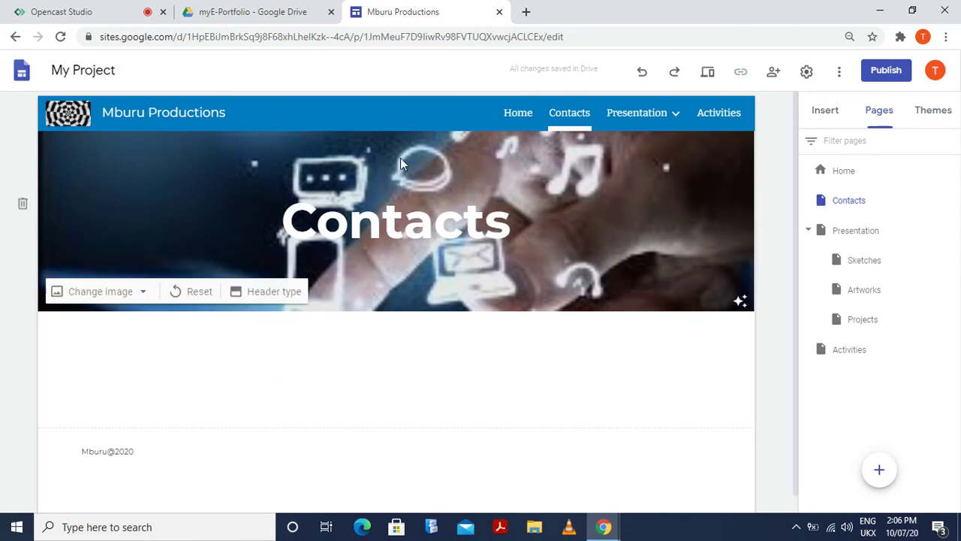
Go to Home, back to Contacts, then return to the My Projects Home page
left_click(517, 116)
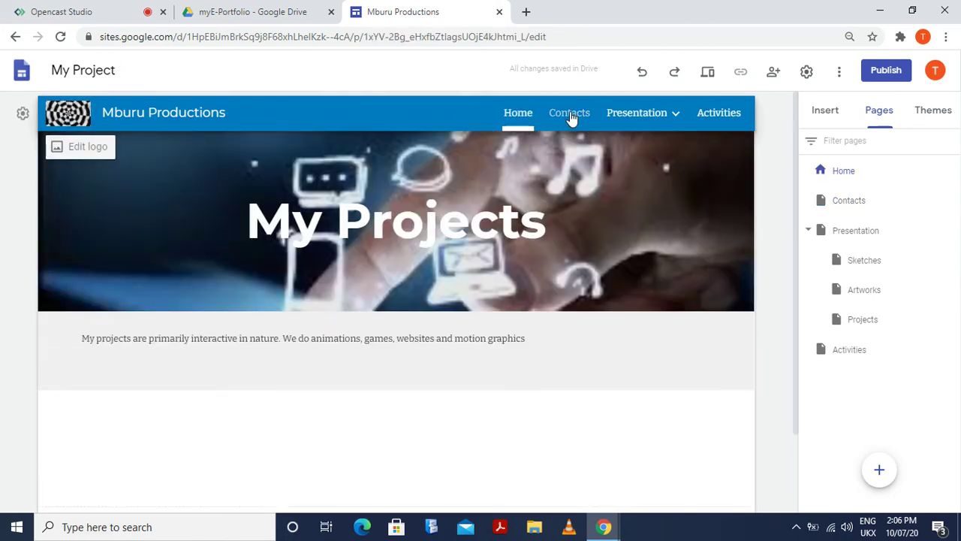
left_click(581, 113)
mouse_move(613, 118)
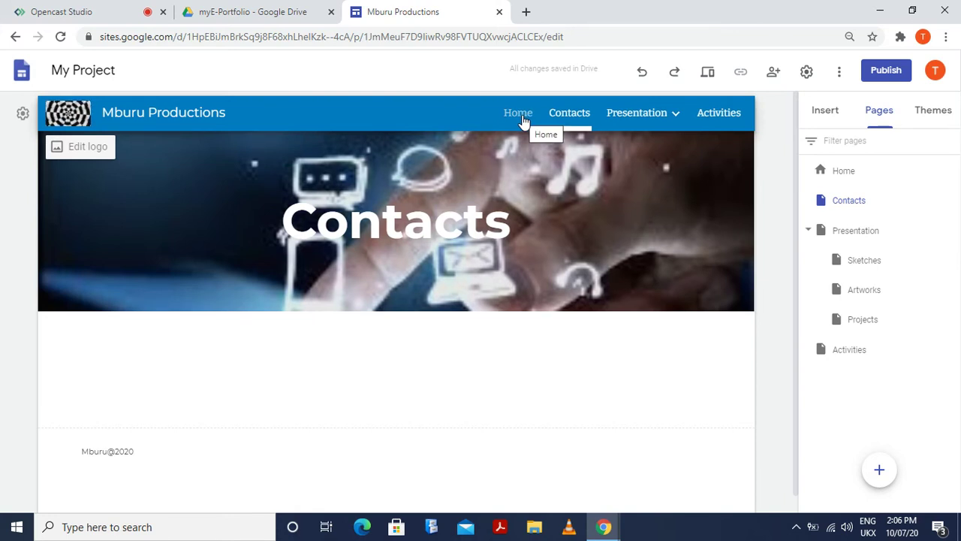
left_click(518, 113)
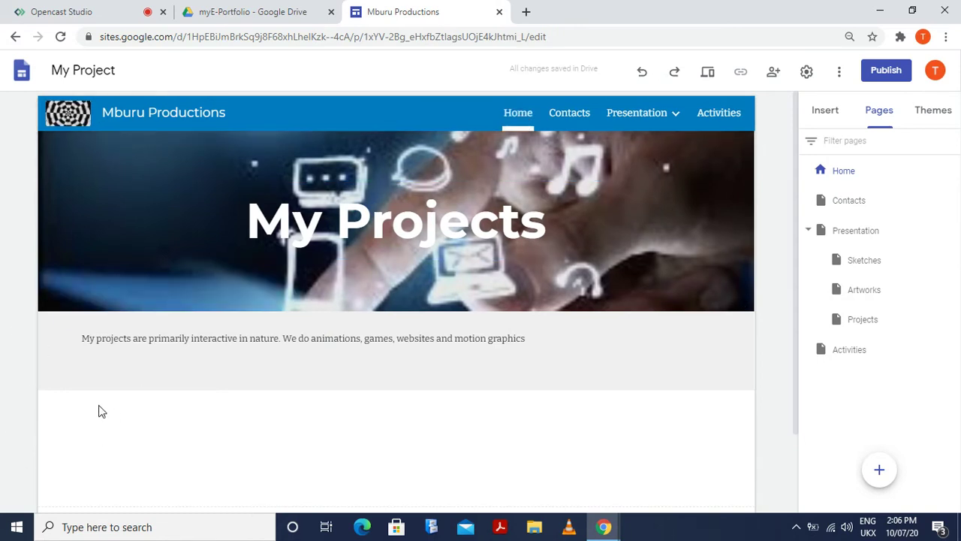
Drag Contacts below Activities in the Pages panel, then visit Activities, Contacts and Home
left_click(841, 205)
left_click_drag(842, 202, 849, 362)
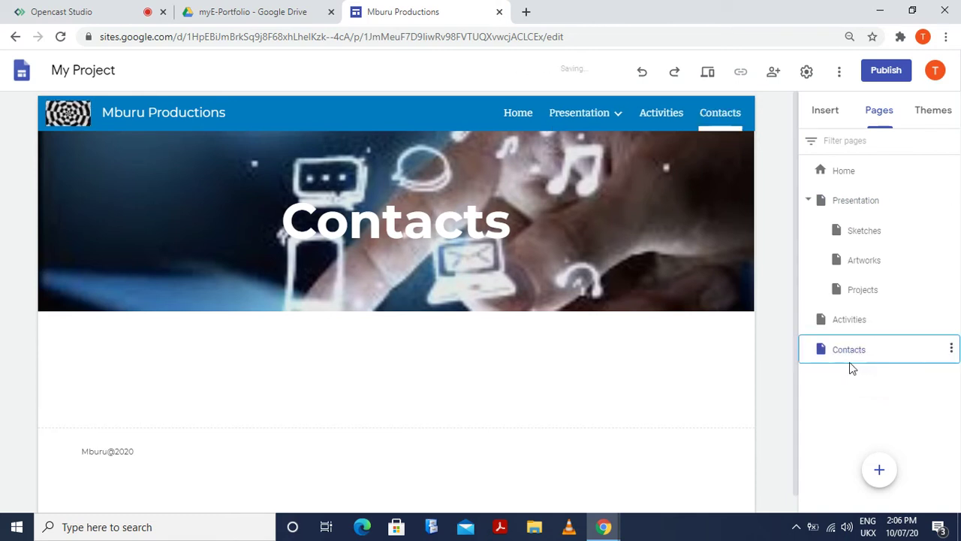
left_click(860, 321)
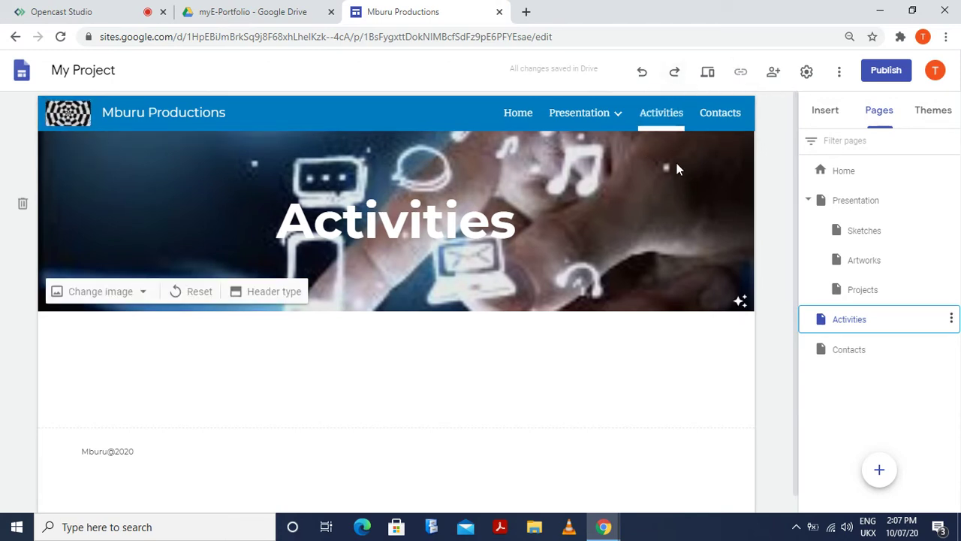
left_click(860, 395)
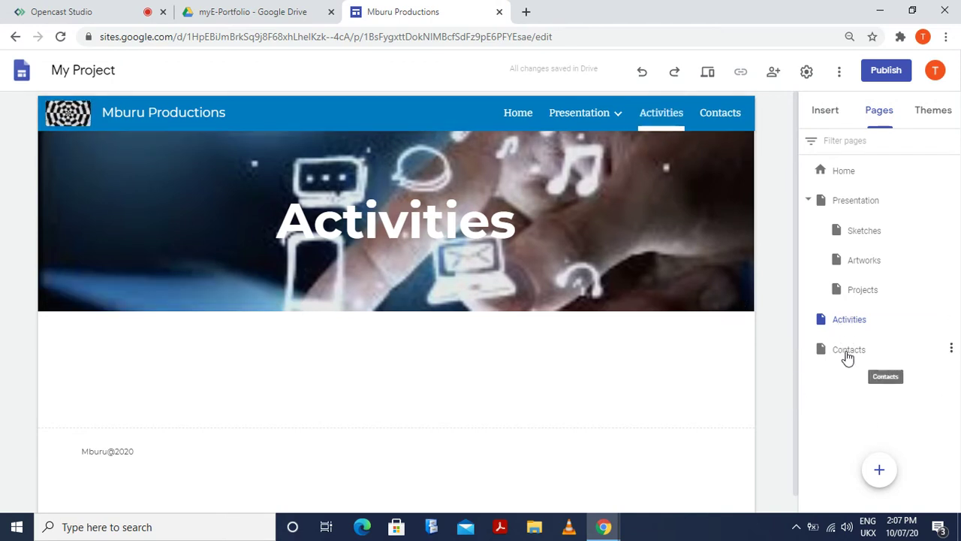
left_click(848, 358)
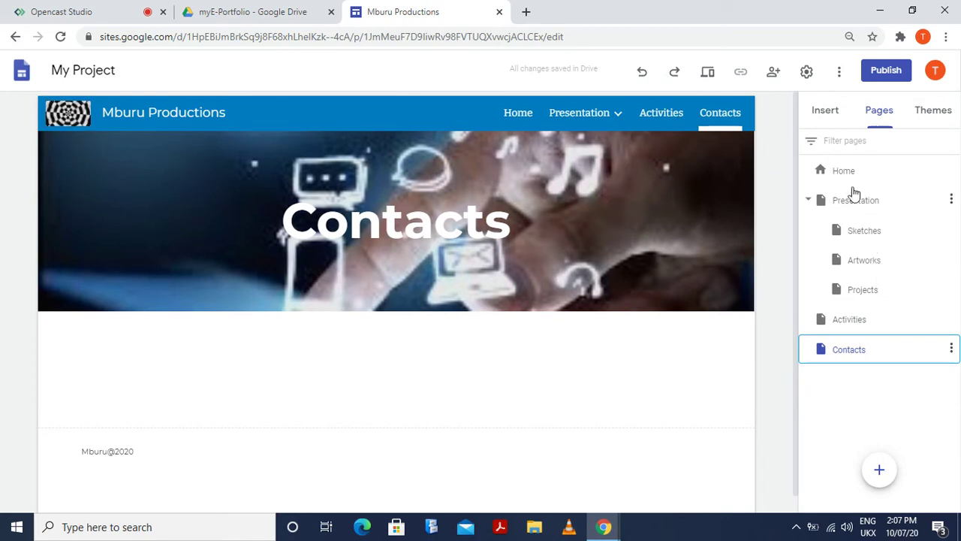
left_click(851, 174)
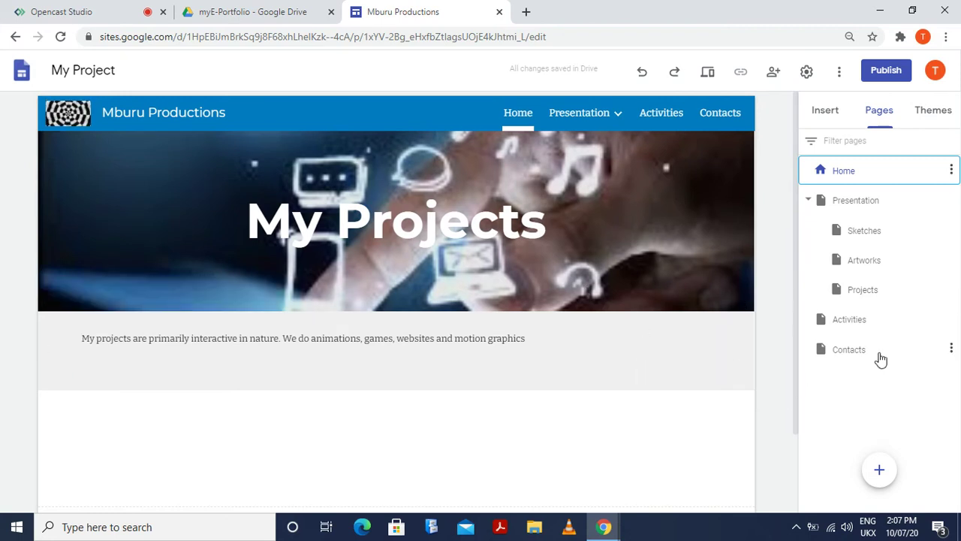
Show the Insert panel and scroll through its available elements and layouts
left_click(831, 112)
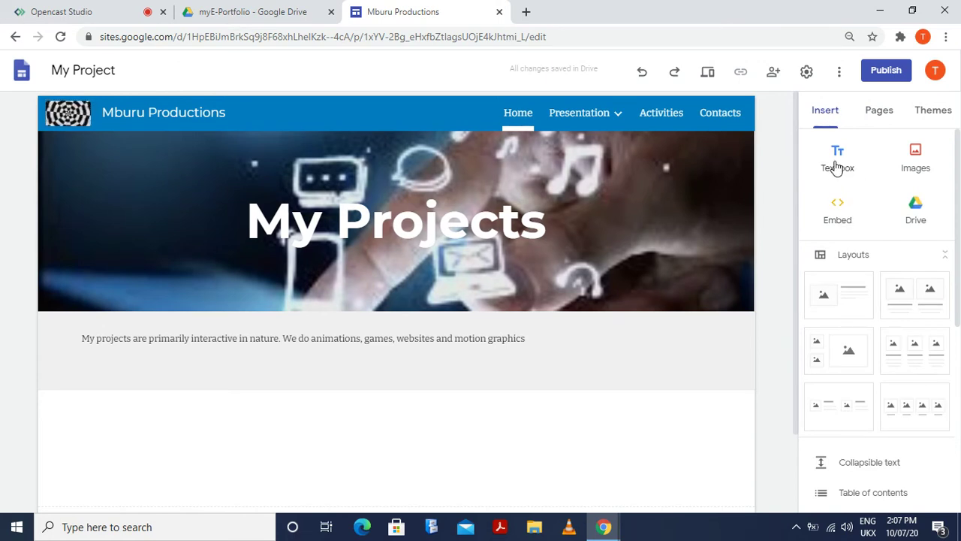
left_click(511, 338)
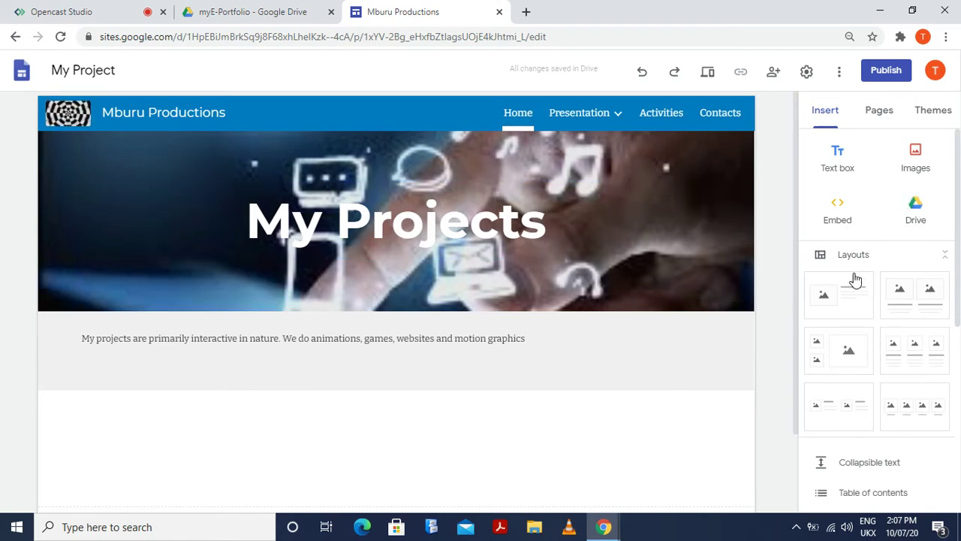
scroll(856, 335, "down", 3)
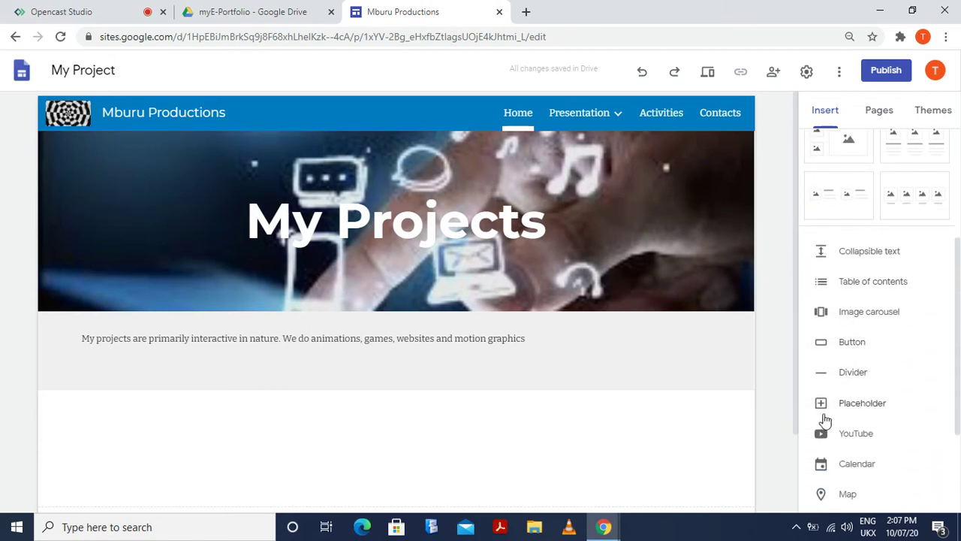
scroll(826, 420, "down", 2)
scroll(826, 420, "up", 2)
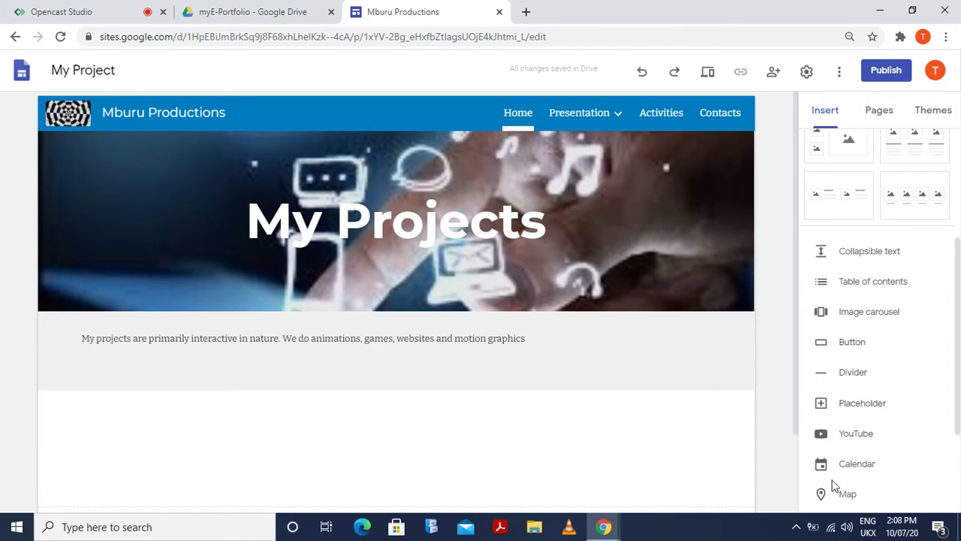
scroll(867, 471, "down", 1)
scroll(868, 471, "down", 2)
scroll(865, 470, "up", 4)
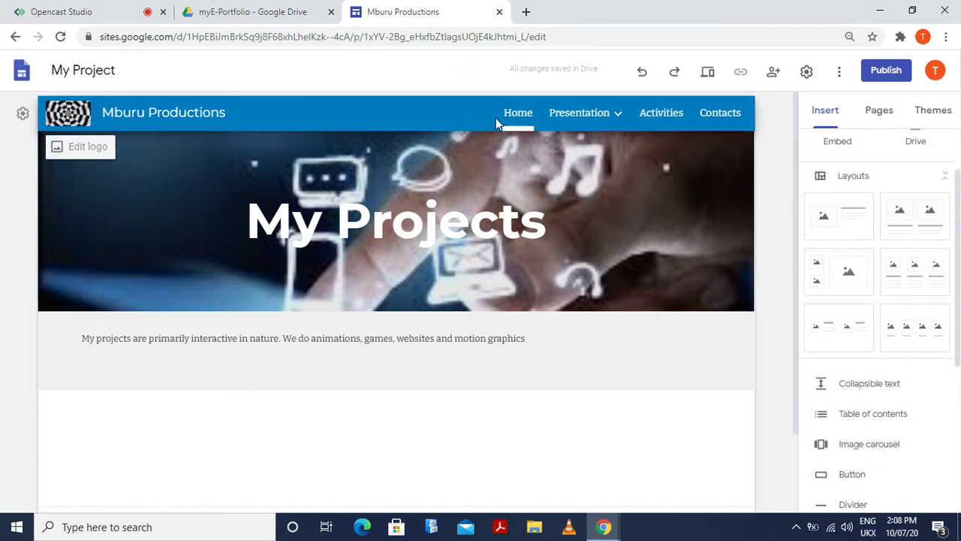
mouse_move(404, 292)
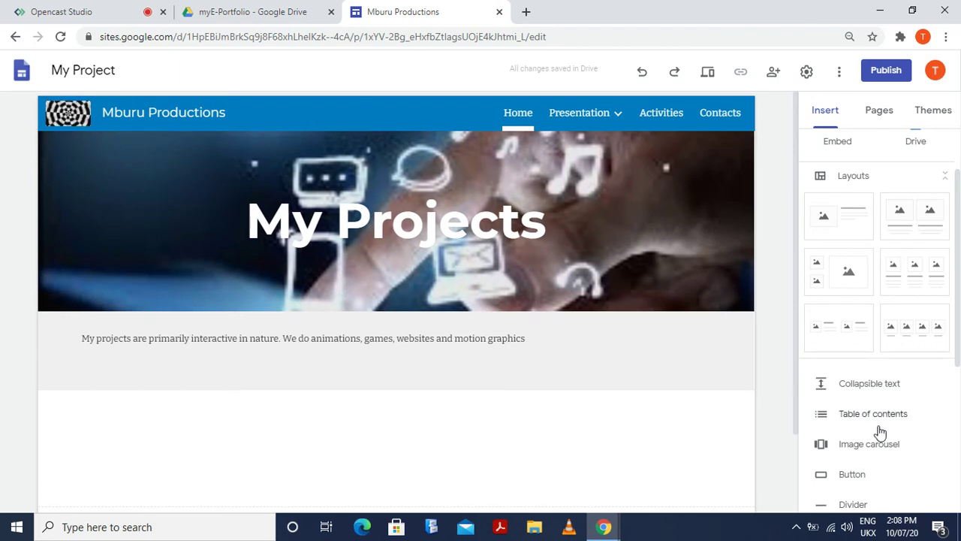
scroll(878, 431, "down", 3)
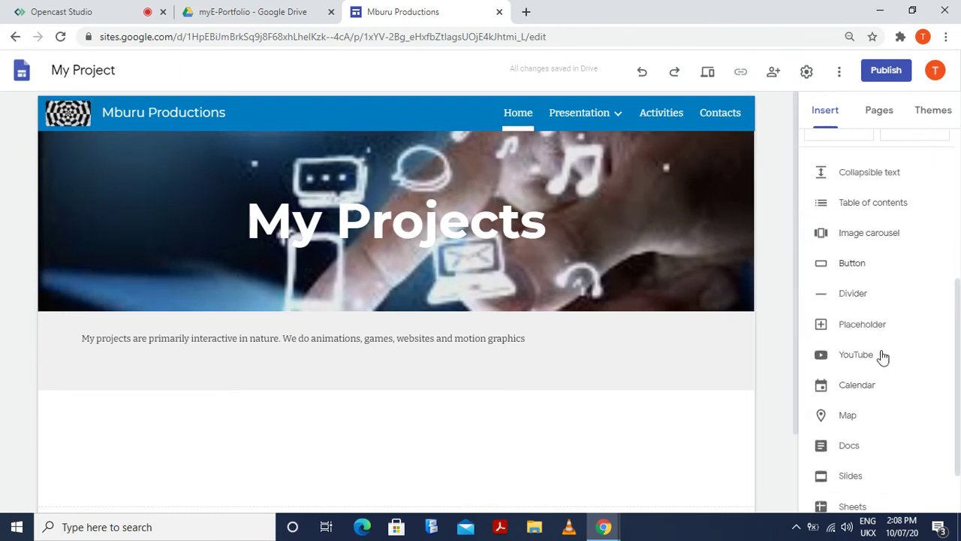
scroll(901, 412, "down", 1)
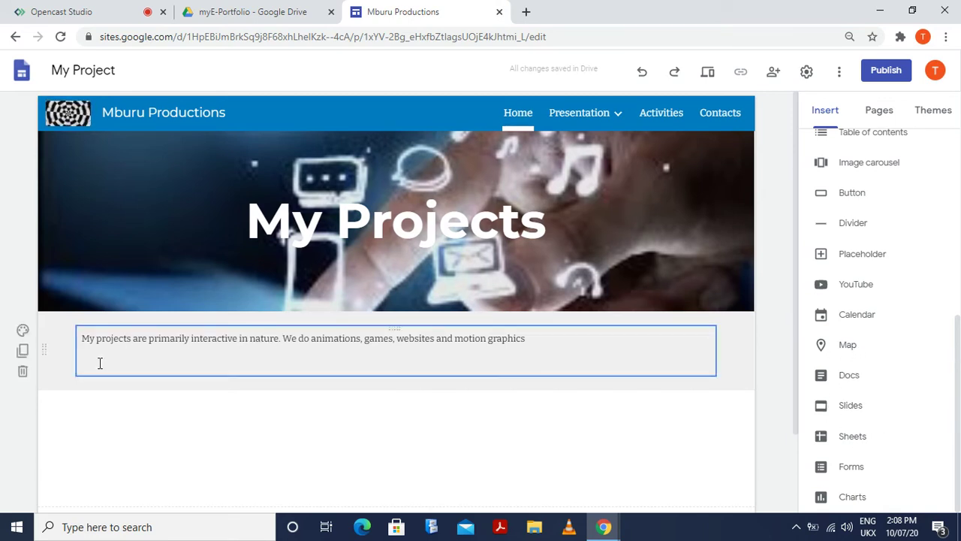
Enter and leave the project description text block, then scroll the page back
left_click(83, 339)
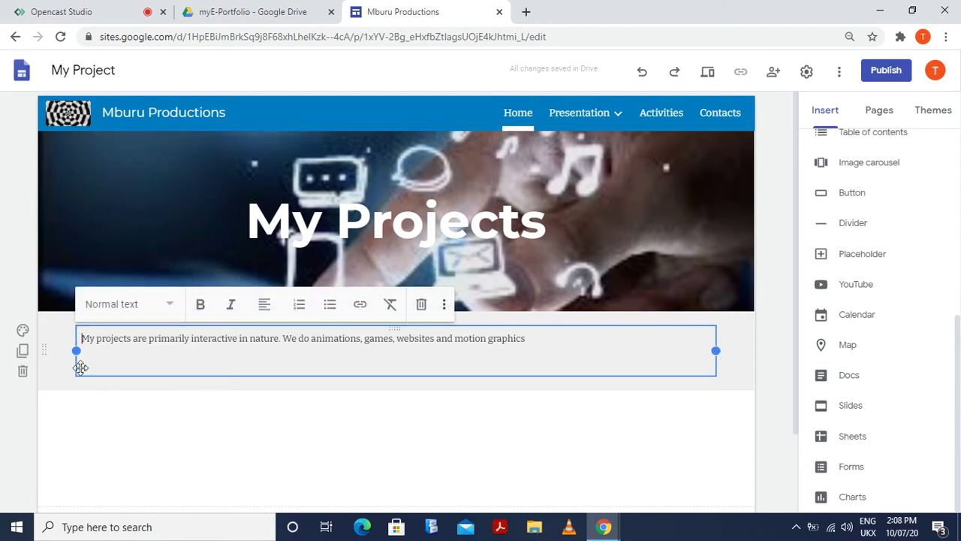
left_click(232, 458)
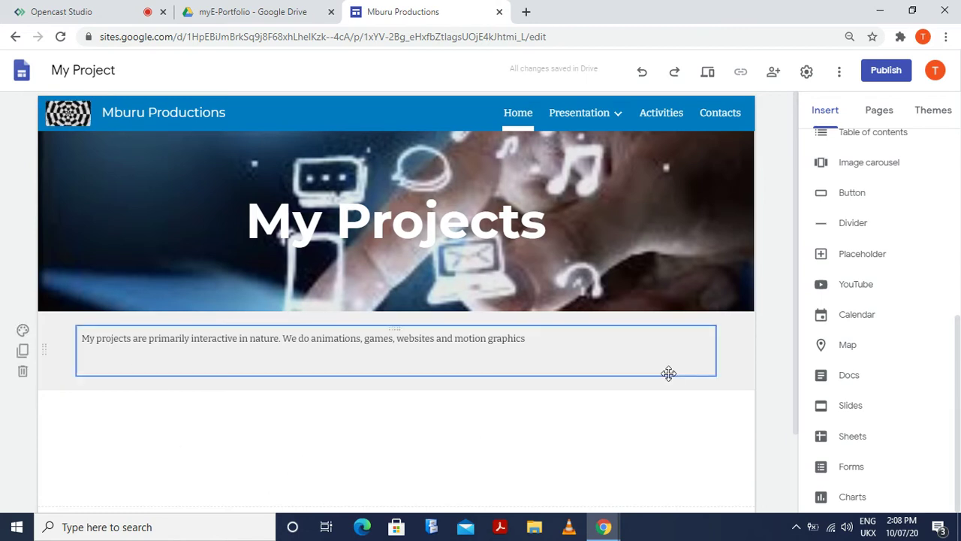
scroll(852, 262, "up", 5)
scroll(858, 259, "down", 2)
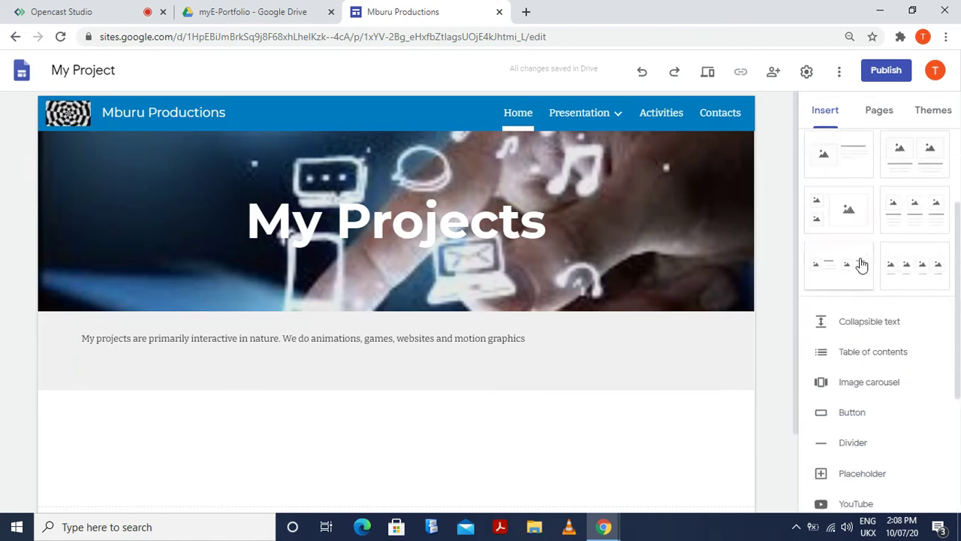
scroll(858, 263, "up", 2)
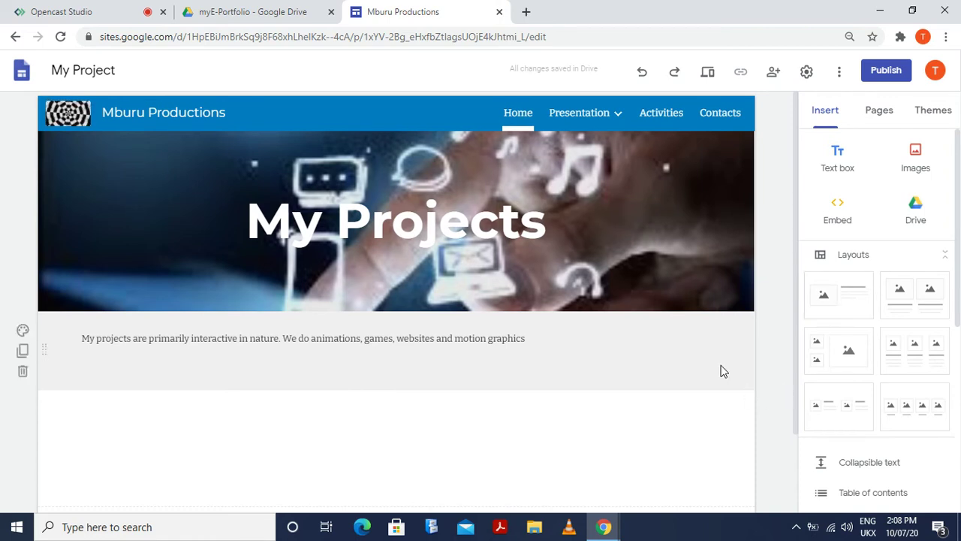
On Contacts, add the first image-and-text layout and bring up its image placeholder choices
left_click(724, 118)
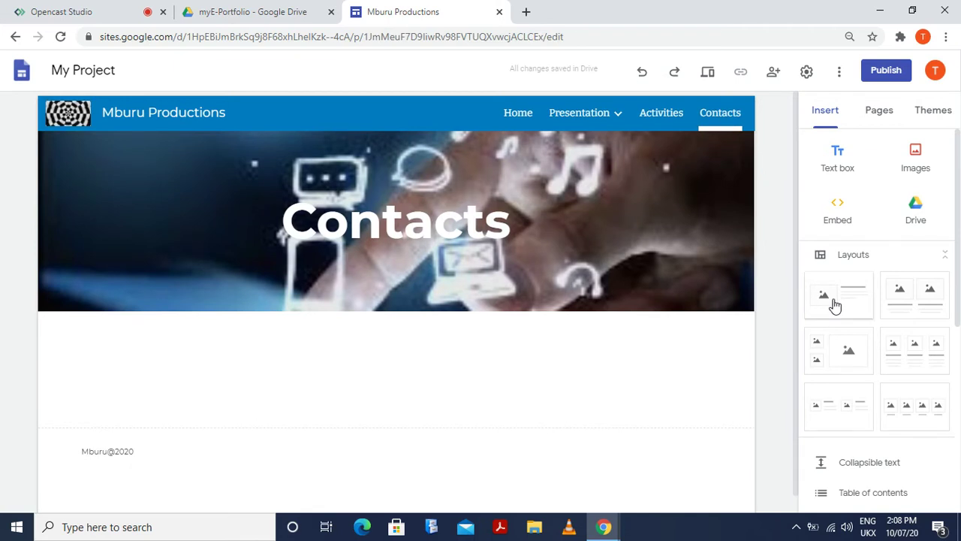
left_click(834, 301)
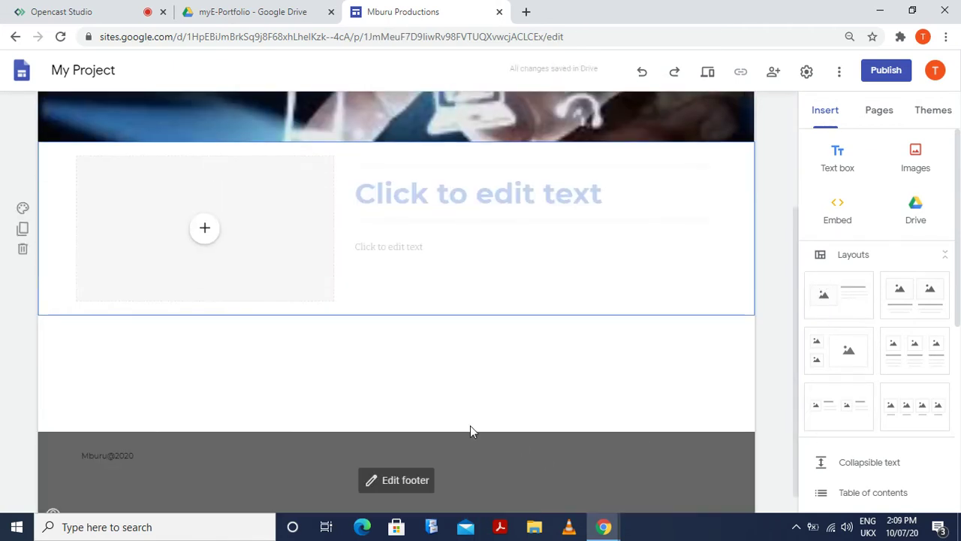
left_click(207, 229)
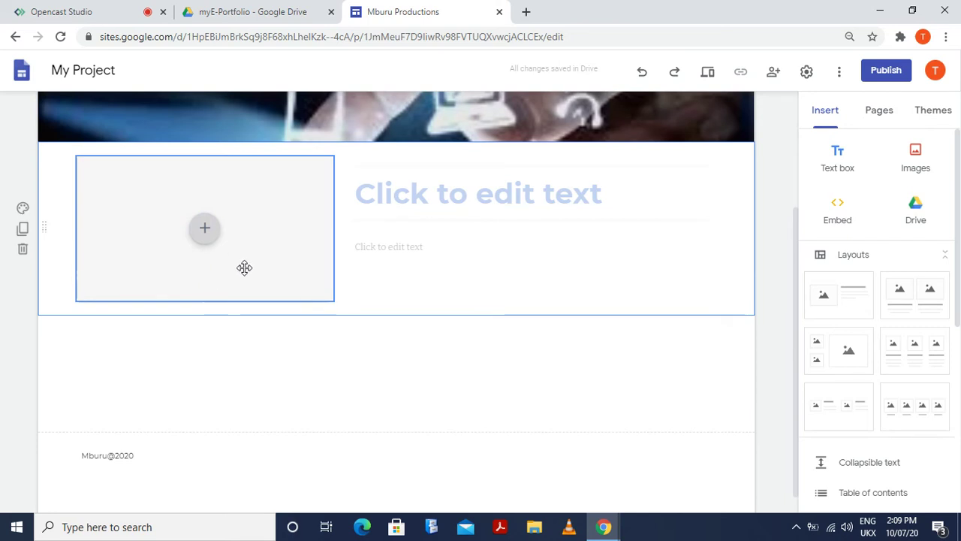
left_click(204, 235)
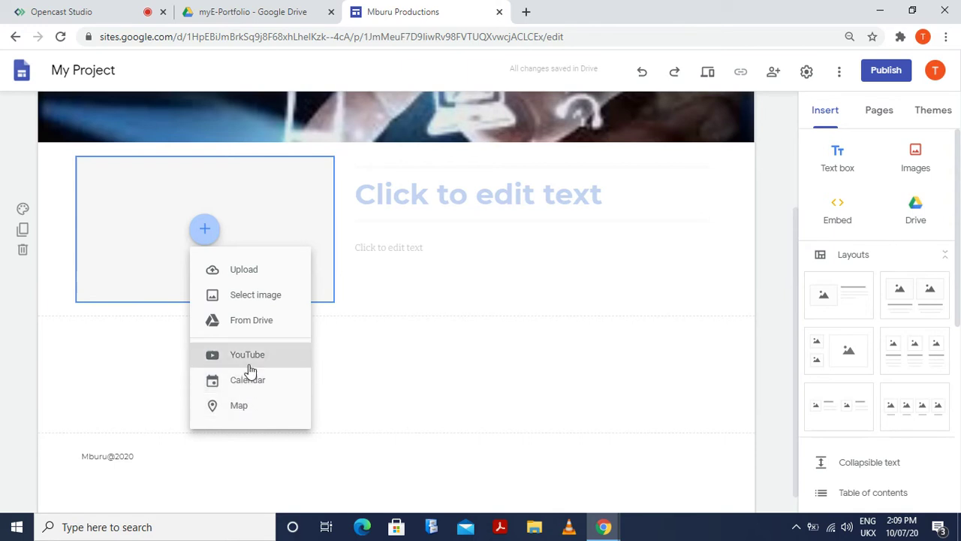
Choose a map for the placeholder and pan the world map to centre on Nairobi
left_click(248, 409)
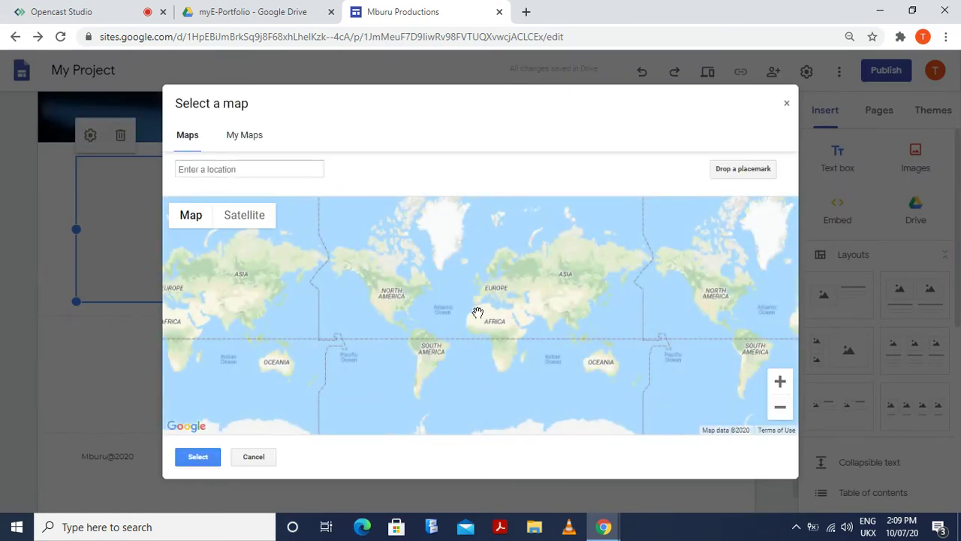
scroll(241, 372, "down", 2)
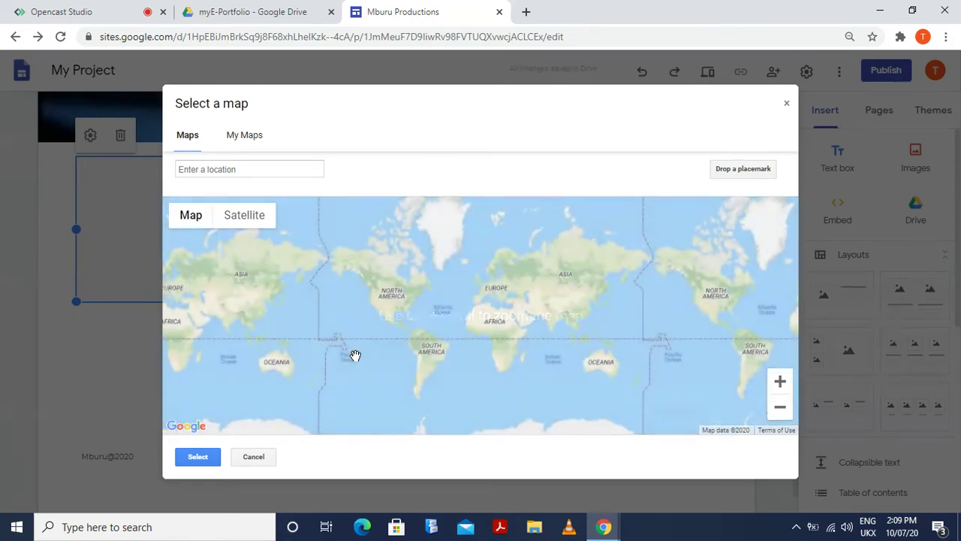
scroll(355, 354, "up", 3)
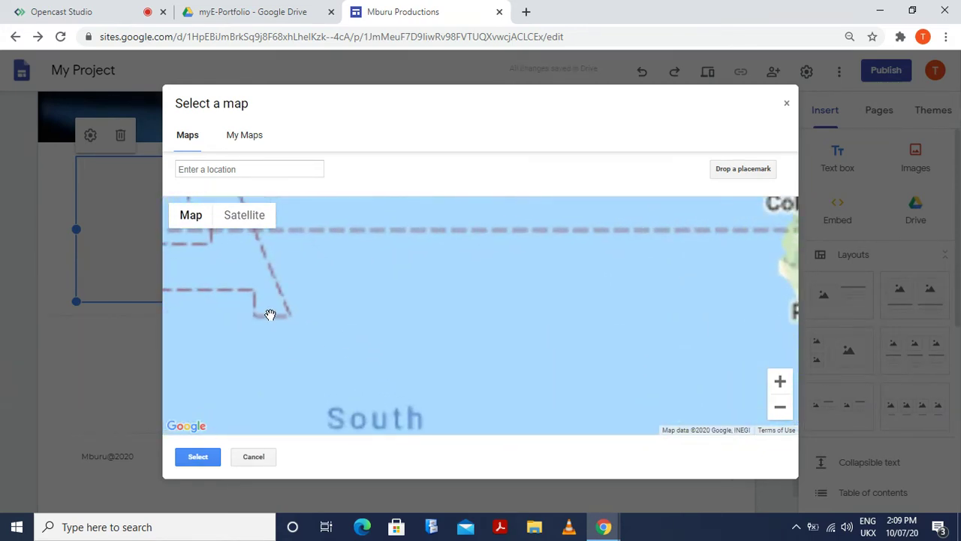
left_click_drag(270, 314, 815, 364)
scroll(654, 351, "down", 2)
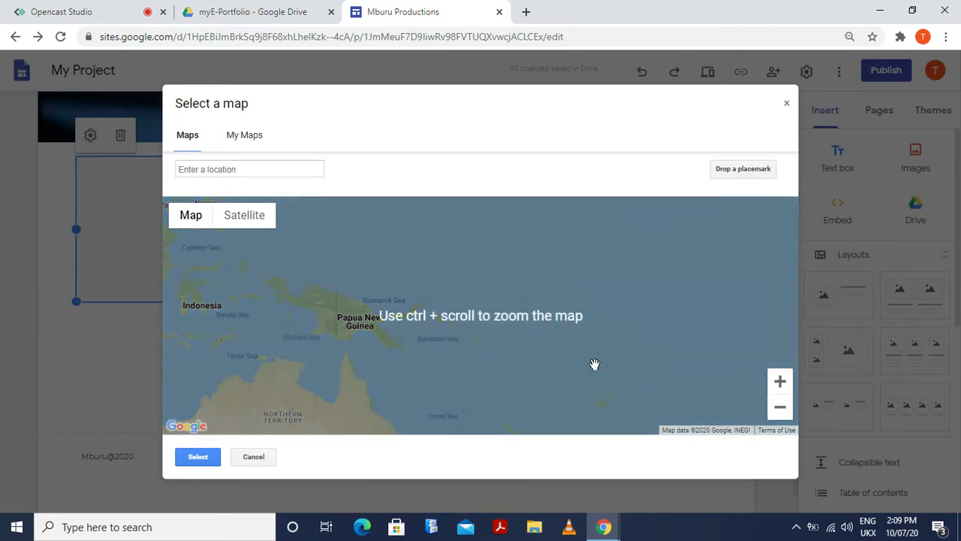
scroll(571, 357, "down", 2)
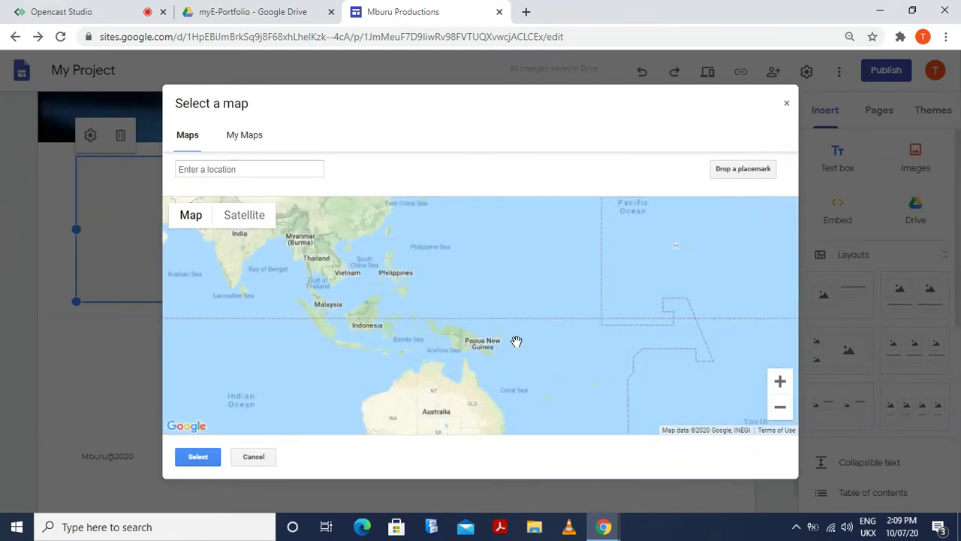
left_click_drag(402, 365, 762, 339)
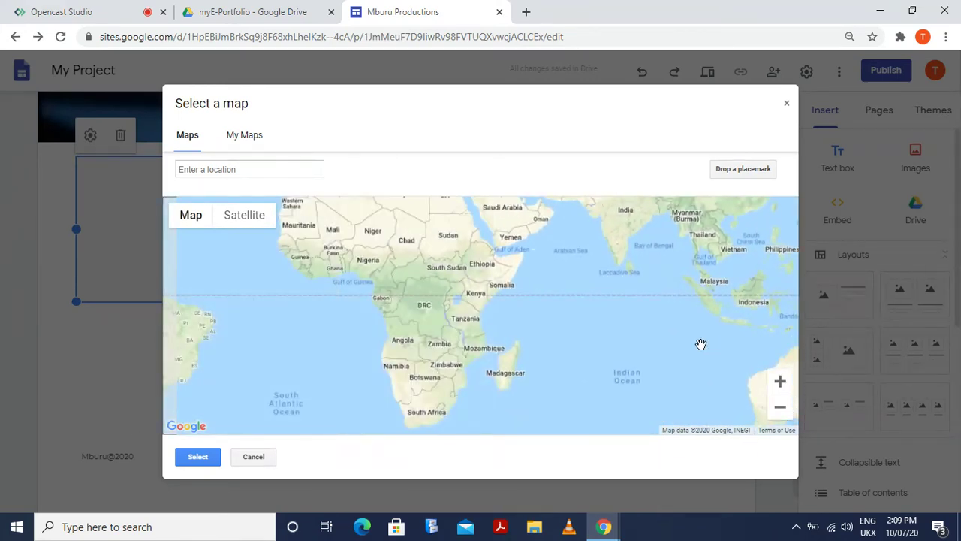
scroll(468, 289, "up", 3)
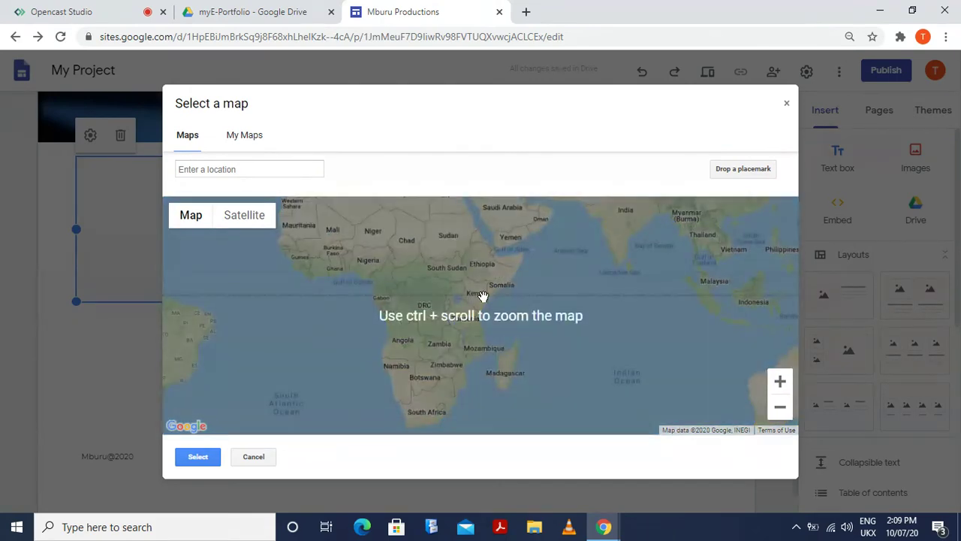
scroll(480, 293, "up", 2)
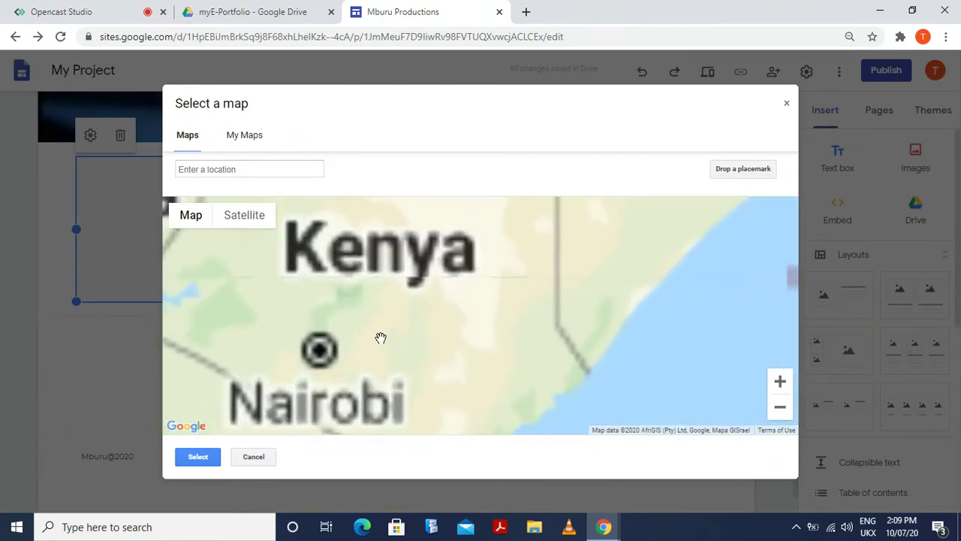
scroll(323, 350, "up", 1)
scroll(324, 351, "up", 5)
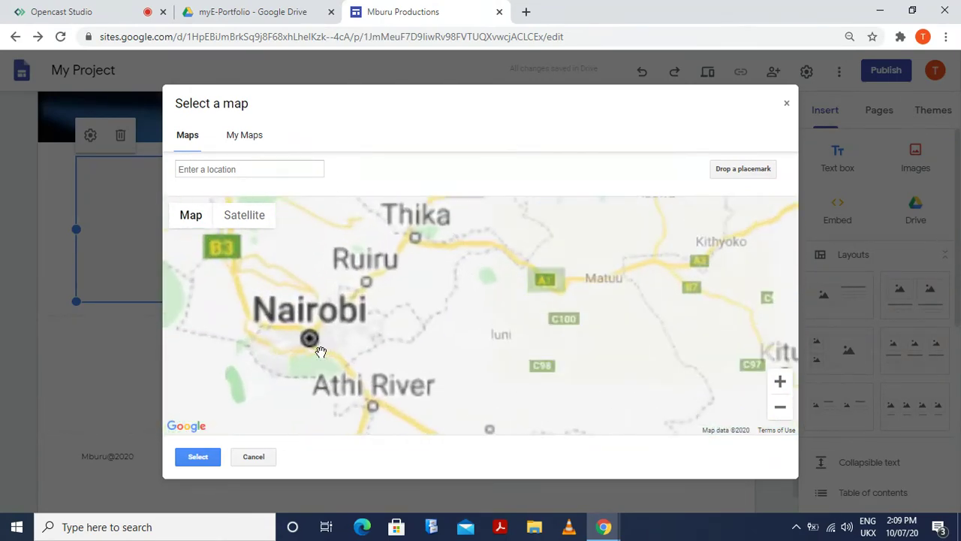
scroll(320, 353, "down", 3)
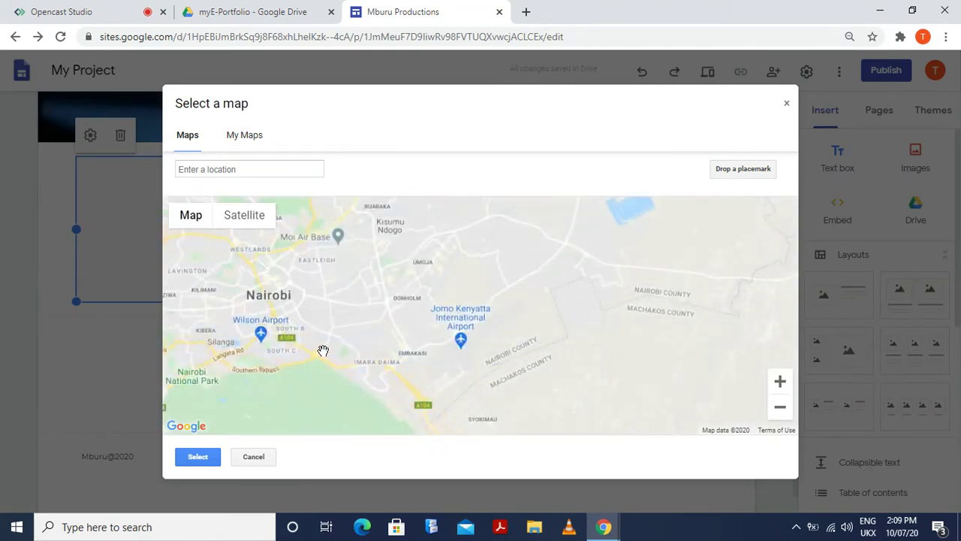
left_click_drag(340, 354, 428, 374)
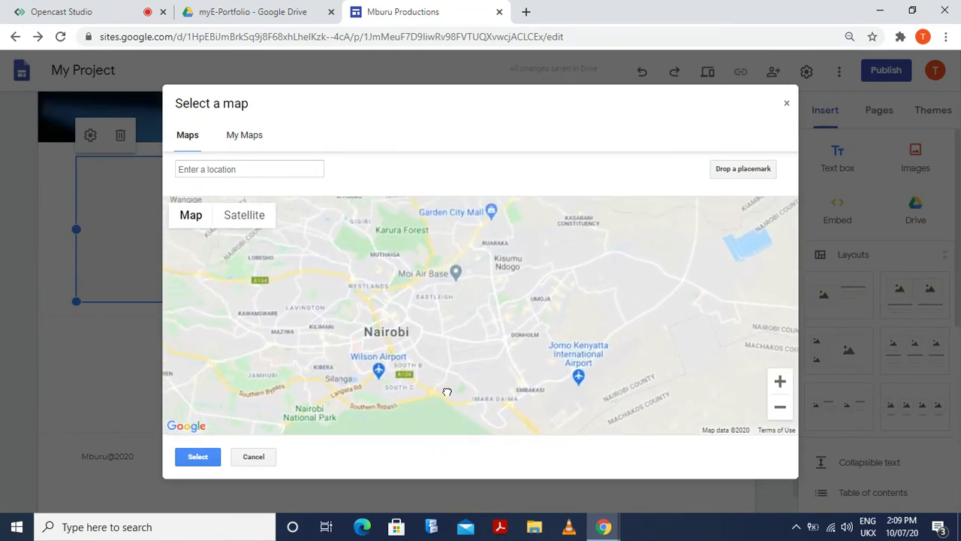
scroll(382, 357, "down", 2)
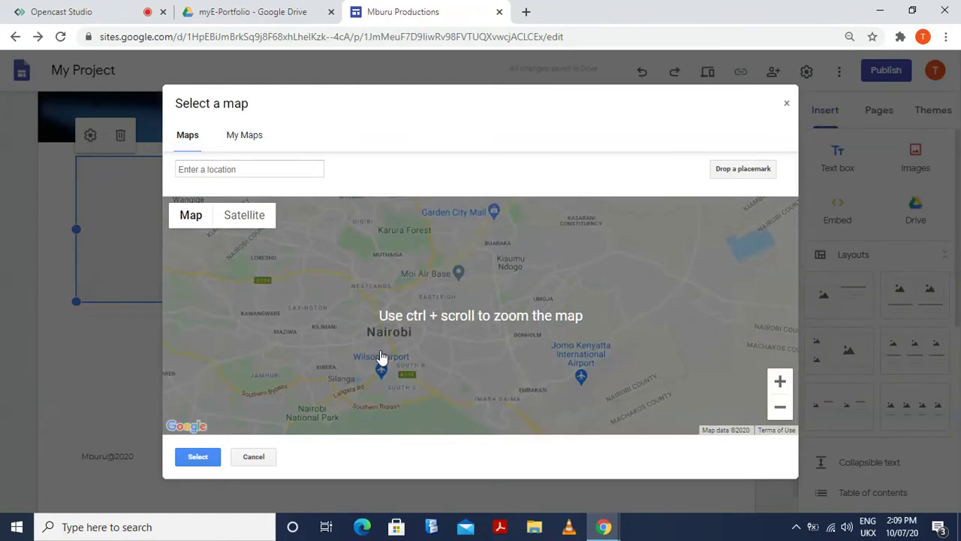
scroll(382, 357, "up", 5)
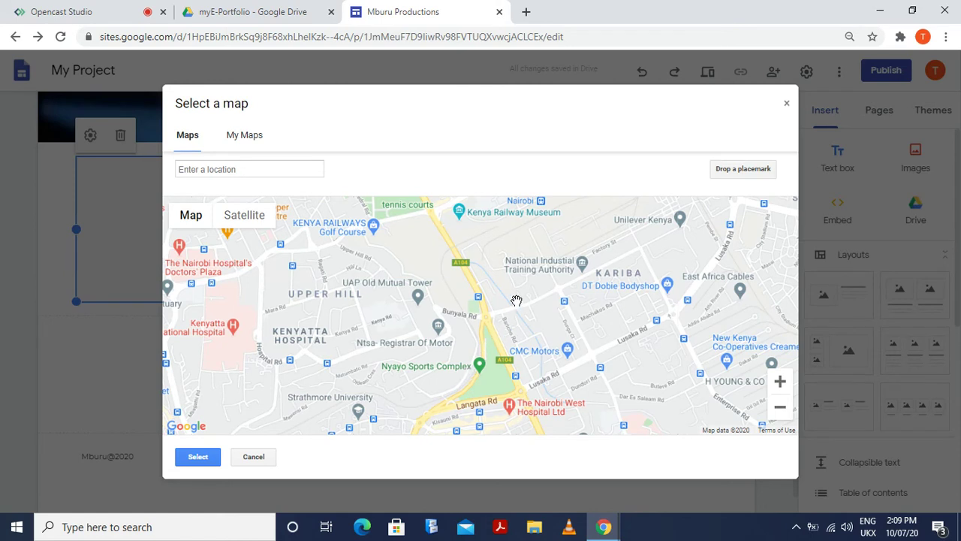
Pan across central Nairobi past Hilton and the Nairobi River toward Parklands and Westlands
left_click_drag(516, 302, 526, 461)
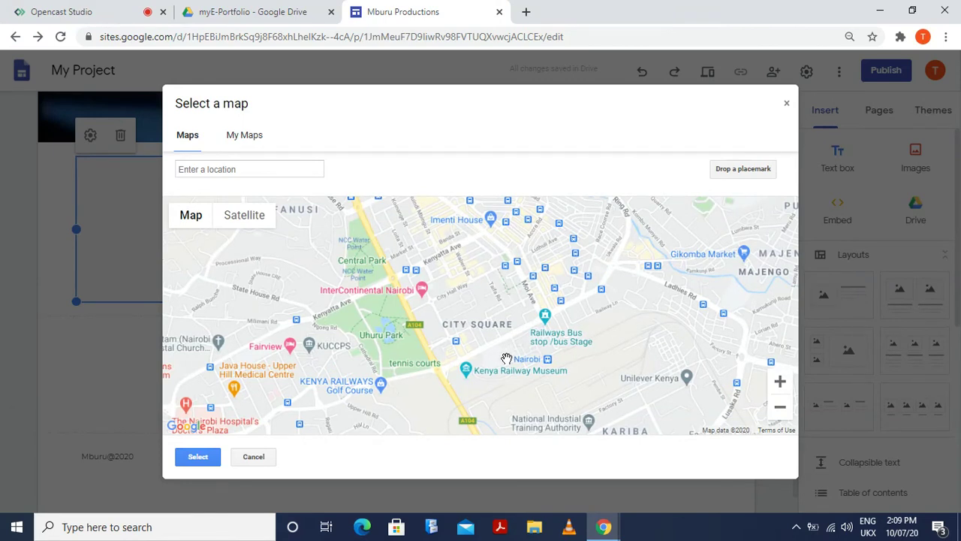
left_click_drag(507, 359, 433, 360)
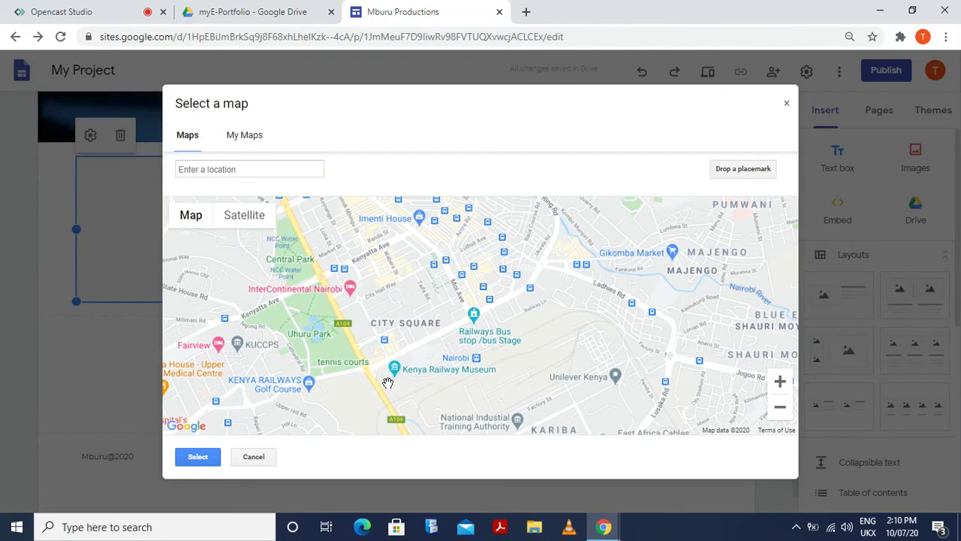
scroll(387, 383, "up", 2)
scroll(387, 383, "up", 2)
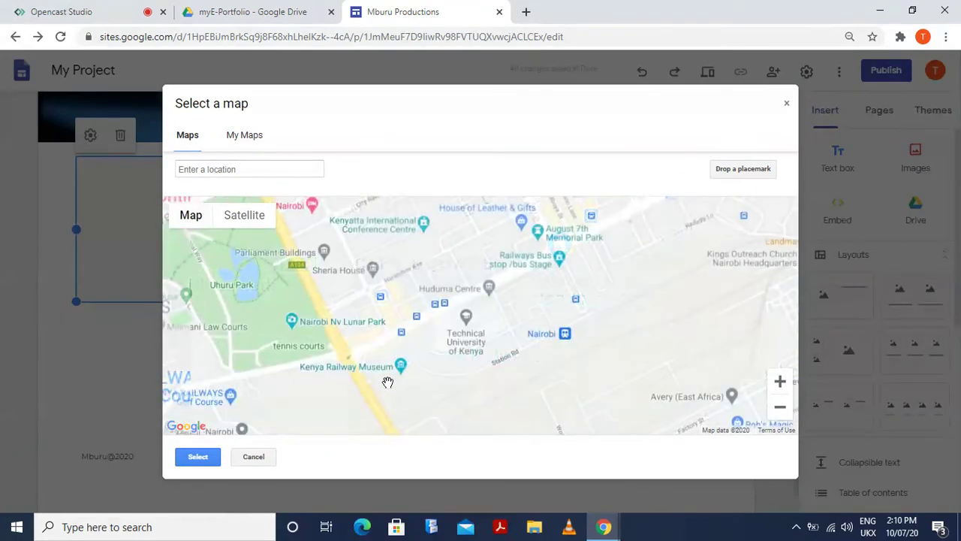
scroll(387, 383, "up", 1)
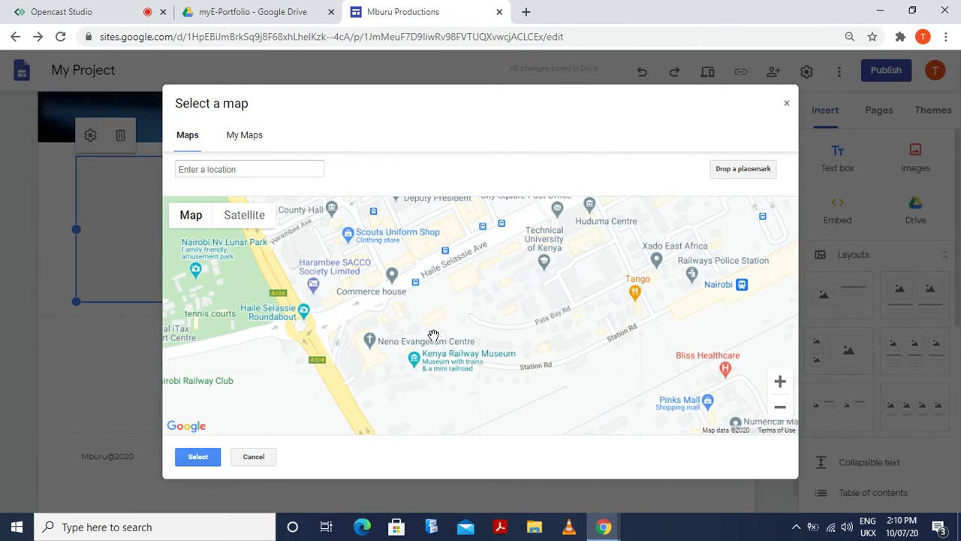
left_click_drag(444, 325, 337, 407)
scroll(432, 360, "up", 1)
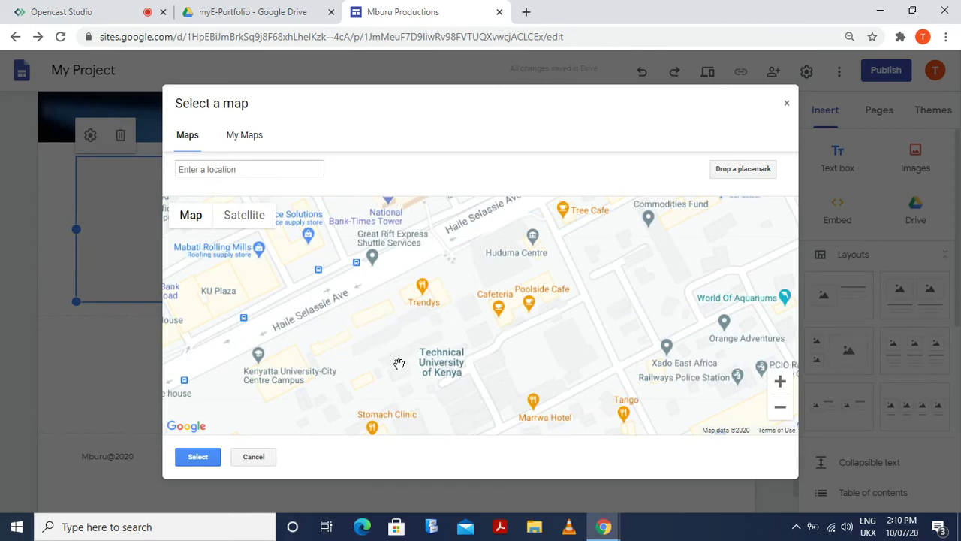
scroll(399, 364, "down", 1)
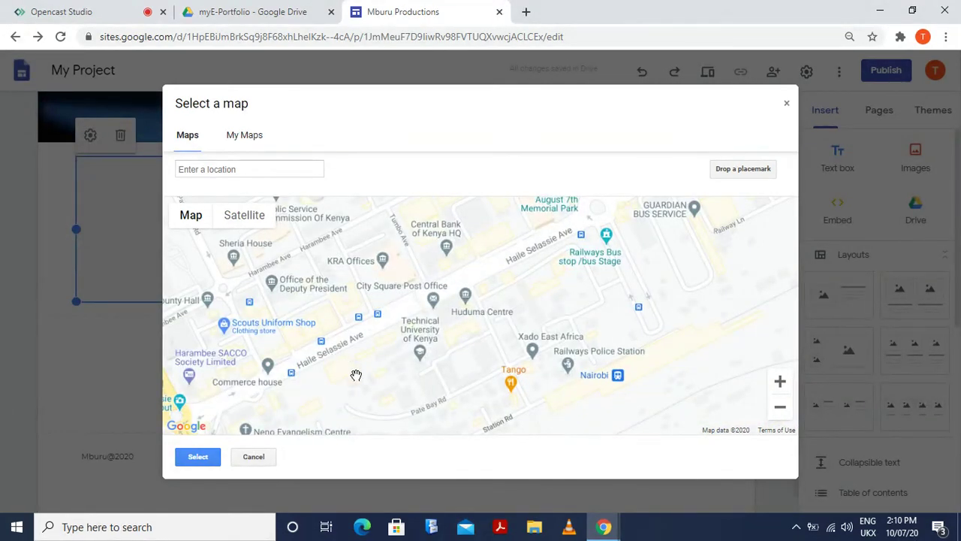
left_click_drag(350, 373, 429, 351)
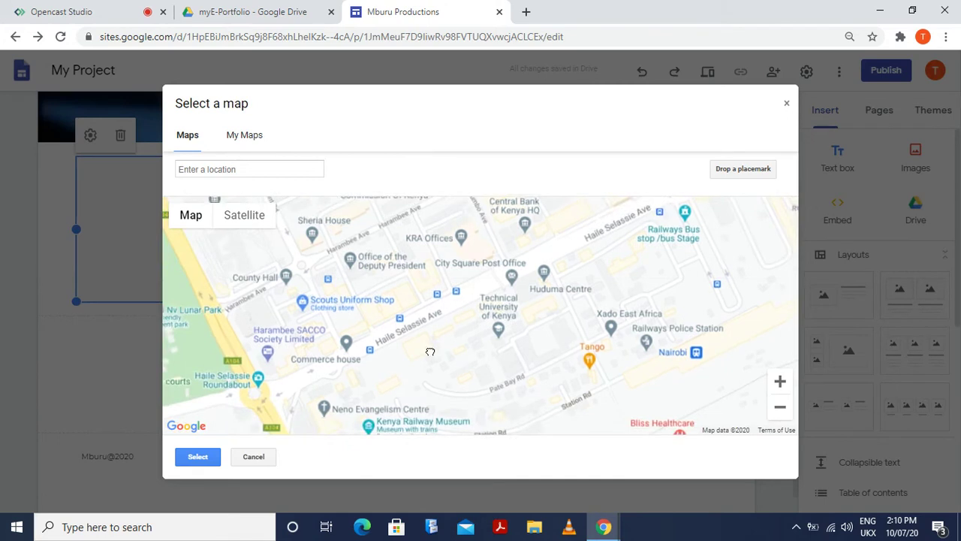
left_click_drag(431, 351, 320, 393)
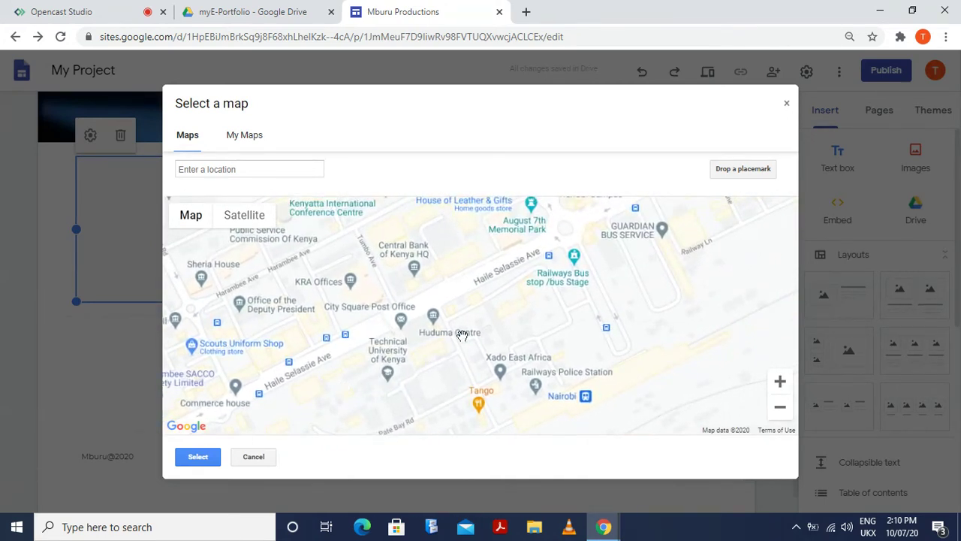
left_click_drag(482, 323, 475, 436)
left_click_drag(407, 290, 504, 372)
left_click_drag(403, 374, 361, 397)
left_click_drag(450, 355, 362, 426)
left_click_drag(500, 343, 279, 371)
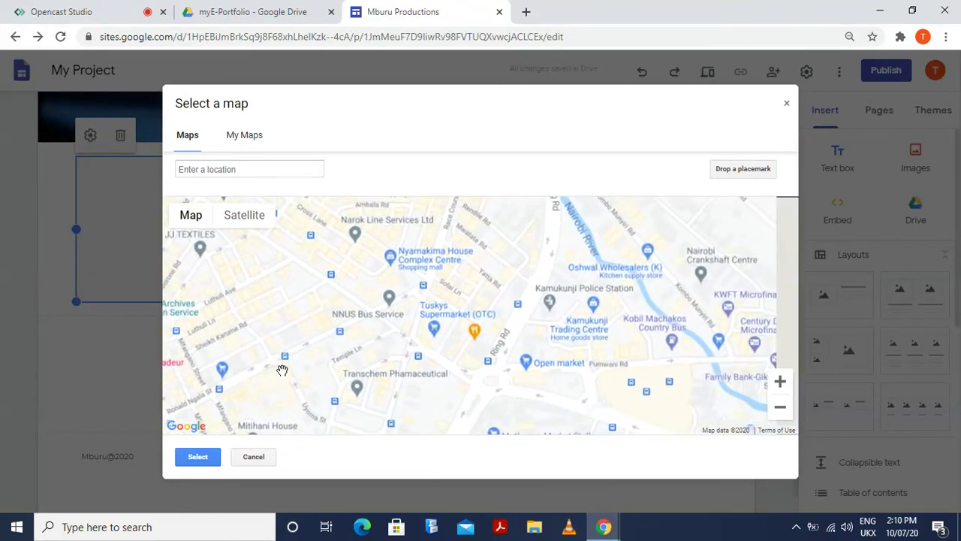
mouse_move(360, 372)
left_mouse_down()
mouse_move(425, 371)
mouse_move(354, 371)
left_mouse_up()
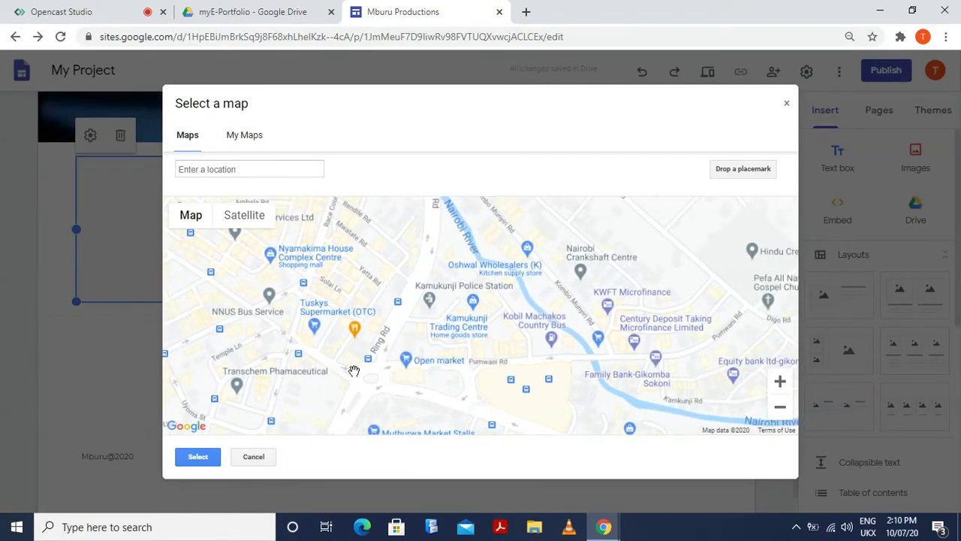
left_click_drag(464, 381, 391, 382)
scroll(455, 376, "down", 1)
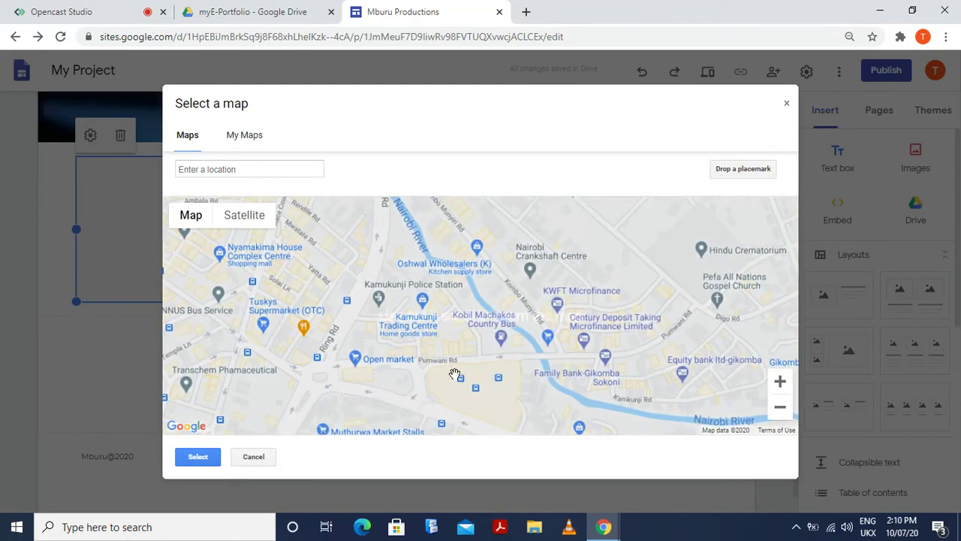
scroll(455, 375, "down", 1, "ctrl")
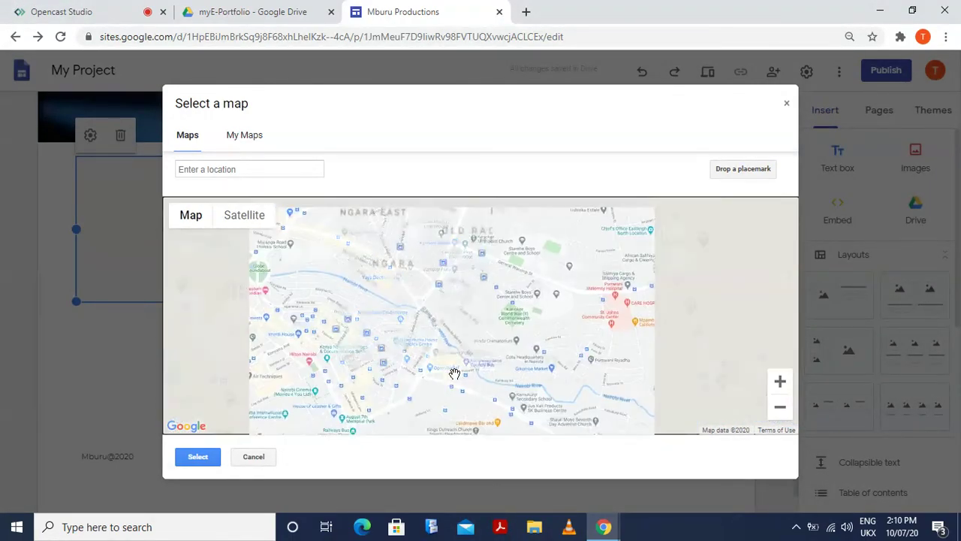
scroll(455, 375, "down", 2, "ctrl")
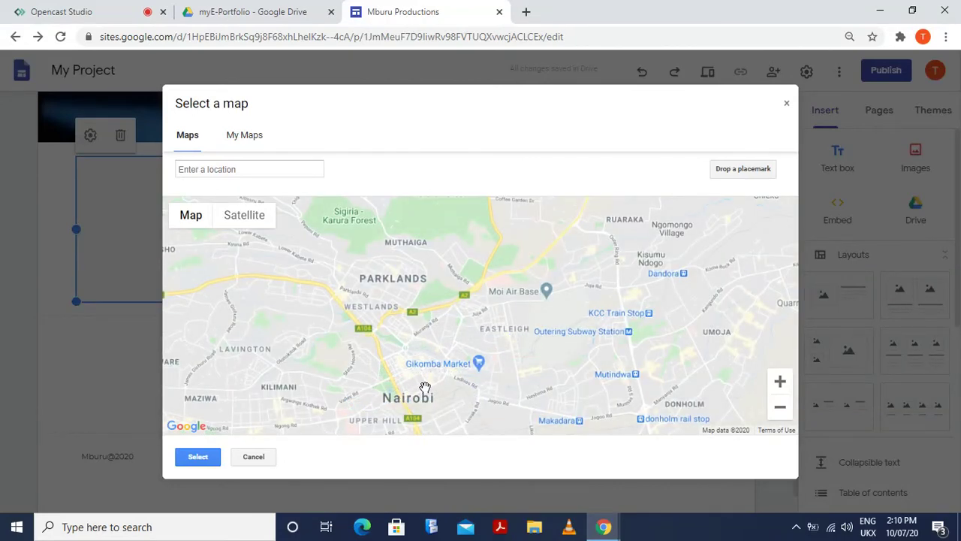
scroll(425, 387, "down", 1, "ctrl")
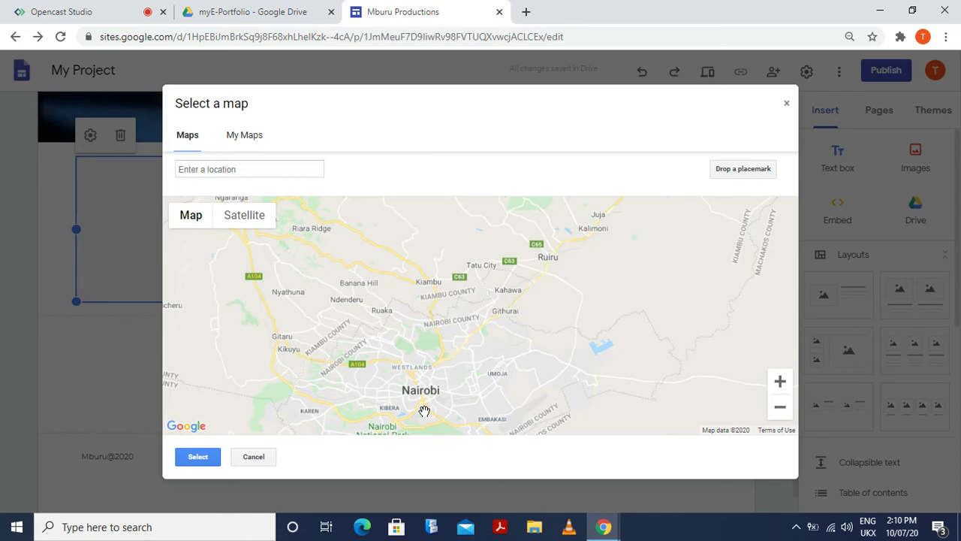
scroll(424, 411, "up", 2, "ctrl")
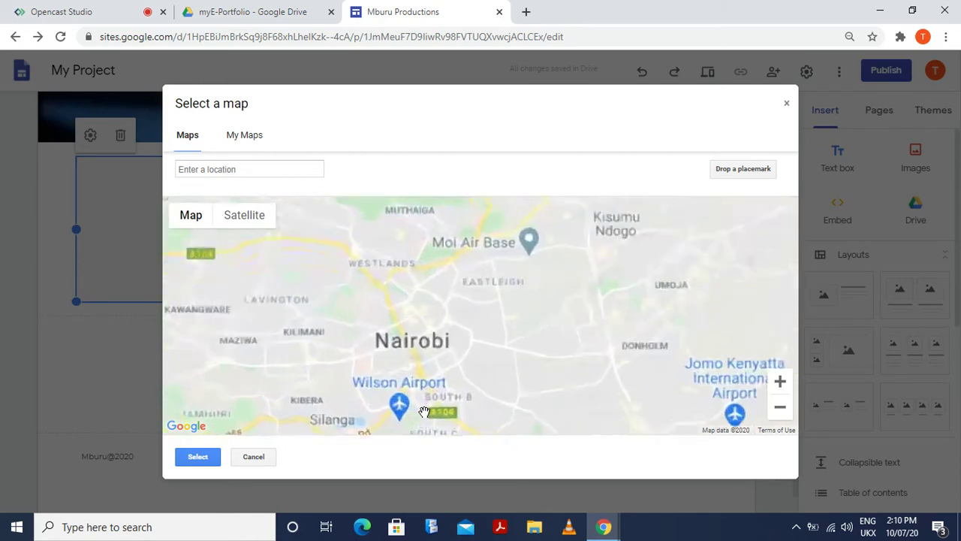
scroll(364, 382, "up", 2)
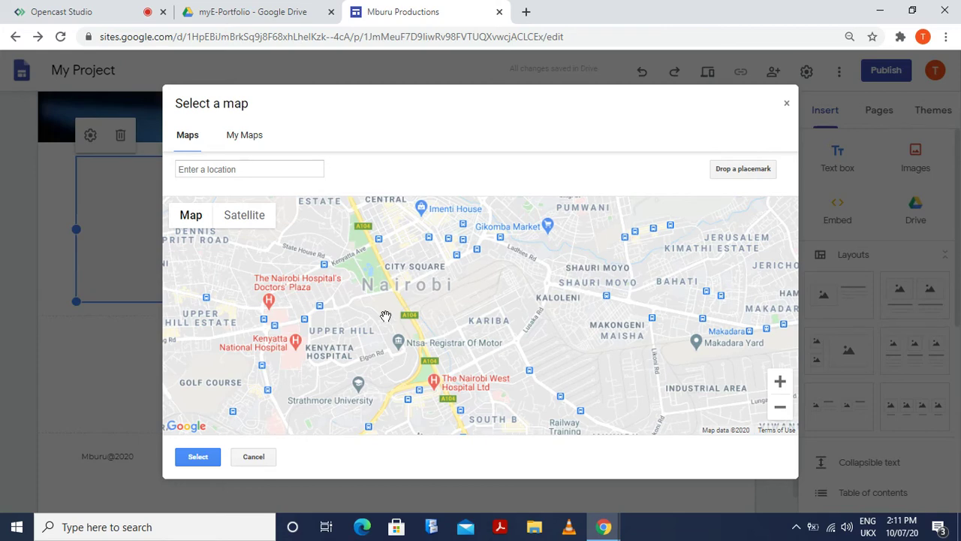
left_click_drag(471, 308, 475, 370)
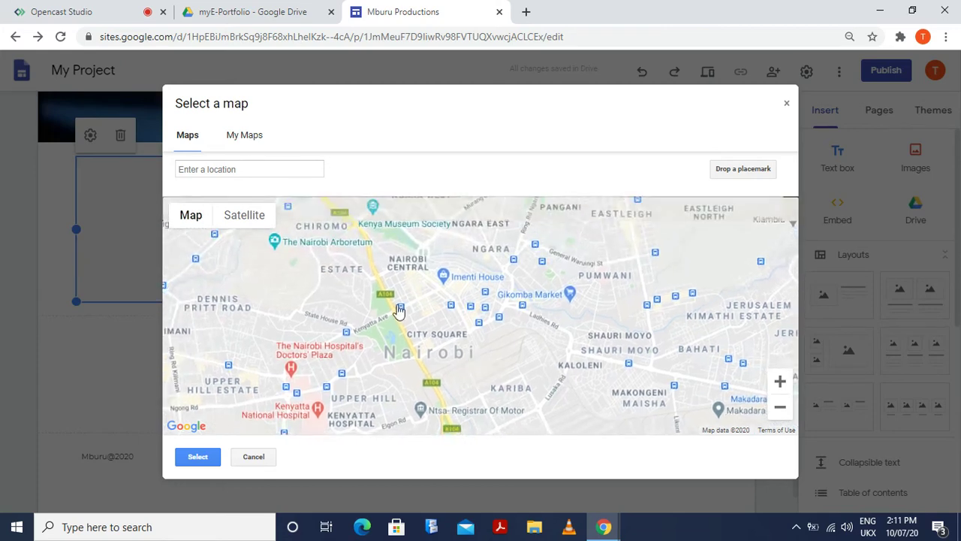
left_click_drag(398, 310, 573, 423)
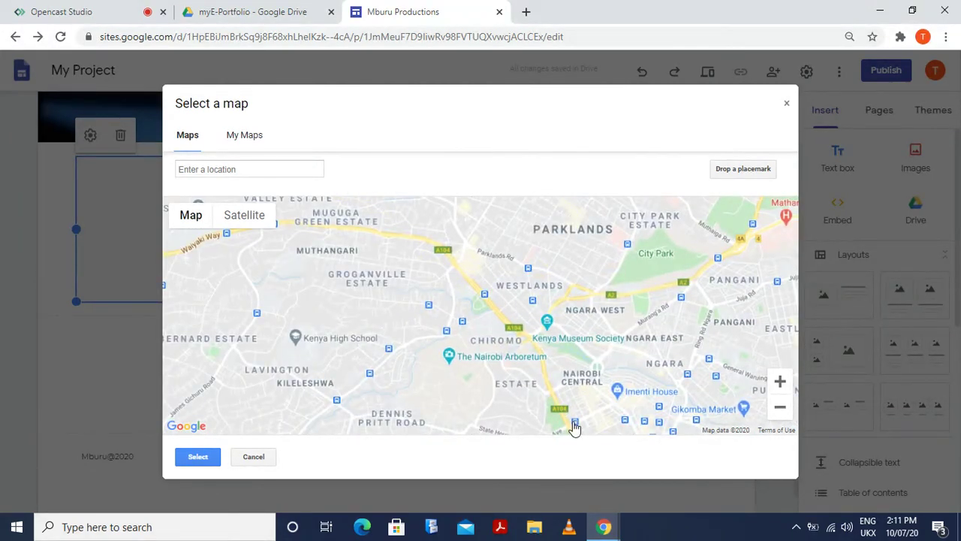
left_click_drag(508, 369, 456, 405)
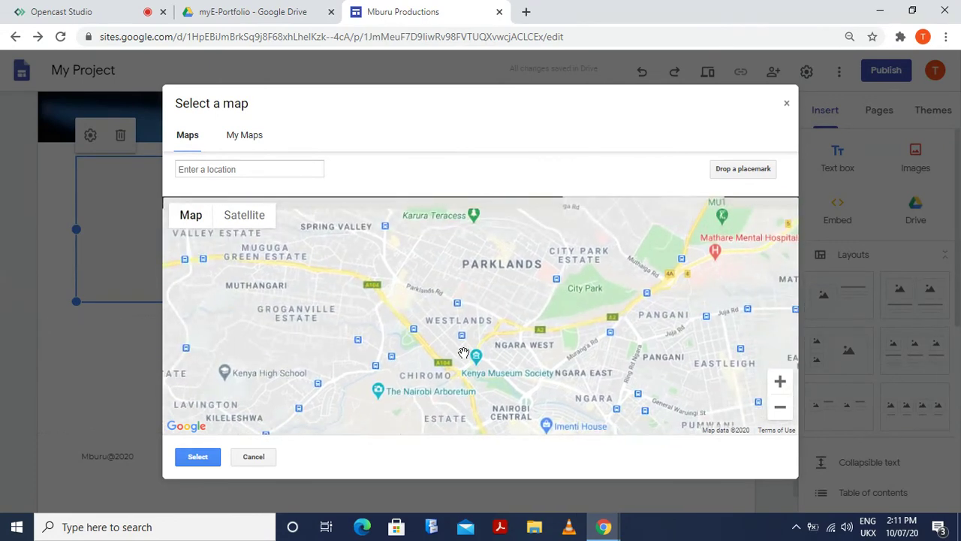
scroll(438, 329, "up", 3)
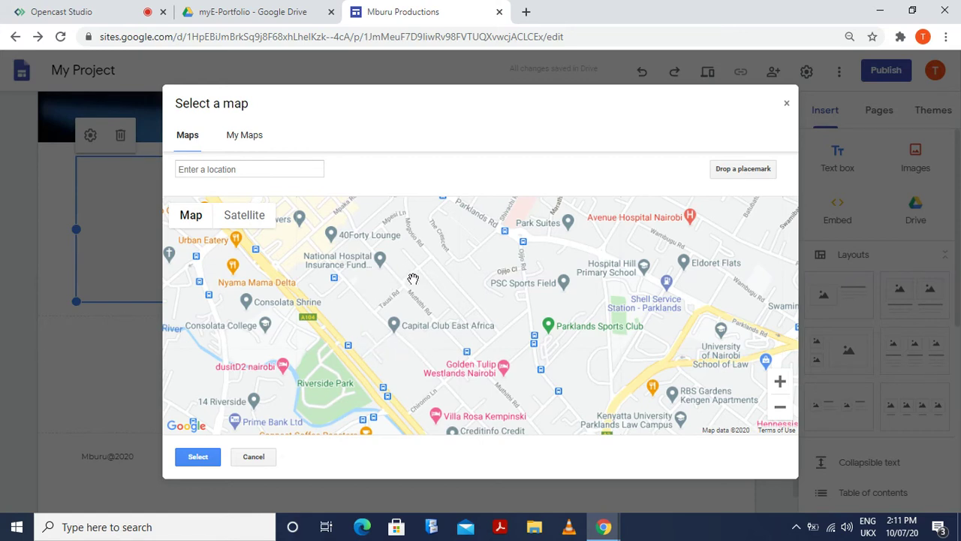
Centre the map on Fortis Towers in Westlands and insert it into the section
left_click_drag(466, 281, 497, 364)
left_click_drag(321, 327, 412, 344)
scroll(427, 350, "up", 3)
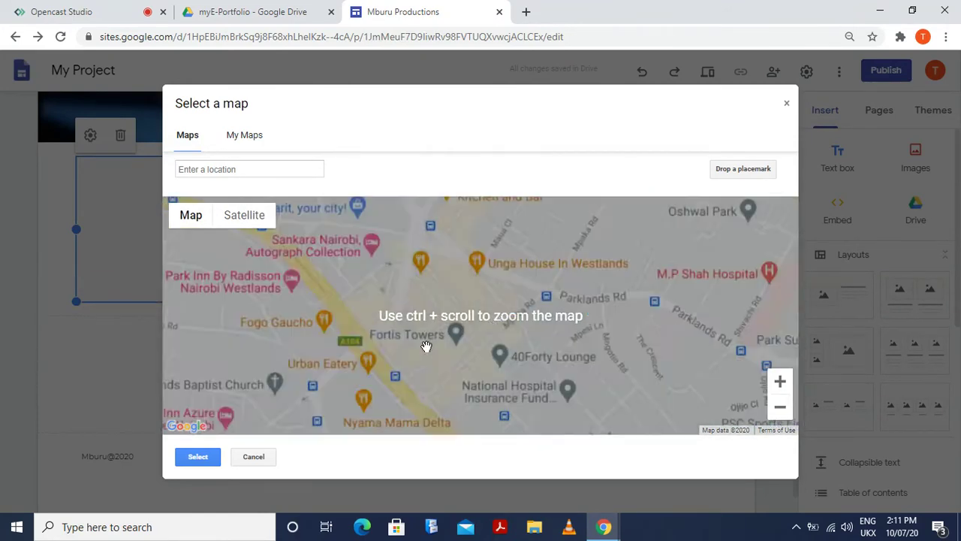
scroll(427, 350, "up", 1, "ctrl")
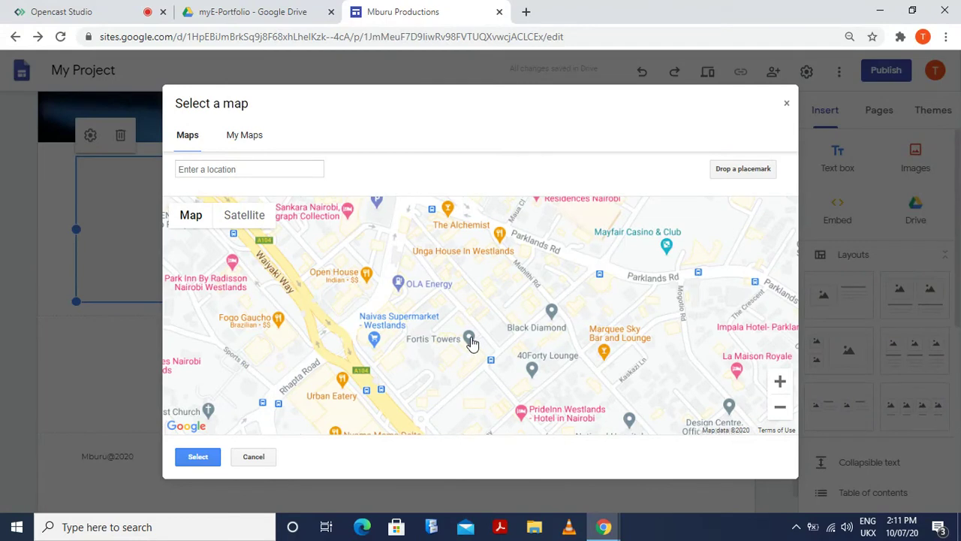
left_click(471, 341)
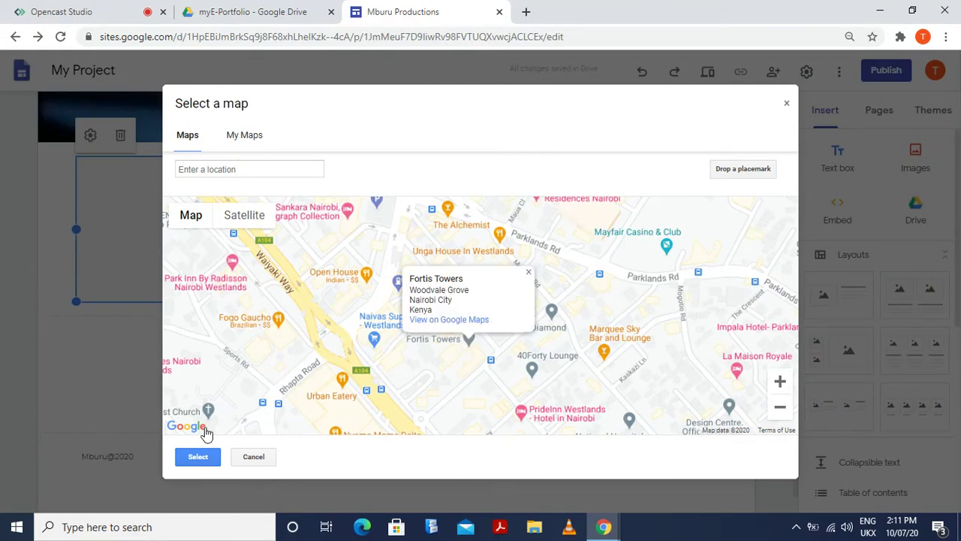
left_click(193, 460)
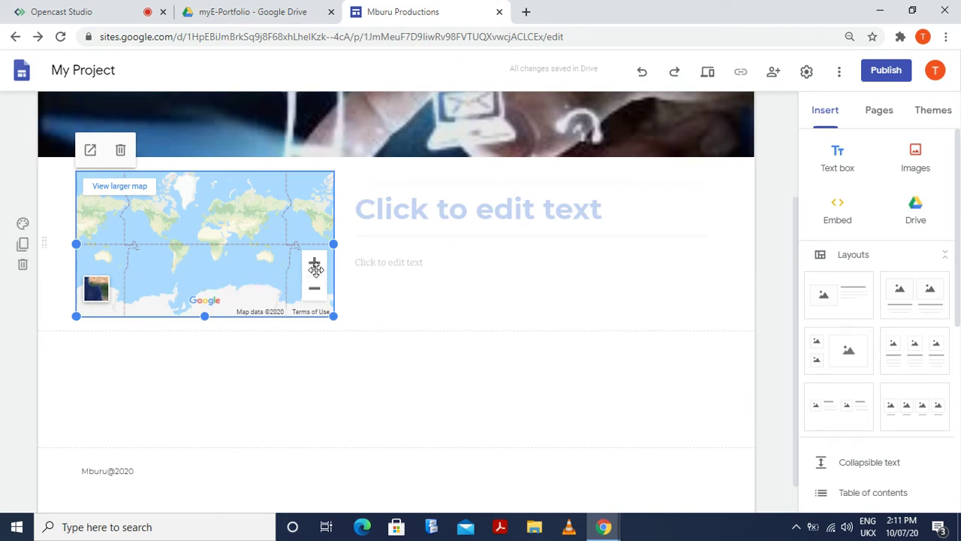
left_click(312, 382)
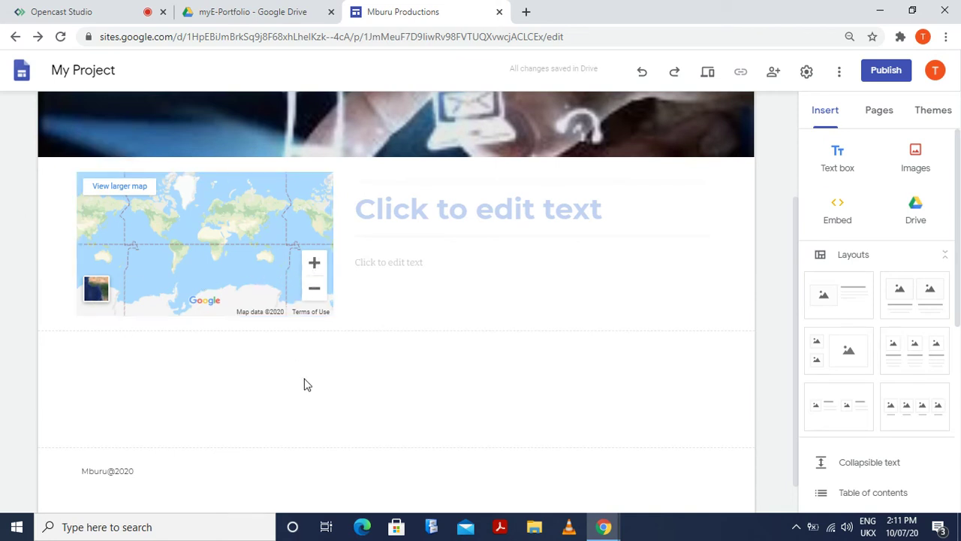
left_click(315, 268)
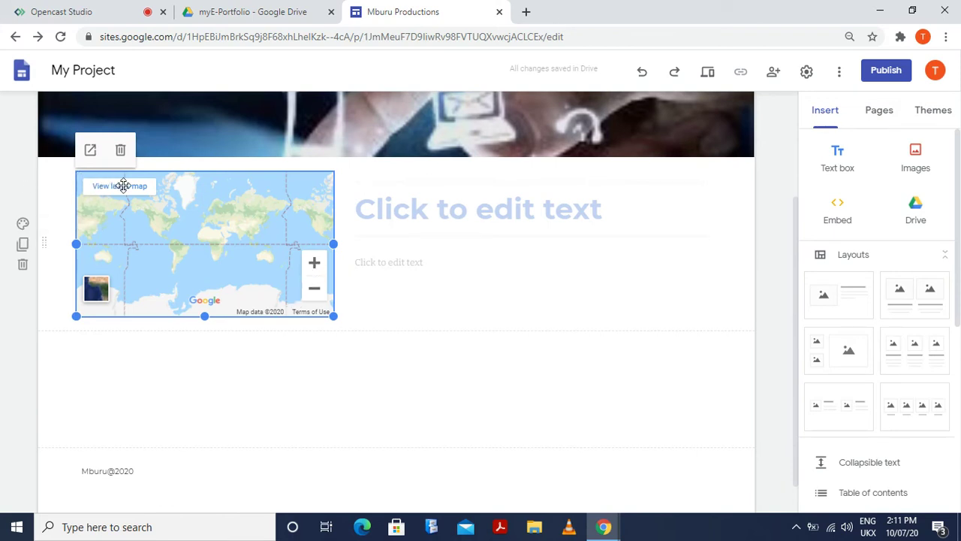
left_click(224, 367)
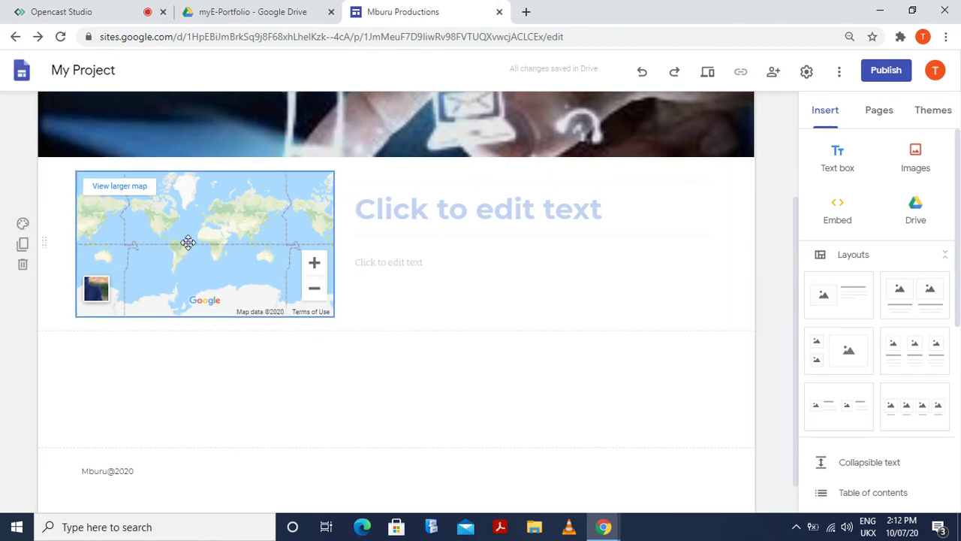
left_click(216, 261)
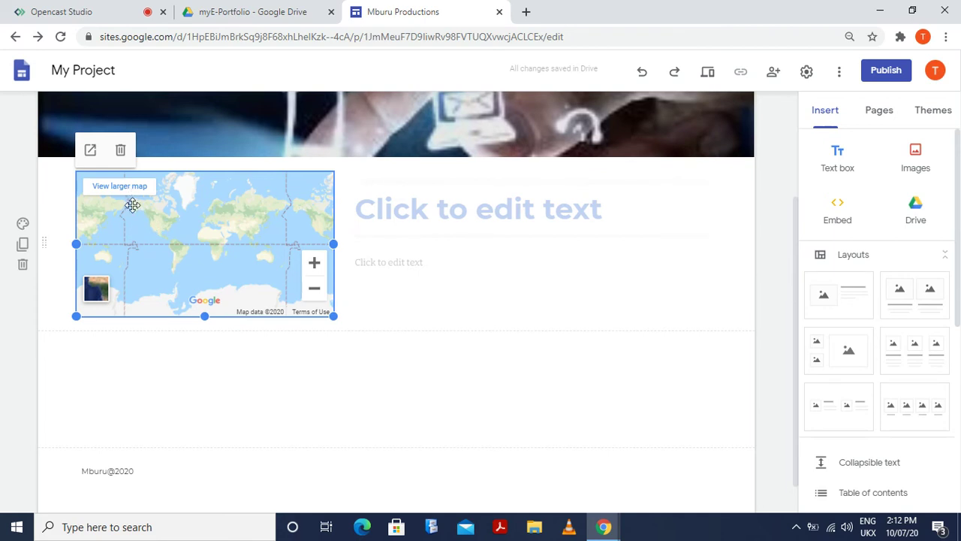
left_click(152, 410)
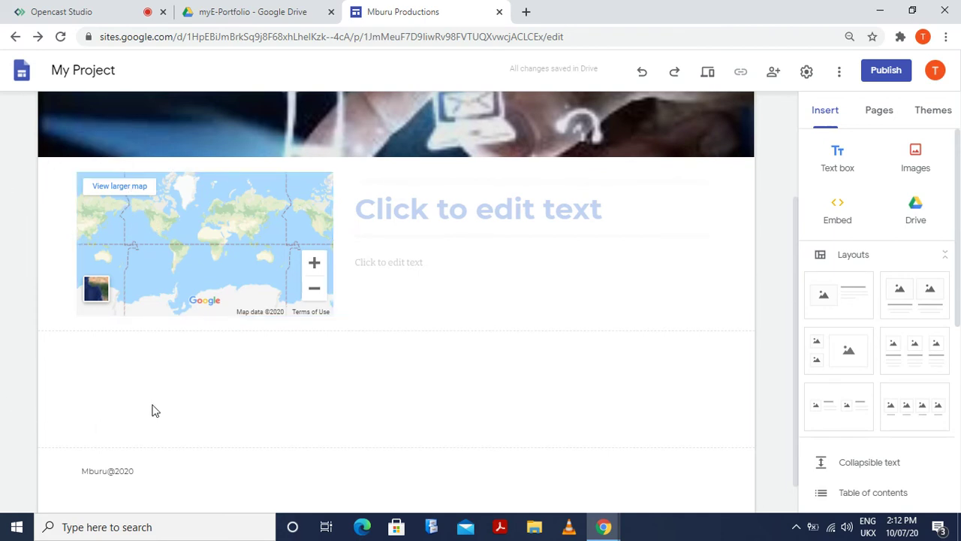
left_click(206, 210)
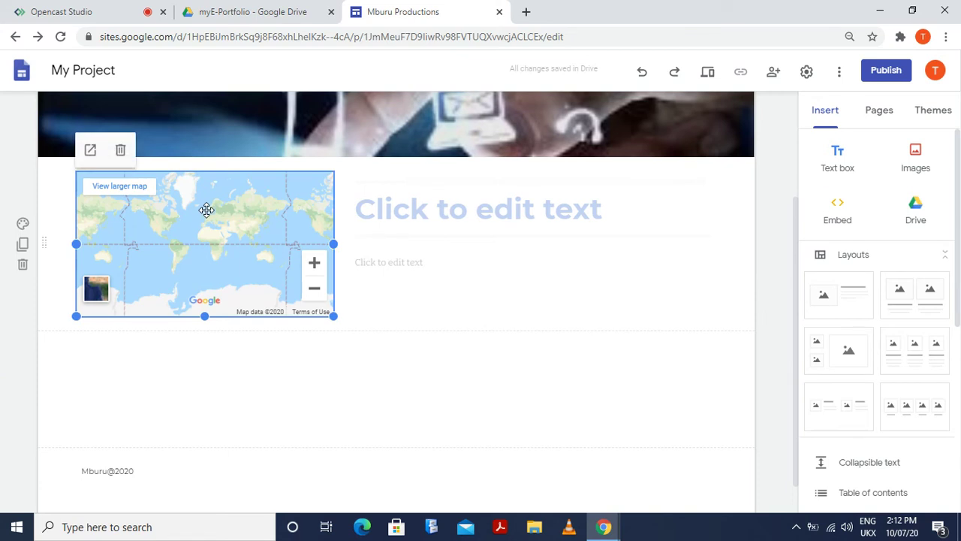
Remove the map, restore the empty image placeholder, and open Google Image Search via Select image
key("Delete")
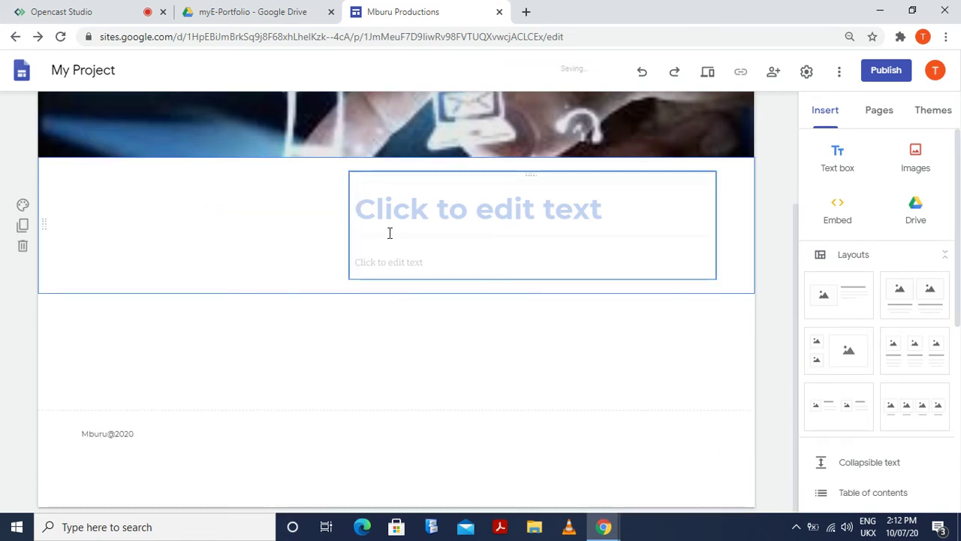
key("ctrl+z")
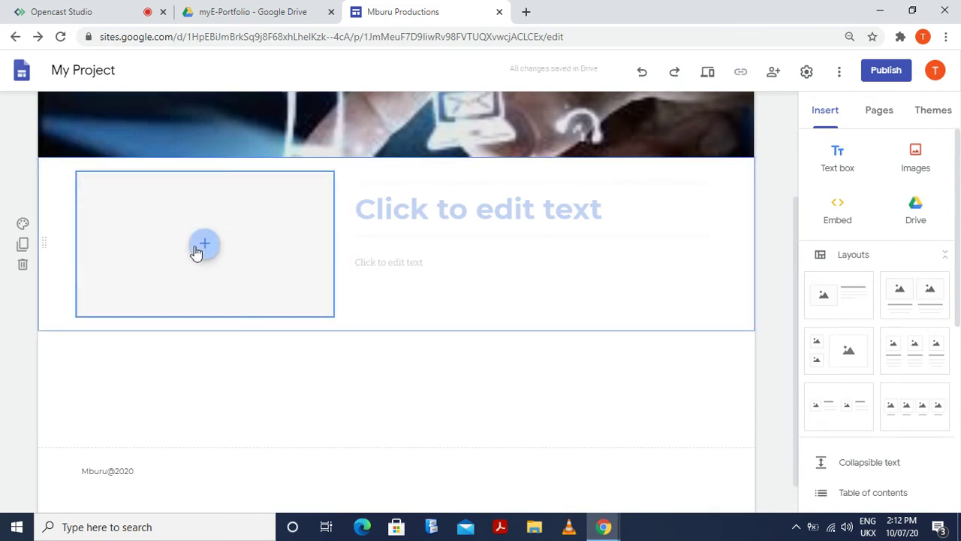
left_click(202, 249)
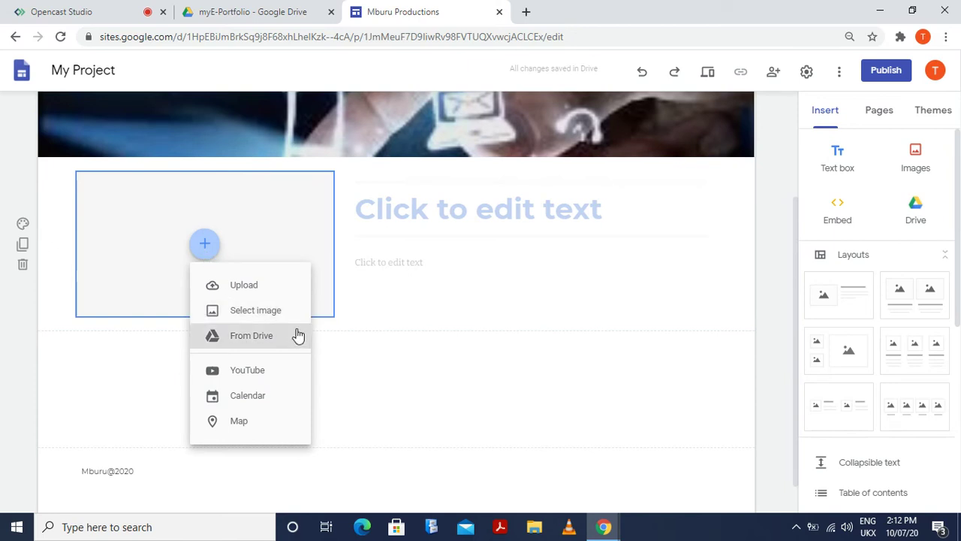
left_click(281, 312)
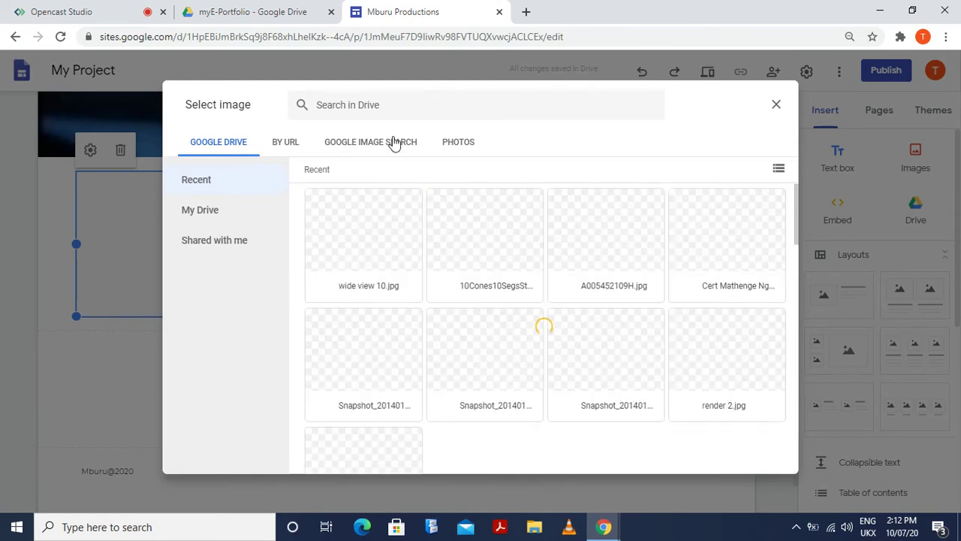
left_click(393, 142)
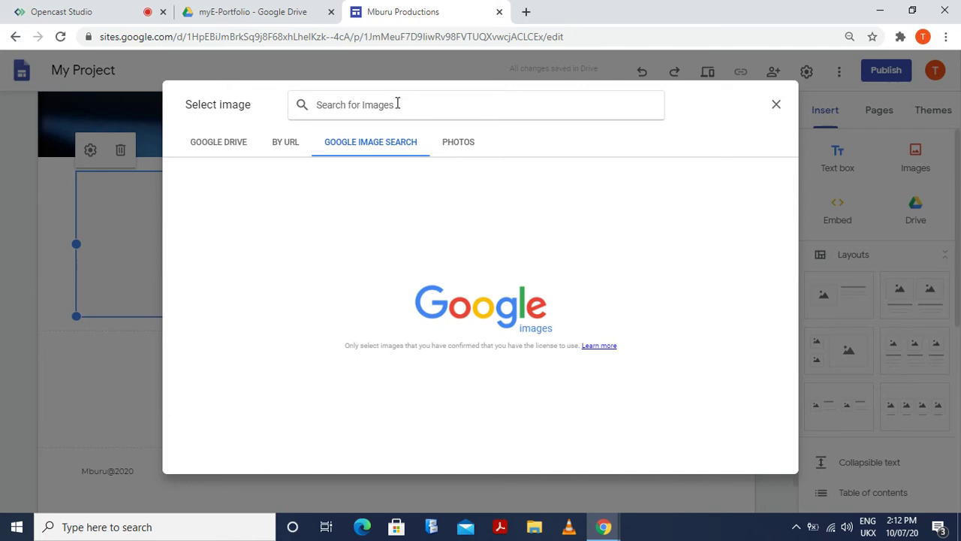
Search Google Images for 'Interactivity' and browse through the results
type("Inter")
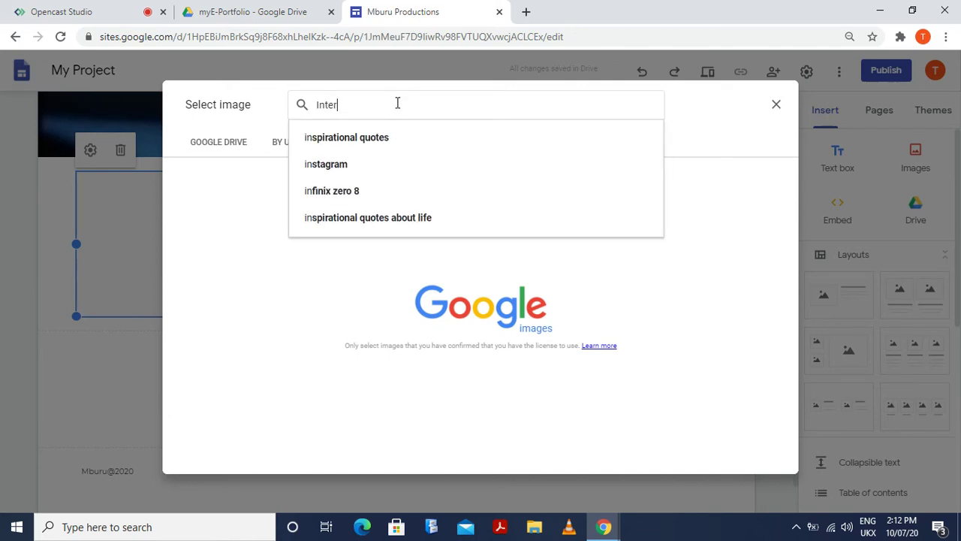
type("active")
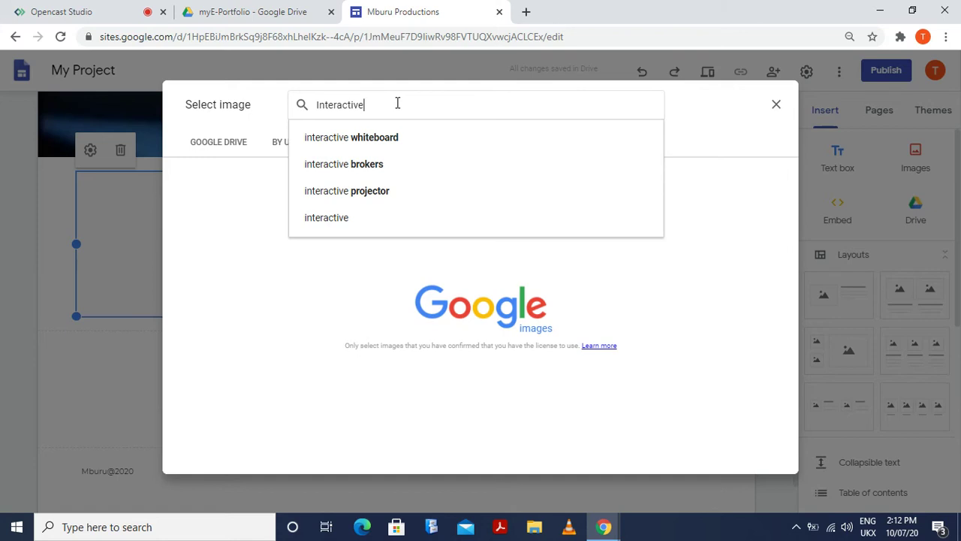
key("BackSpace")
type("ity")
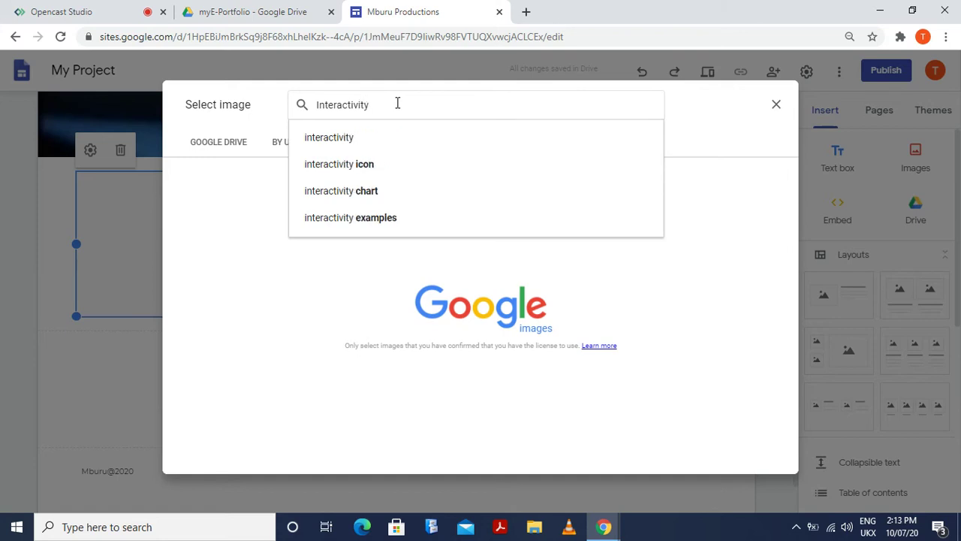
key("Return")
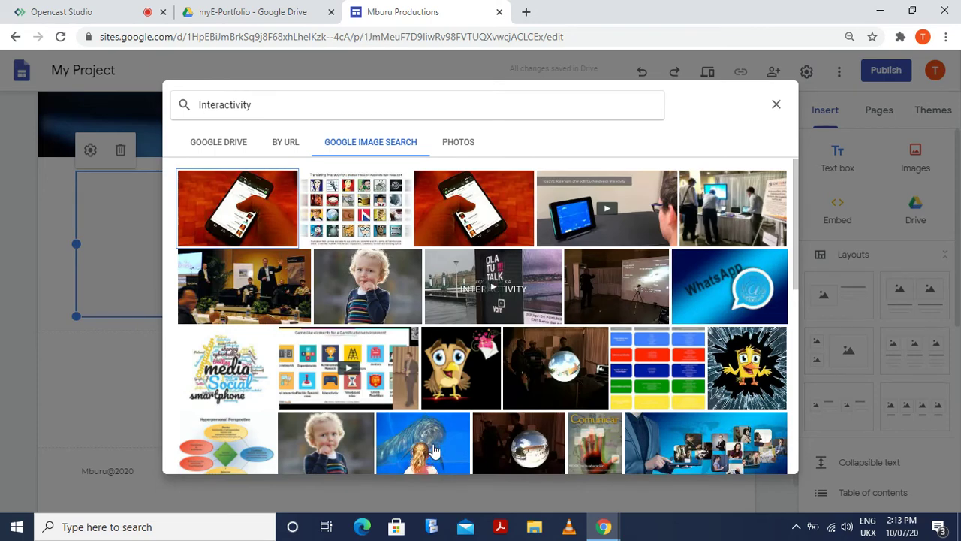
scroll(451, 409, "down", 2)
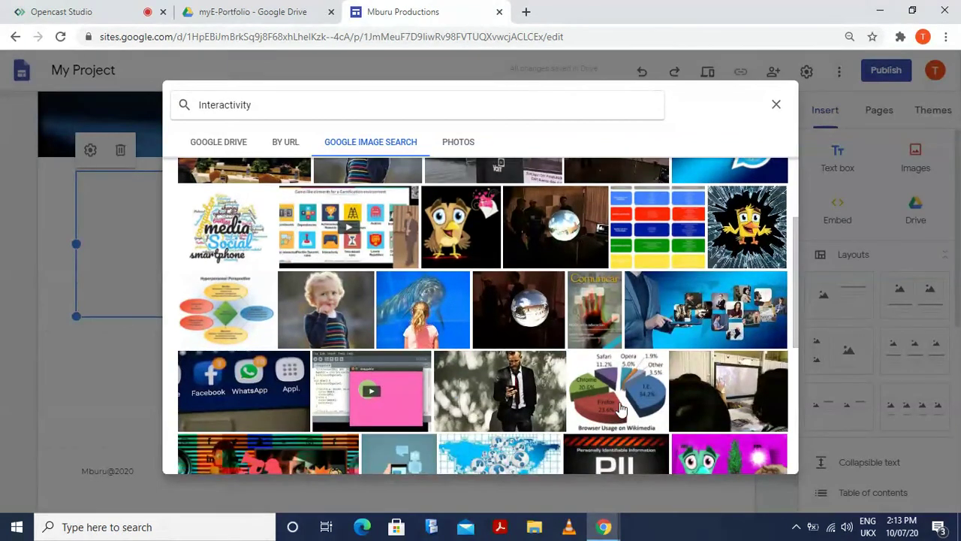
scroll(614, 418, "down", 2)
scroll(614, 418, "down", 1)
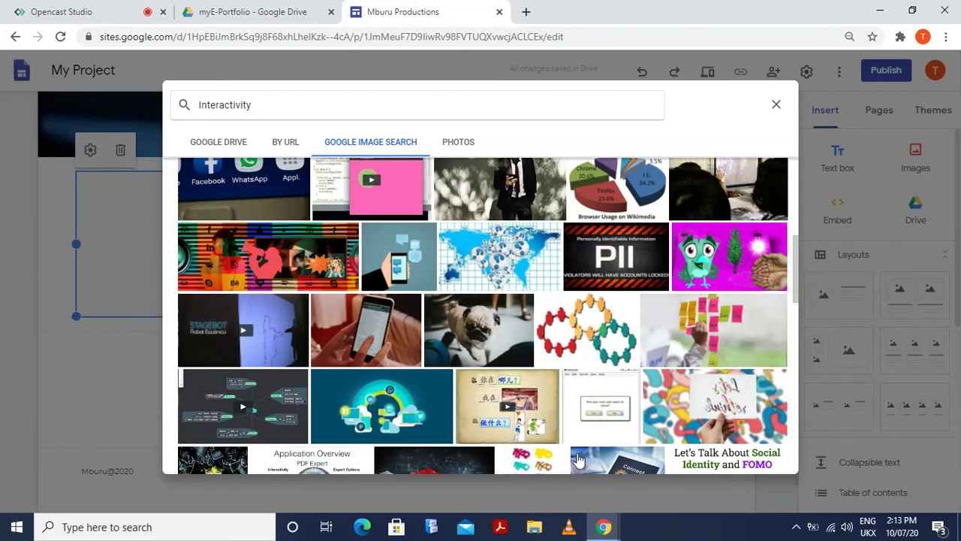
scroll(547, 425, "down", 2)
scroll(547, 425, "down", 4)
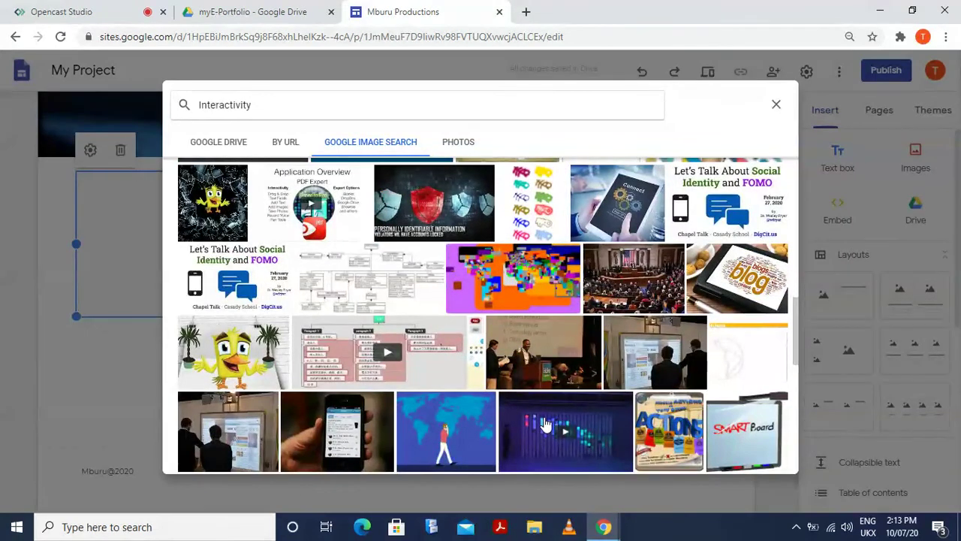
scroll(546, 425, "down", 5)
scroll(546, 422, "down", 2)
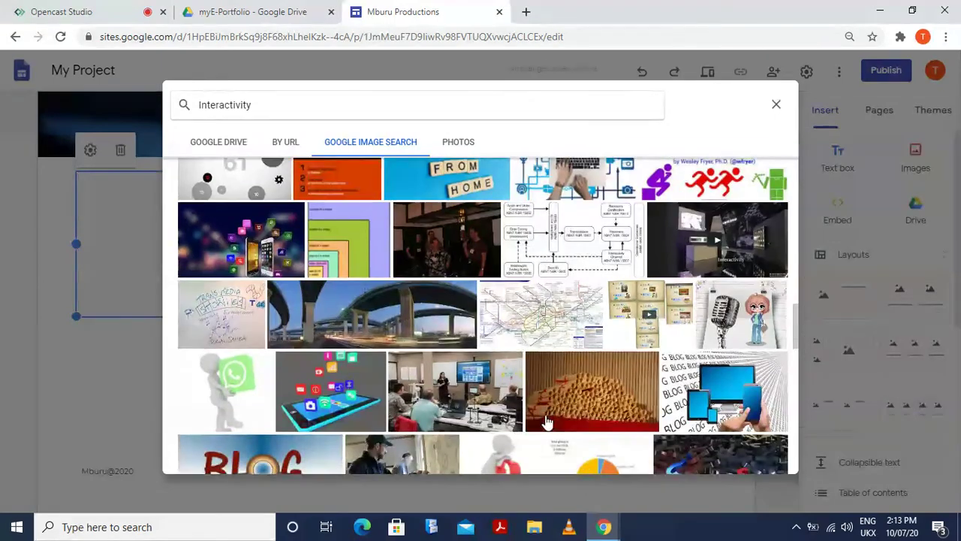
scroll(547, 422, "down", 3)
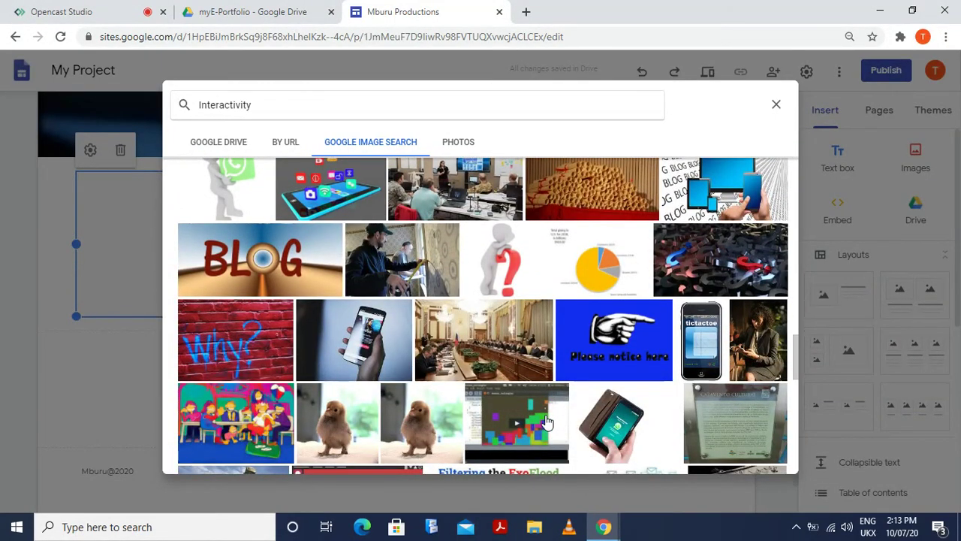
scroll(546, 422, "down", 2)
scroll(547, 422, "down", 3)
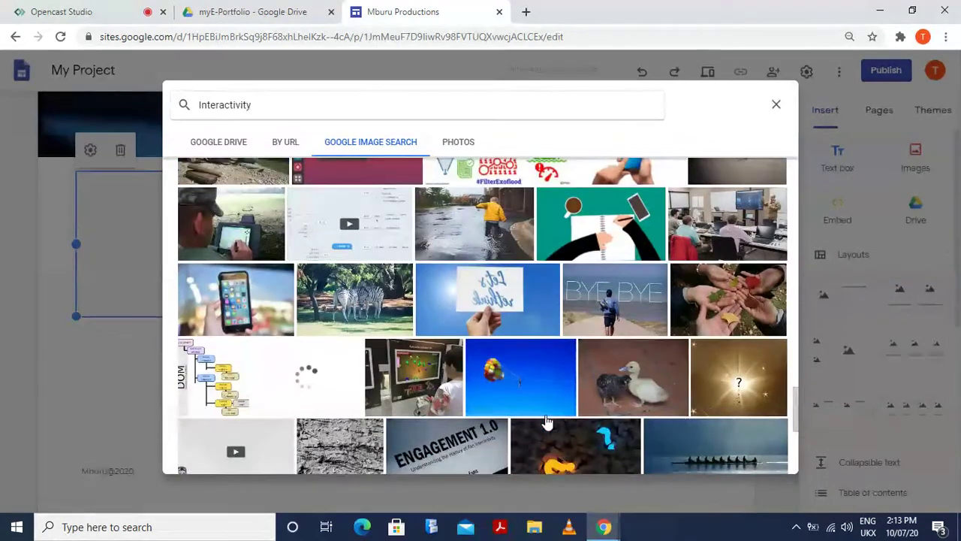
scroll(547, 422, "down", 3)
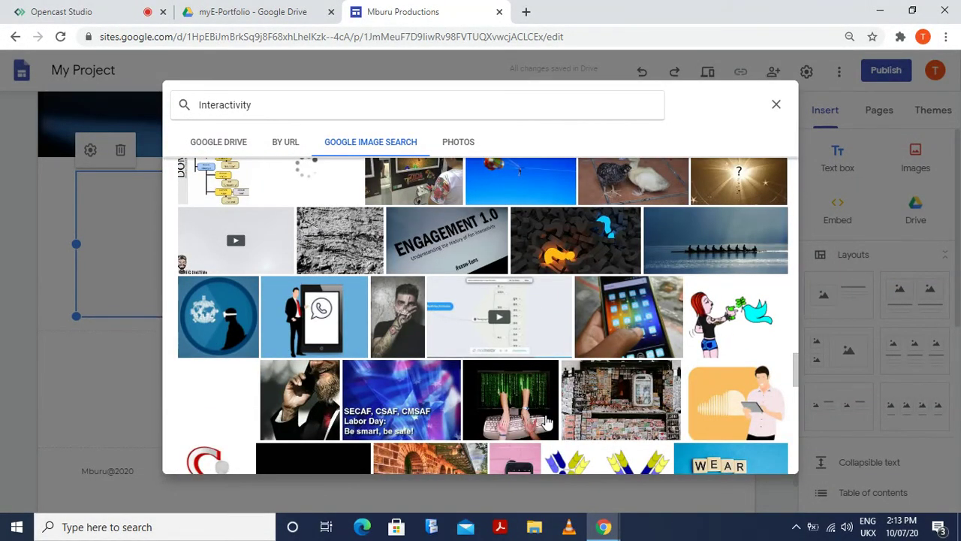
scroll(547, 422, "down", 7)
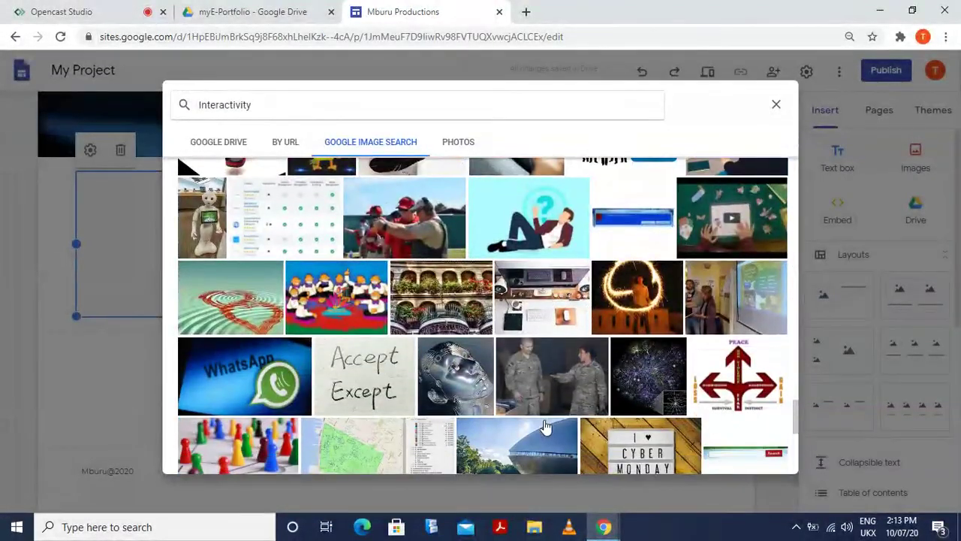
scroll(547, 426, "down", 2)
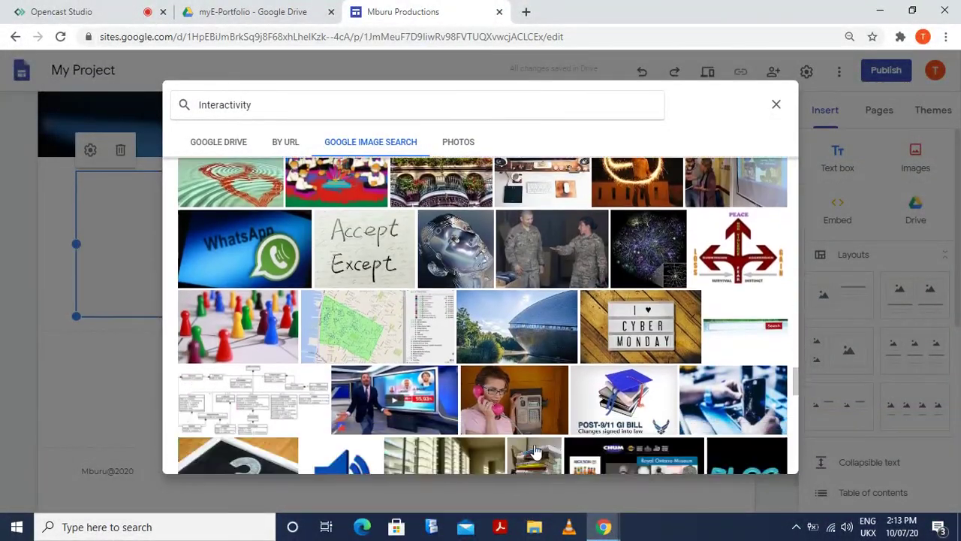
scroll(534, 449, "up", 8)
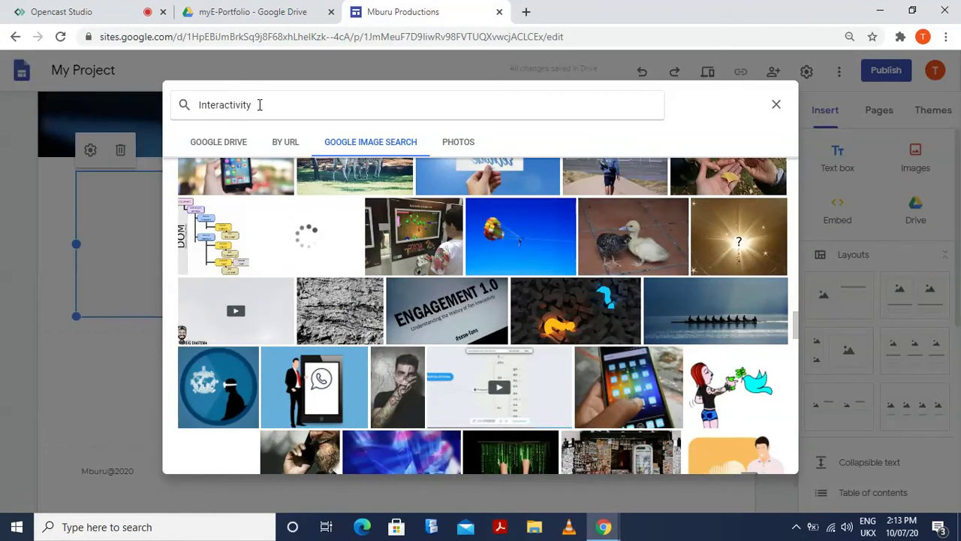
Search again for 'communication' and insert the hand with communication icons picture
left_click_drag(259, 104, 172, 112)
type("co")
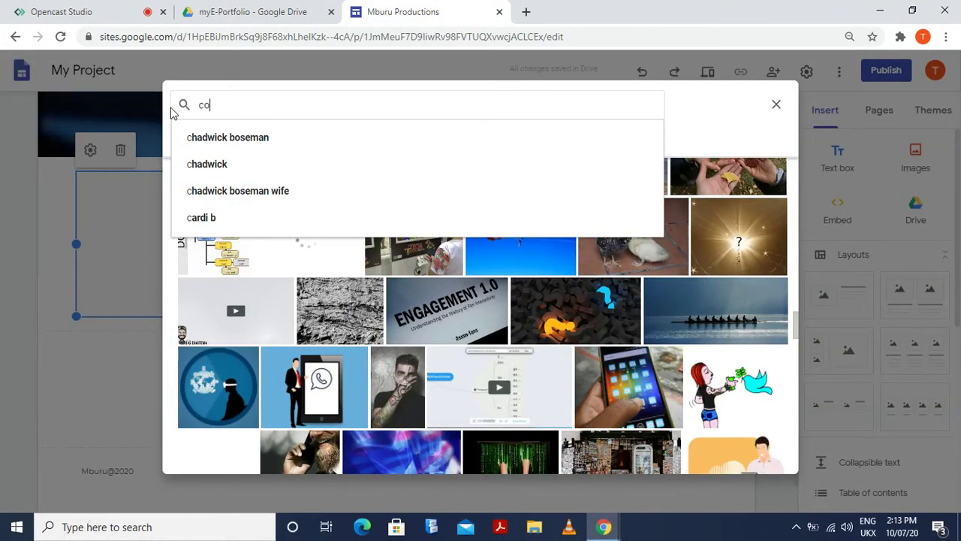
type("mmunication")
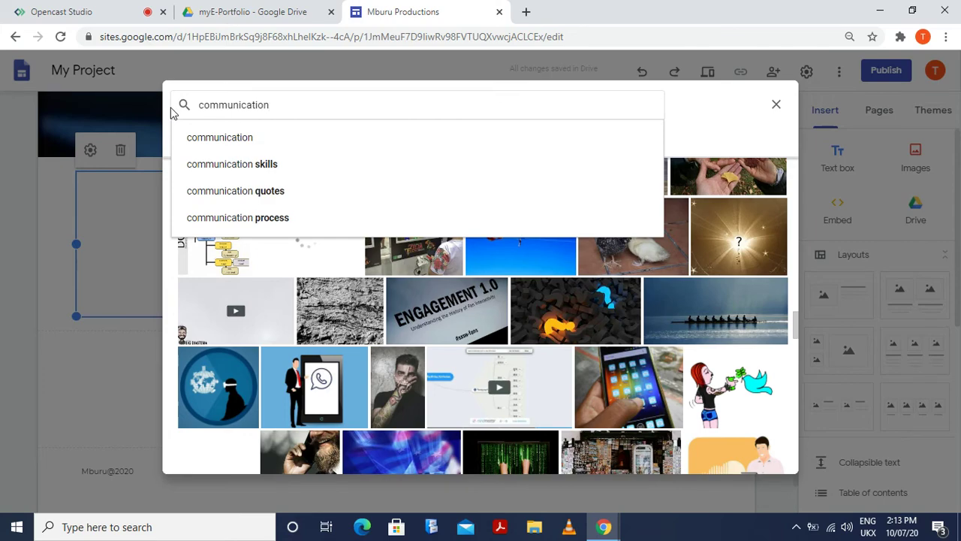
key("Return")
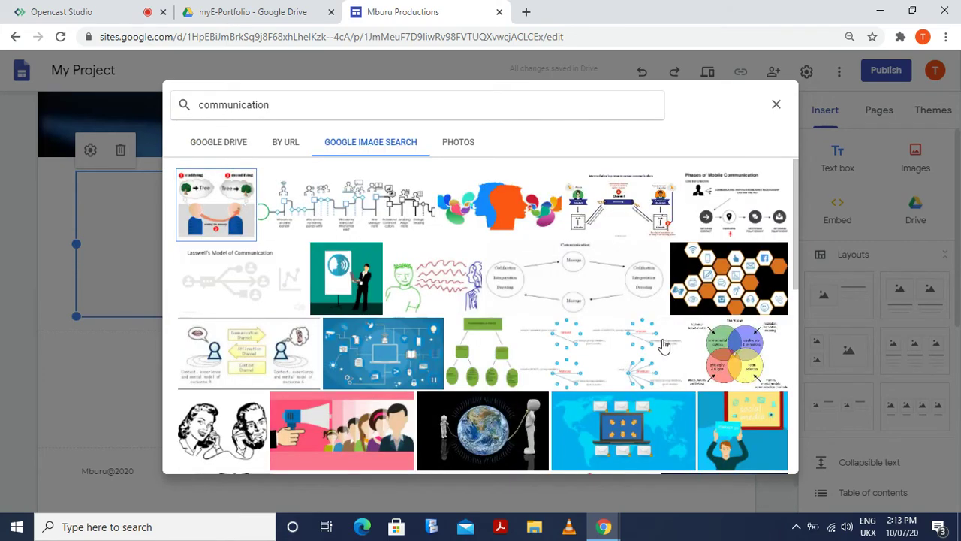
scroll(661, 345, "down", 6)
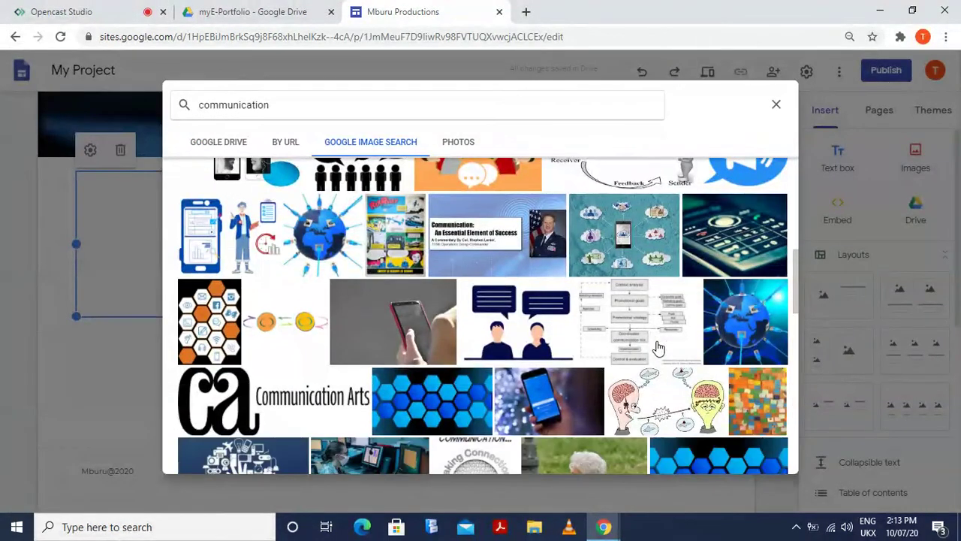
scroll(658, 347, "down", 3)
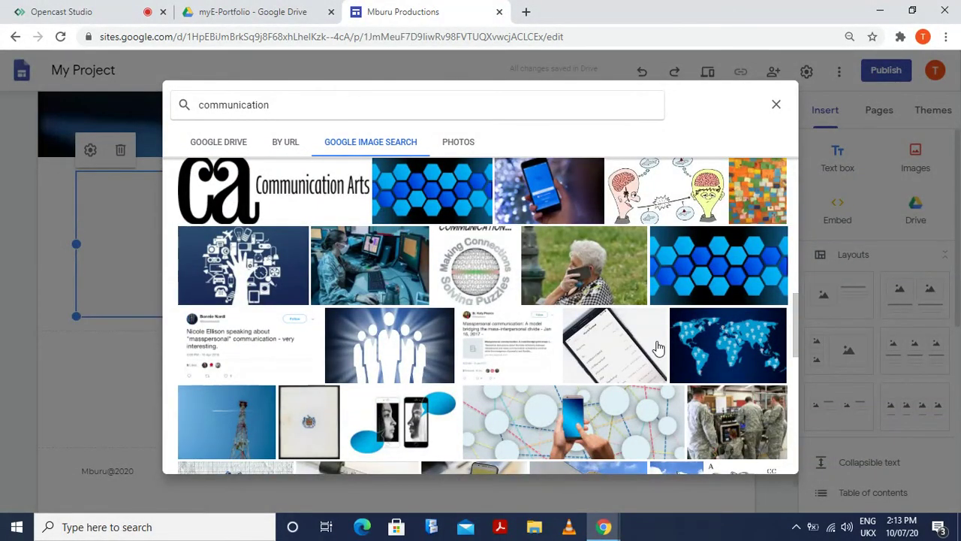
scroll(657, 347, "down", 1)
scroll(658, 347, "up", 1)
left_click(261, 278)
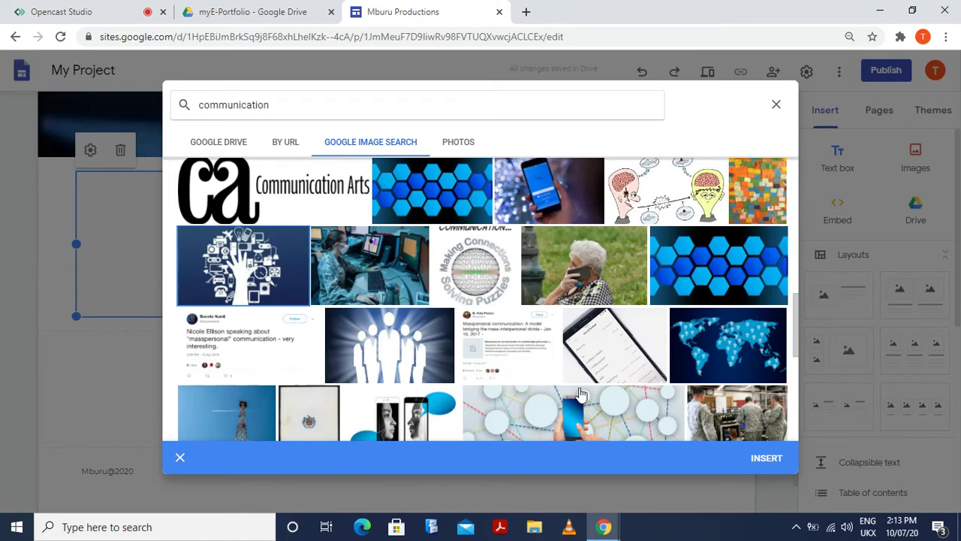
left_click(755, 458)
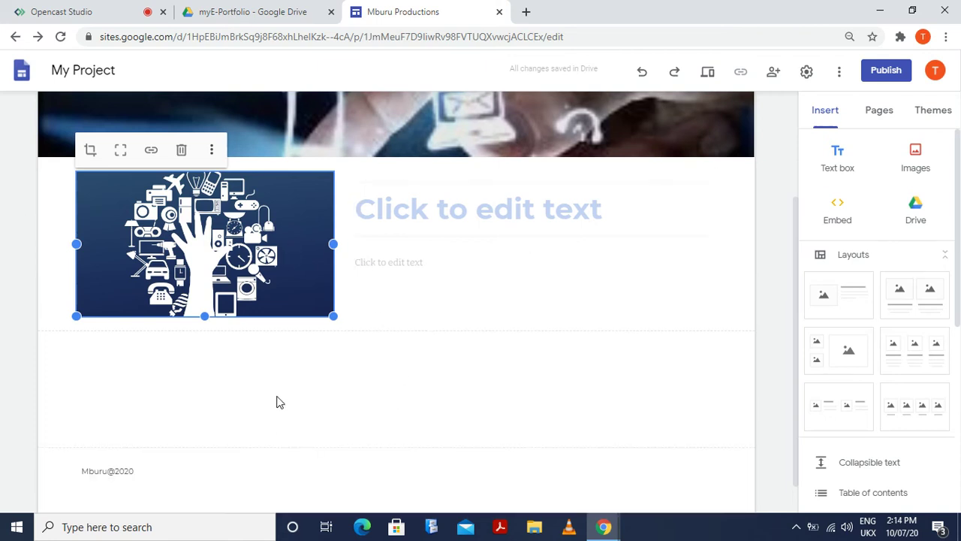
Delete the empty title box beside the hand image and start editing the remaining text box
left_click(276, 402)
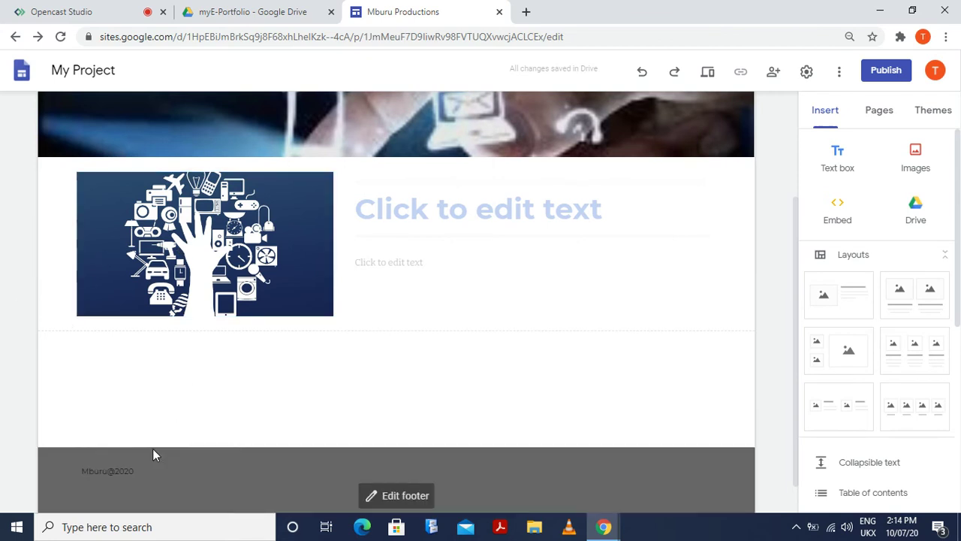
left_click(425, 217)
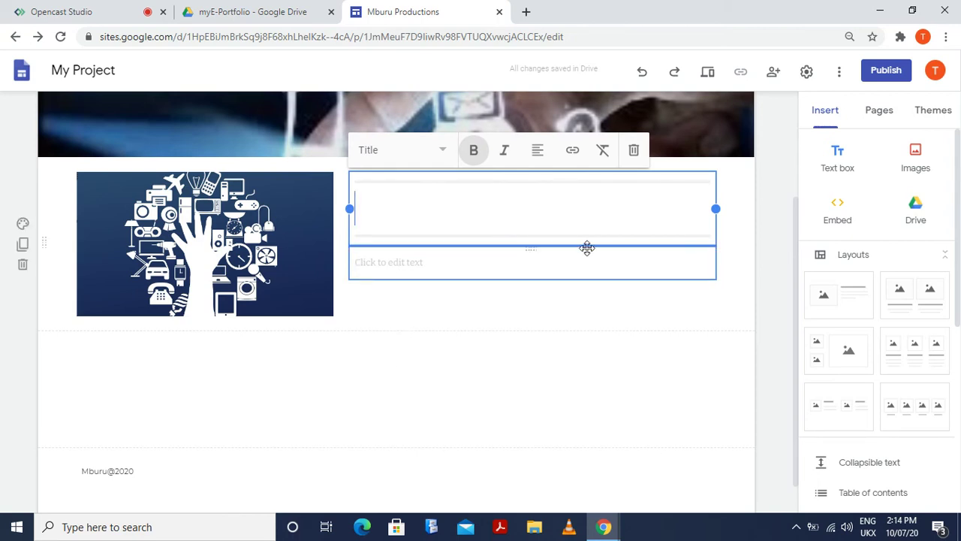
left_click(640, 150)
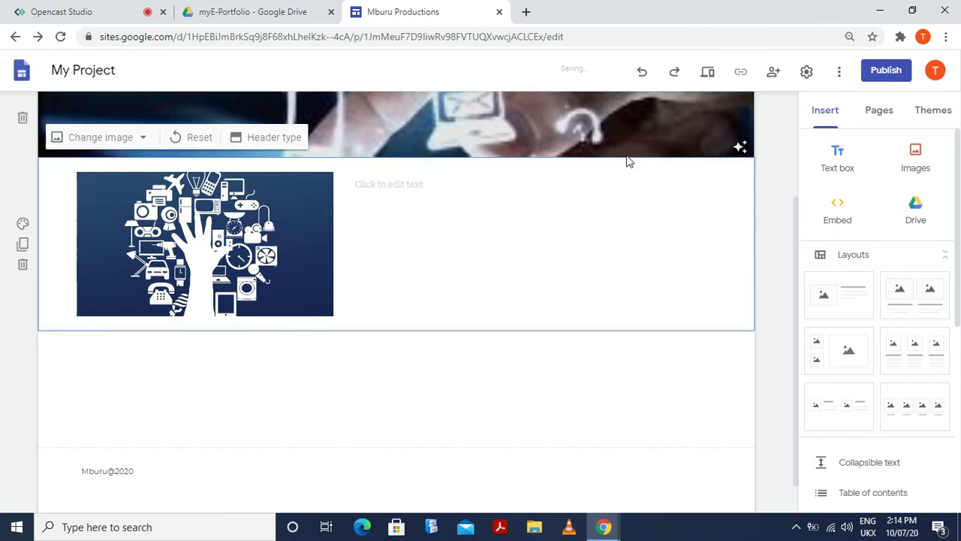
left_click(406, 191)
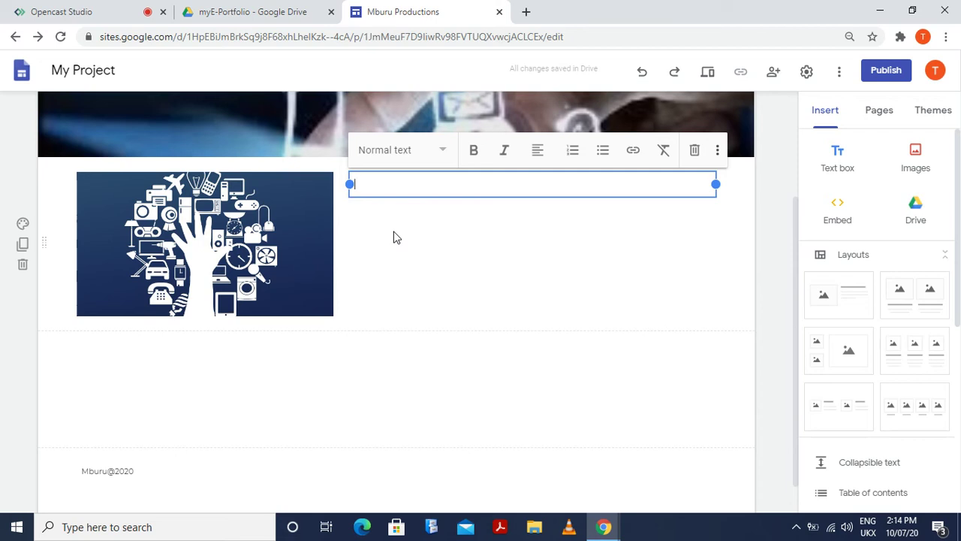
Type the labels Location:, Phone: and E-mail: on separate lines
type("Conta")
key("BackSpace")
key("BackSpace")
key("BackSpace")
key("BackSpace")
key("BackSpace")
type("Phone:")
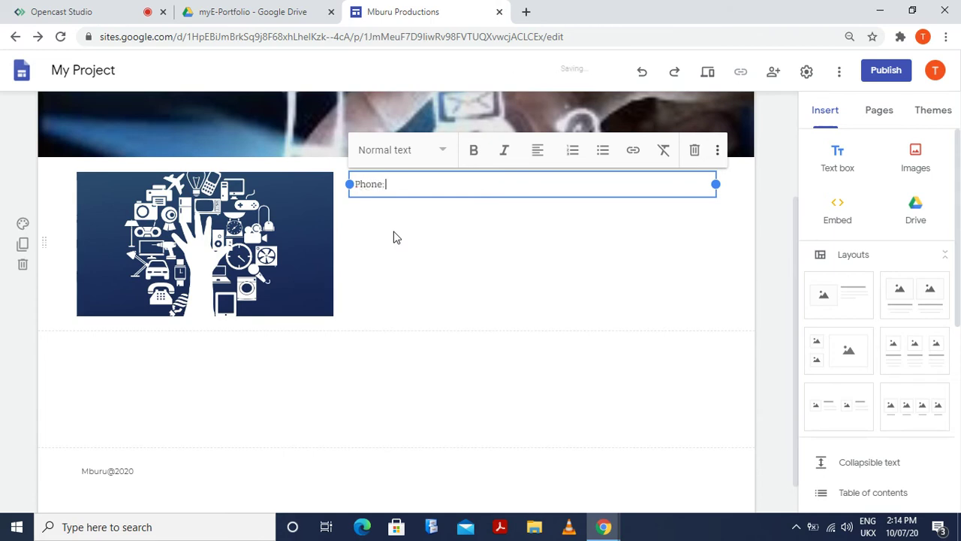
key("Return")
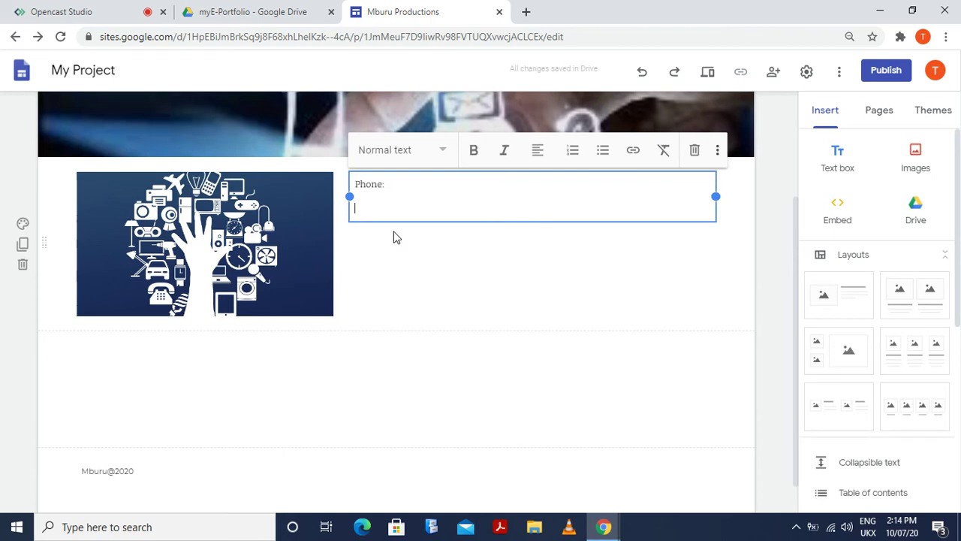
type("E-mail")
key("Up")
key("Home")
key("Return")
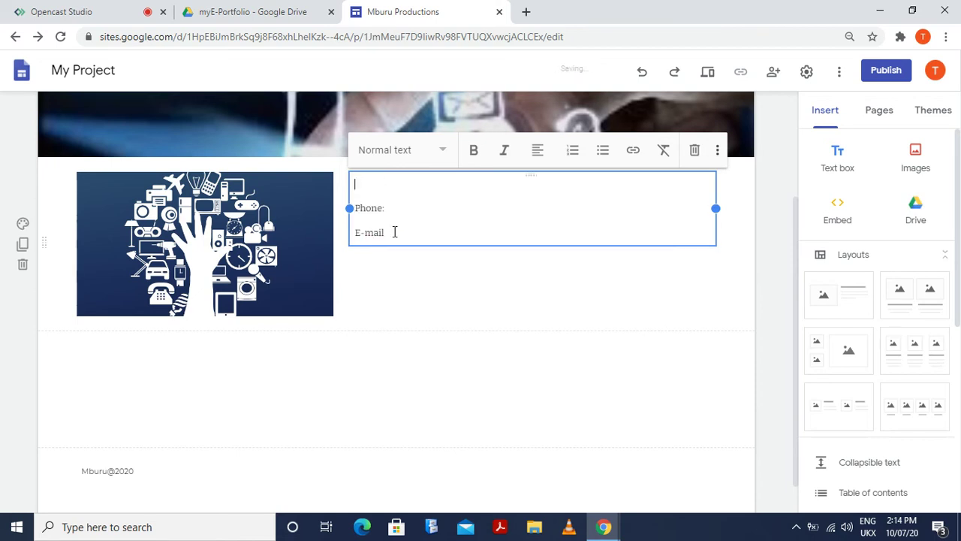
type("Location")
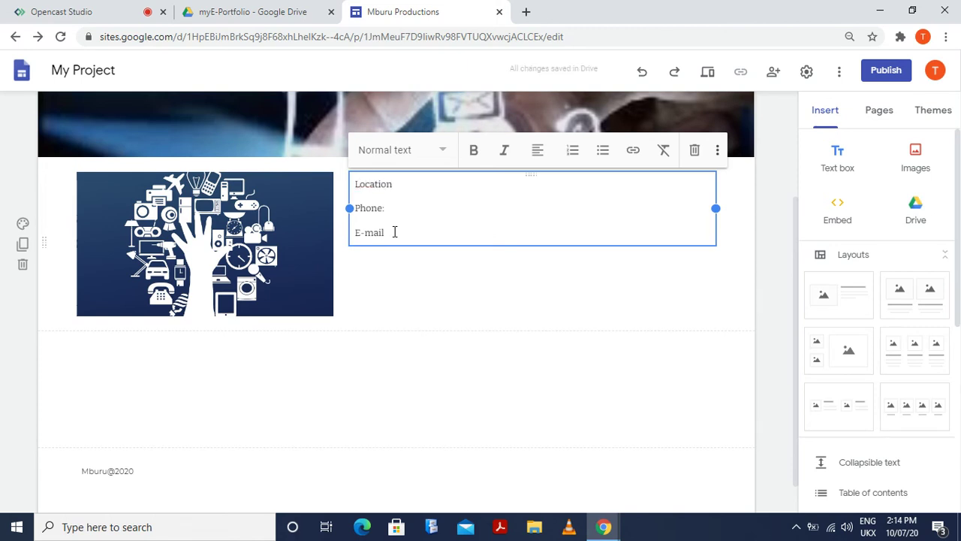
type(":")
key("Down")
key("Down")
type(":")
key("Return")
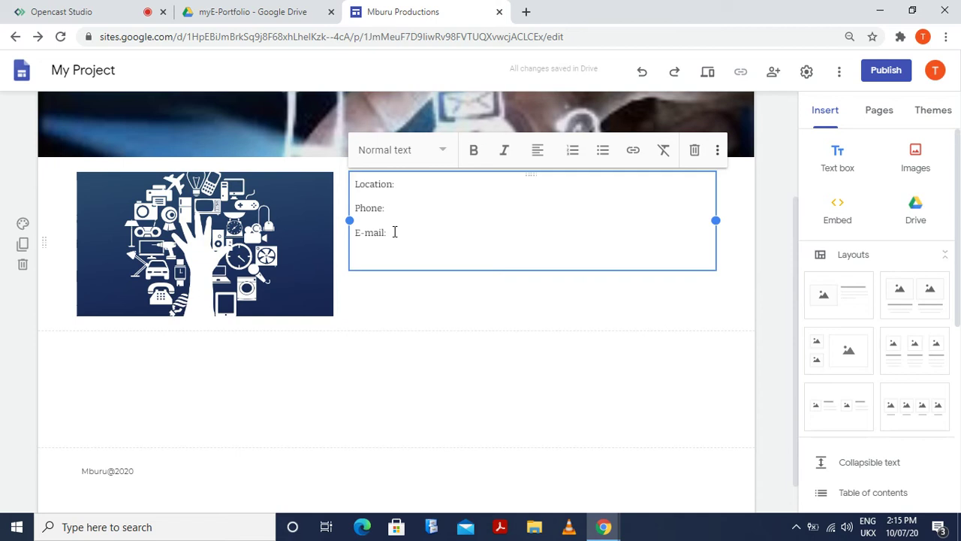
Add Facebook, Twitter and Instagram: lines below, correcting the 'Twutter' typo
type("Faceboo")
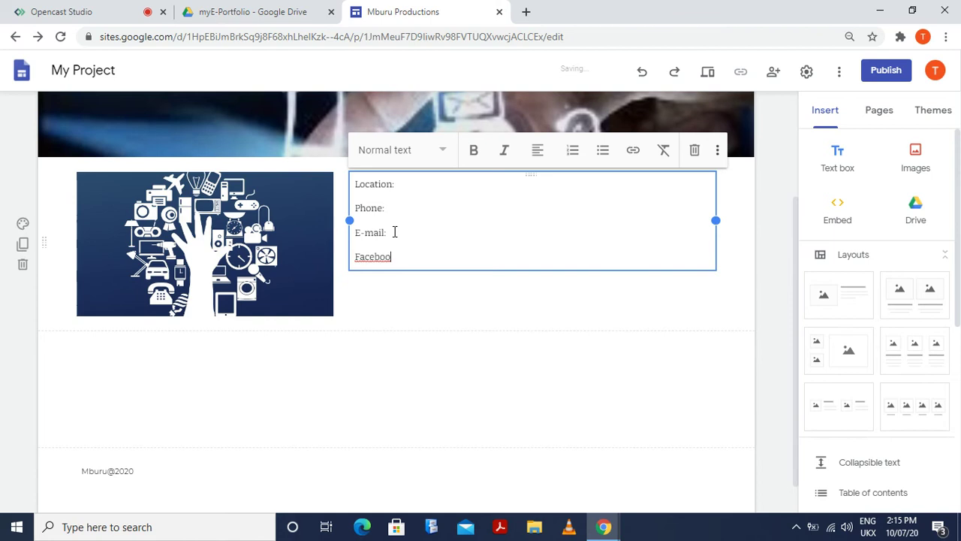
type("k")
key("Return")
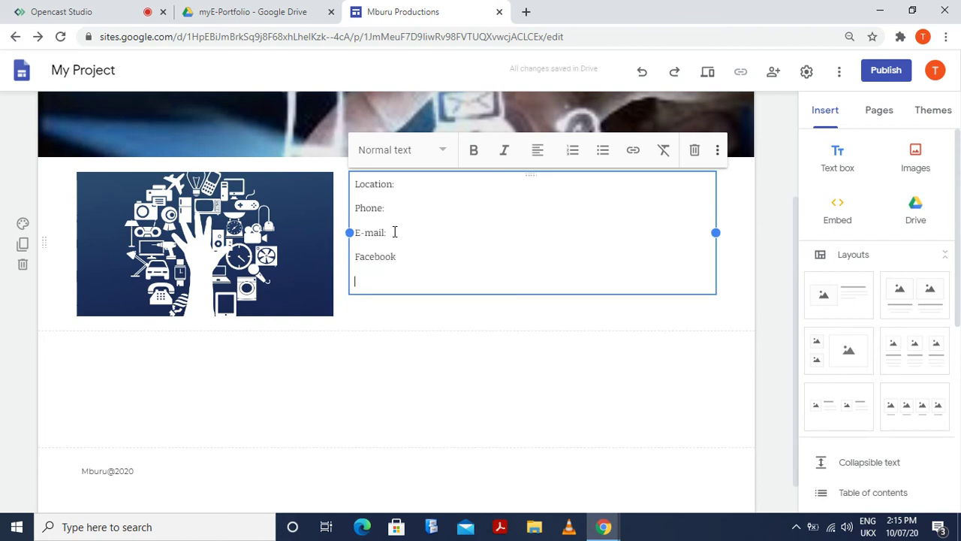
type("Twut")
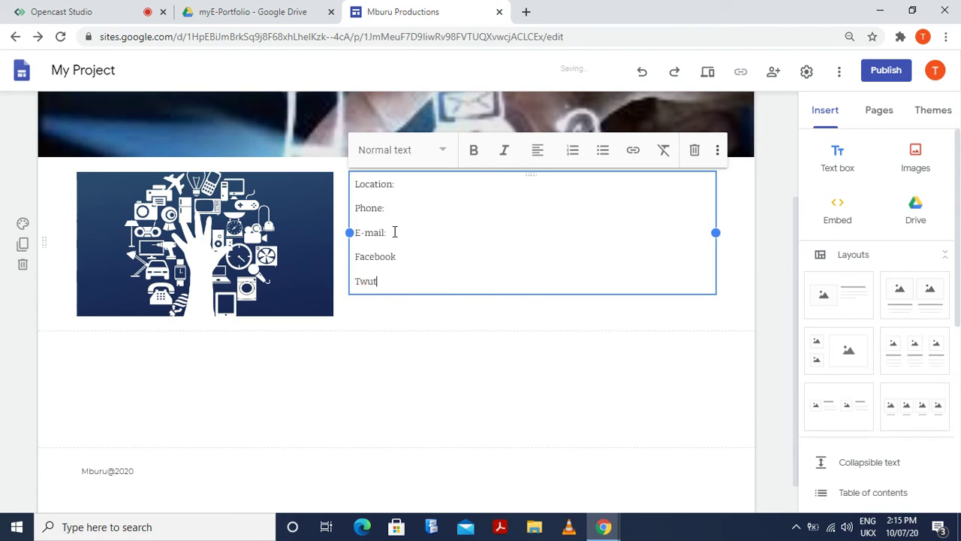
type("ter")
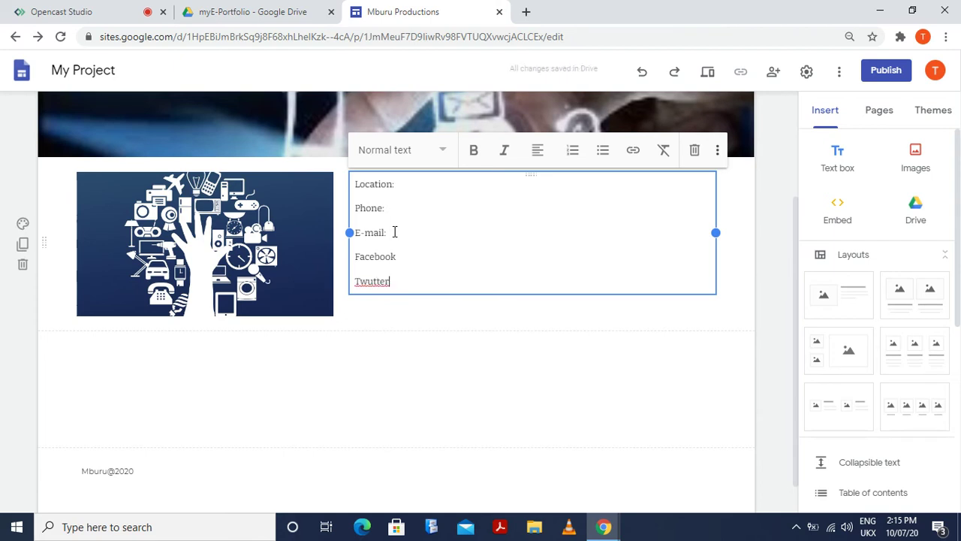
key("Left")
key("Left")
key("Left")
key("Left")
key("BackSpace")
type("i")
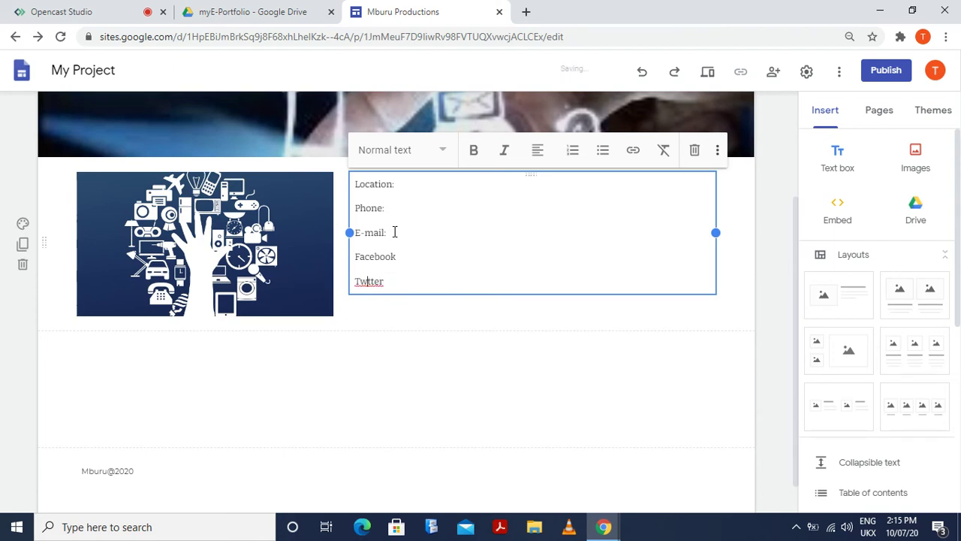
key("End")
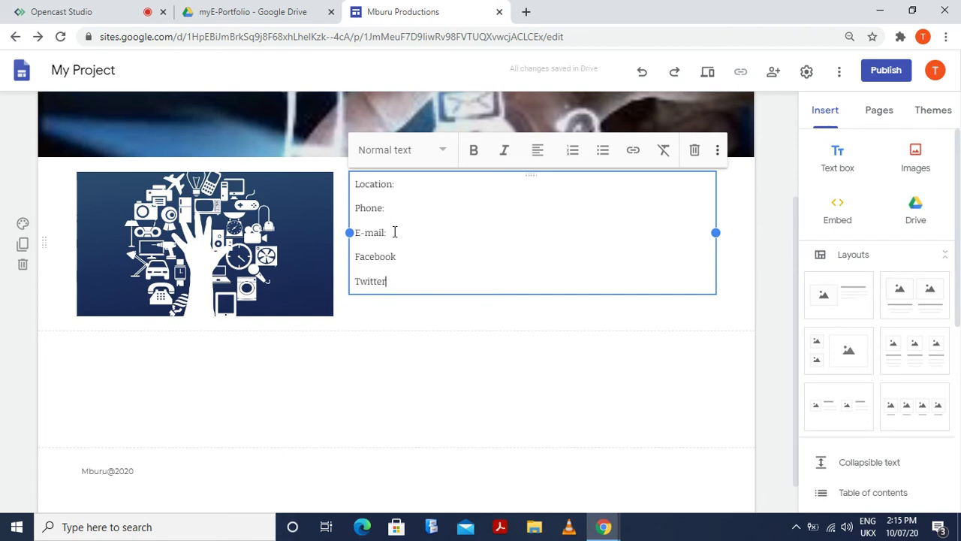
key("Return")
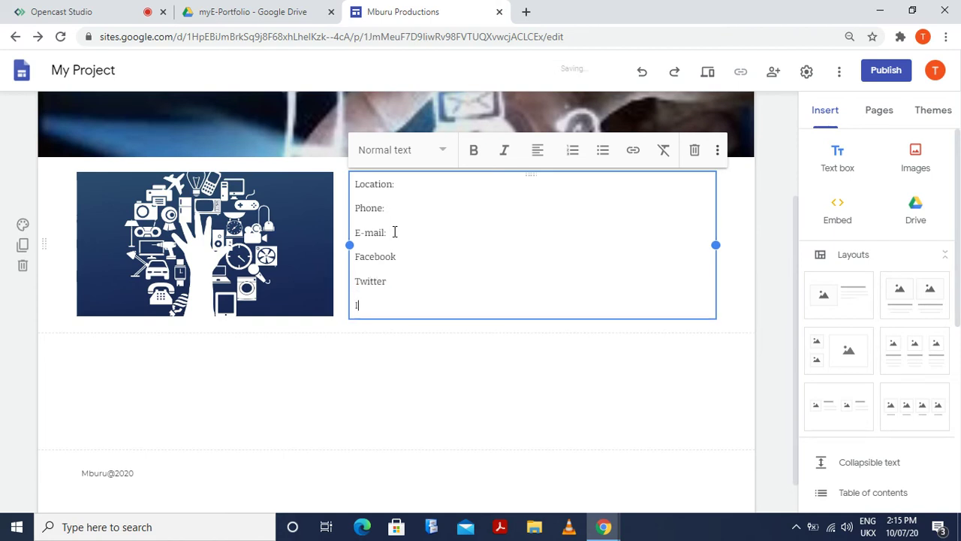
type("Instagram:")
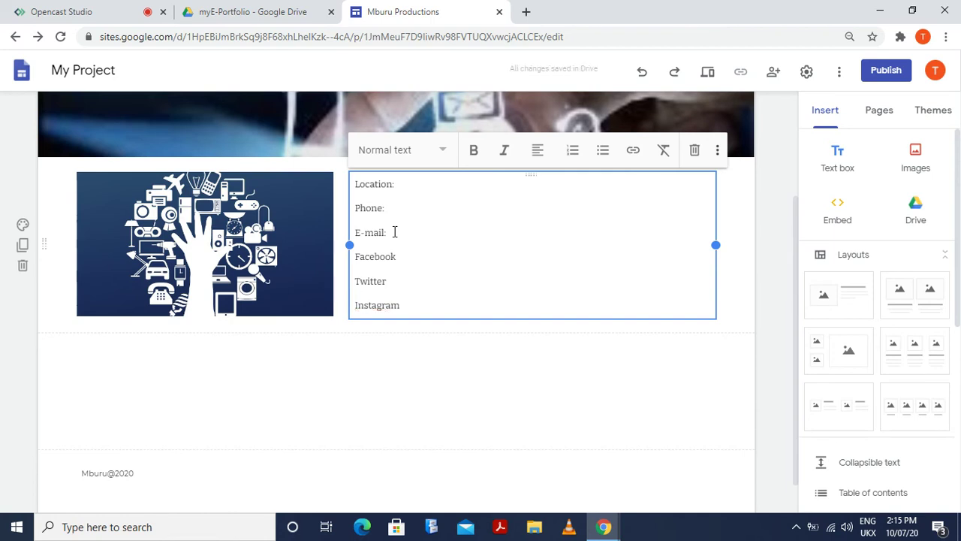
key("Return")
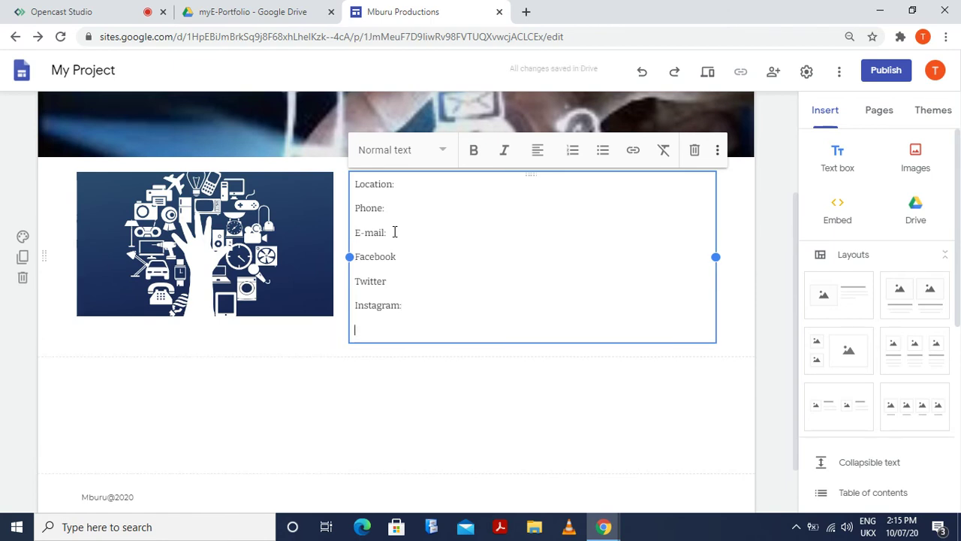
key("BackSpace")
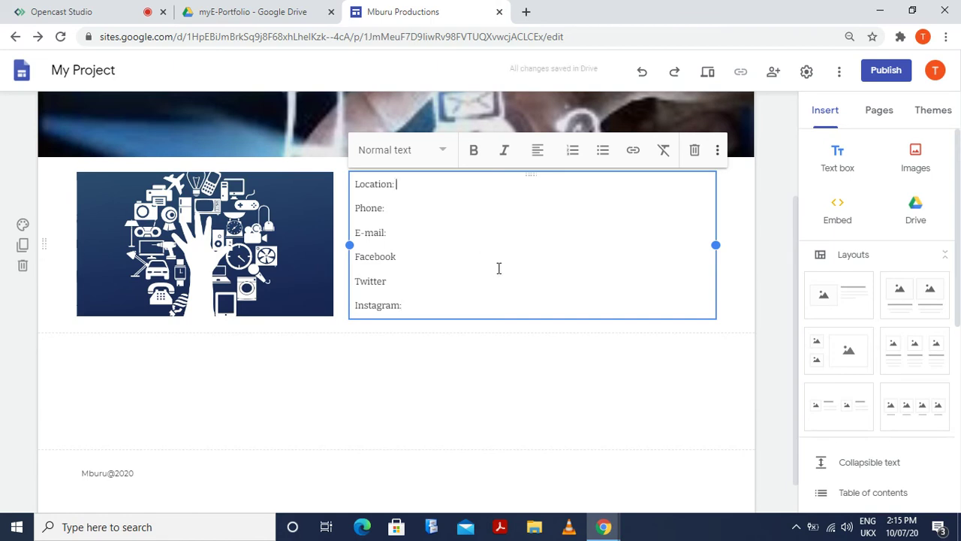
Enter the location, then the phone number in +254 international format
type("Westlands")
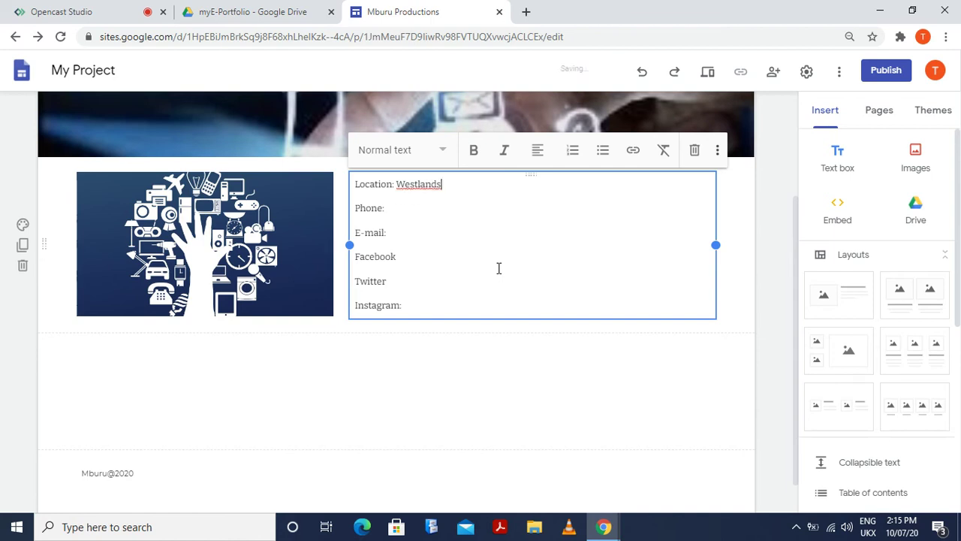
left_click(417, 213)
key("Left")
key("Left")
key("Left")
key("Left")
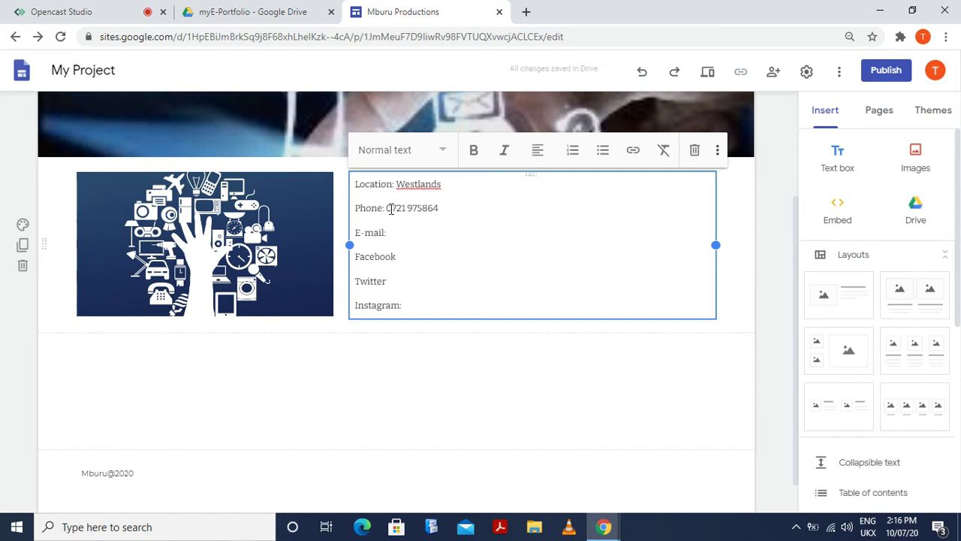
key("BackSpace")
type("+254")
Fill in the e-mail address, fixing the stray quote mark to an @
left_click(412, 237)
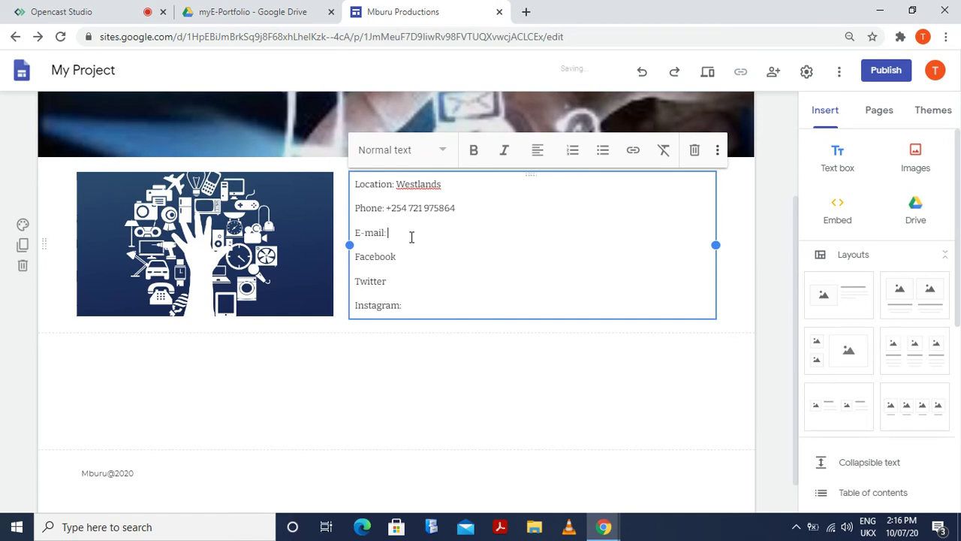
key("Left")
key("Left")
key("Left")
key("Left")
key("Left")
key("Left")
key("Left")
key("Left")
key("Left")
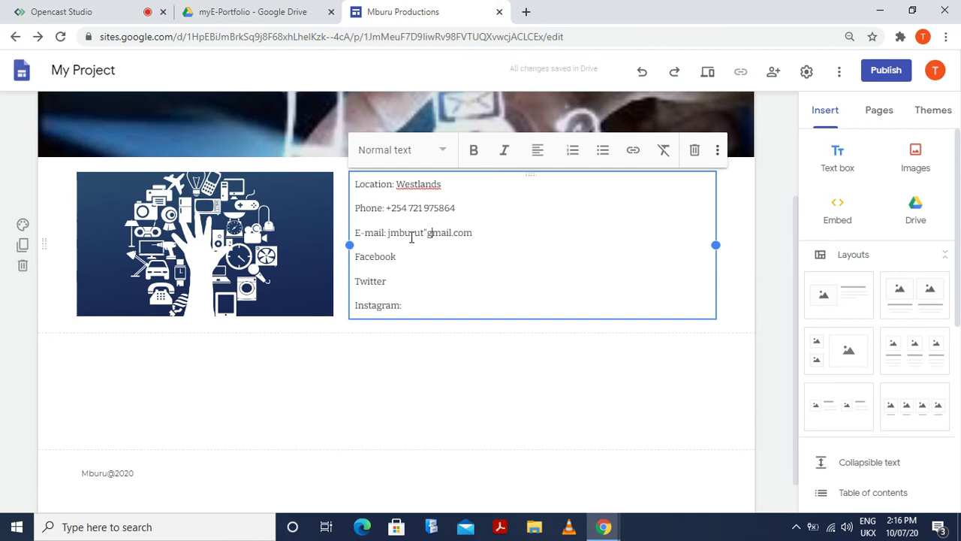
key("BackSpace")
type("@")
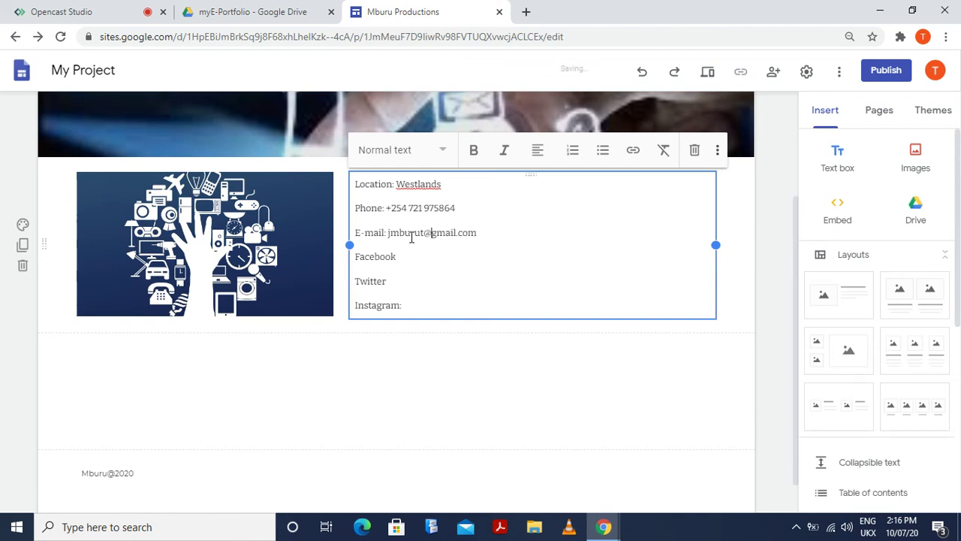
Add the Facebook name and the Twitter handle
left_click(403, 257)
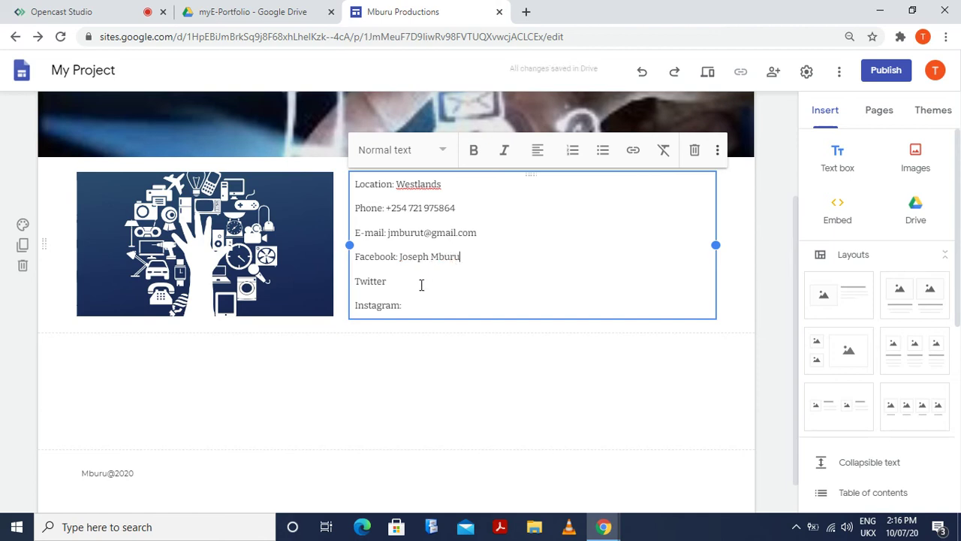
left_click(413, 283)
type("'")
key("BackSpace")
type("@Joe")
Delete the Instagram: line and the empty line left after it
left_click_drag(441, 299, 315, 298)
key("BackSpace")
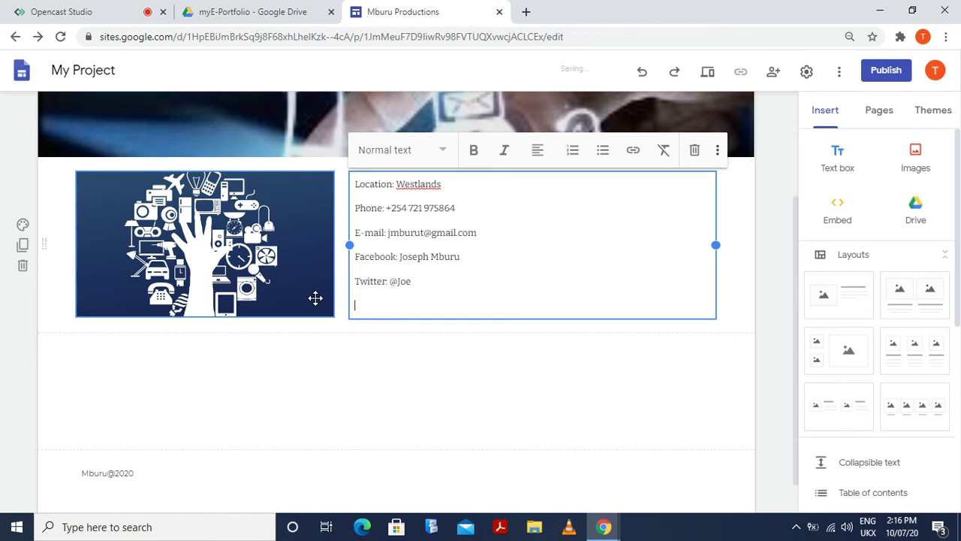
key("BackSpace")
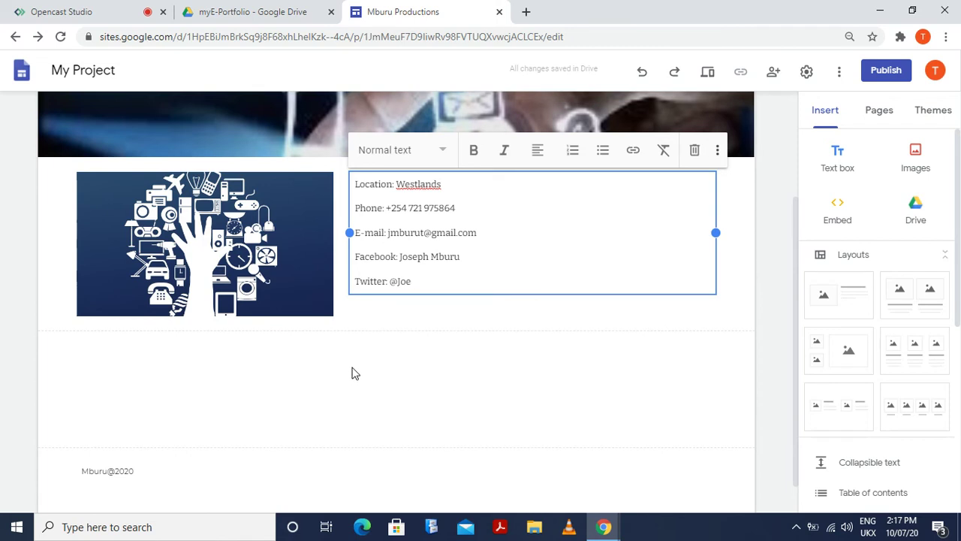
Leave the contact box and go to the Projects page under Presentation
left_click(386, 424)
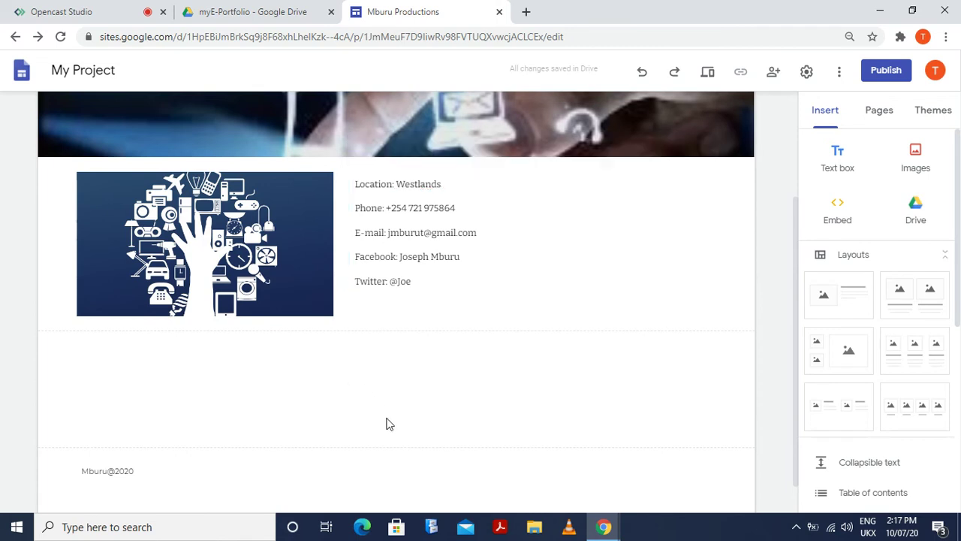
scroll(386, 424, "up", 3)
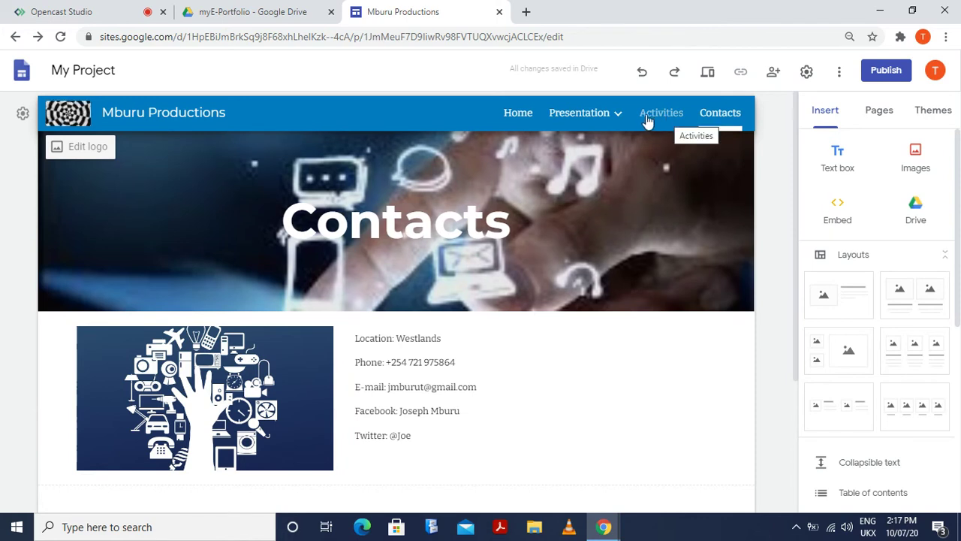
mouse_move(620, 121)
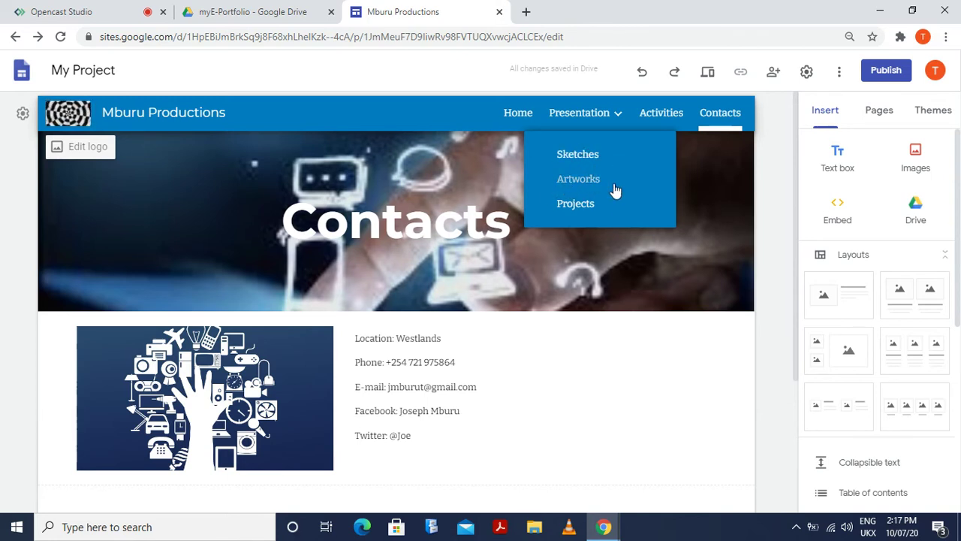
left_click(575, 204)
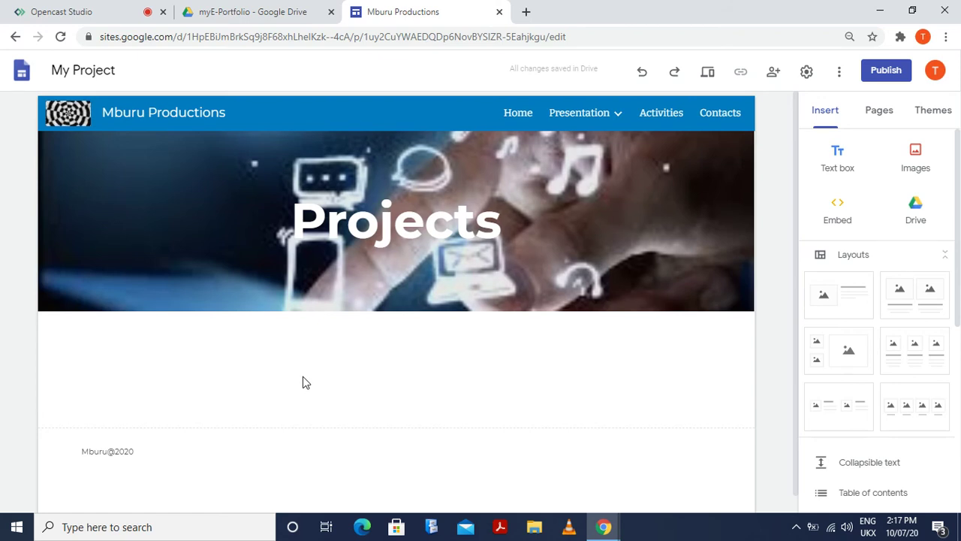
Add an image-and-text layout and put the windo_movie video from Drive in its media slot
left_click(826, 300)
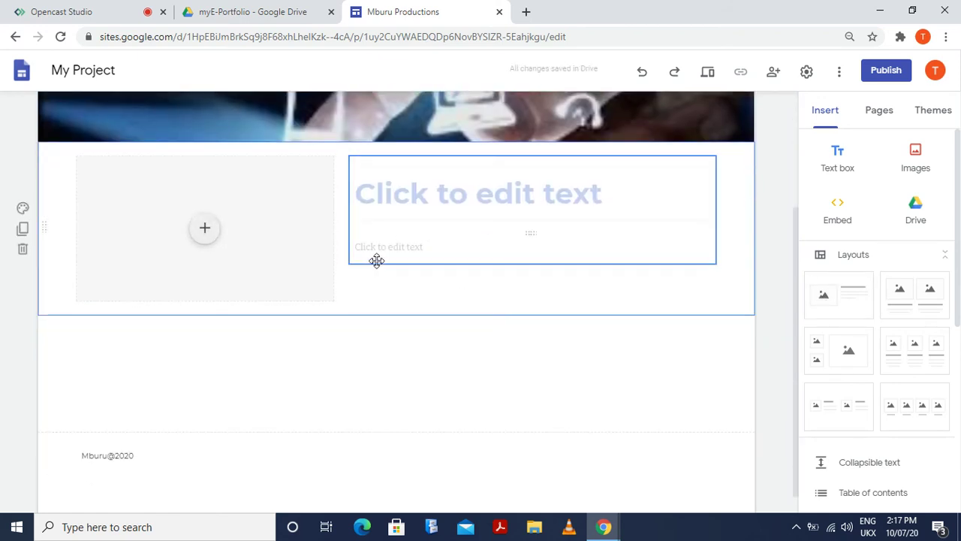
left_click(205, 229)
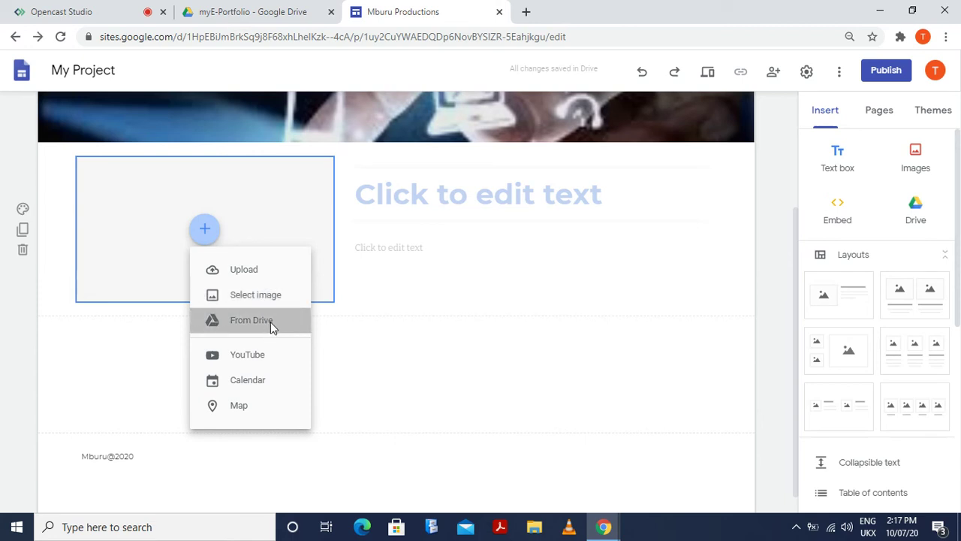
left_click(273, 328)
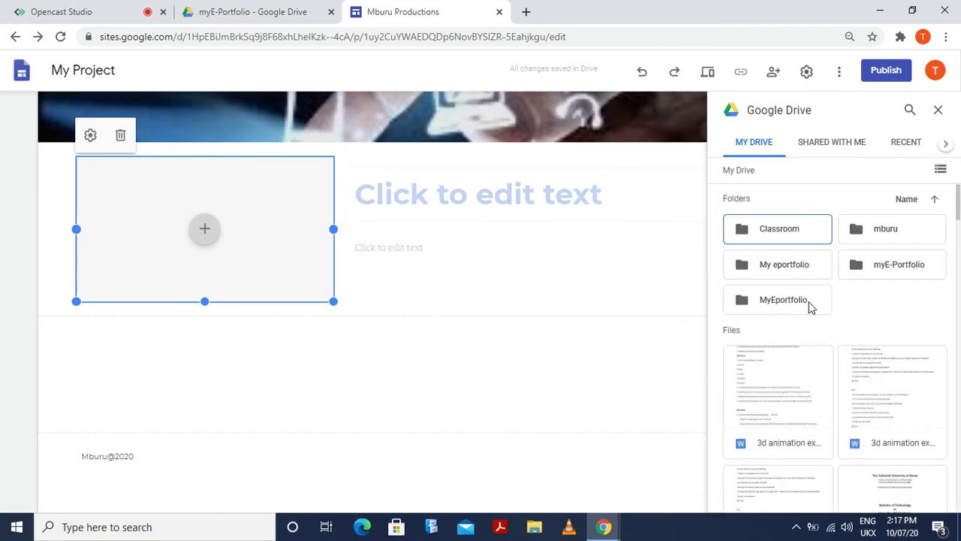
scroll(819, 331, "down", 10)
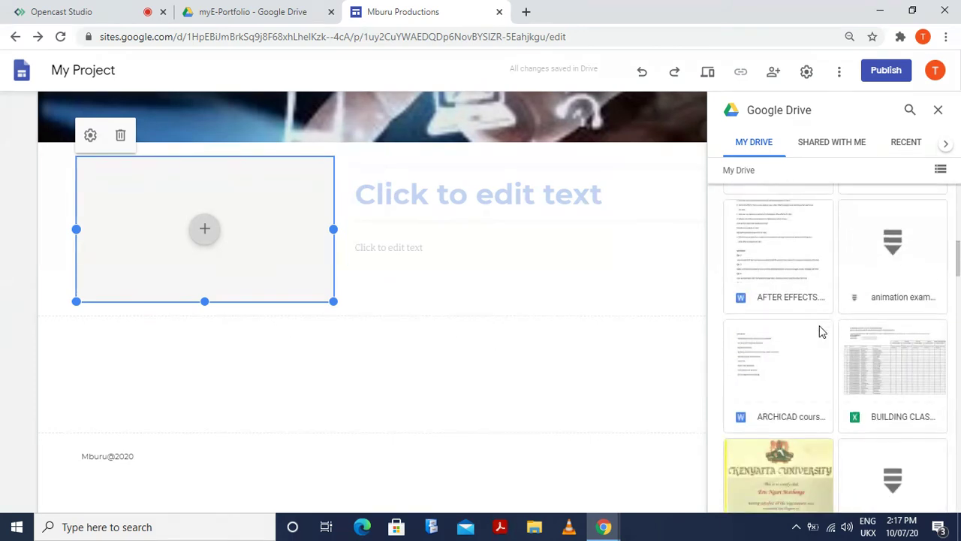
scroll(819, 331, "down", 10)
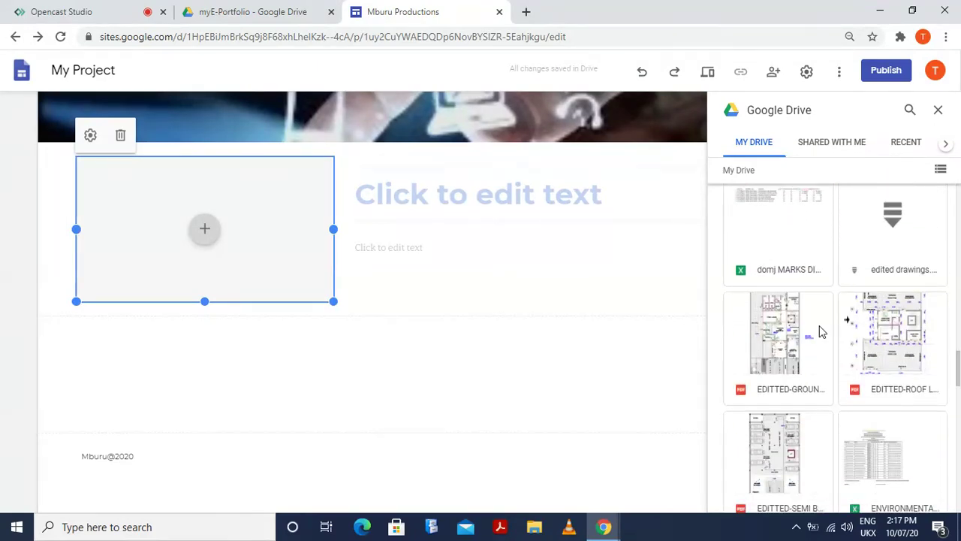
scroll(820, 330, "down", 10)
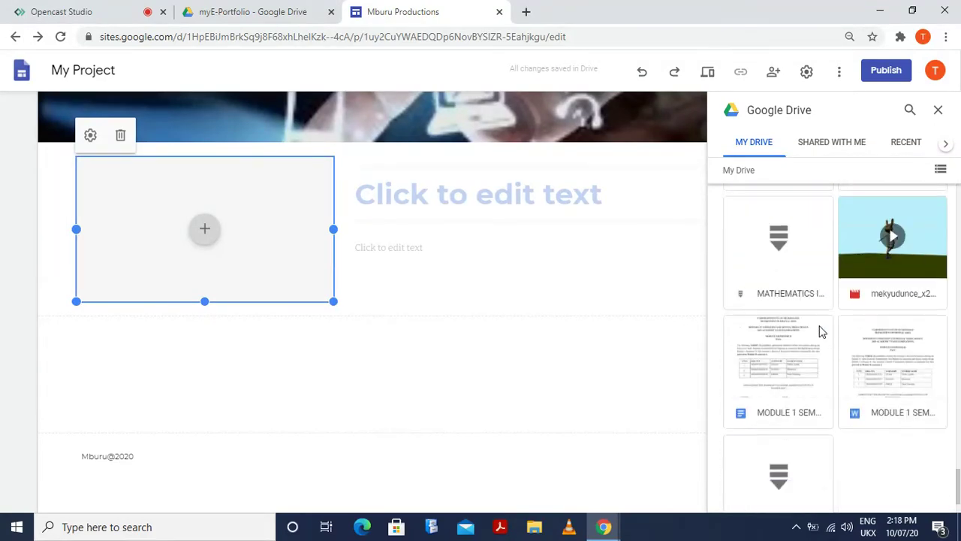
scroll(821, 331, "down", 3)
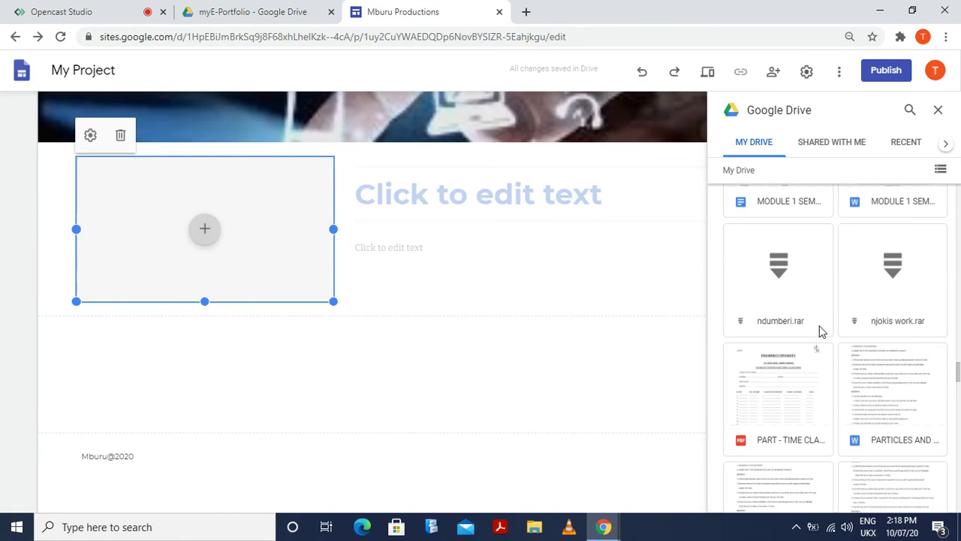
scroll(822, 331, "down", 3)
scroll(821, 331, "down", 6)
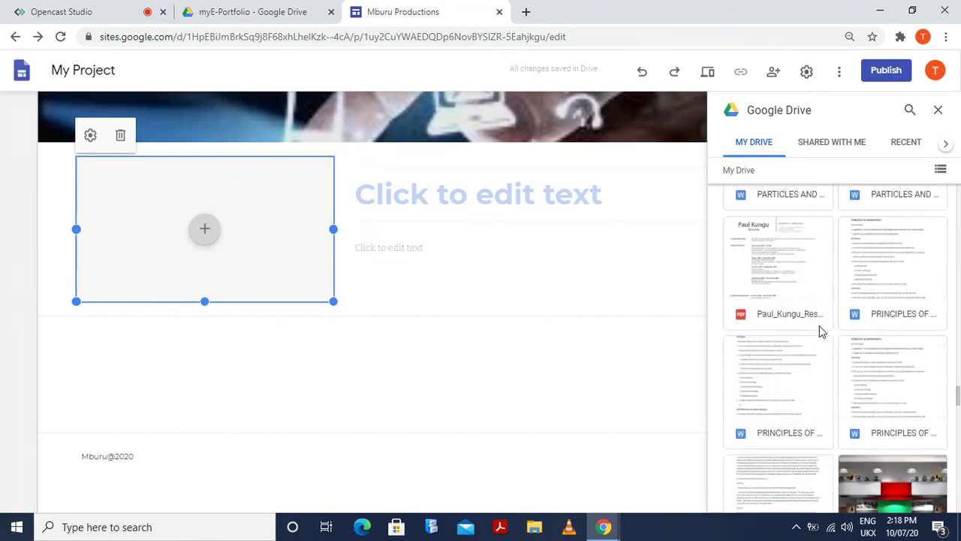
scroll(822, 331, "down", 10)
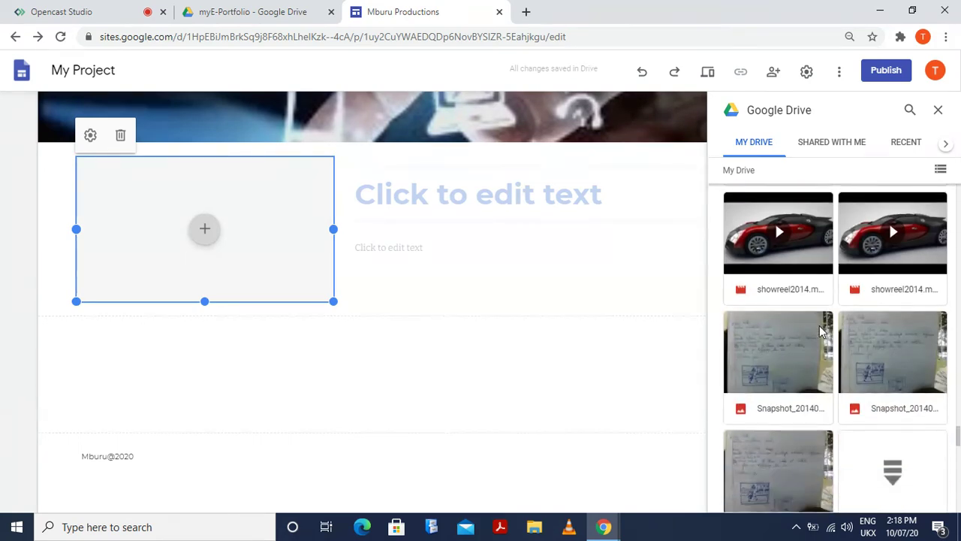
scroll(821, 331, "down", 3)
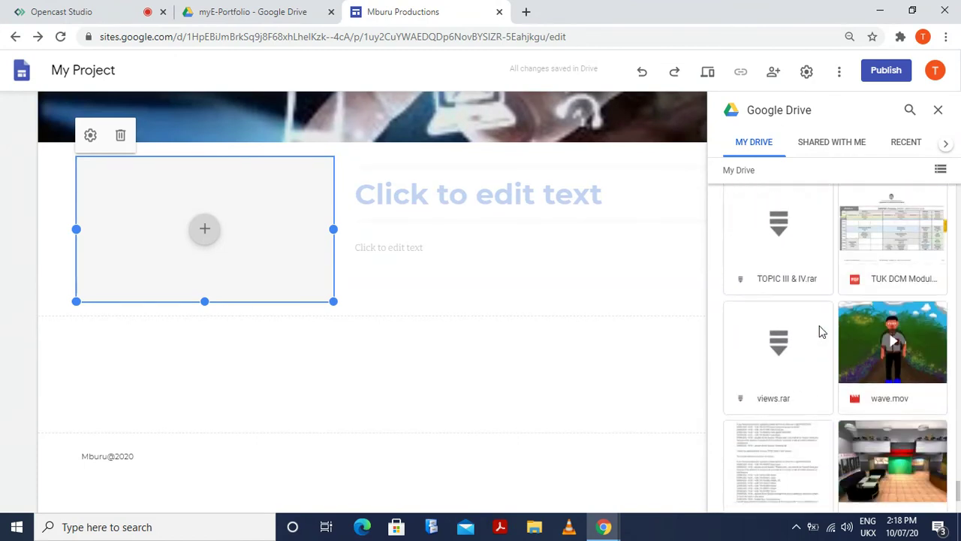
scroll(822, 331, "down", 3)
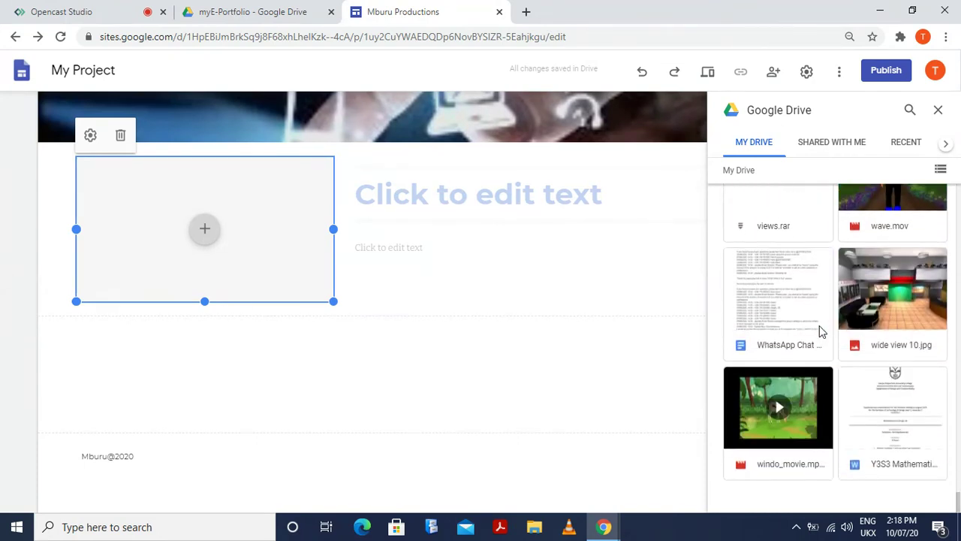
left_click(805, 406)
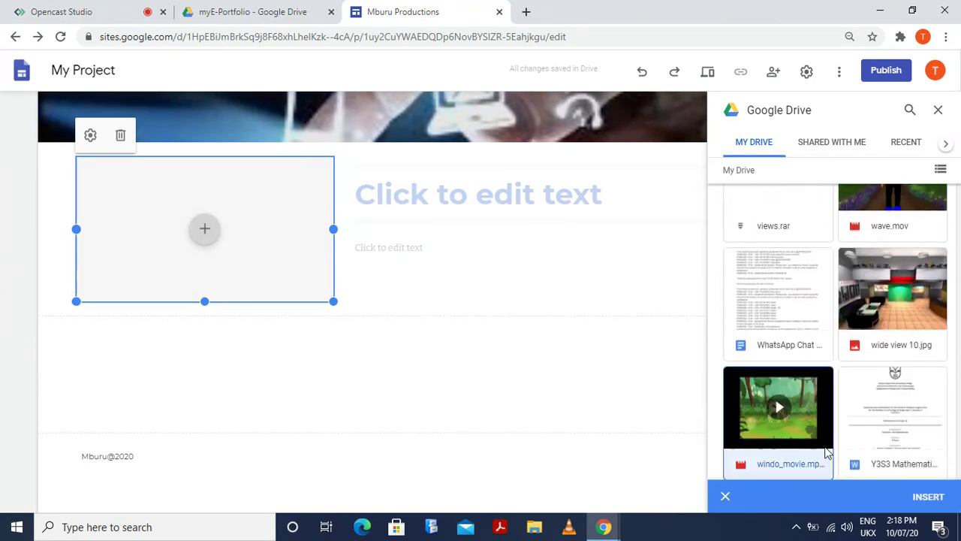
left_click(936, 500)
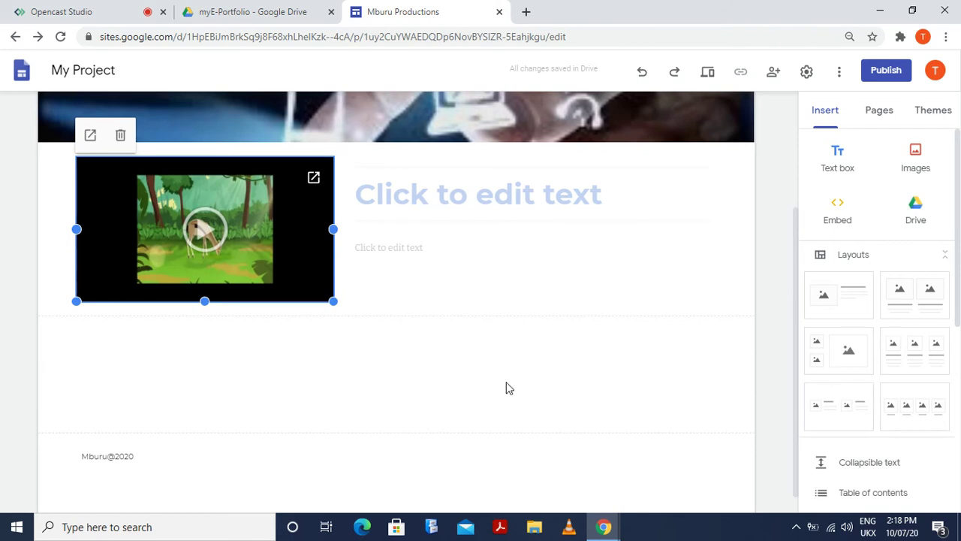
Type the heading WINDO in the title placeholder beside the video
left_click(429, 386)
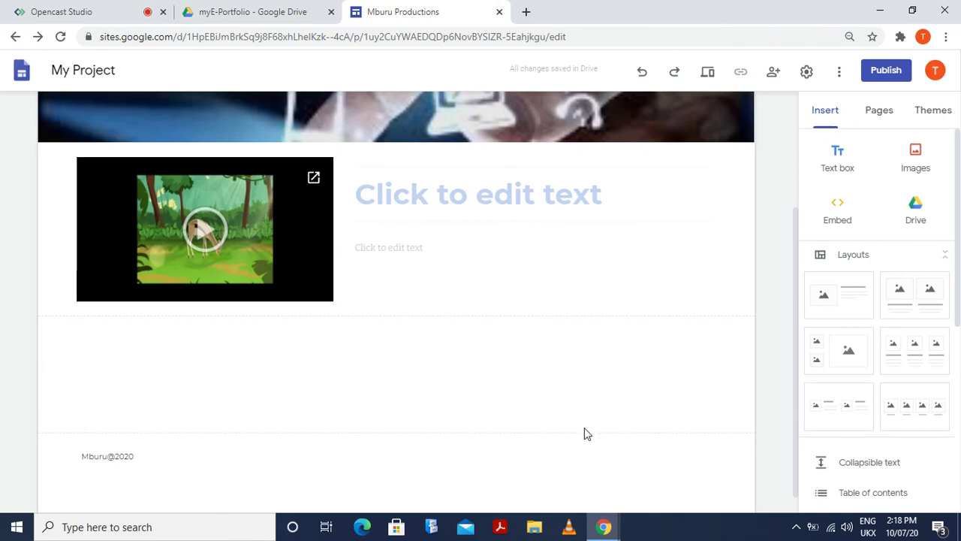
left_click(443, 199)
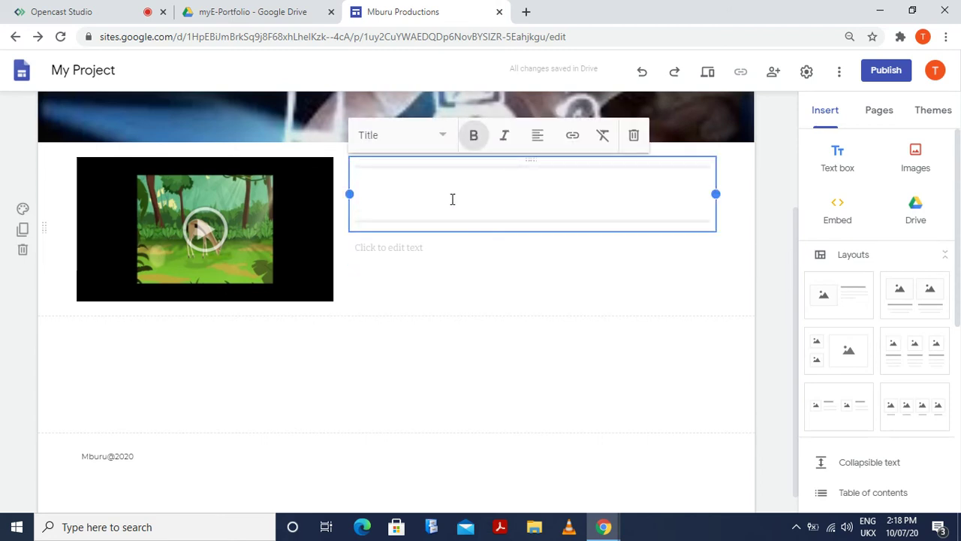
type("WI")
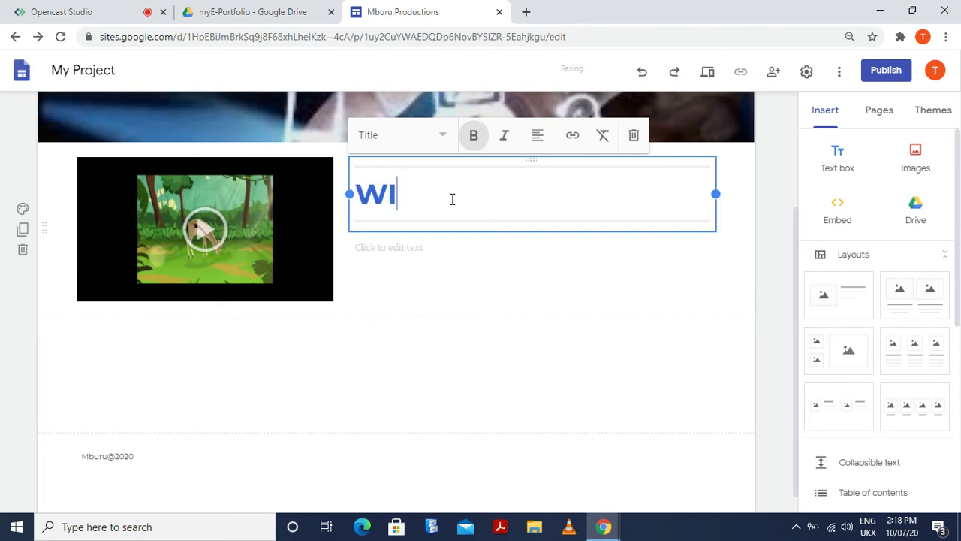
type("NDO")
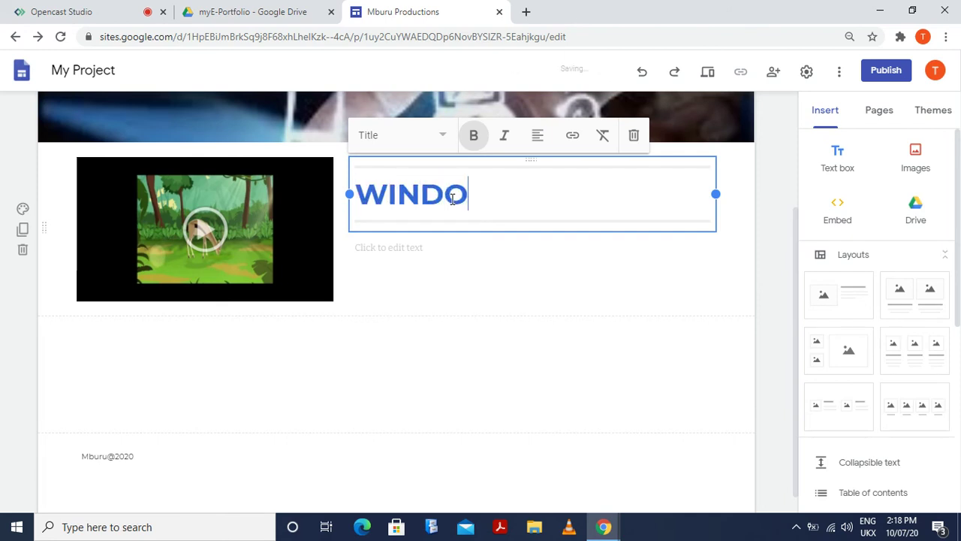
Under the title, type 'Windo is about a warrior that goes to hunt the antelop'
left_click(381, 248)
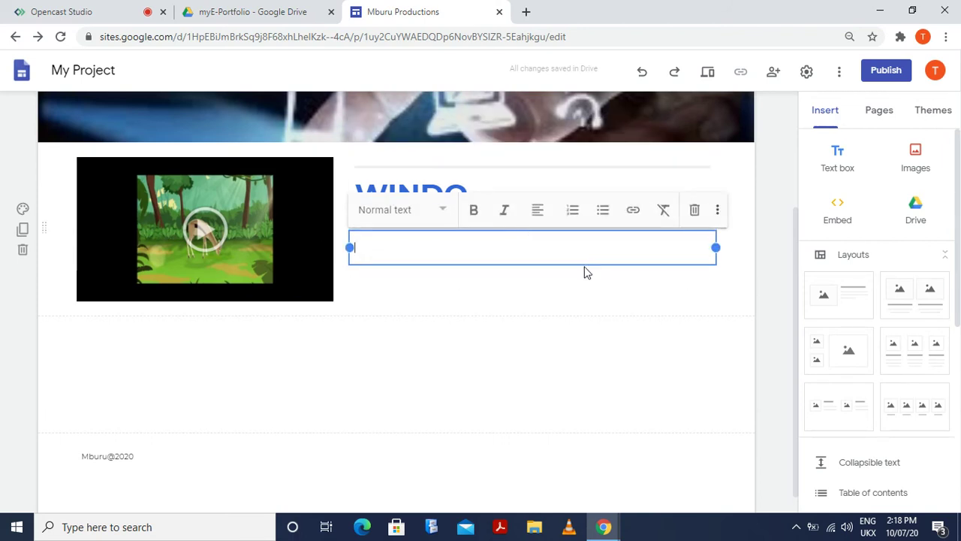
type("Windo is about a ")
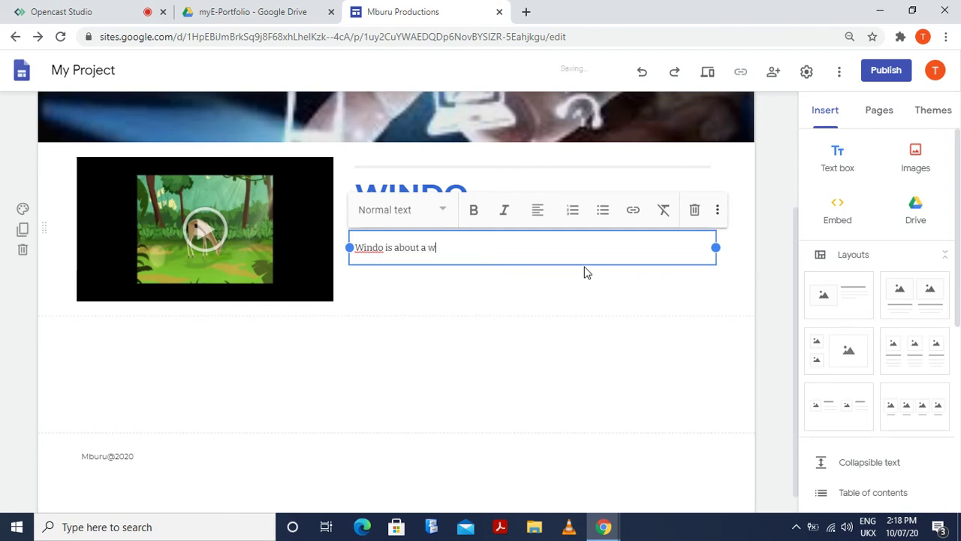
type("warrior")
type("that goes")
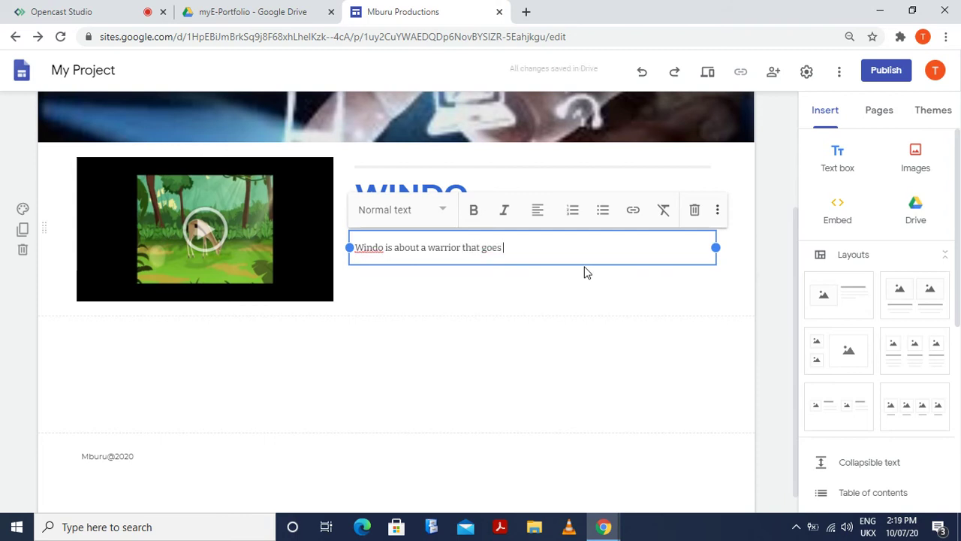
type(" to hunt")
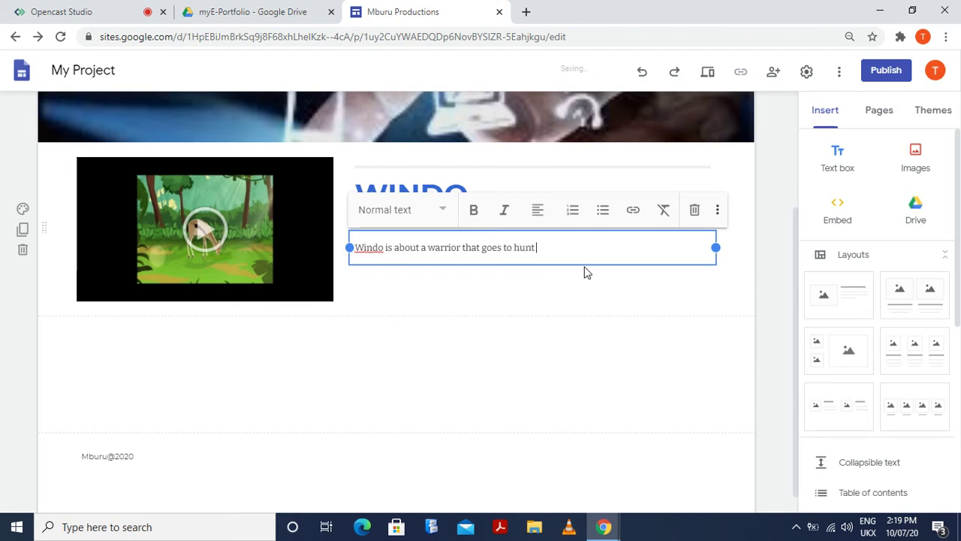
type(" the antelop")
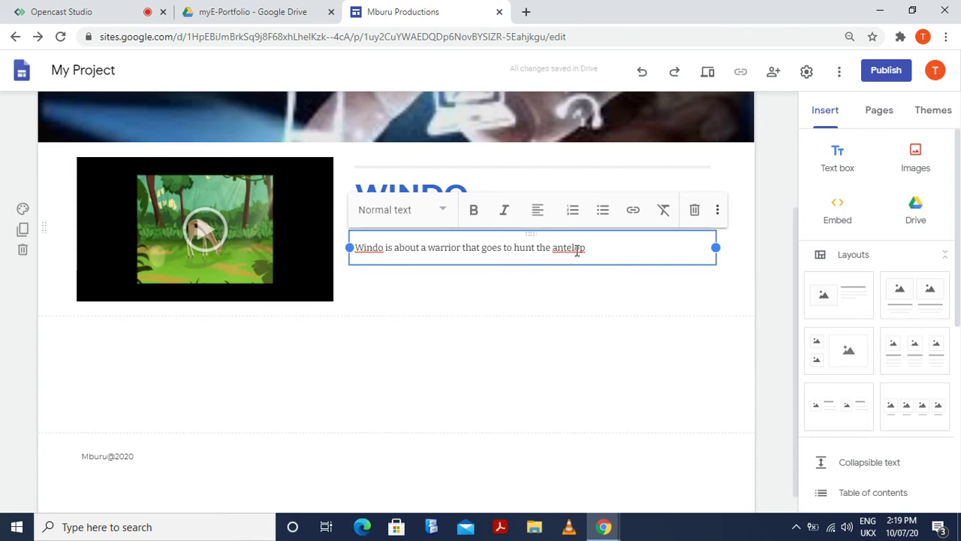
Correct 'antelop' to 'antelope', add a period, and change 'the antelope' to 'an antelope'
right_click(577, 251)
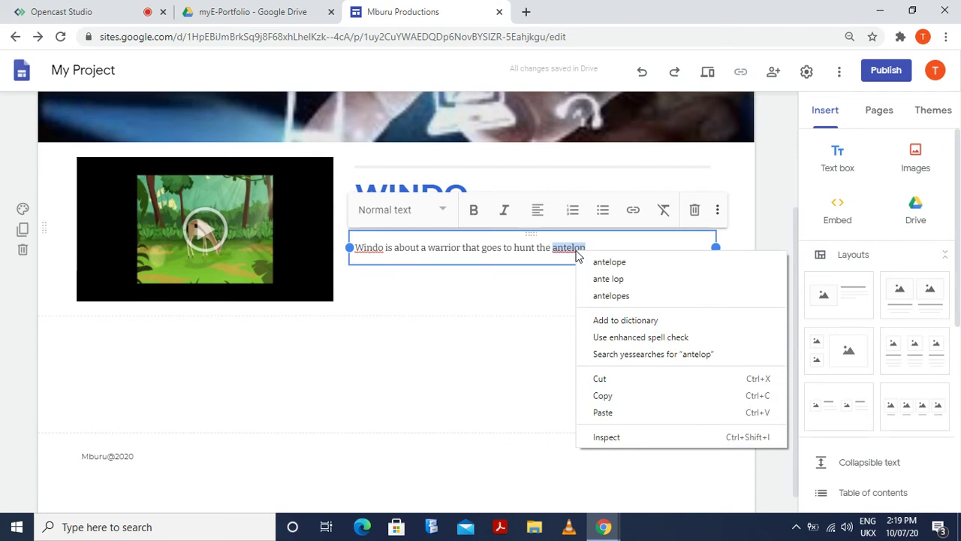
left_click(623, 263)
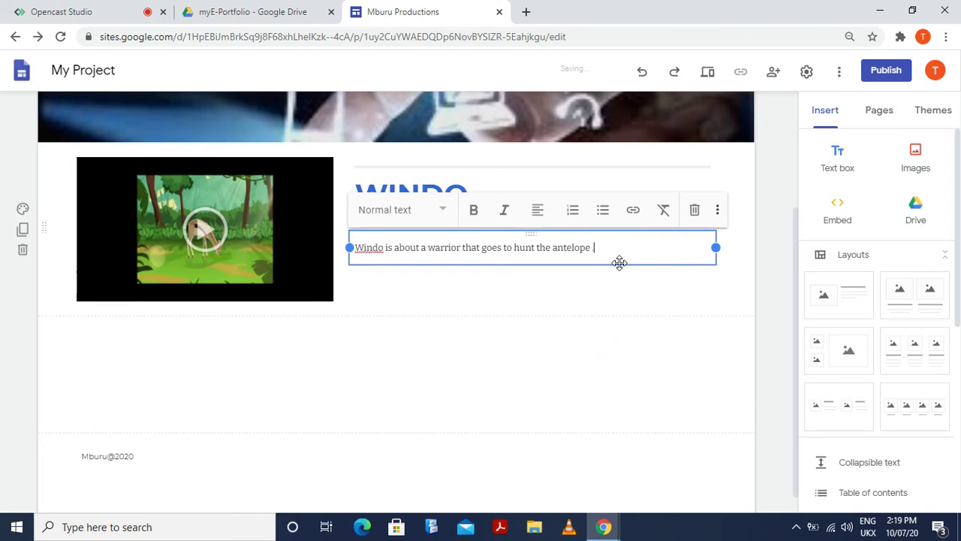
type(".")
left_click(552, 248)
key("BackSpace")
key("BackSpace")
key("BackSpace")
key("BackSpace")
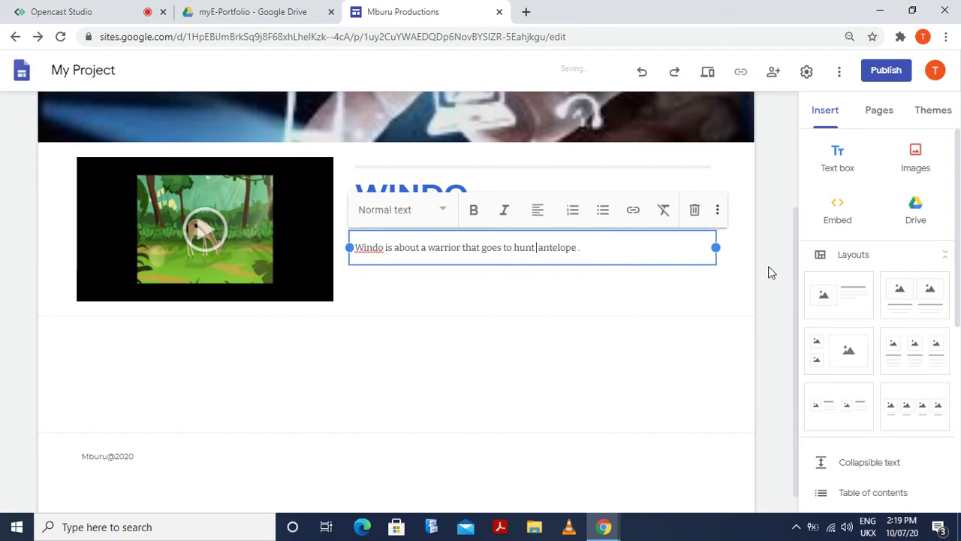
type("an")
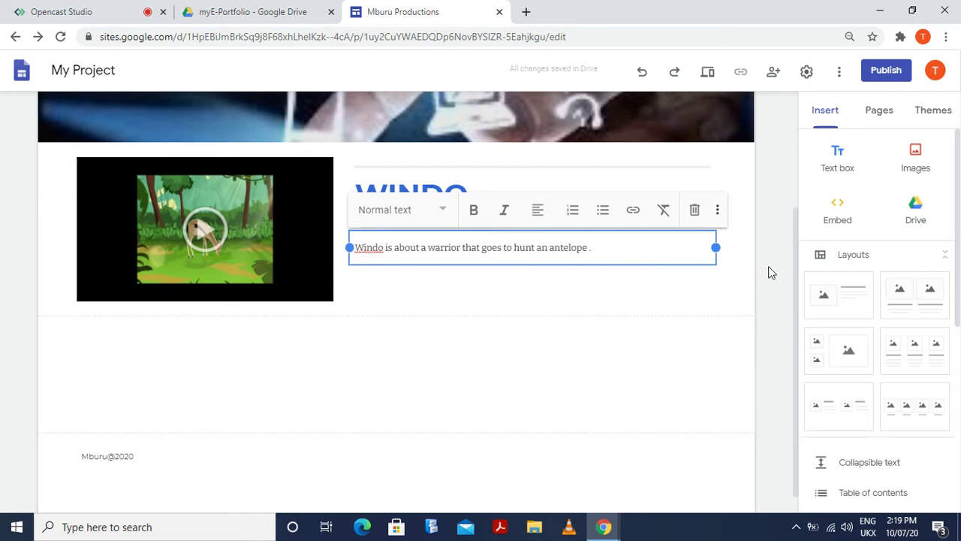
Remove the period and continue with 'in the chyullu plains in Tanzania.'
left_click(609, 255)
key("BackSpace")
key("BackSpace")
type("He")
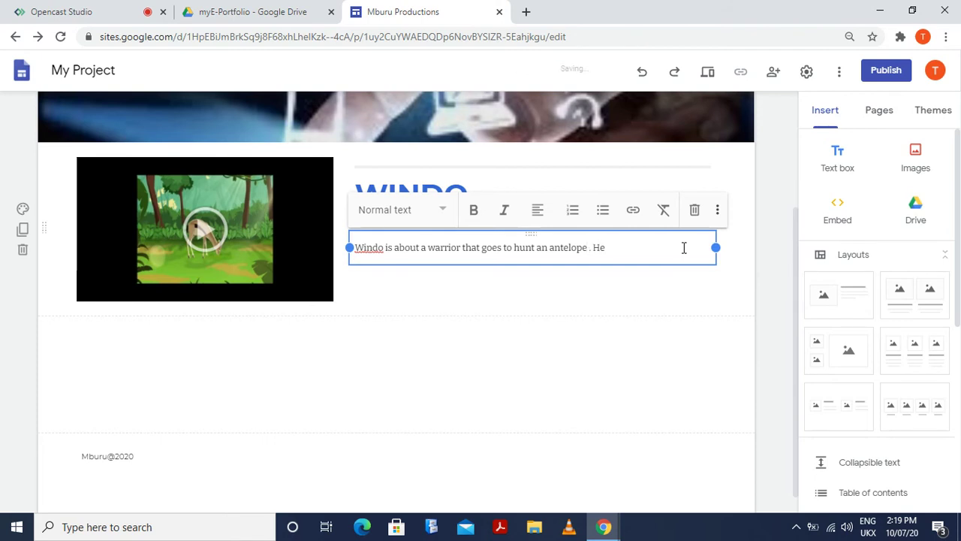
type("in the chyull.")
key("BackSpace")
type("u ")
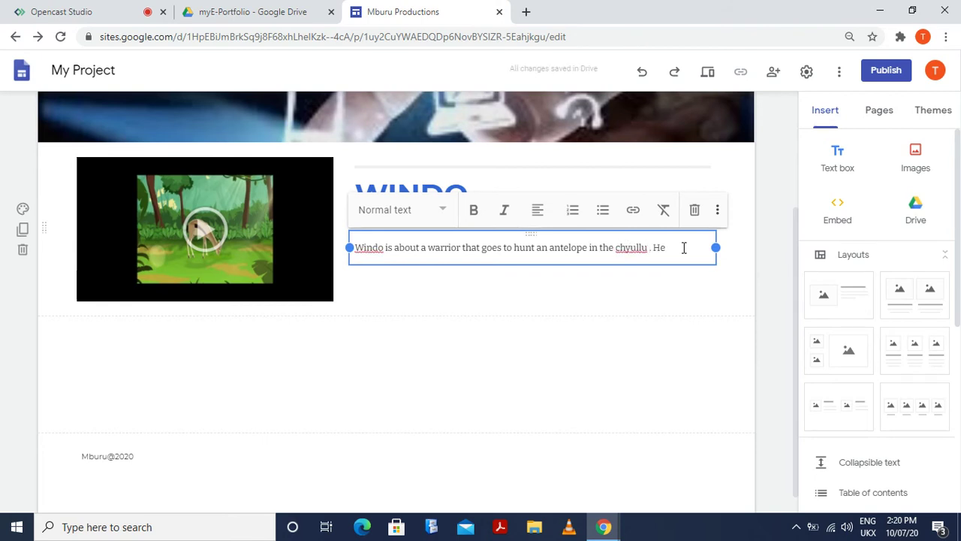
type("va")
key("BackSpace")
key("BackSpace")
type("plain")
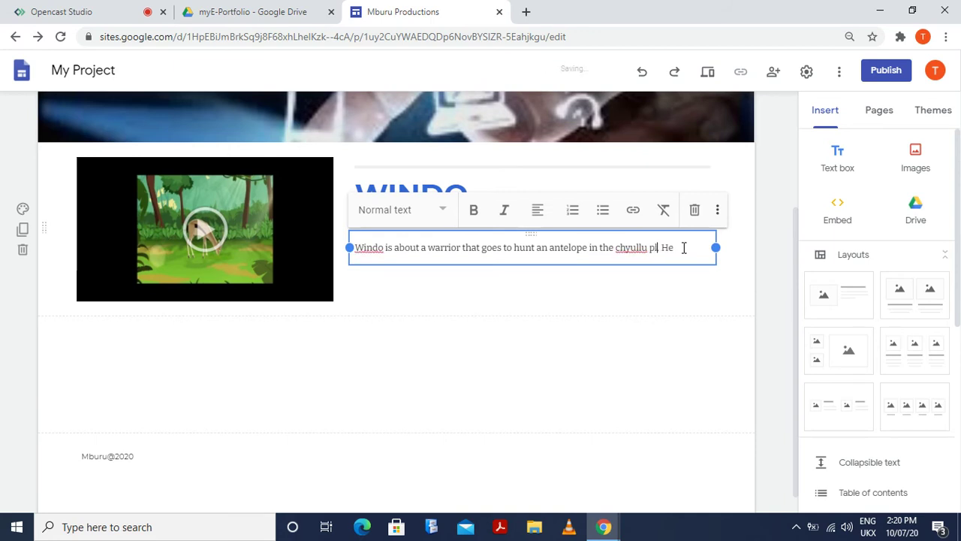
type("s in K")
key("BackSpace")
type("Tanzan")
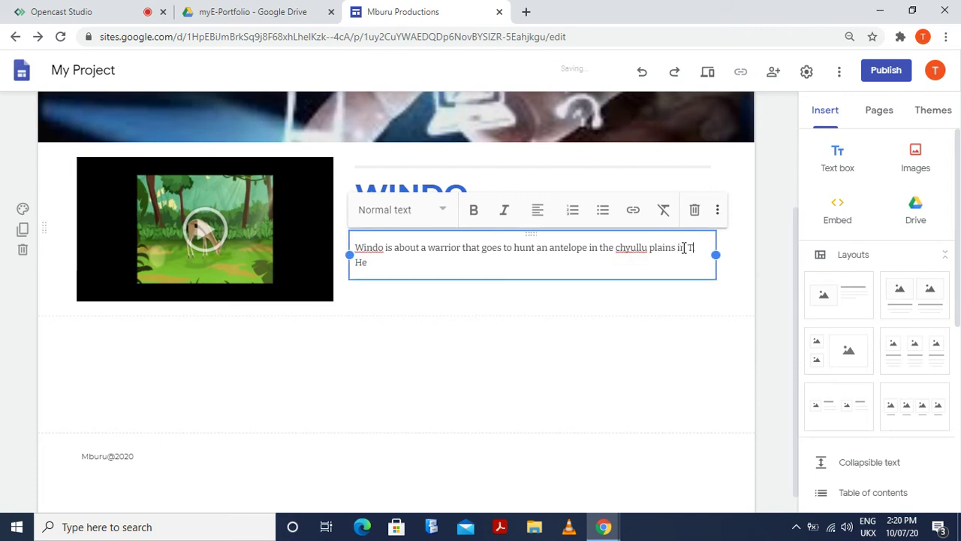
type("ia")
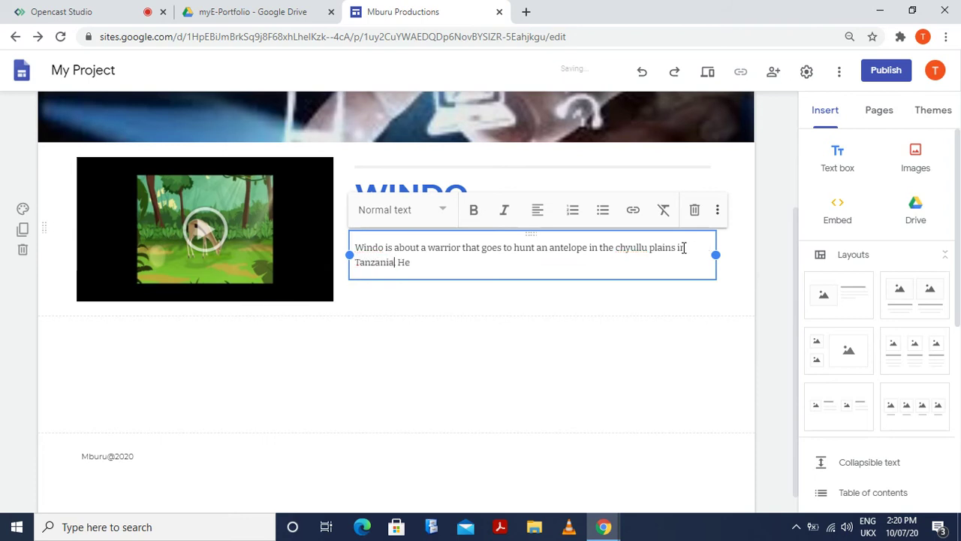
type(".")
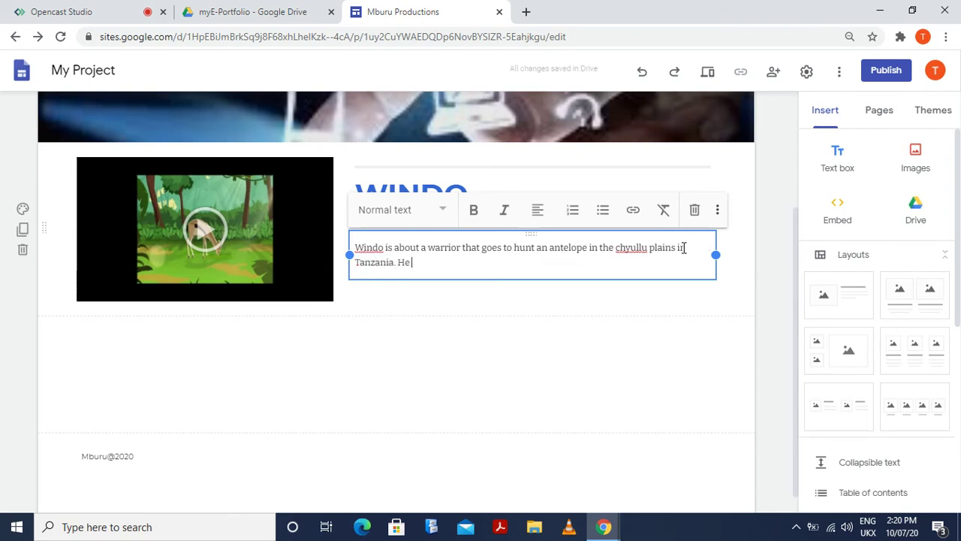
type(" He h")
Start the next sentence: 'As he approaches the antelope, he'
key("BackSpace")
key("BackSpace")
key("BackSpace")
key("BackSpace")
type("As hea")
key("BackSpace")
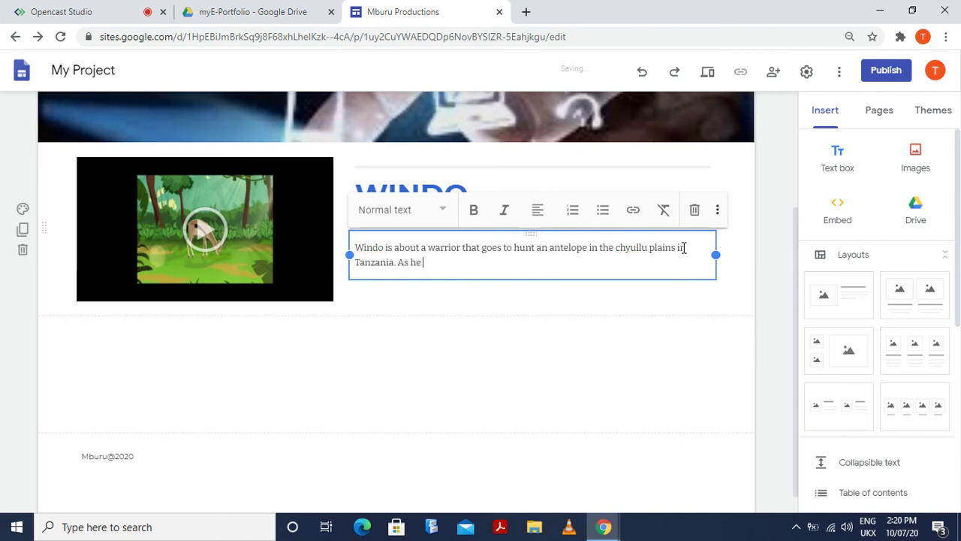
type("approaches the ")
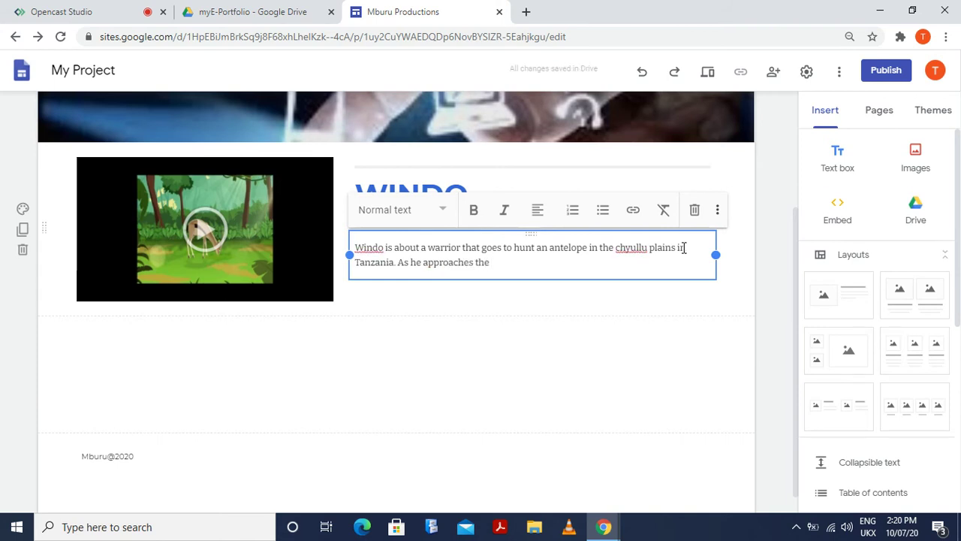
type("antelope, he stp")
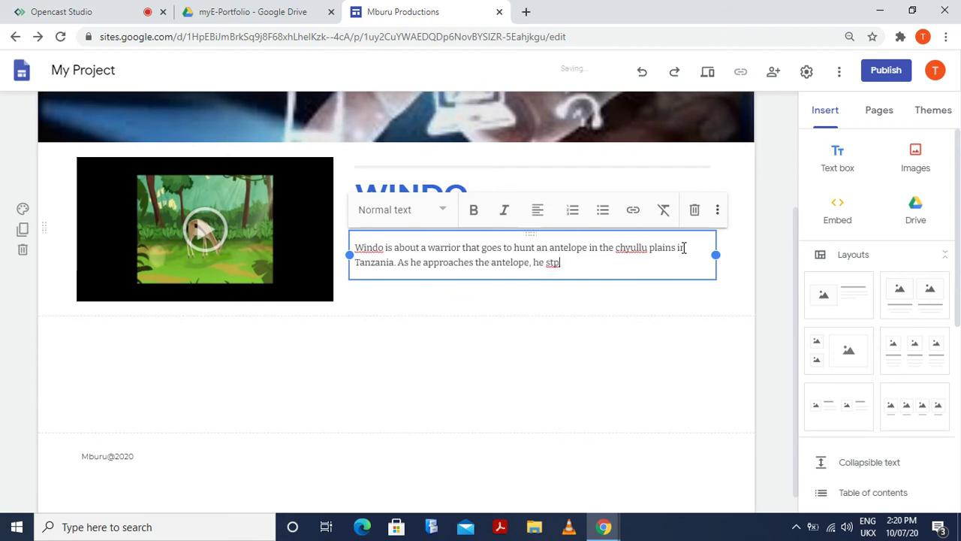
type("s")
Fix 'stps' to 'steps' and add 'on a branch and makes some noise hence alerts the'
key("Left")
key("Left")
type("e")
key("End")
type("on a")
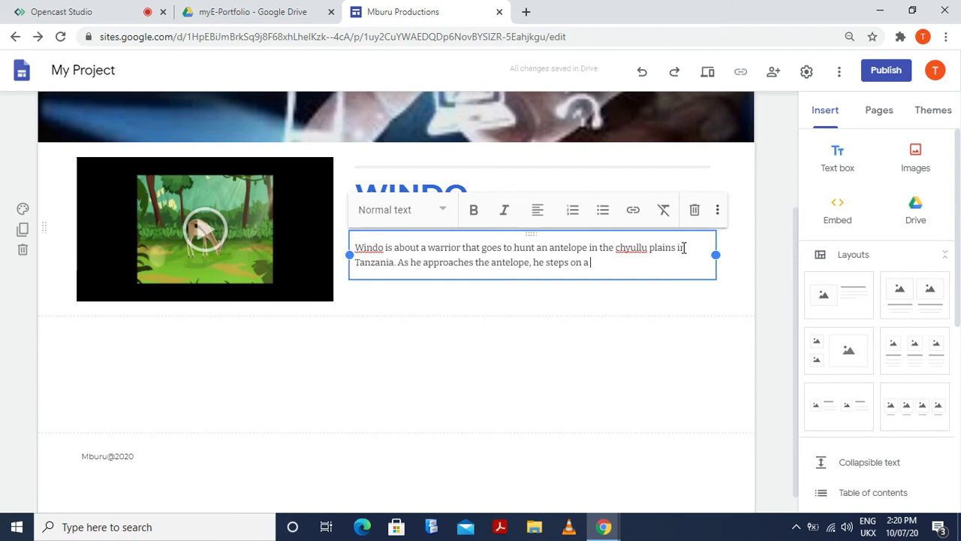
type(" branch hend")
key("BackSpace")
key("BackSpace")
key("BackSpace")
key("BackSpace")
key("BackSpace")
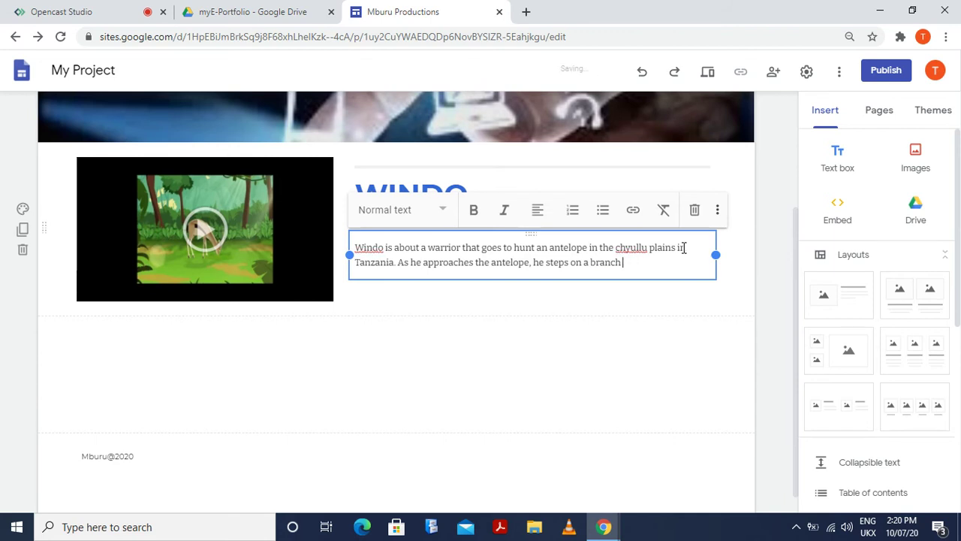
type("and ,a")
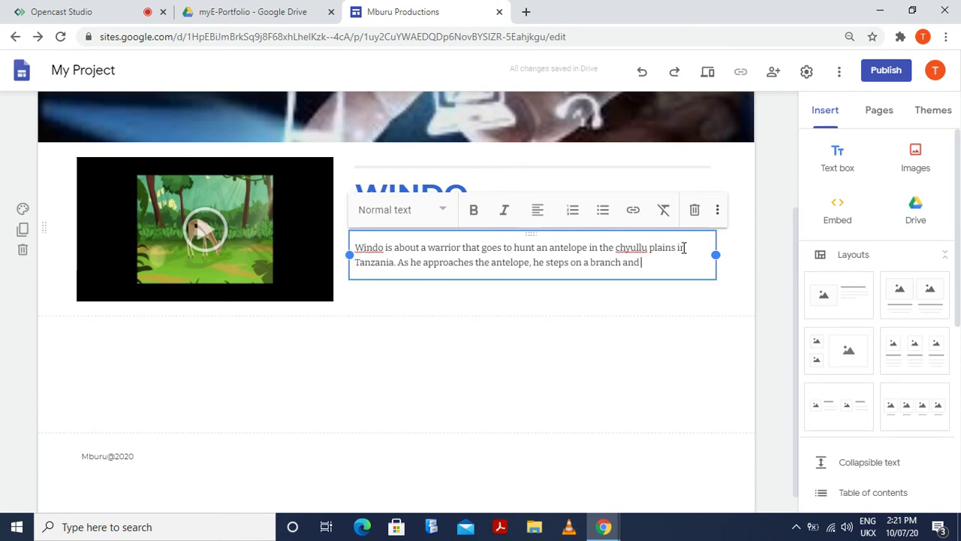
key("BackSpace")
key("BackSpace")
type("makes")
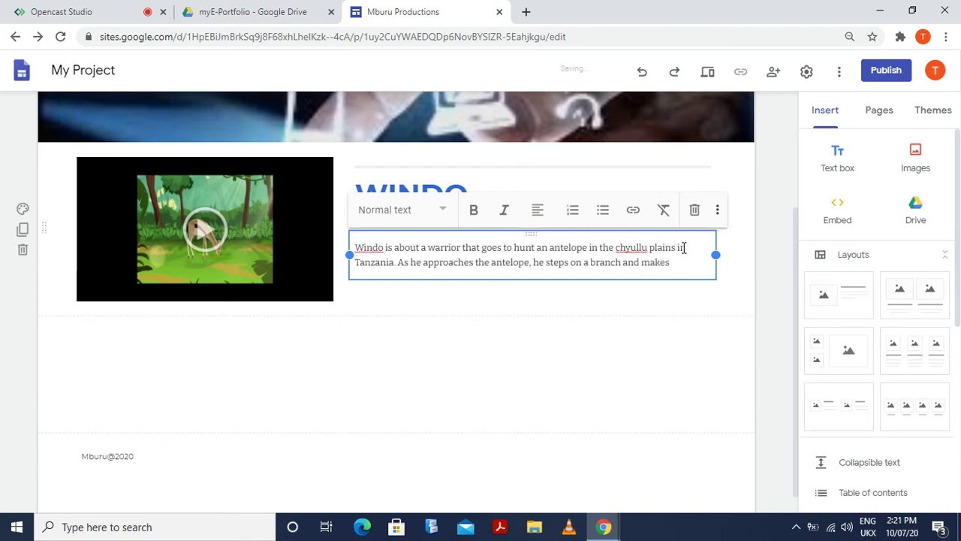
type(" some noise ")
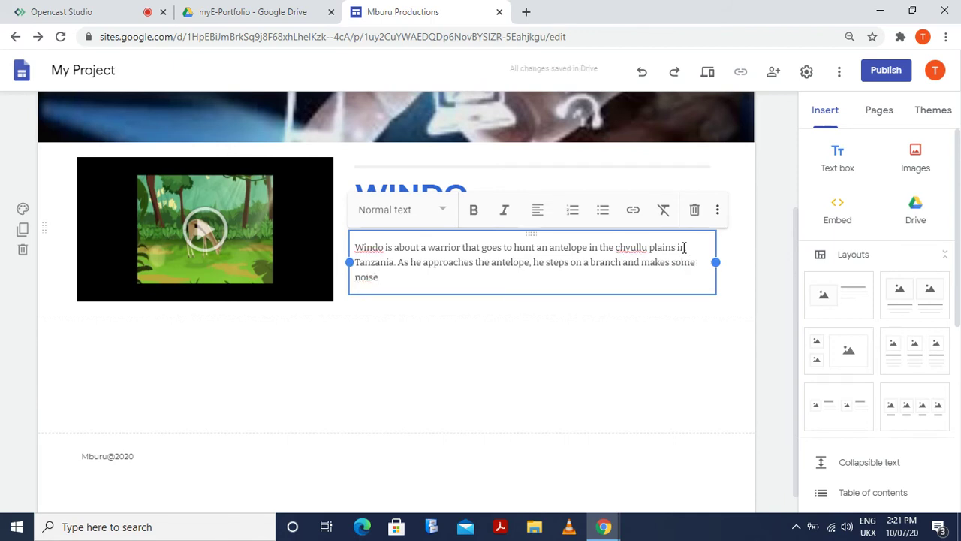
type("hence")
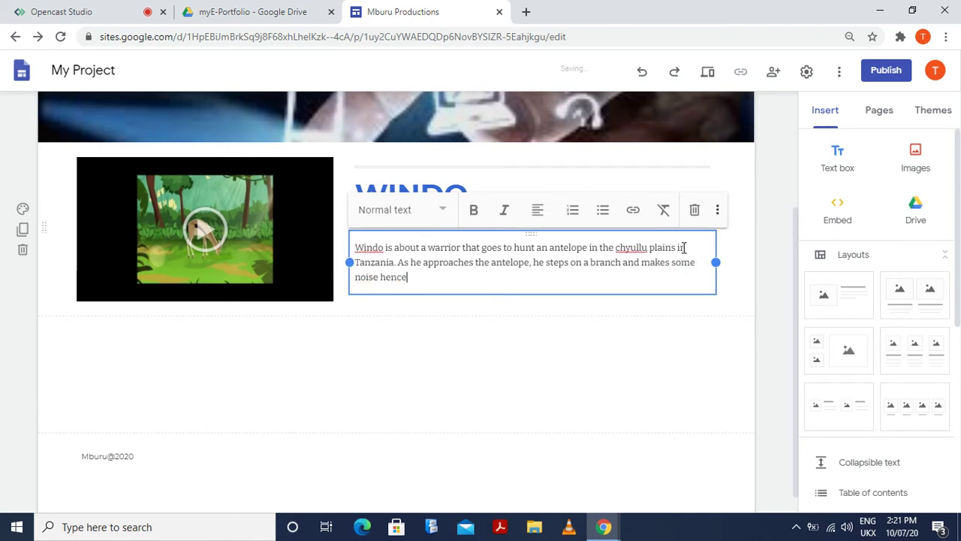
type(" alerts the")
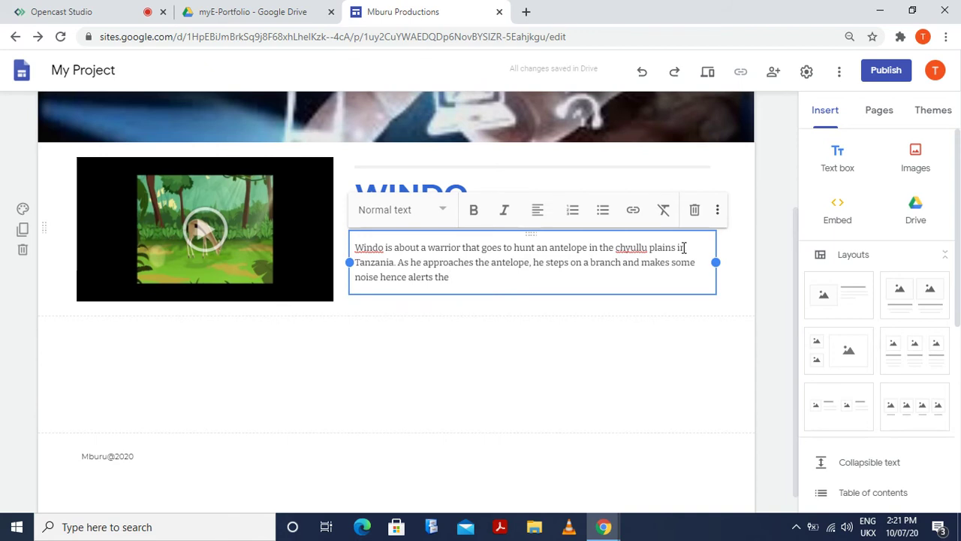
Continue with 'antelope. The antelope, realizes the danger and the warrior'
type("antelop")
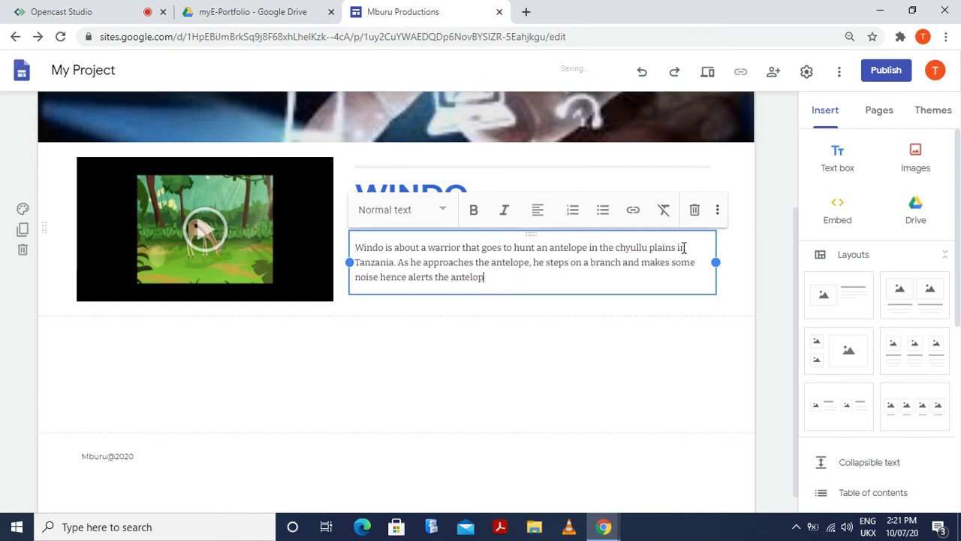
type("e. ")
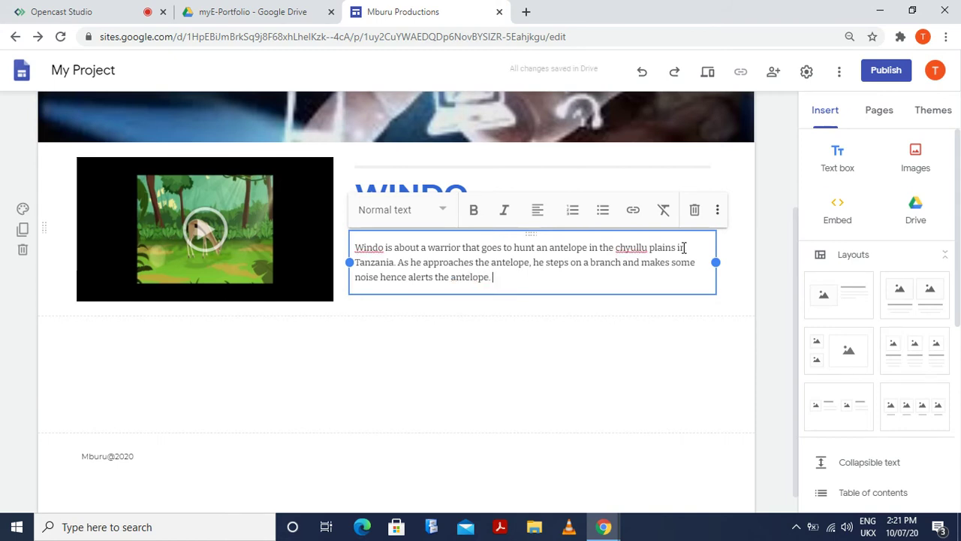
type("The antelope")
type(", re")
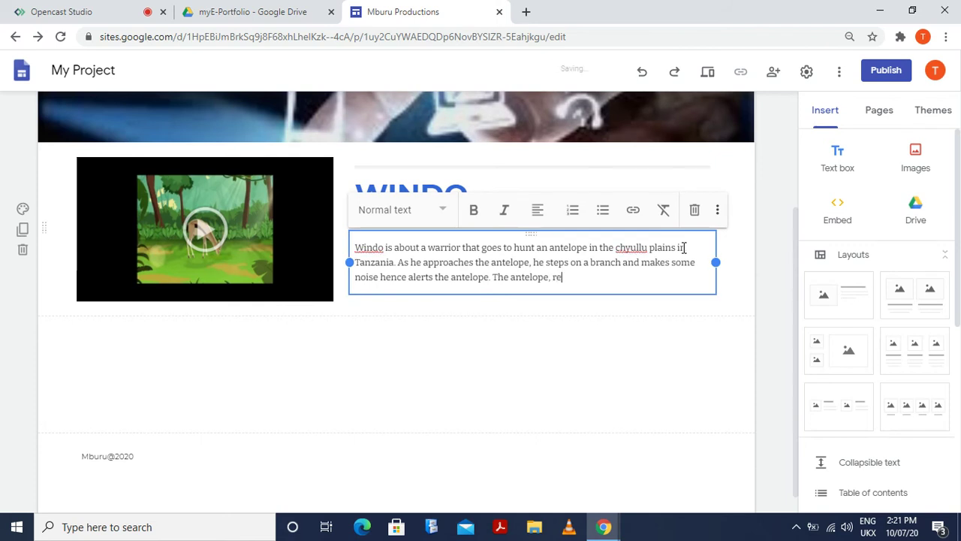
type("l")
key("BackSpace")
type("alo")
key("BackSpace")
type("izes the ")
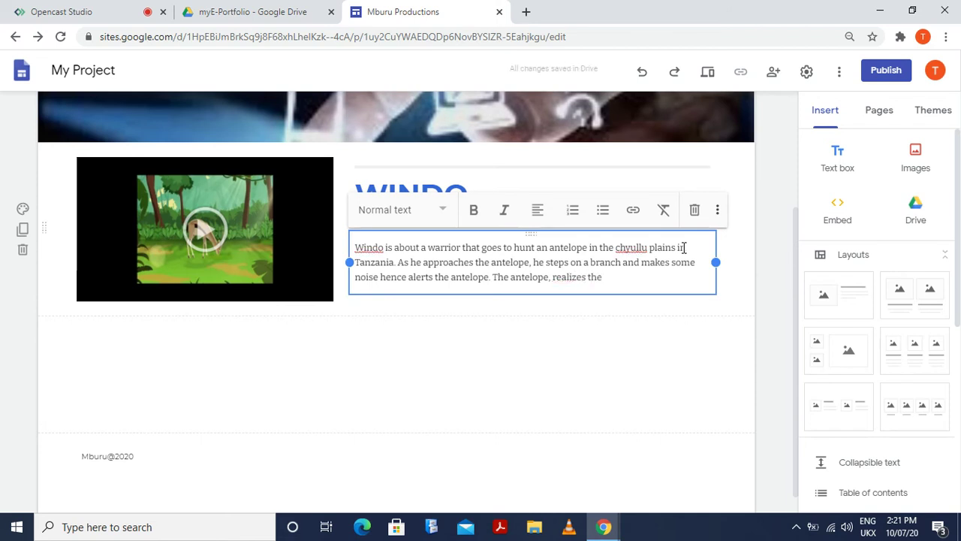
type("danger an")
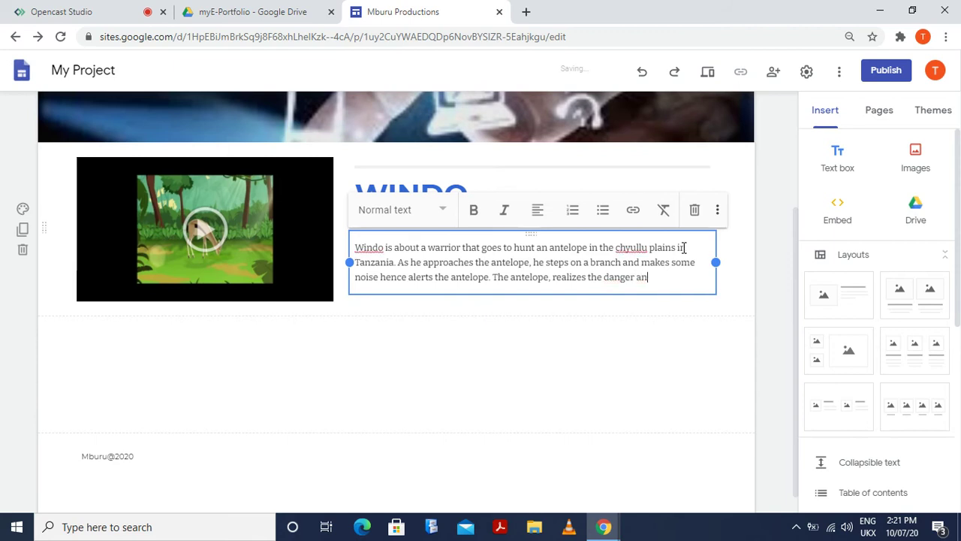
type("d the warrior")
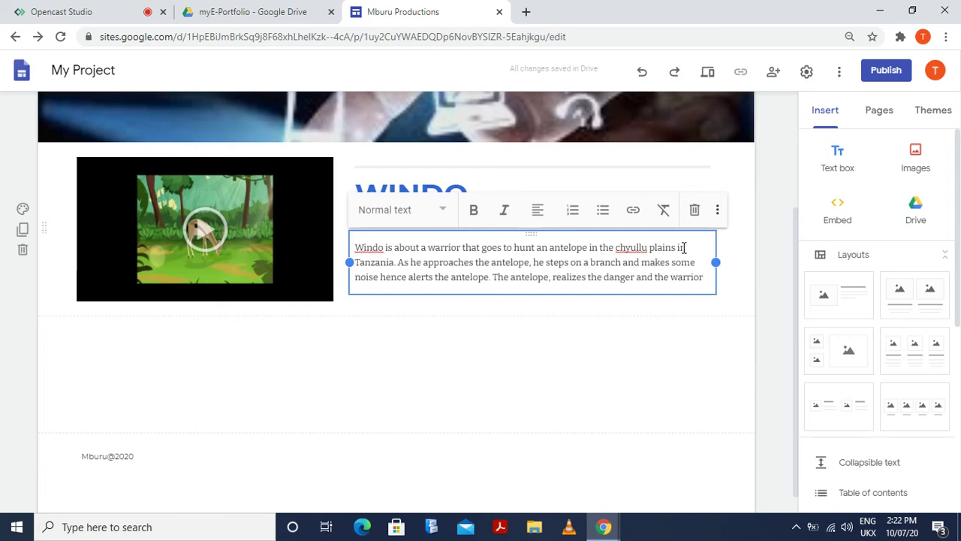
Rewrite the ending so the antelope 'responds to the danger'
key("BackSpace")
key("BackSpace")
key("BackSpace")
key("BackSpace")
key("BackSpace")
key("BackSpace")
key("BackSpace")
key("BackSpace")
key("BackSpace")
key("BackSpace")
key("BackSpace")
key("BackSpace")
key("BackSpace")
key("BackSpace")
key("BackSpace")
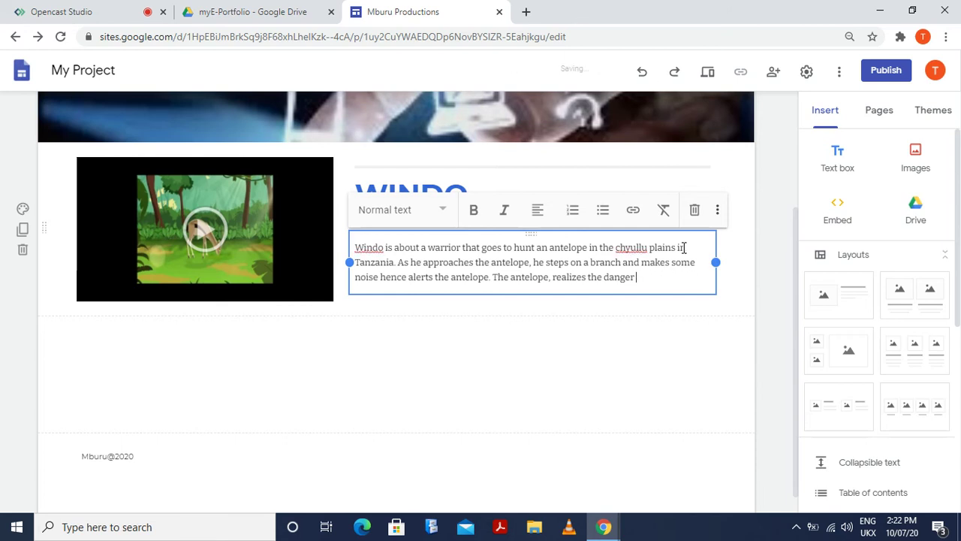
key("BackSpace")
key("BackSpace")
key("BackSpace")
key("BackSpace")
key("BackSpace")
key("BackSpace")
key("BackSpace")
key("BackSpace")
key("BackSpace")
key("BackSpace")
key("BackSpace")
key("BackSpace")
key("BackSpace")
key("BackSpace")
key("BackSpace")
key("BackSpace")
key("BackSpace")
key("BackSpace")
key("BackSpace")
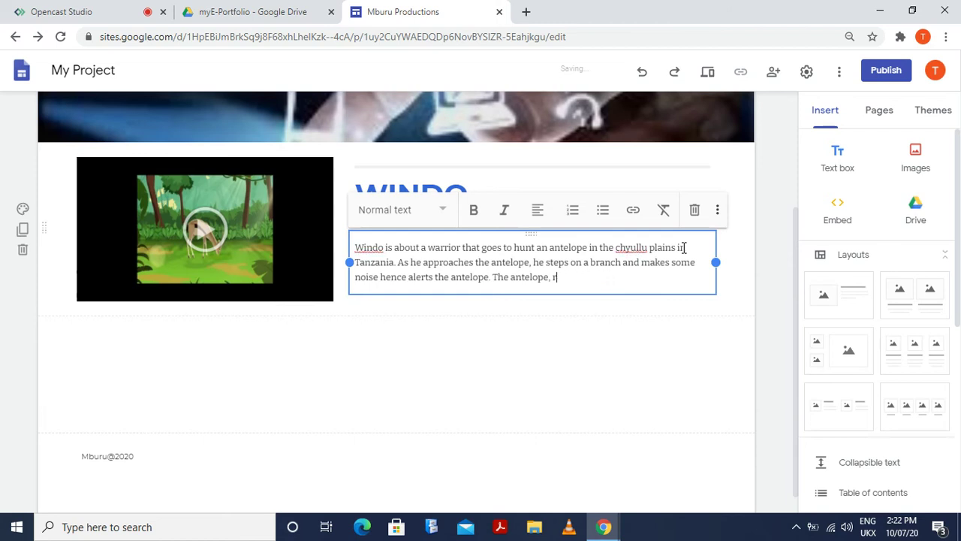
key("BackSpace")
type("r")
key("BackSpace")
type("responds to the danger")
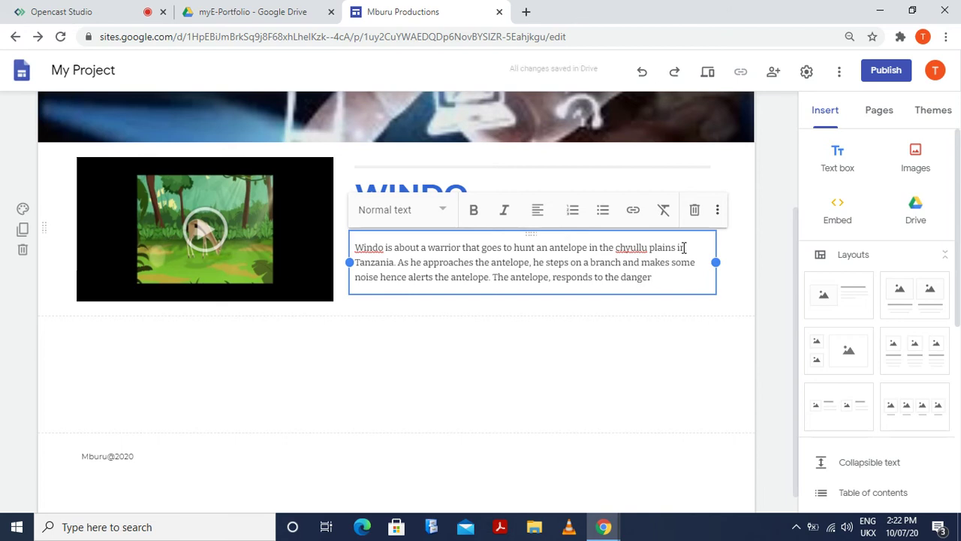
Continue the WINDO paragraph with 'while the warrior regrets his mistakes. Will the warrior'
type("while the w")
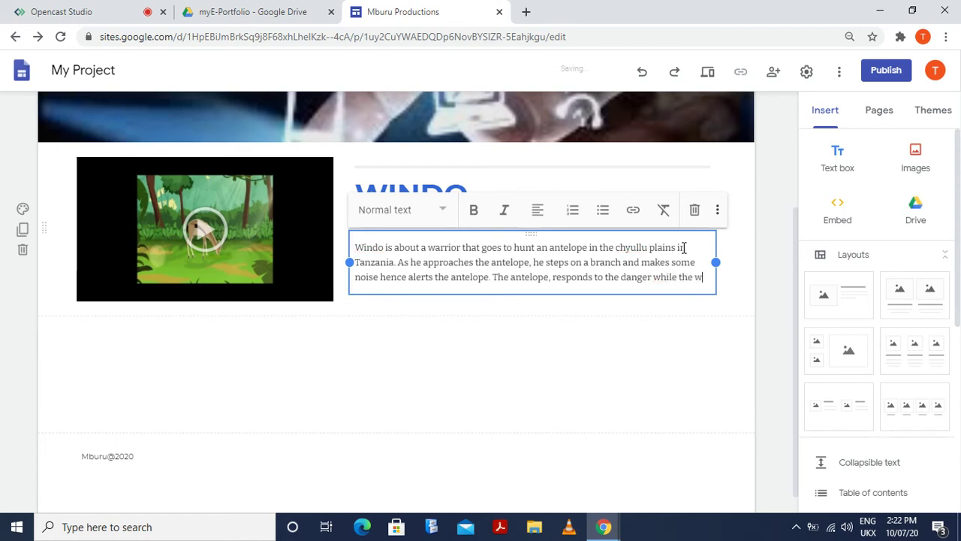
type("arrior")
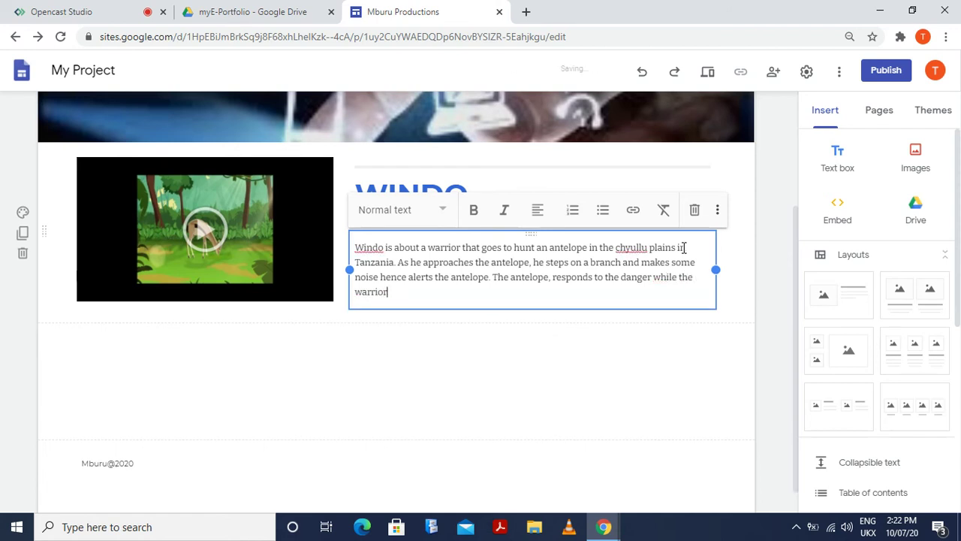
type(" regrets")
type("his mistakes")
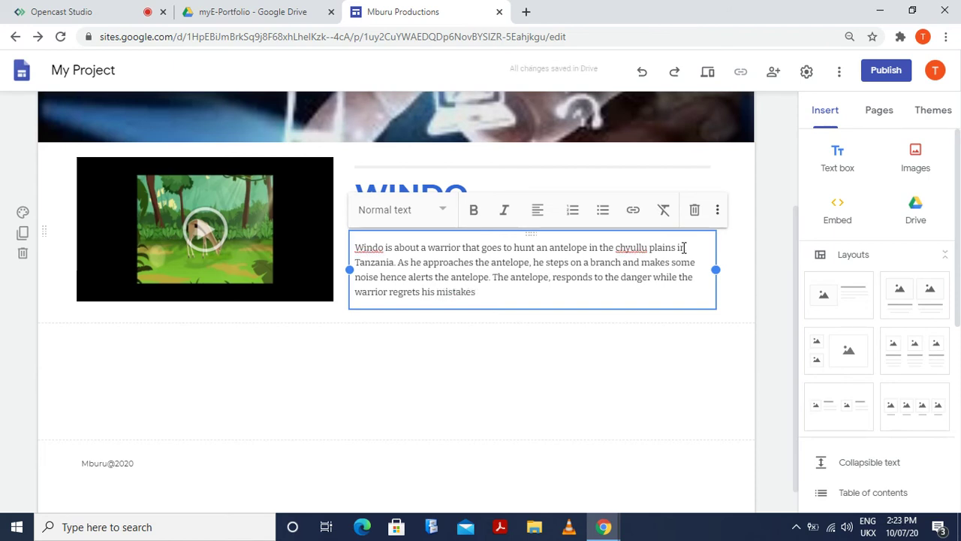
type(". Will te")
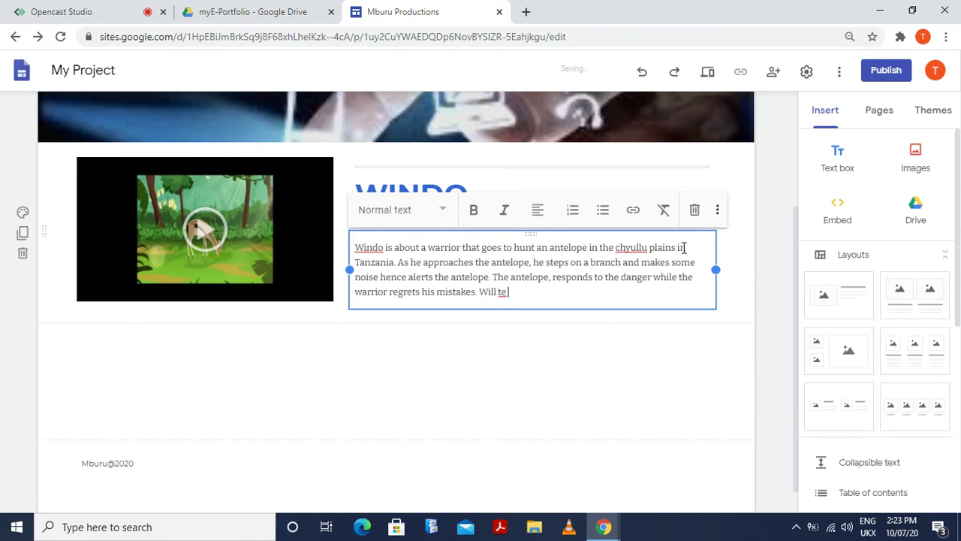
key("BackSpace")
type("he warriro")
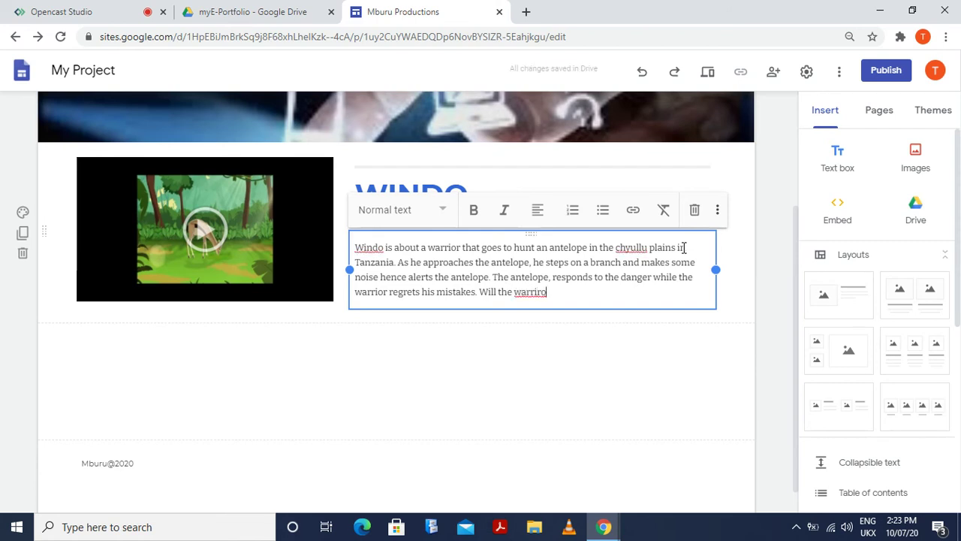
type("r")
key("BackSpace")
End the question with 'nab the antelope?' and leave the text box
type("catcht")
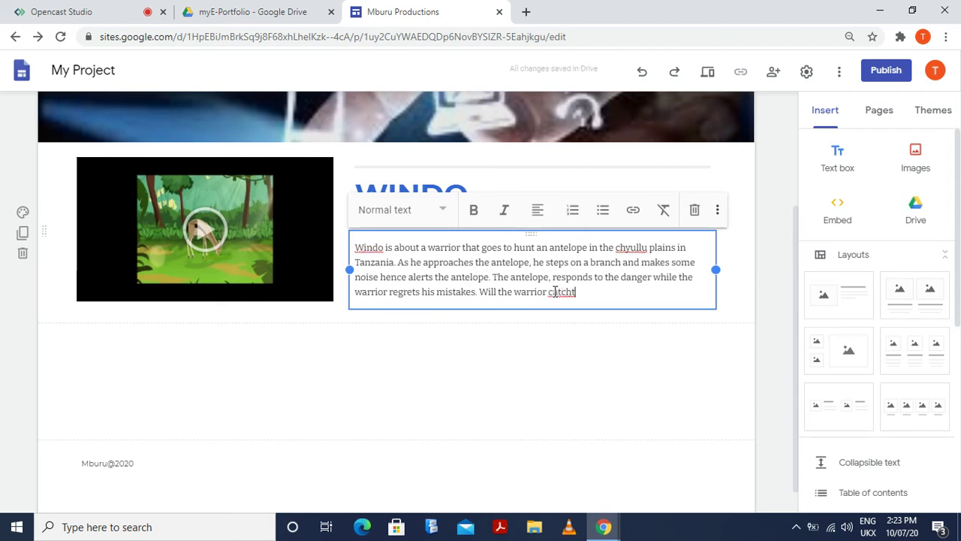
key("BackSpace")
key("BackSpace")
key("BackSpace")
key("BackSpace")
key("BackSpace")
key("BackSpace")
key("BackSpace")
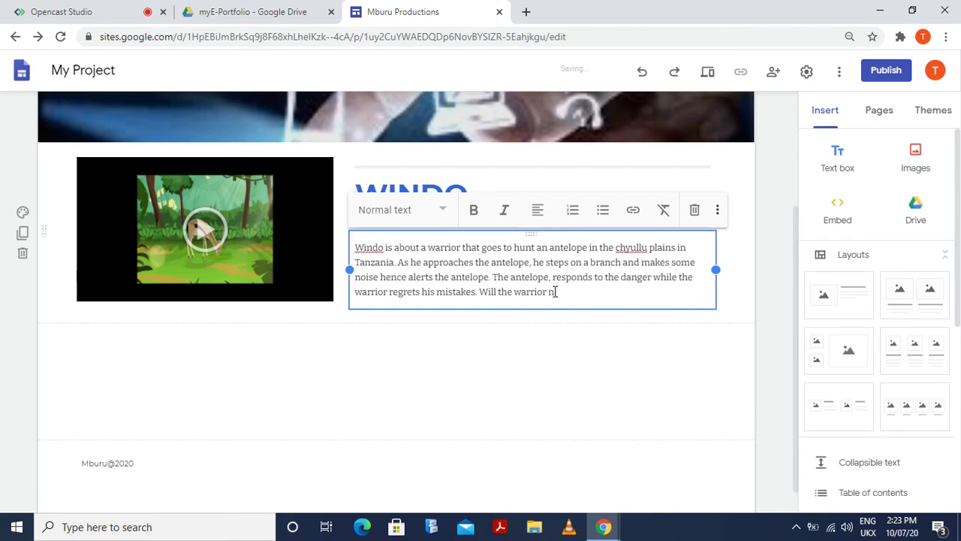
type("nab the")
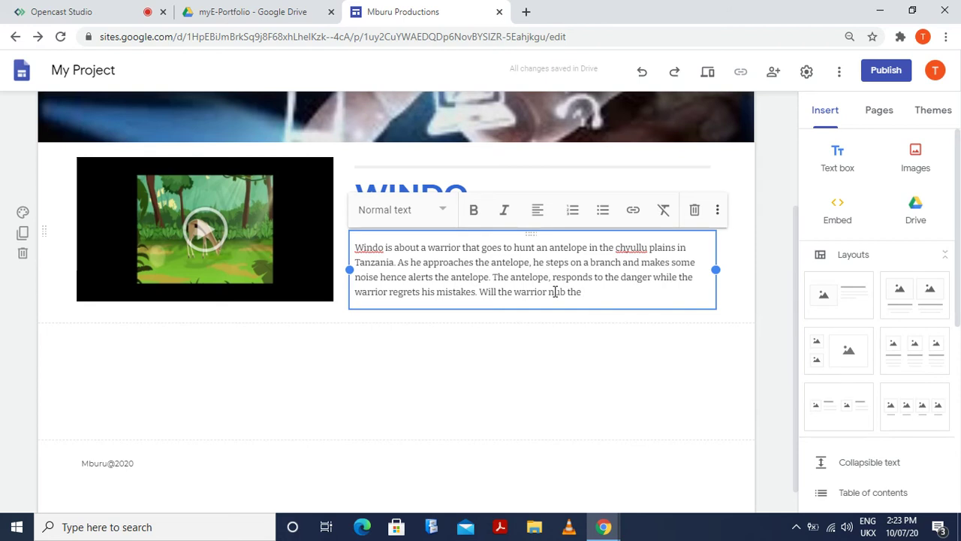
type("th")
key("BackSpace")
key("BackSpace")
key("BackSpace")
key("BackSpace")
type("antelope?")
left_click(285, 418)
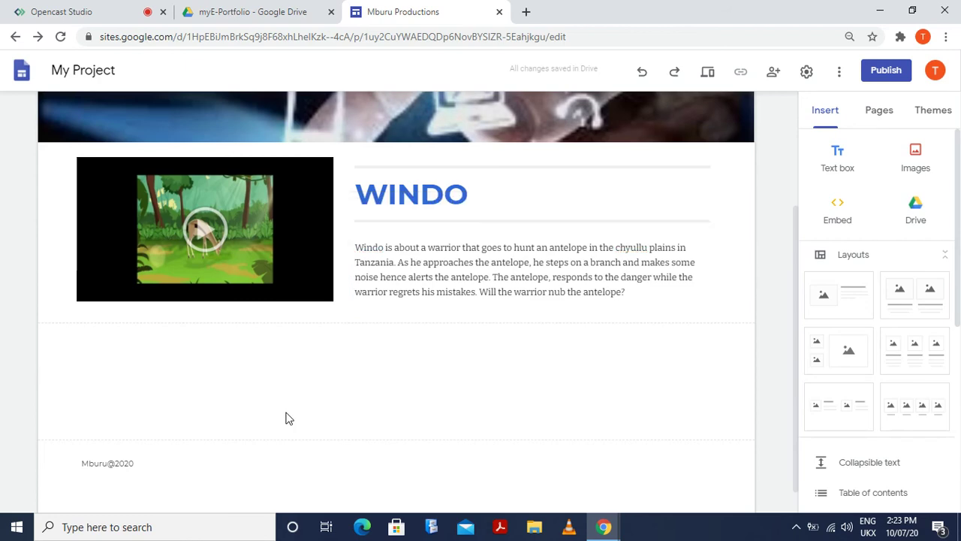
Go to the Sketches page from the Presentation menu in the site header
scroll(268, 404, "up", 3)
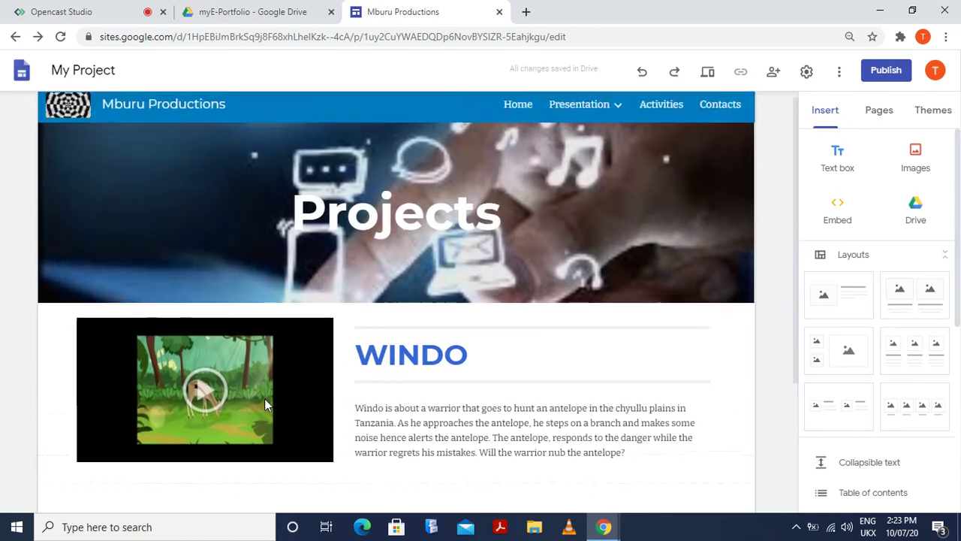
scroll(270, 418, "down", 3)
scroll(278, 438, "up", 2)
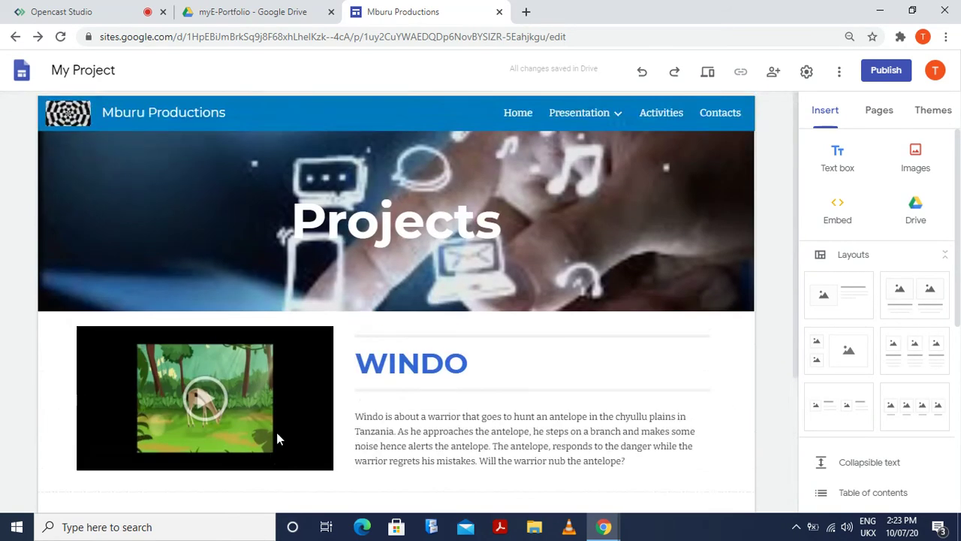
scroll(277, 432, "down", 3)
scroll(278, 432, "up", 3)
scroll(277, 432, "down", 3)
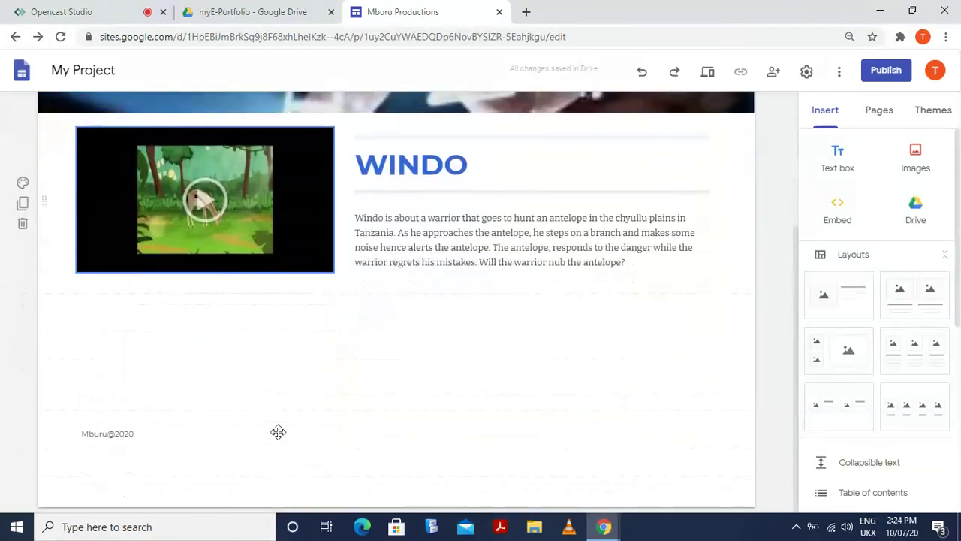
scroll(278, 433, "up", 2)
scroll(277, 433, "down", 3)
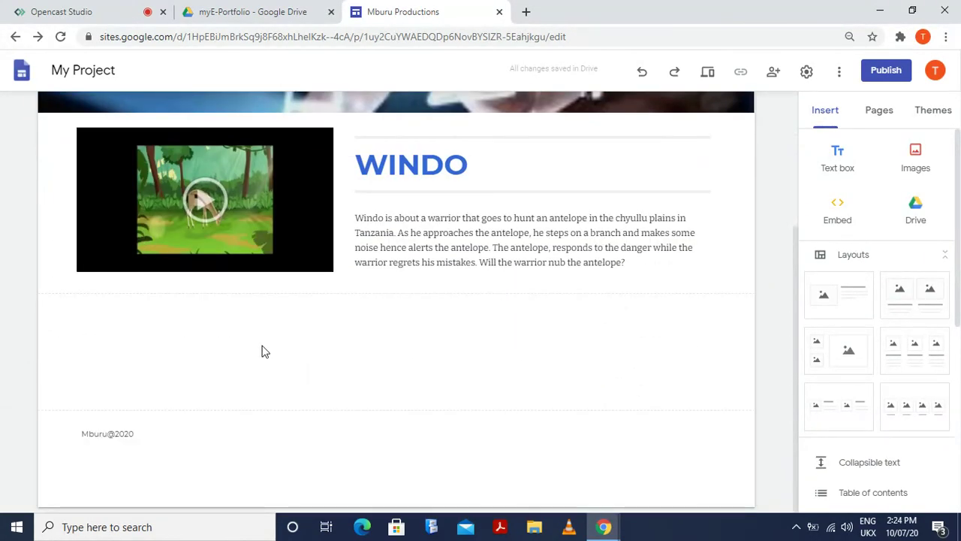
scroll(262, 352, "up", 3)
scroll(381, 302, "down", 3)
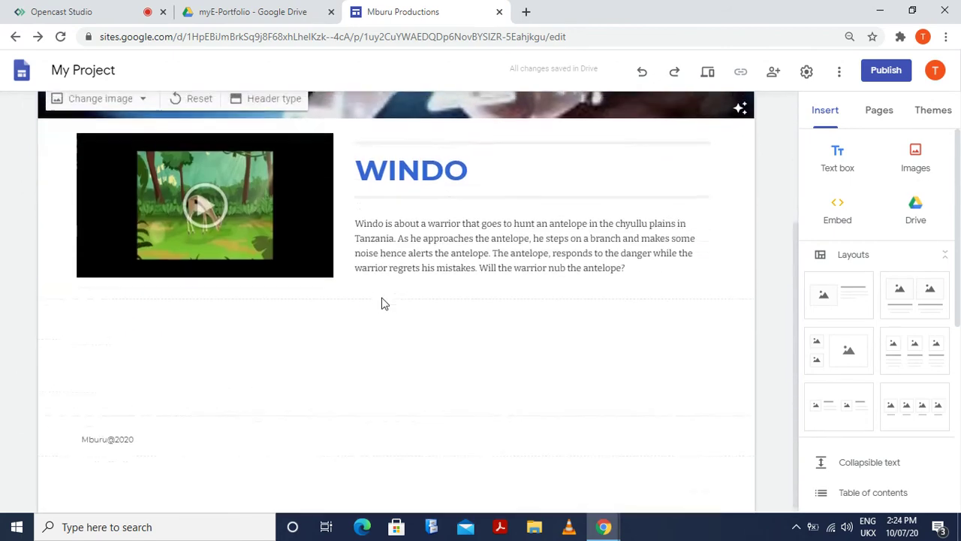
scroll(382, 303, "up", 3)
scroll(383, 304, "down", 3)
scroll(421, 293, "up", 3)
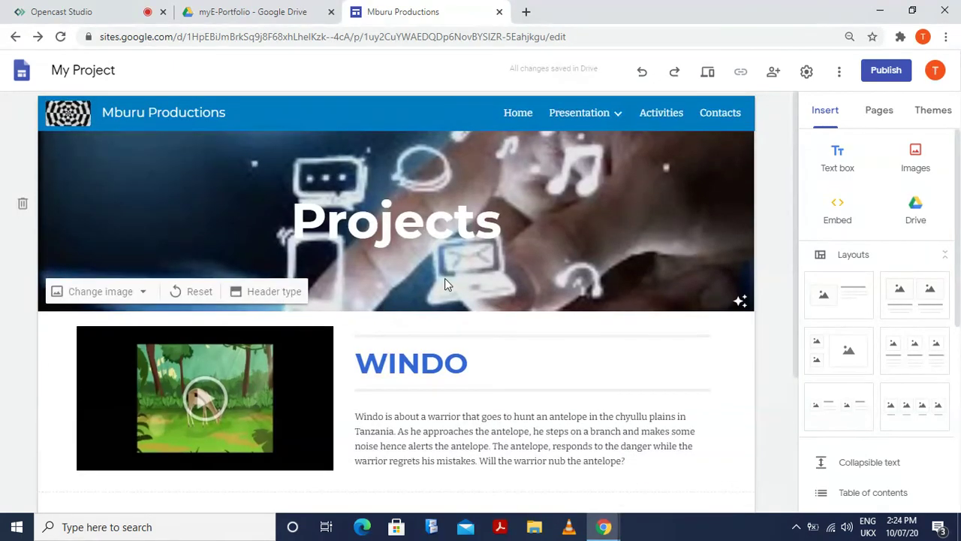
mouse_move(624, 123)
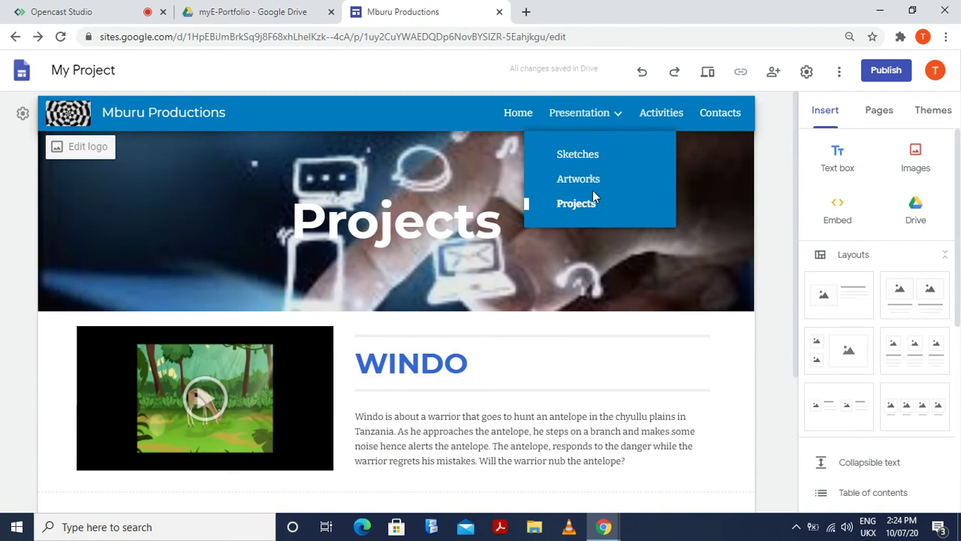
left_click(590, 161)
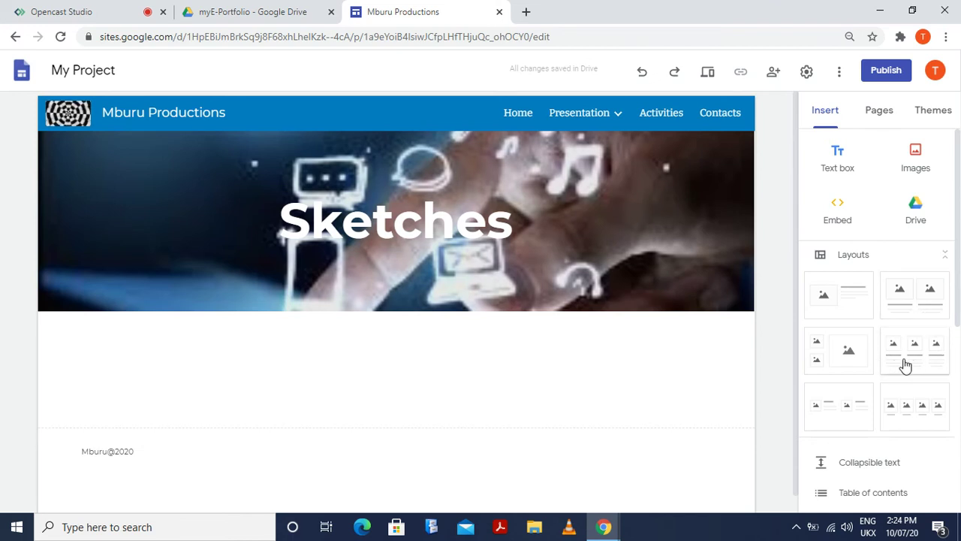
Insert a three-column image layout and choose From Drive for the first image slot
left_click(906, 363)
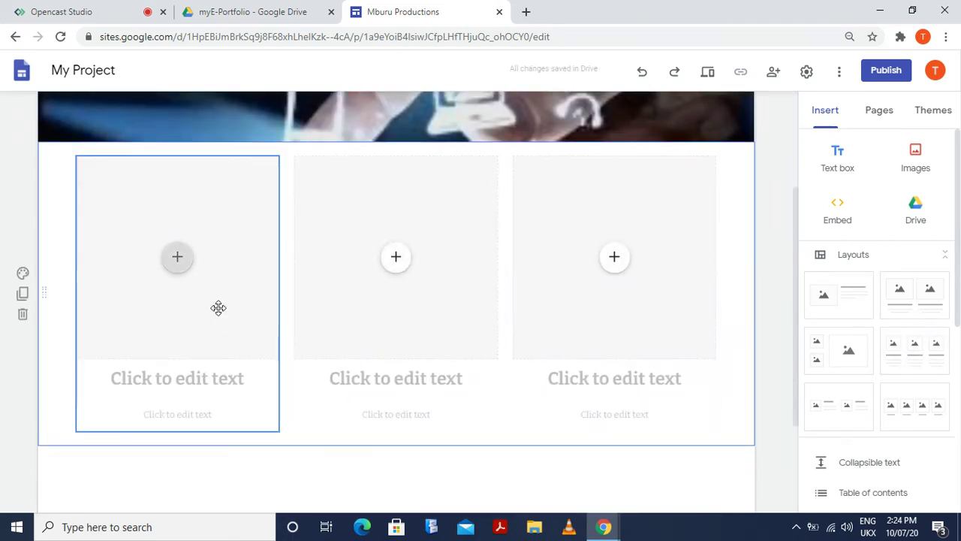
left_click(178, 259)
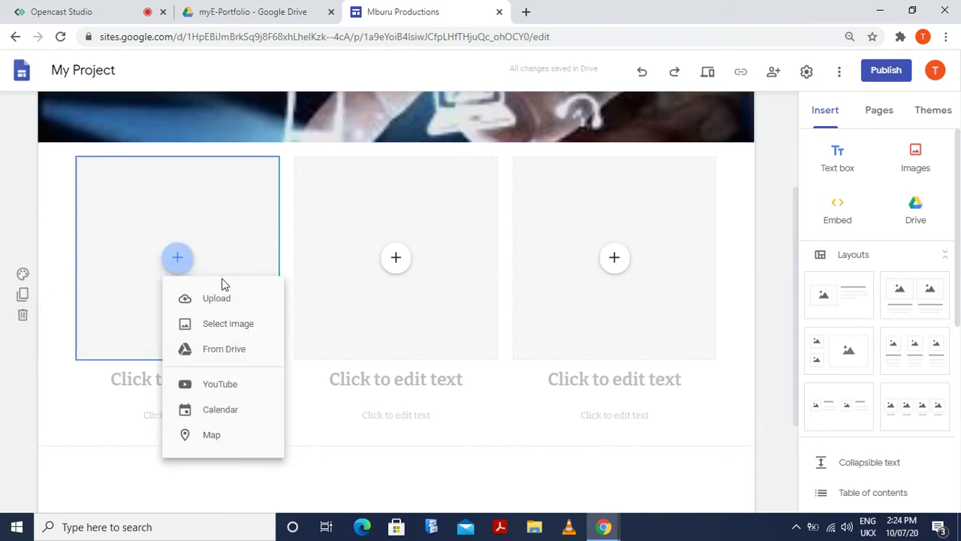
left_click(245, 327)
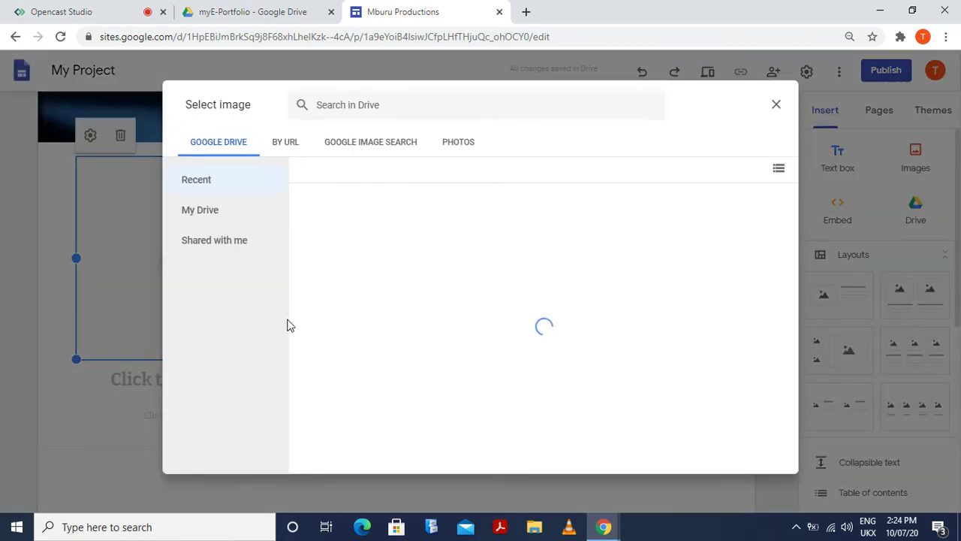
left_click(776, 105)
left_click(178, 263)
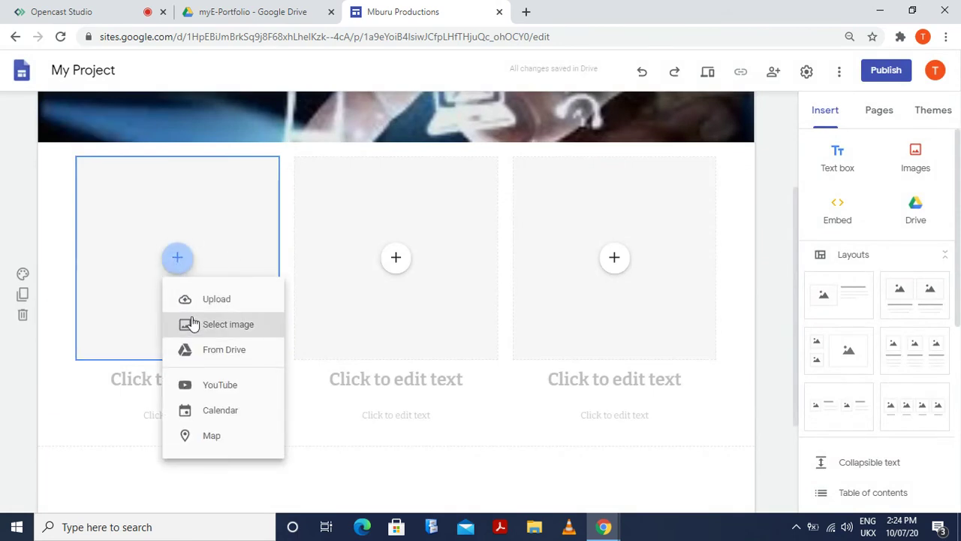
left_click(247, 351)
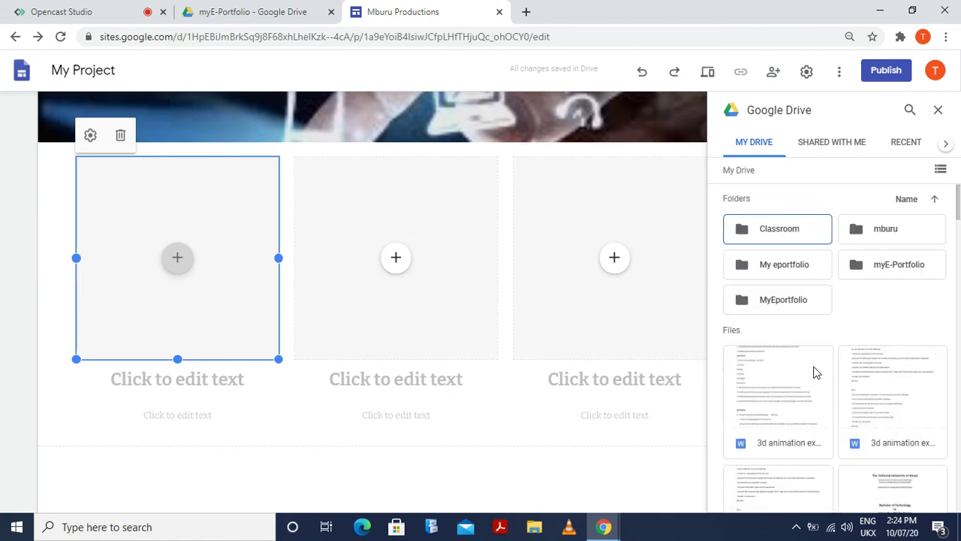
Insert the handwritten Snapshot image from Drive into the first image placeholder
scroll(817, 372, "down", 6)
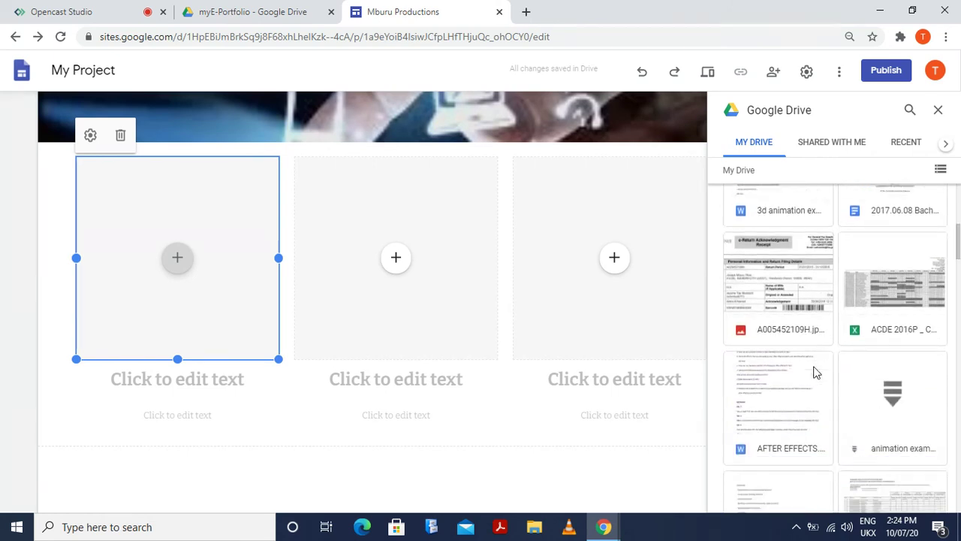
scroll(817, 368, "up", 7)
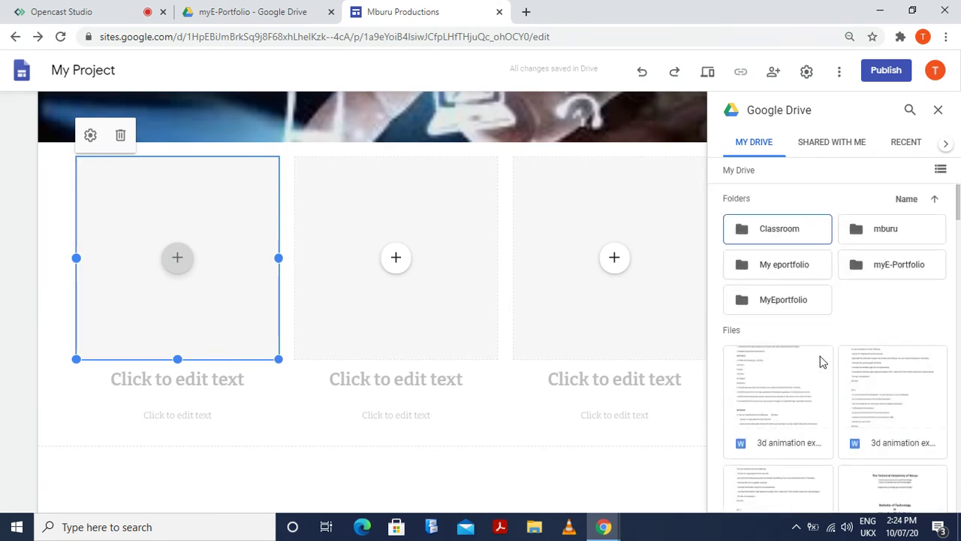
scroll(821, 362, "down", 6)
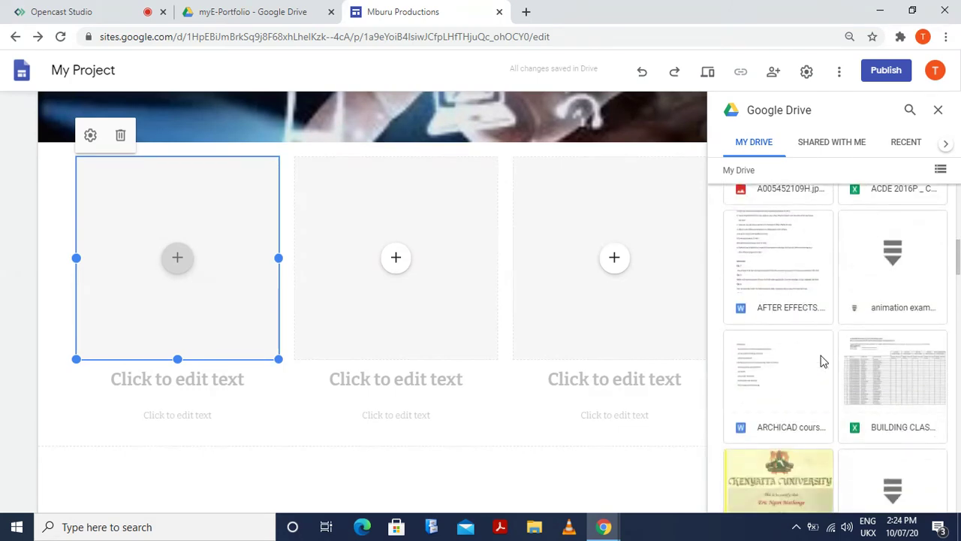
scroll(821, 362, "down", 10)
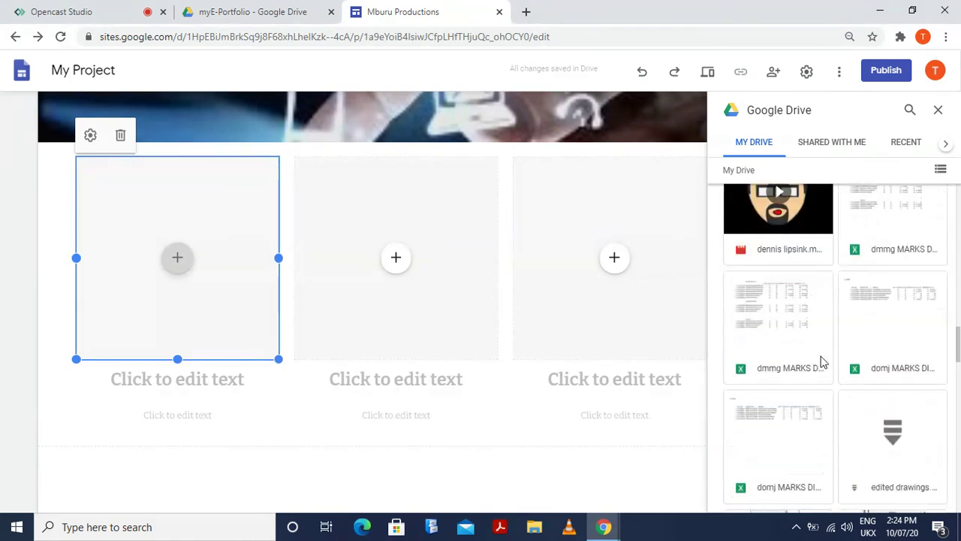
scroll(822, 362, "down", 6)
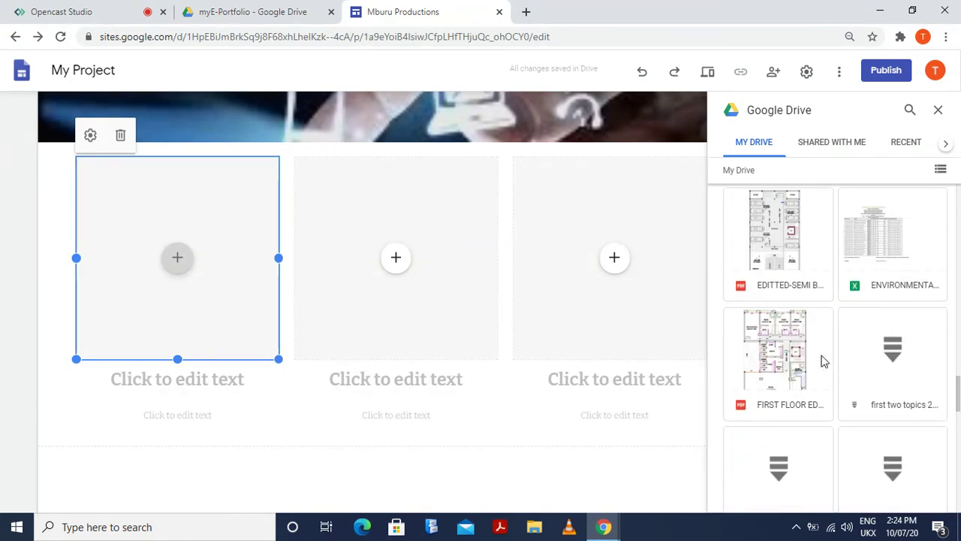
scroll(822, 362, "down", 8)
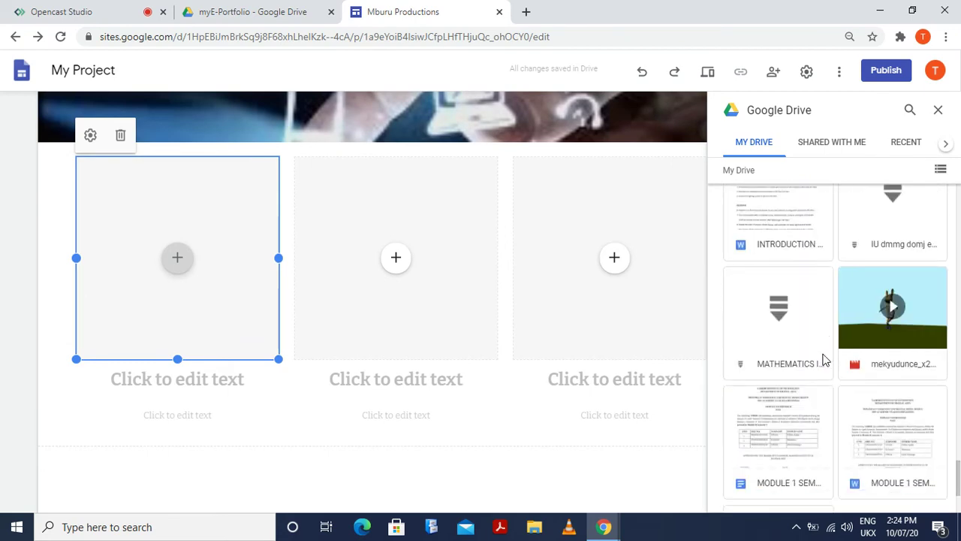
scroll(824, 360, "down", 8)
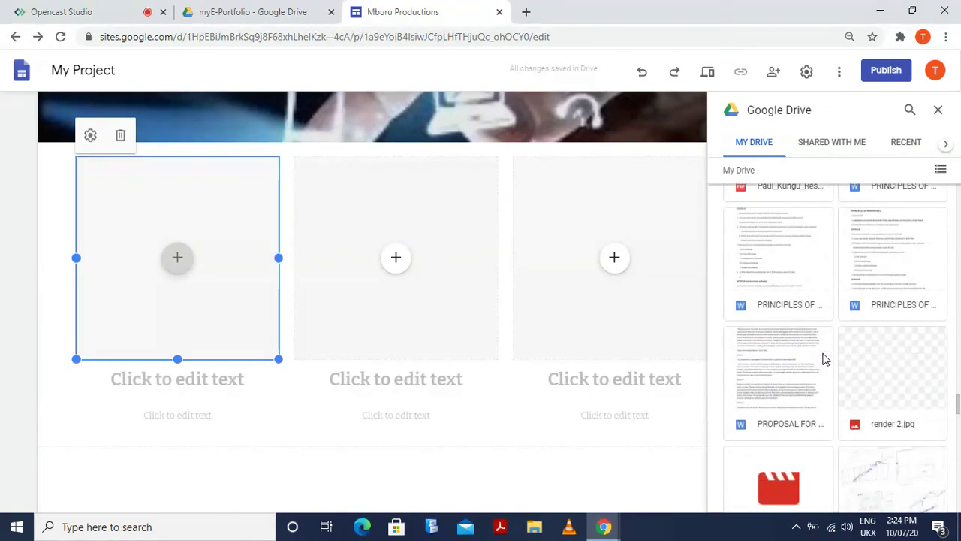
scroll(824, 360, "down", 4)
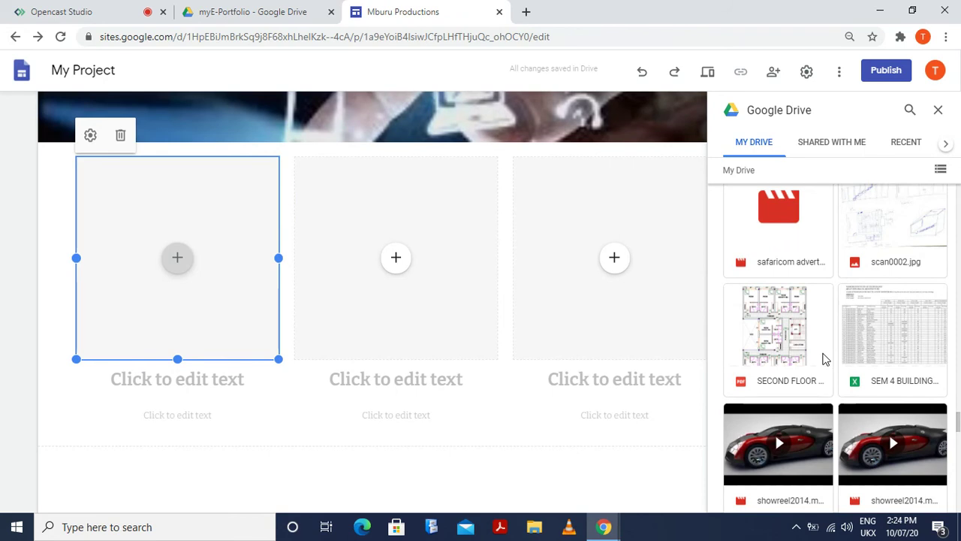
scroll(824, 360, "down", 4)
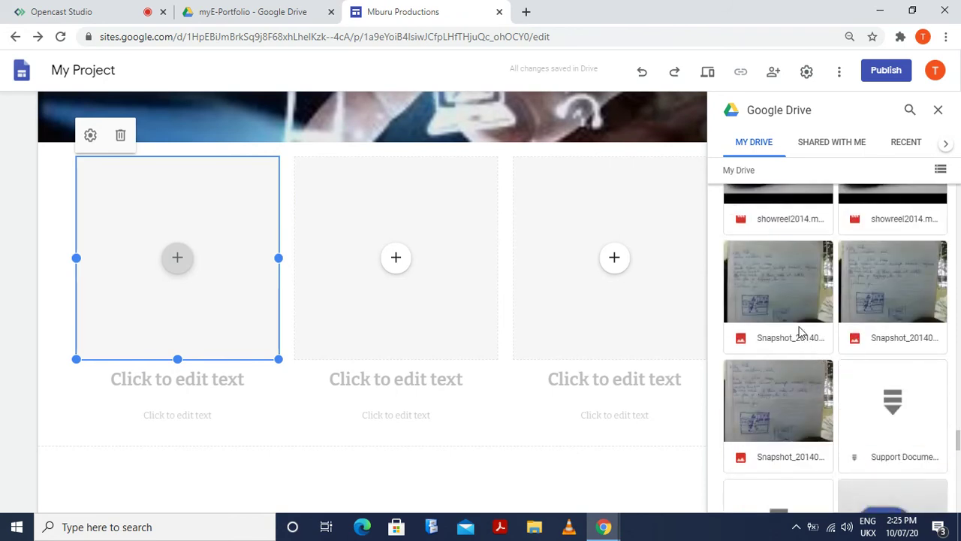
left_click(781, 283)
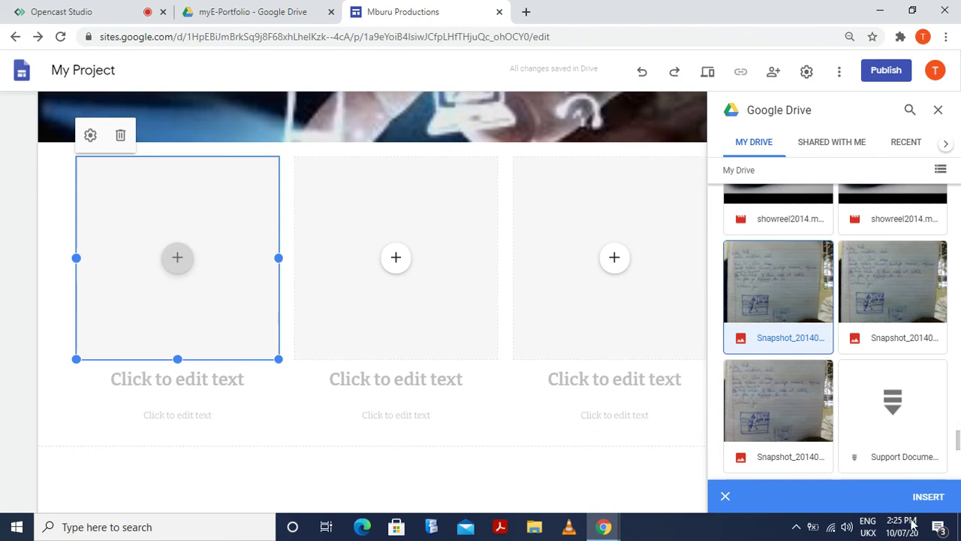
left_click(930, 496)
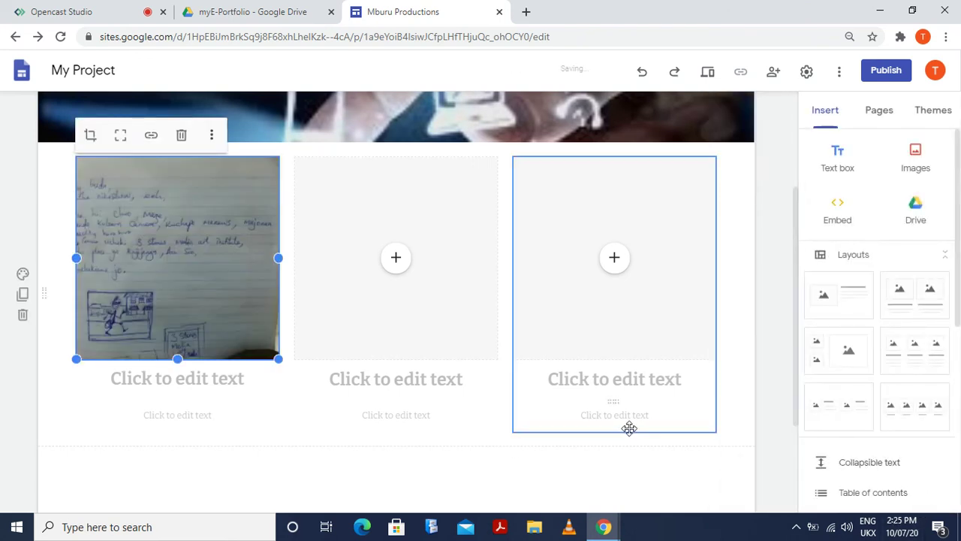
Deselect the snapshot image and switch to the Presentation page
left_click(193, 475)
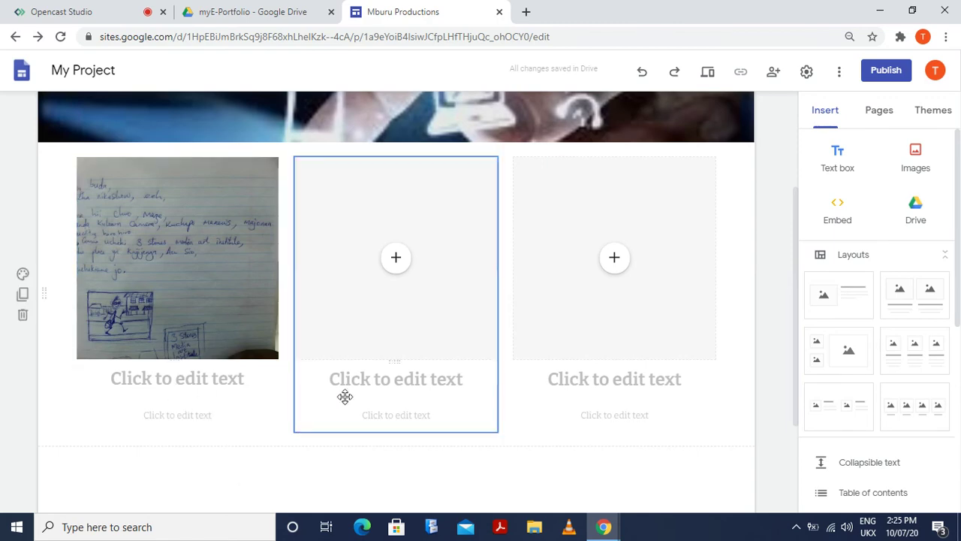
scroll(353, 391, "up", 3)
scroll(368, 389, "down", 4)
scroll(365, 389, "up", 4)
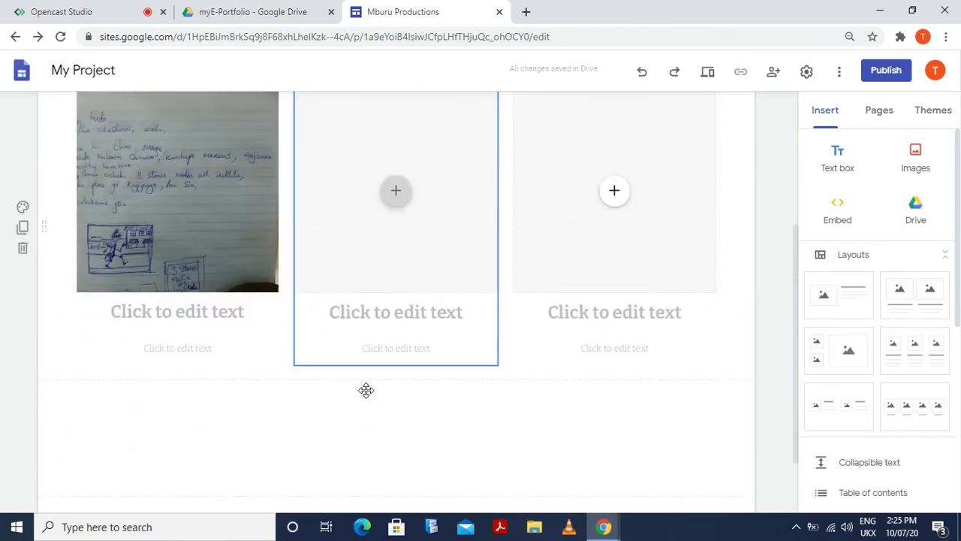
scroll(365, 395, "down", 4)
scroll(365, 398, "up", 3)
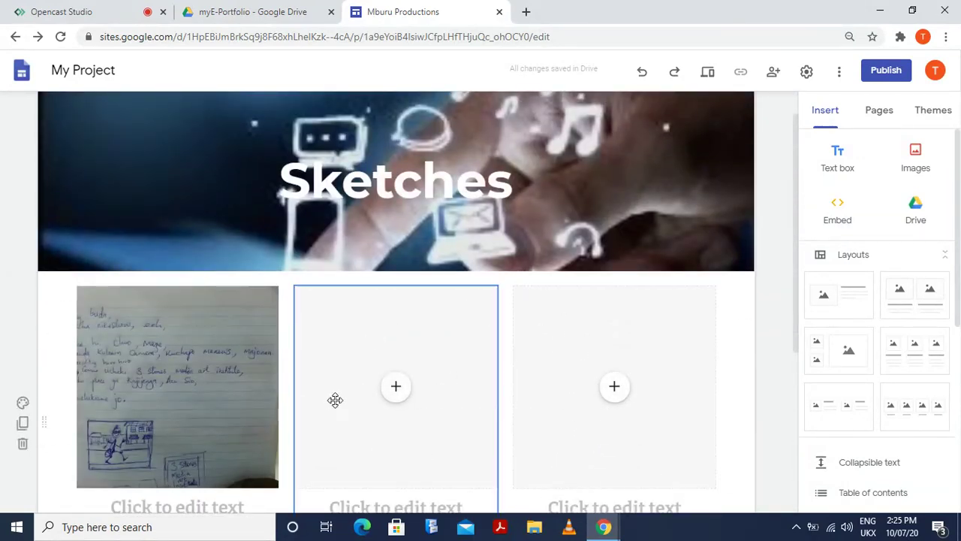
scroll(500, 378, "down", 4)
scroll(515, 401, "up", 4)
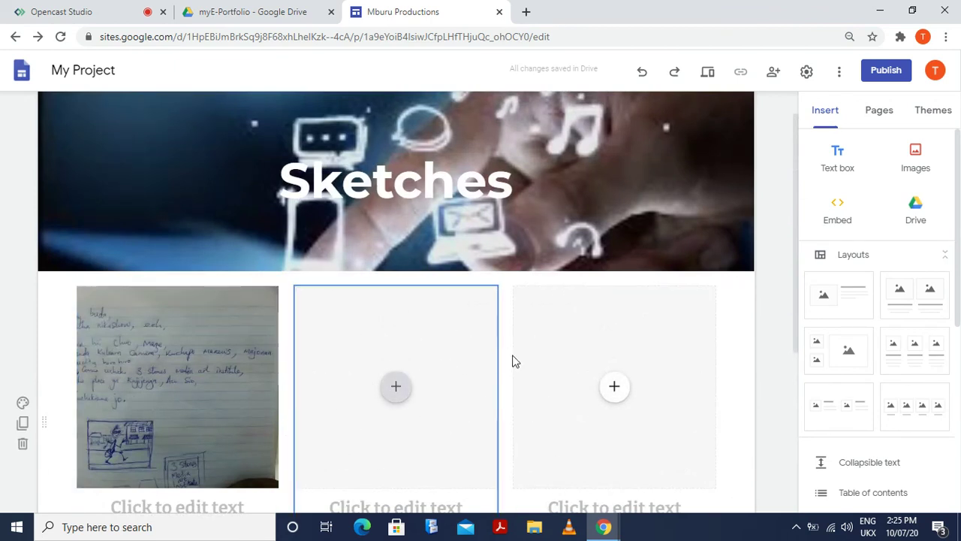
scroll(519, 315, "down", 4)
scroll(518, 327, "up", 4)
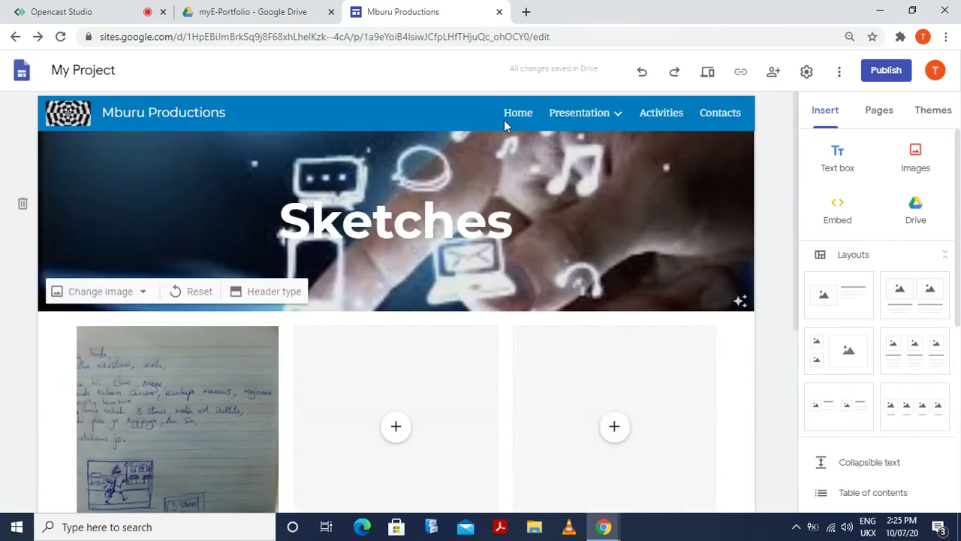
mouse_move(582, 114)
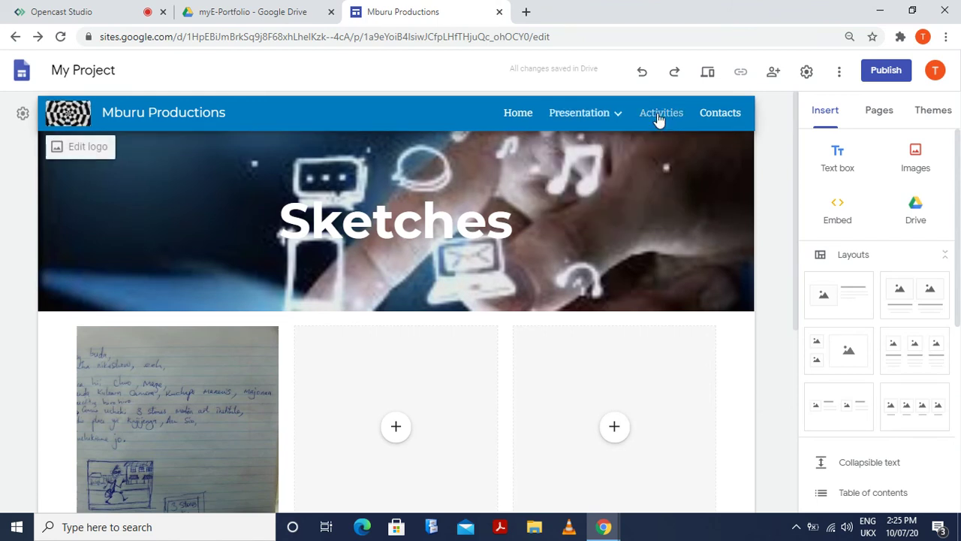
left_click(606, 116)
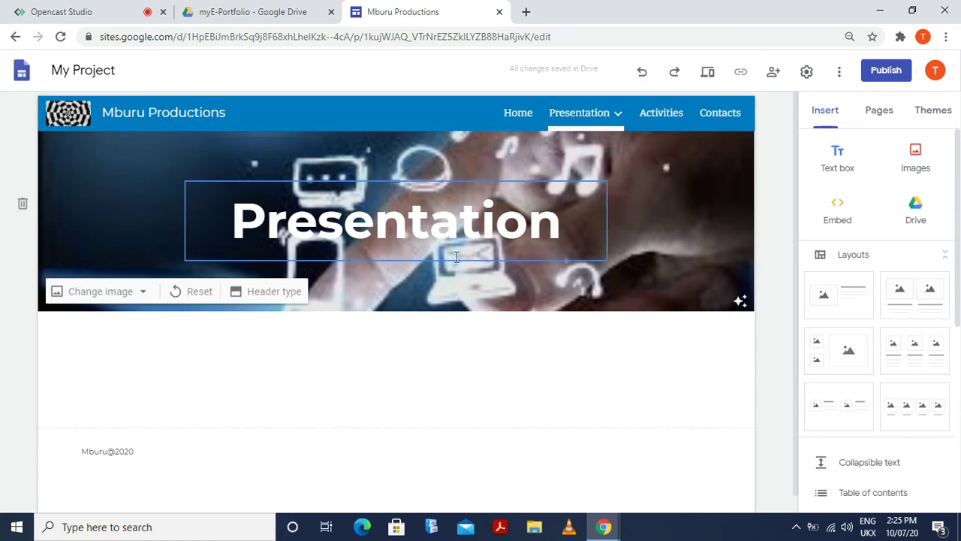
Add a text box in the empty section below the Presentation banner
scroll(366, 343, "down", 1)
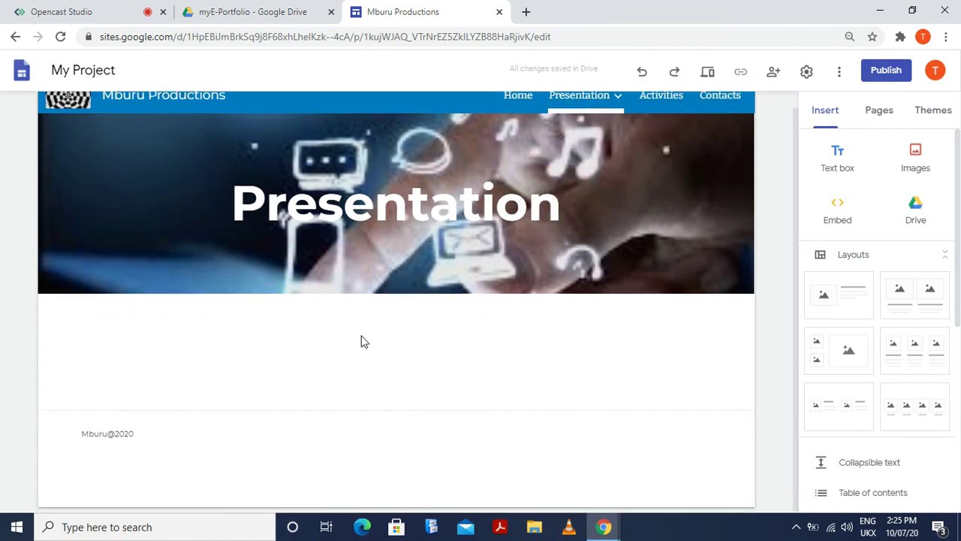
mouse_move(602, 94)
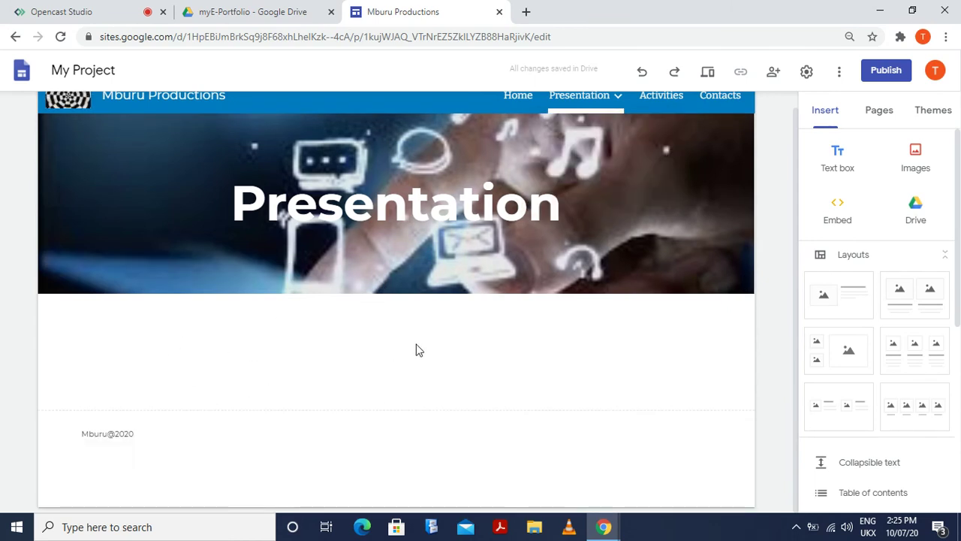
double_click(271, 346)
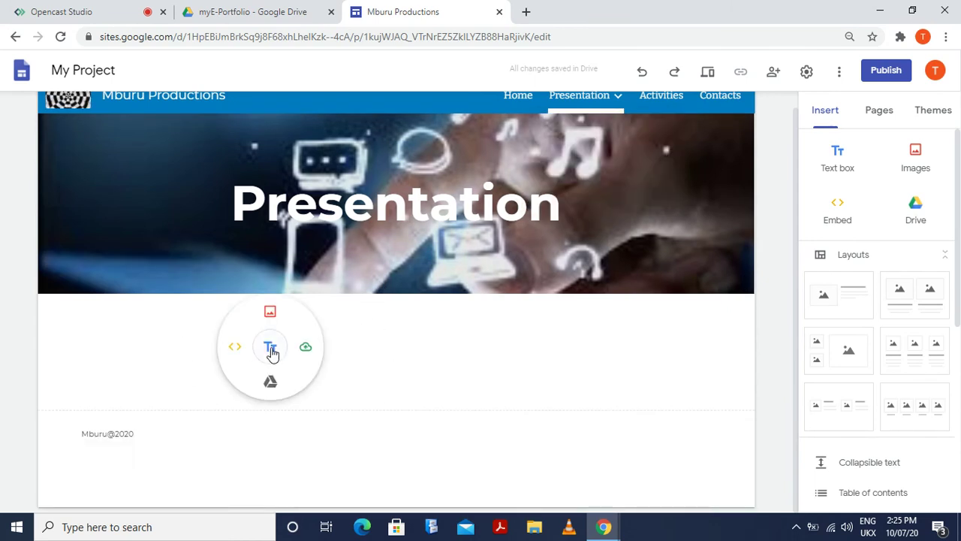
left_click(271, 350)
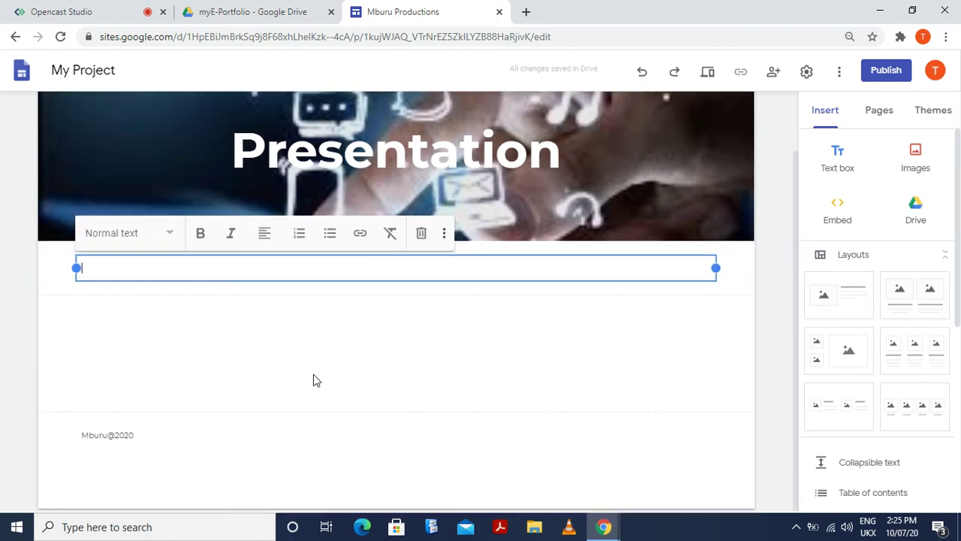
Write 'In this presentation, we are showcasing the animation production process from concept to final product.'
type("In this present")
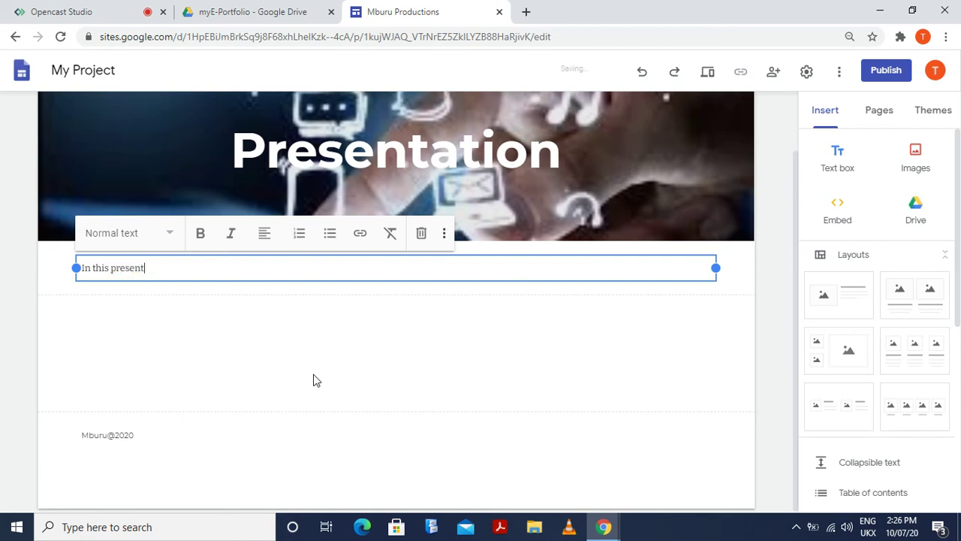
type("ation, we are showcas")
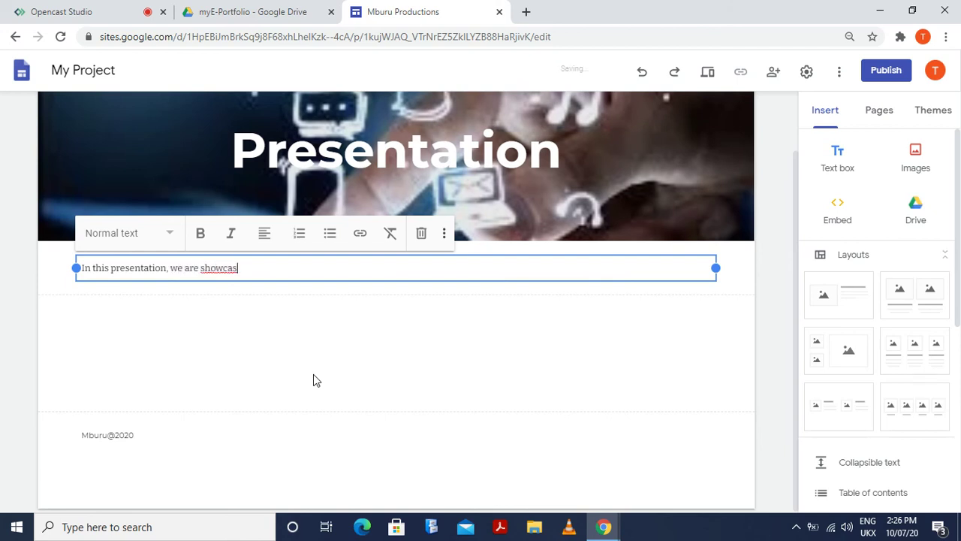
type("ing the animation")
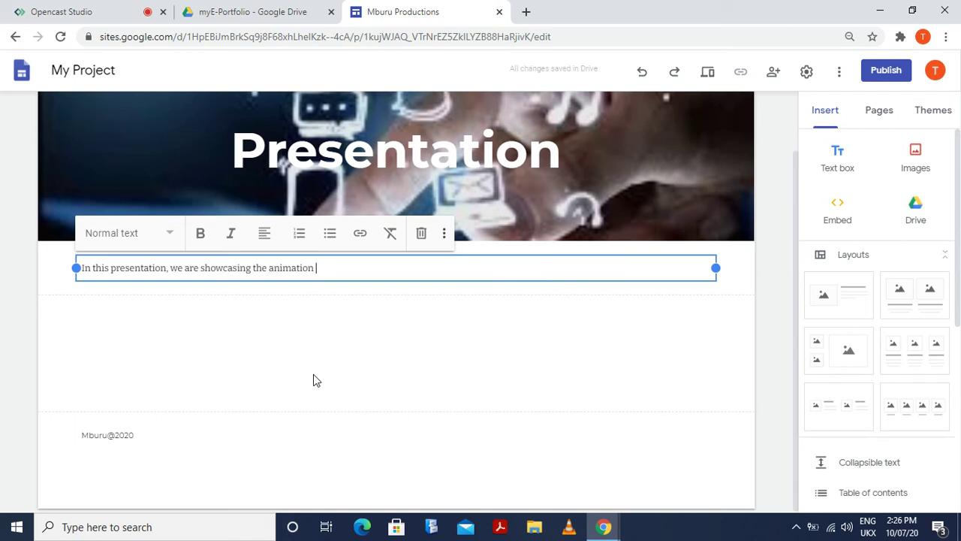
type("productio")
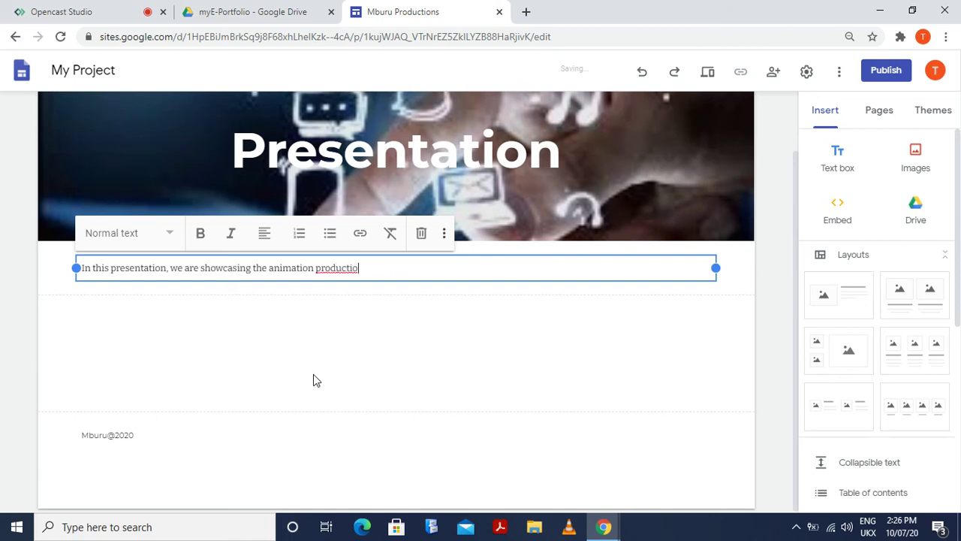
type("n proces")
type("s ")
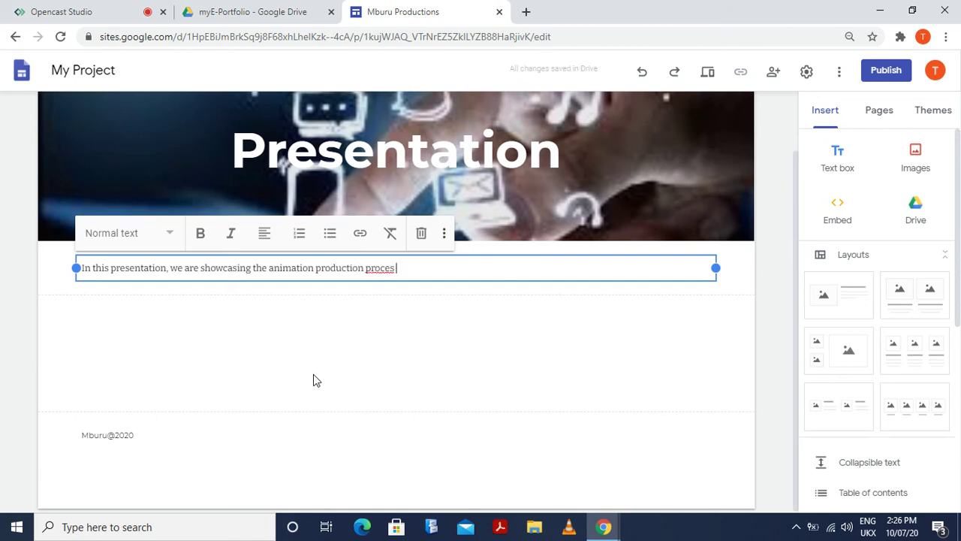
type("s fr")
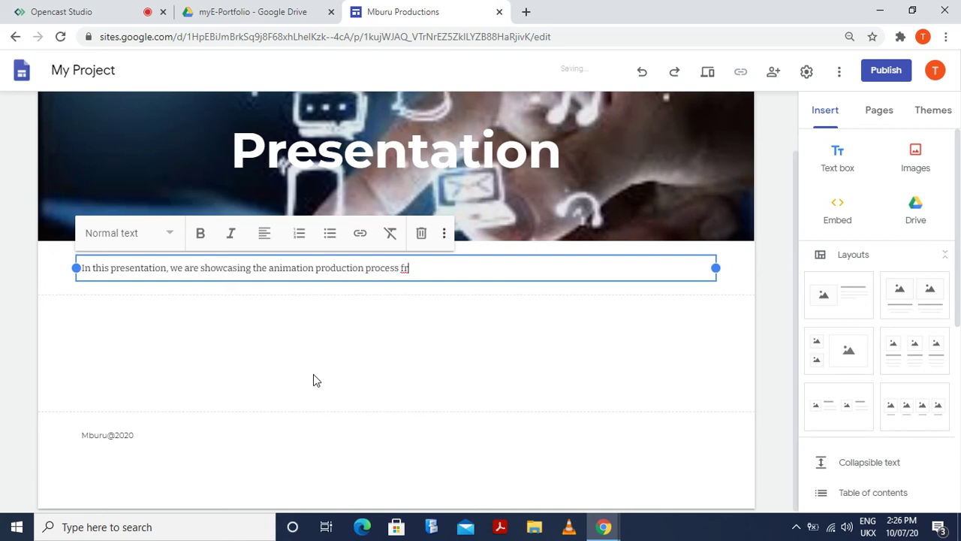
type("om scripting")
type("to")
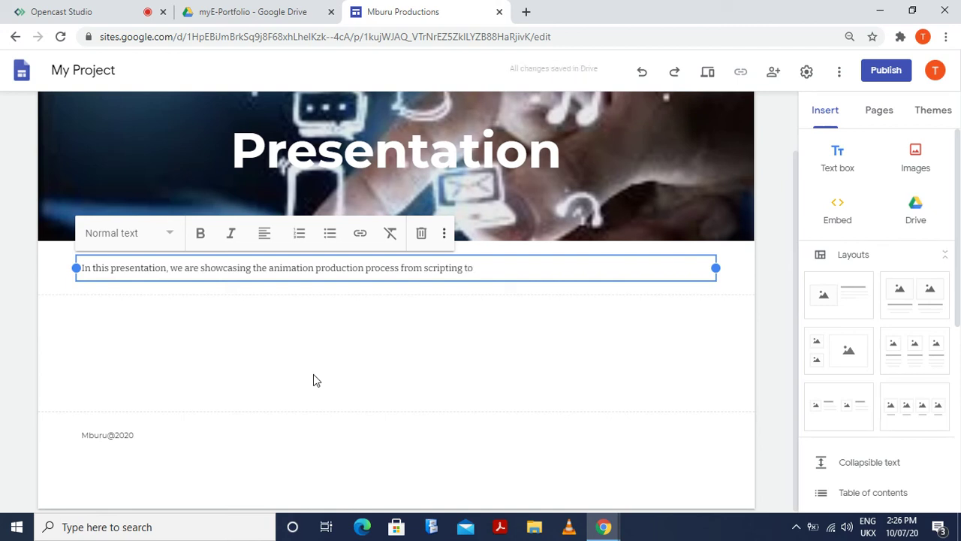
key("BackSpace")
key("BackSpace")
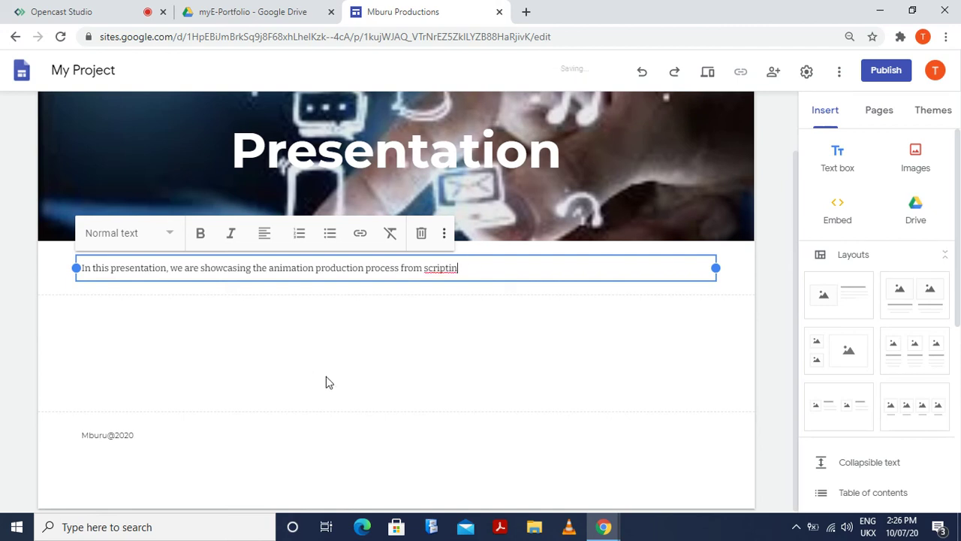
key("BackSpace")
key("BackSpace")
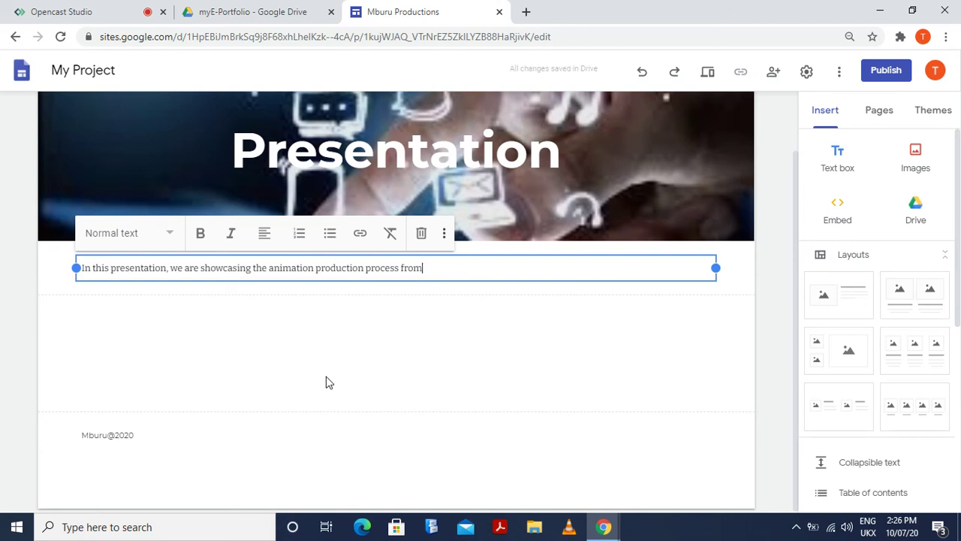
type("conc")
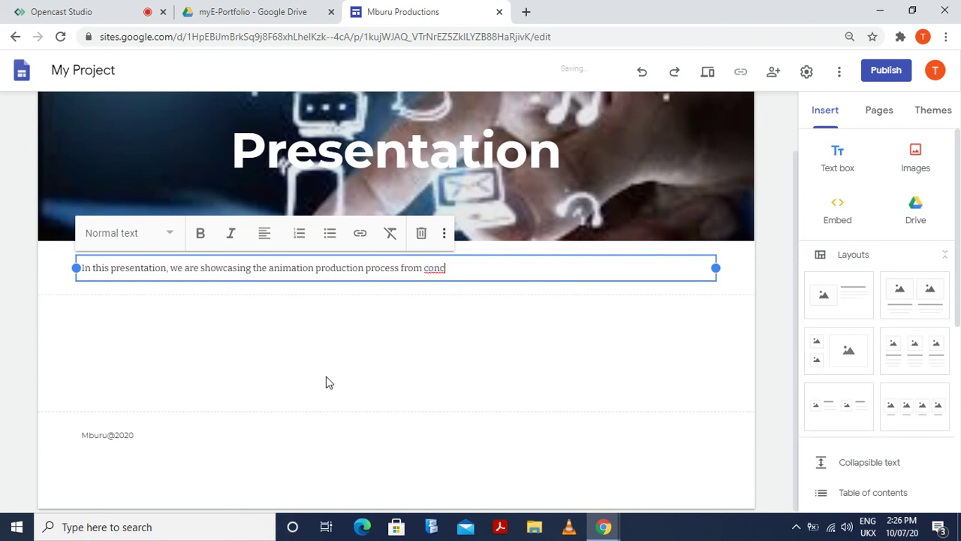
type("ept to final")
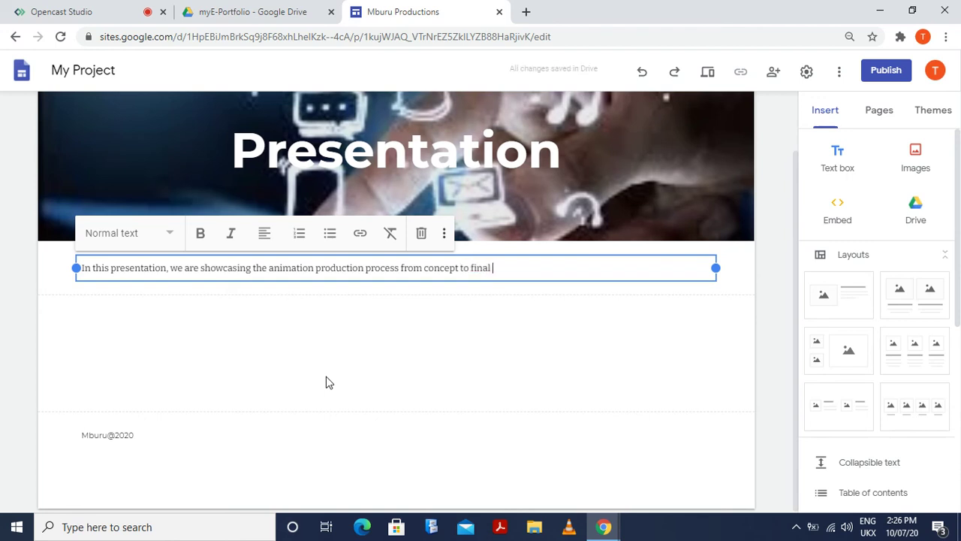
type(" product.")
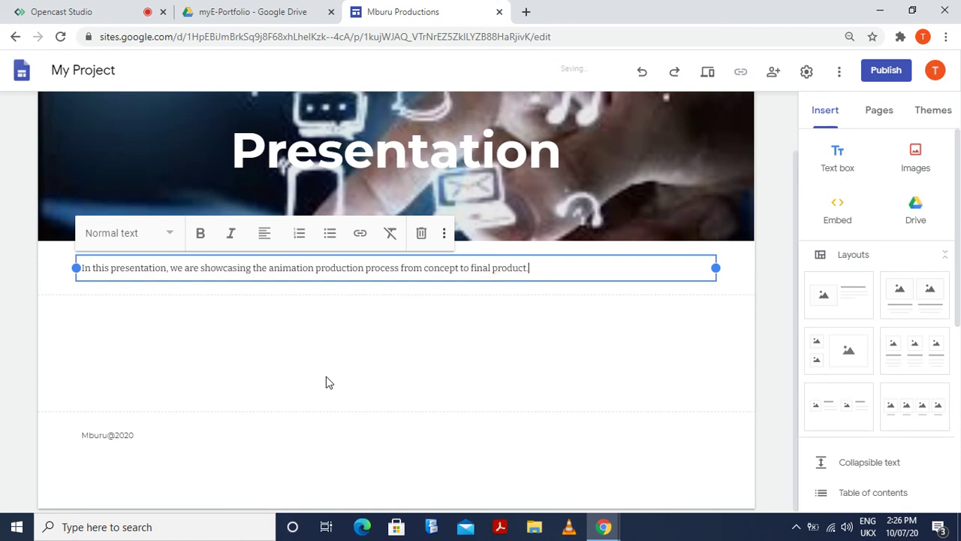
left_click(338, 354)
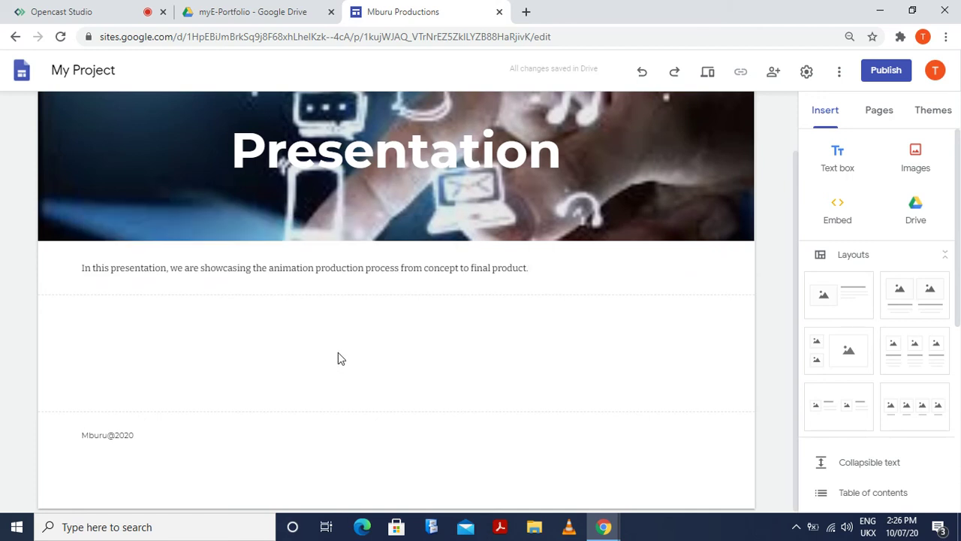
Go to the Artworks page through the Presentation menu
scroll(375, 354, "up", 1)
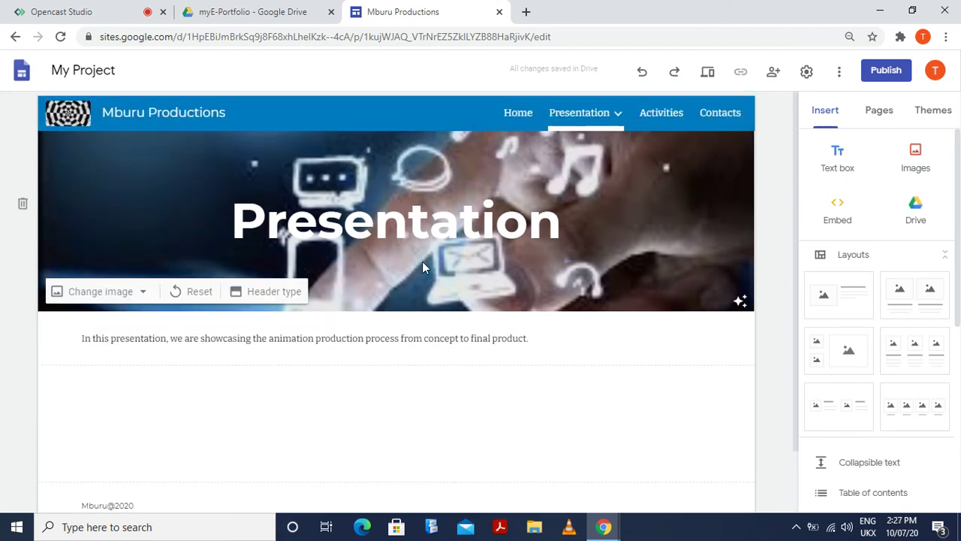
mouse_move(594, 115)
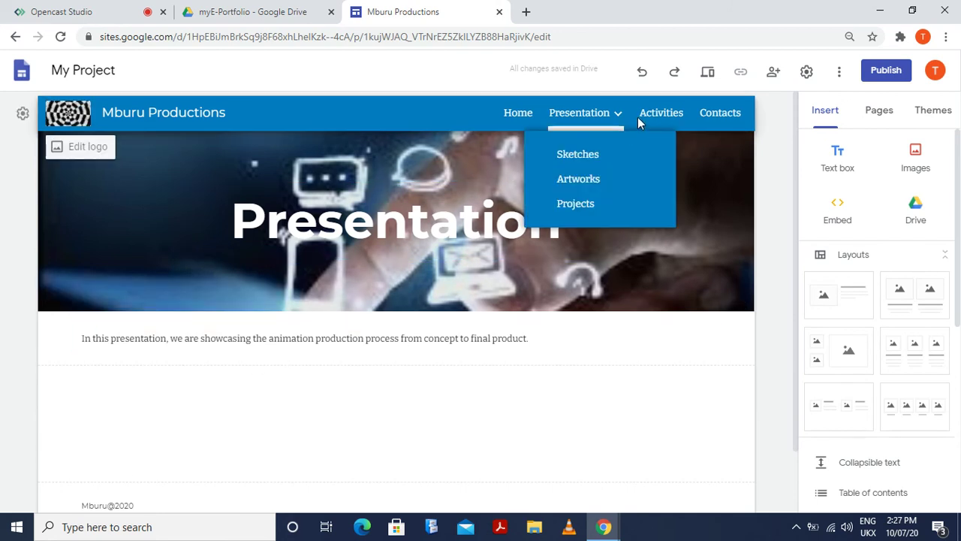
left_click(578, 155)
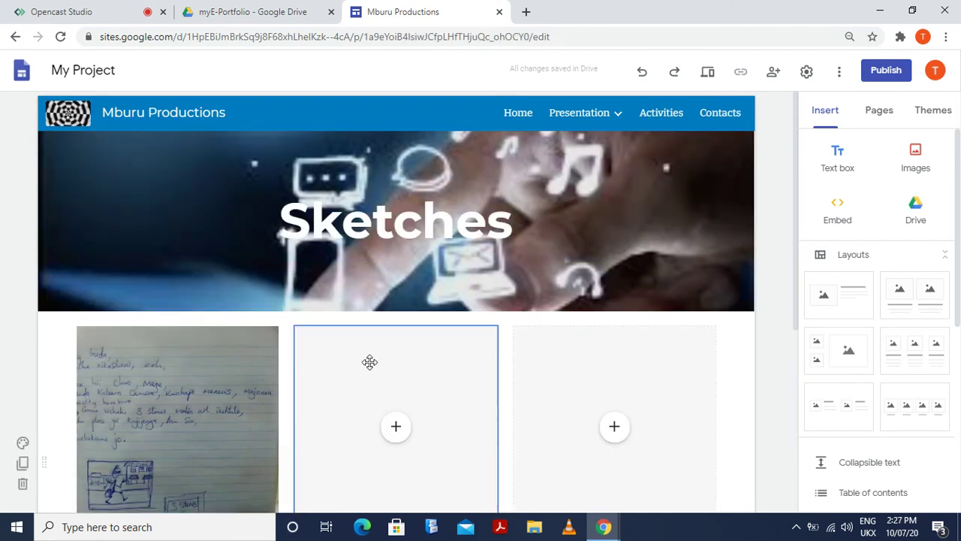
mouse_move(626, 111)
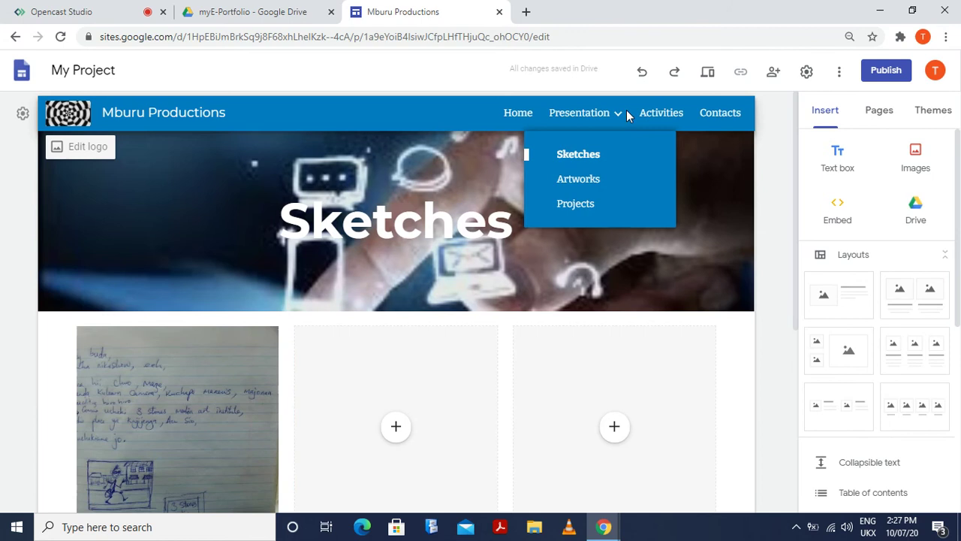
left_click(582, 184)
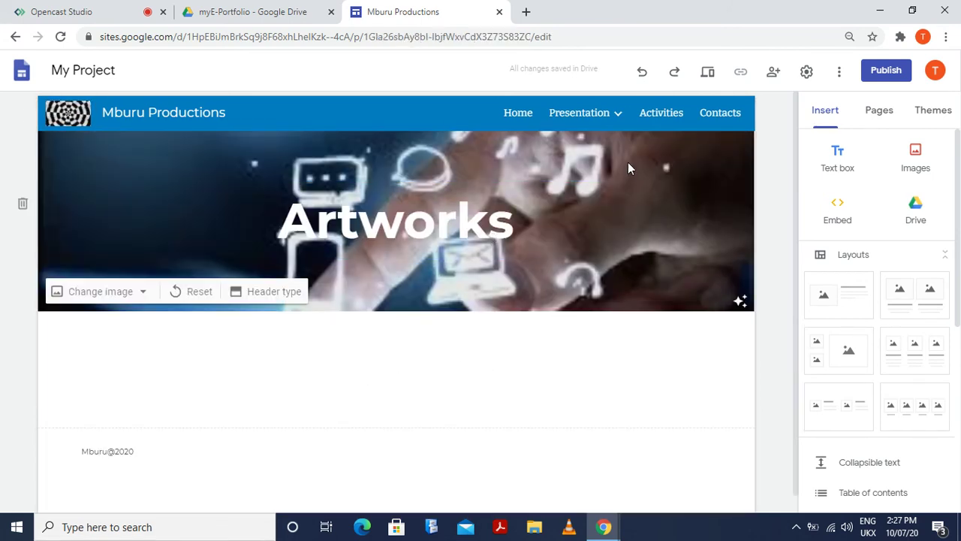
Start inserting a Google Drive file into the Artworks page's empty section
mouse_move(618, 129)
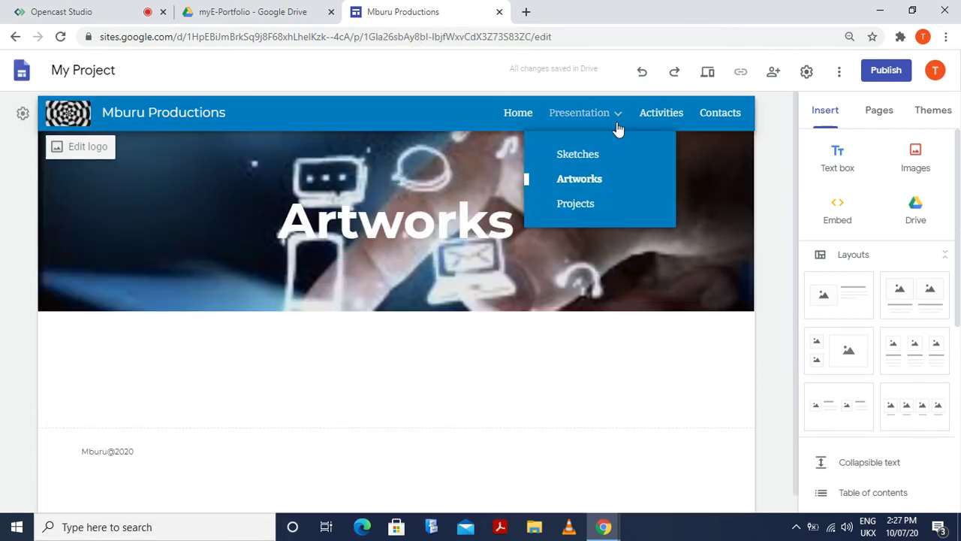
double_click(239, 408)
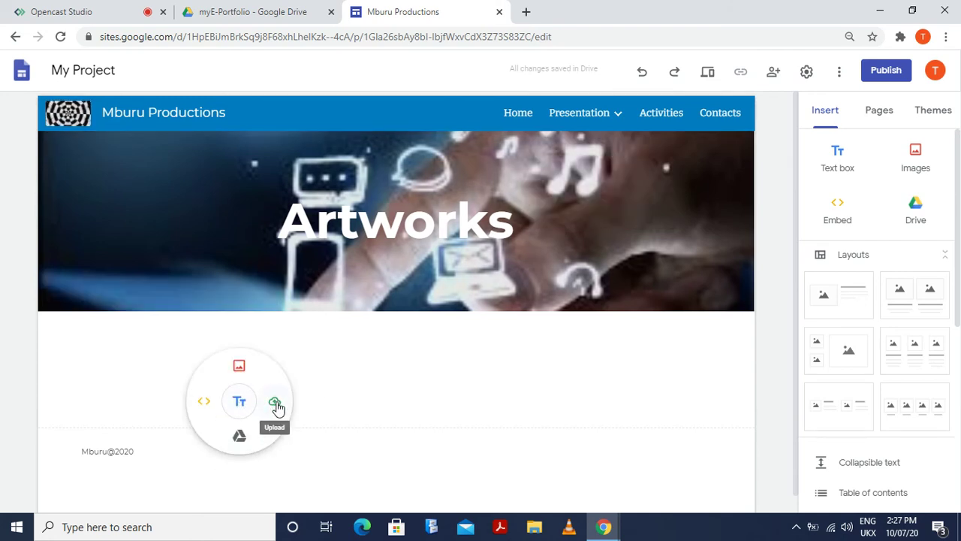
left_click(239, 437)
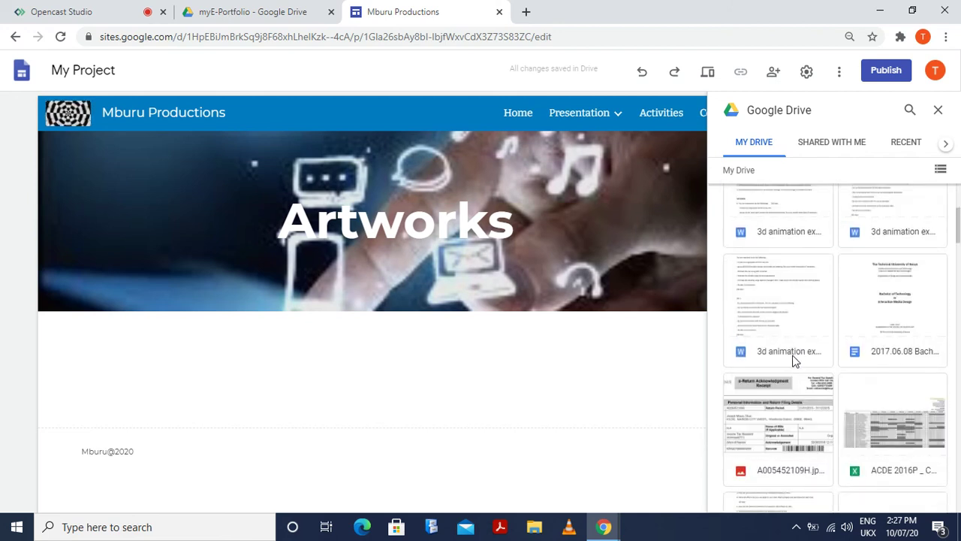
Insert render 2.jpg from Drive into the Artworks page and deselect it
scroll(795, 361, "down", 4)
scroll(795, 361, "down", 10)
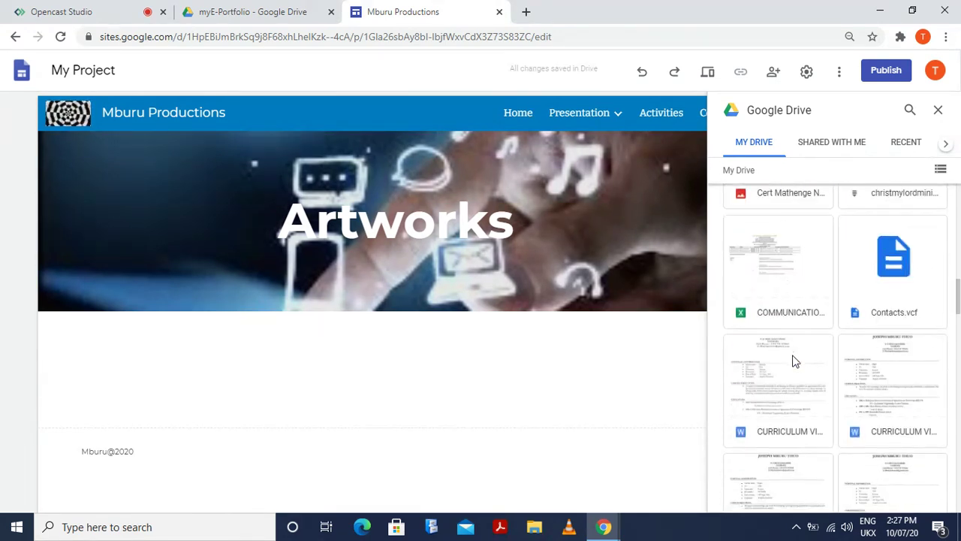
scroll(795, 361, "down", 10)
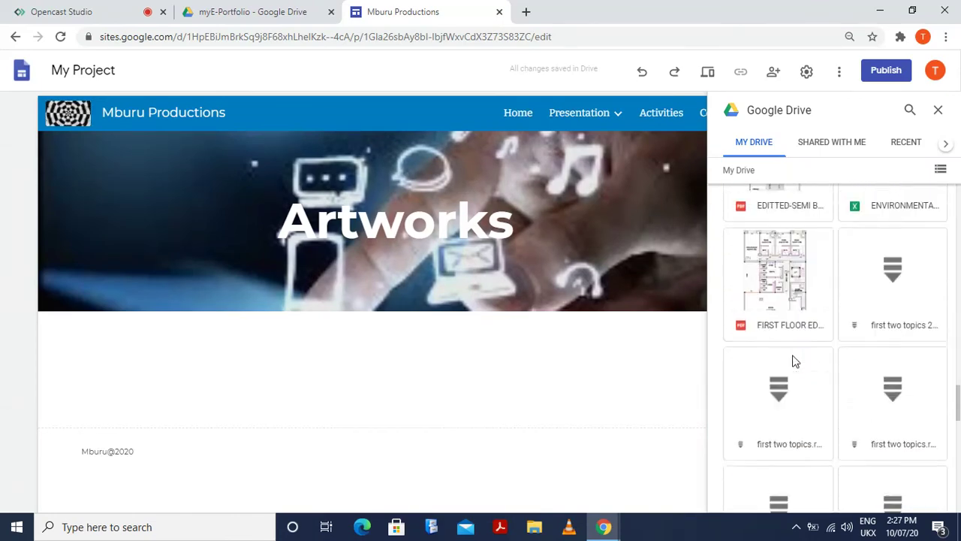
scroll(795, 361, "up", 10)
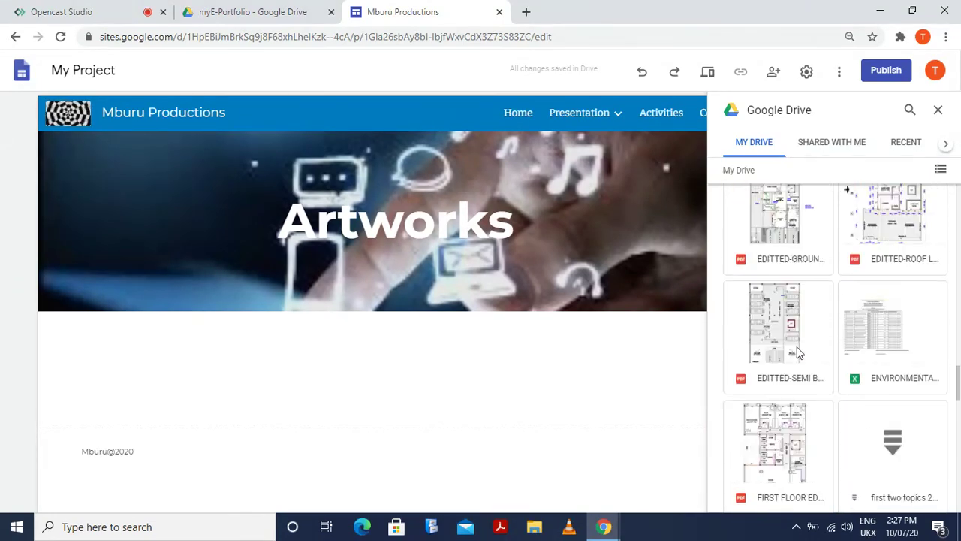
scroll(800, 353, "up", 10)
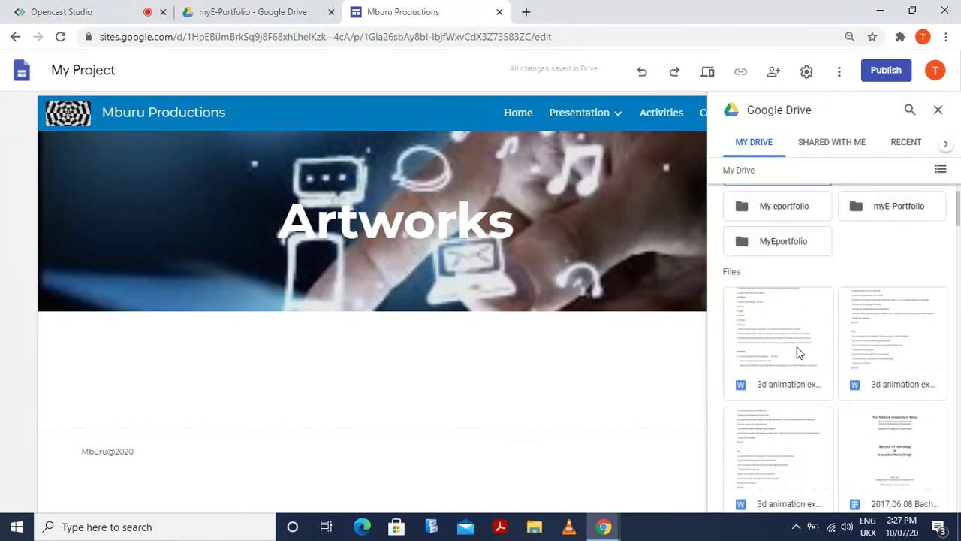
scroll(799, 353, "down", 10)
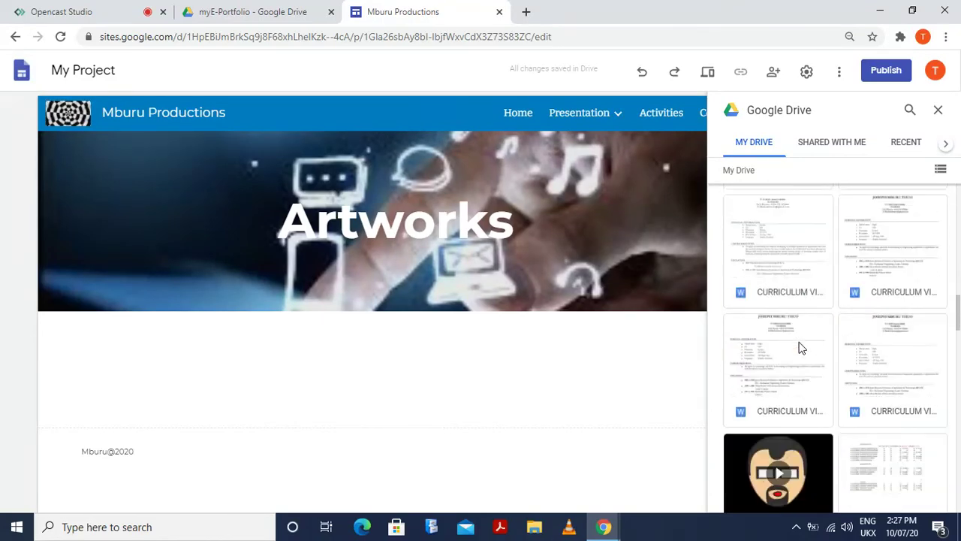
scroll(806, 349, "down", 5)
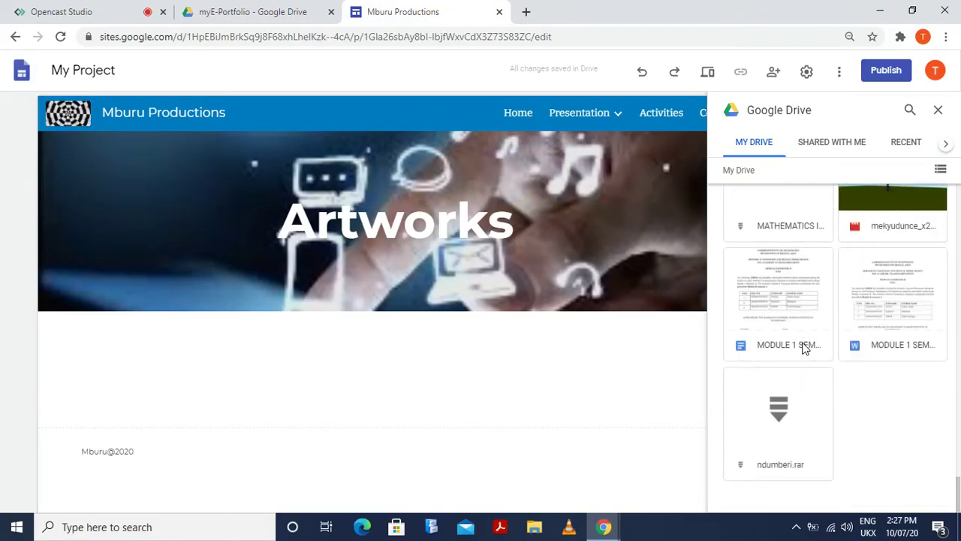
scroll(806, 351, "down", 10)
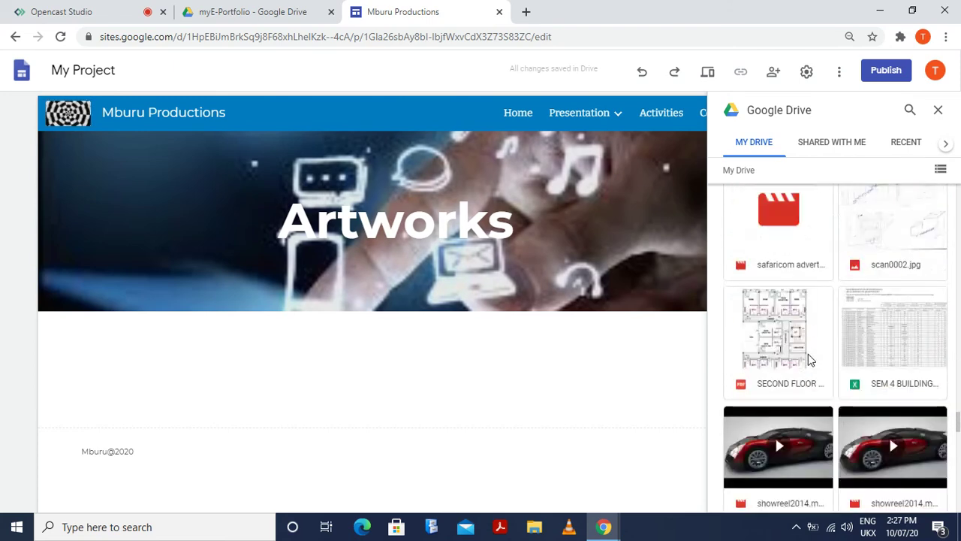
scroll(808, 354, "up", 3)
scroll(809, 358, "up", 1)
left_click(898, 370)
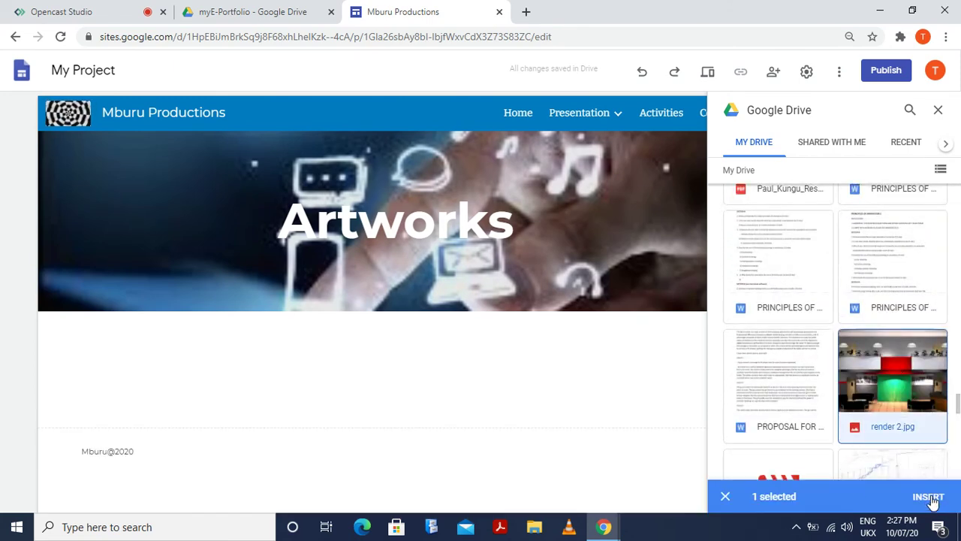
left_click(928, 497)
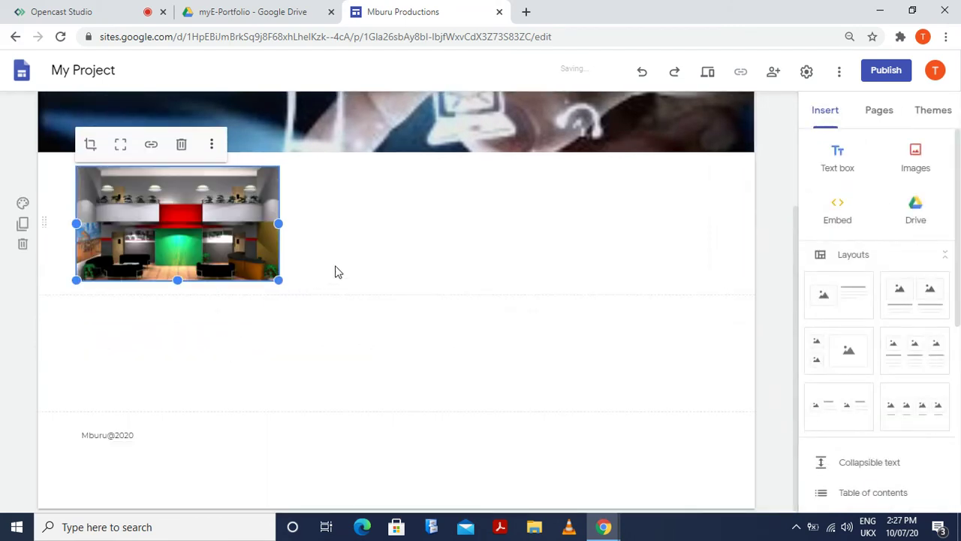
left_click(405, 325)
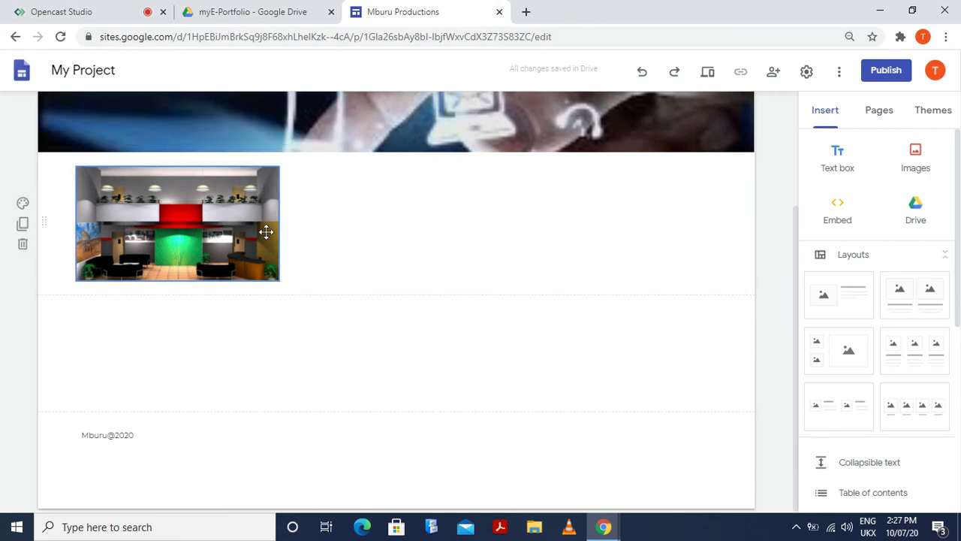
scroll(313, 301, "up", 3)
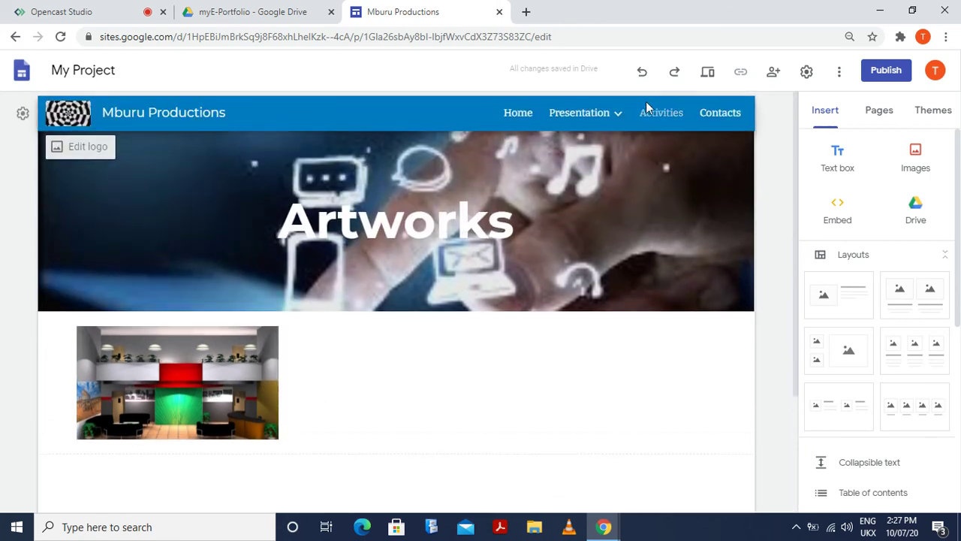
Open the Projects page and scroll down to the WINDO section
mouse_move(628, 126)
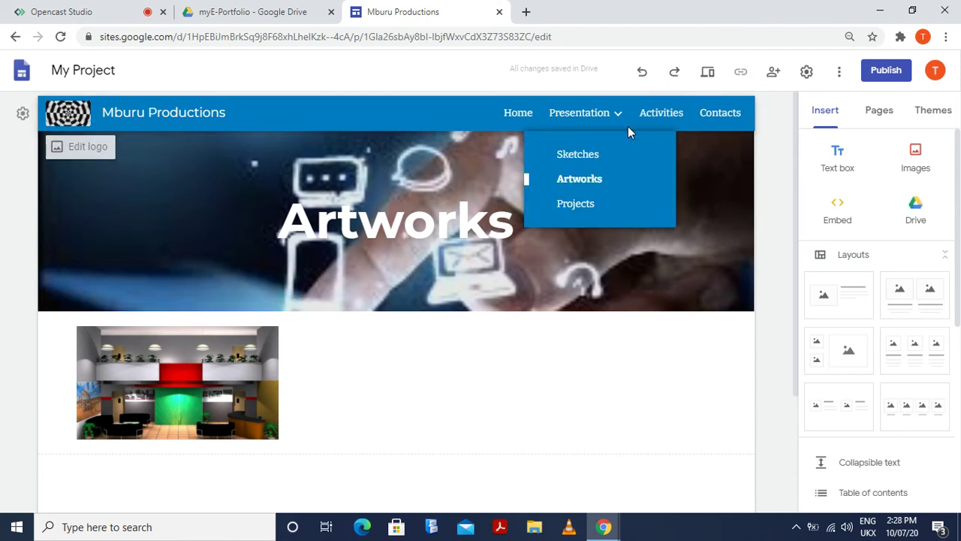
left_click(572, 205)
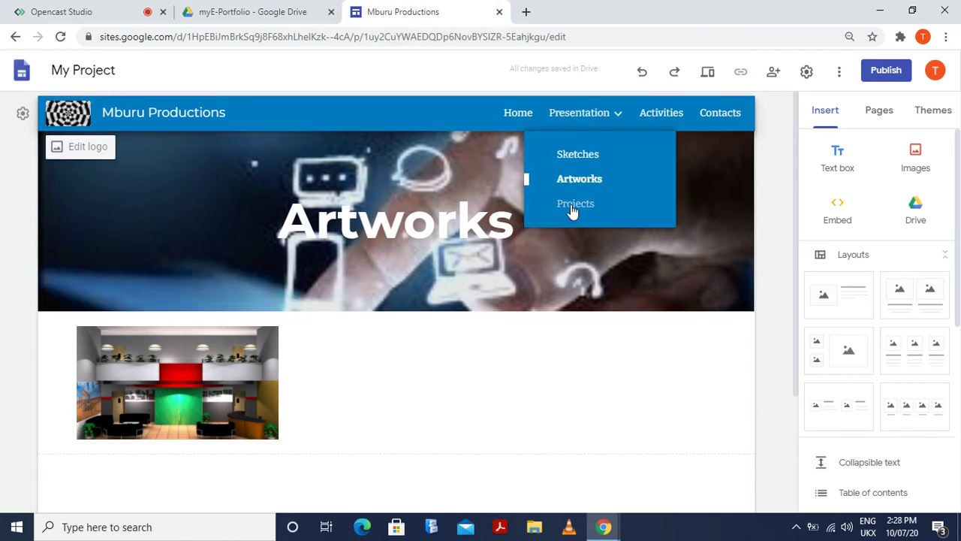
scroll(341, 386, "down", 1)
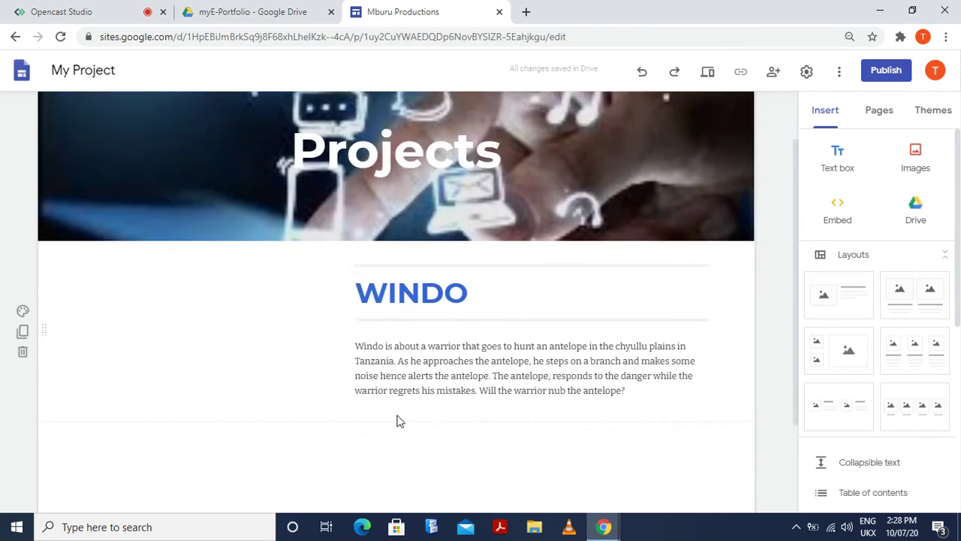
scroll(422, 393, "down", 1)
scroll(379, 398, "down", 1)
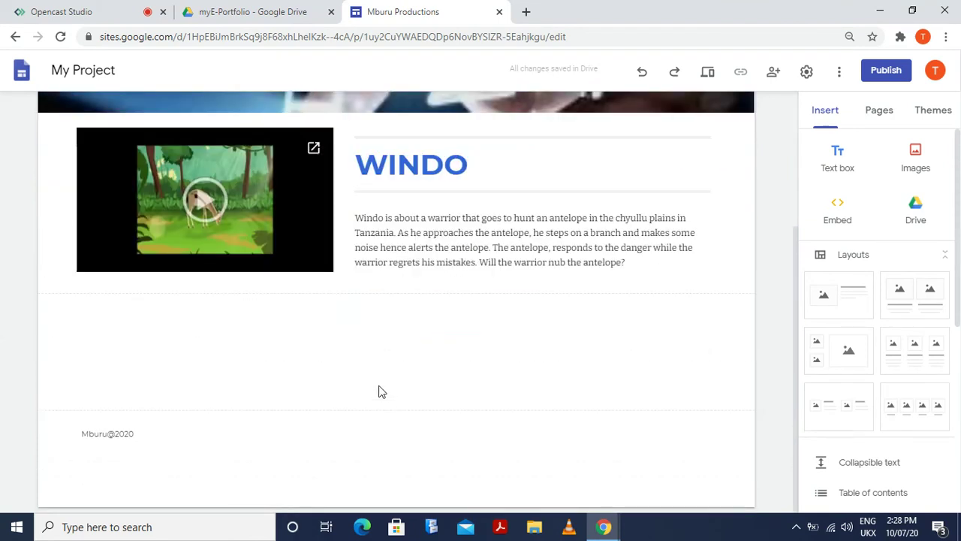
Add an image-and-text section below the WINDO section
right_click(278, 350)
left_click(230, 354)
double_click(232, 356)
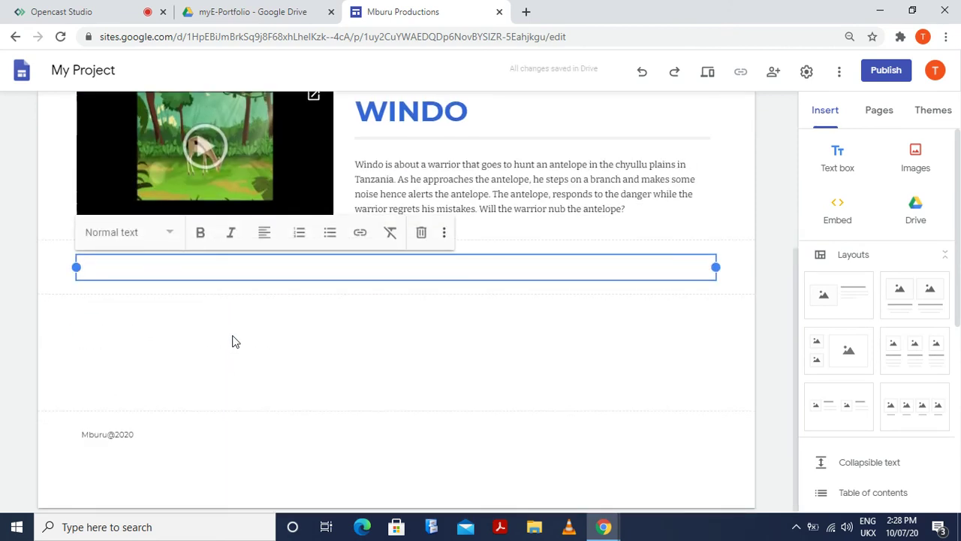
left_click(232, 342)
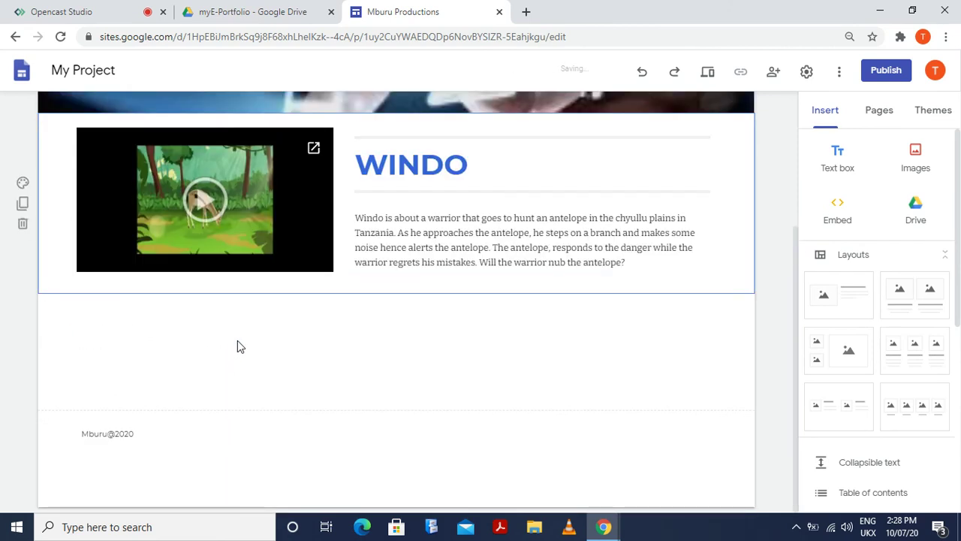
left_click(848, 302)
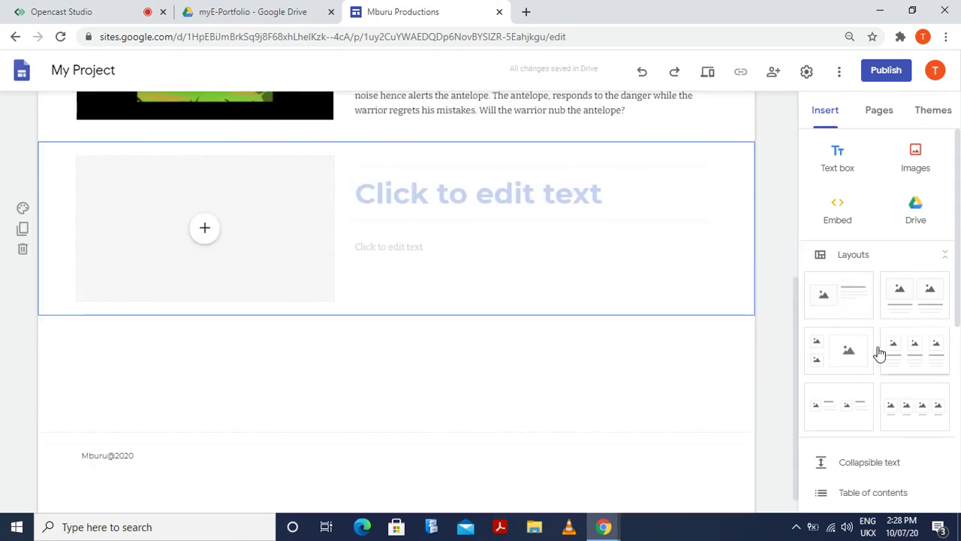
Search YouTube for gazelle hunt videos from the new section's image slot
left_click(208, 231)
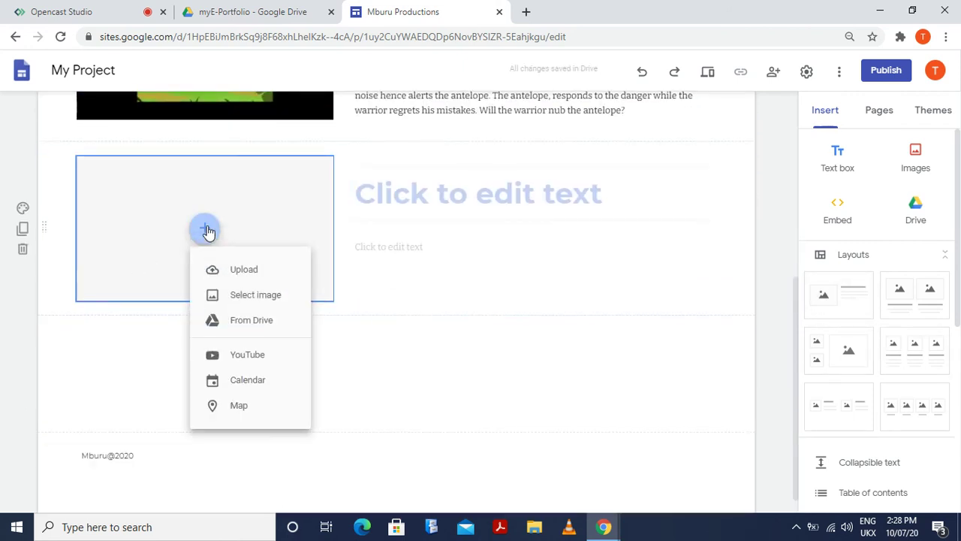
left_click(271, 359)
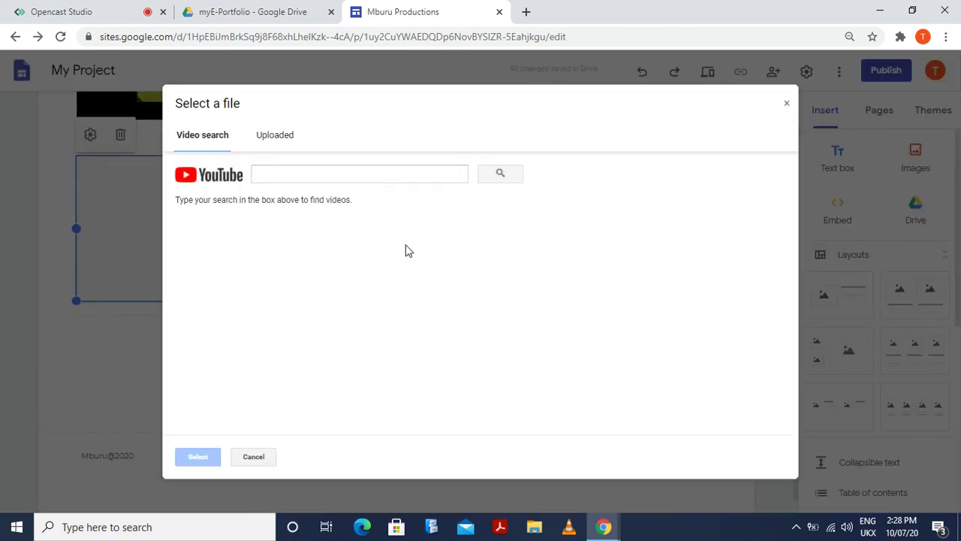
left_click(330, 170)
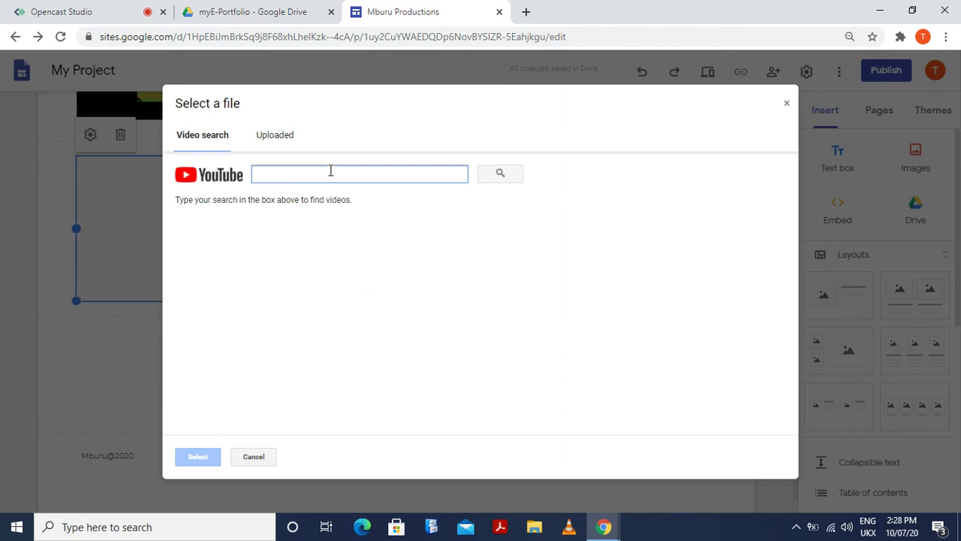
type("Gazell hunt")
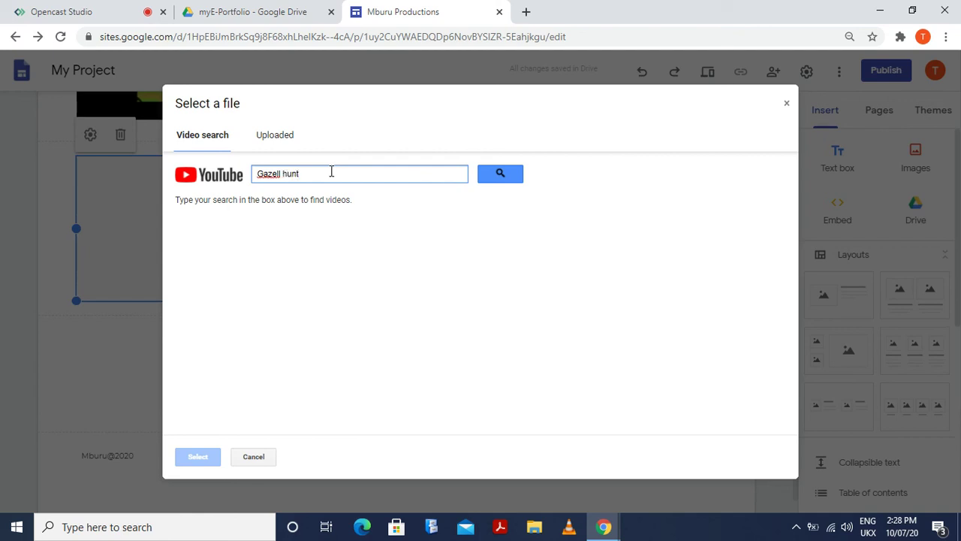
key("Return")
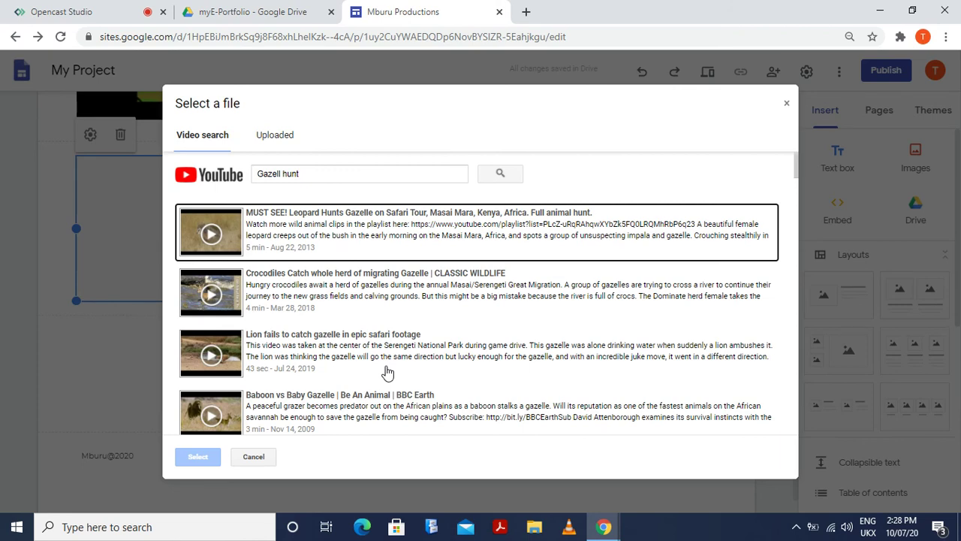
scroll(387, 372, "down", 5)
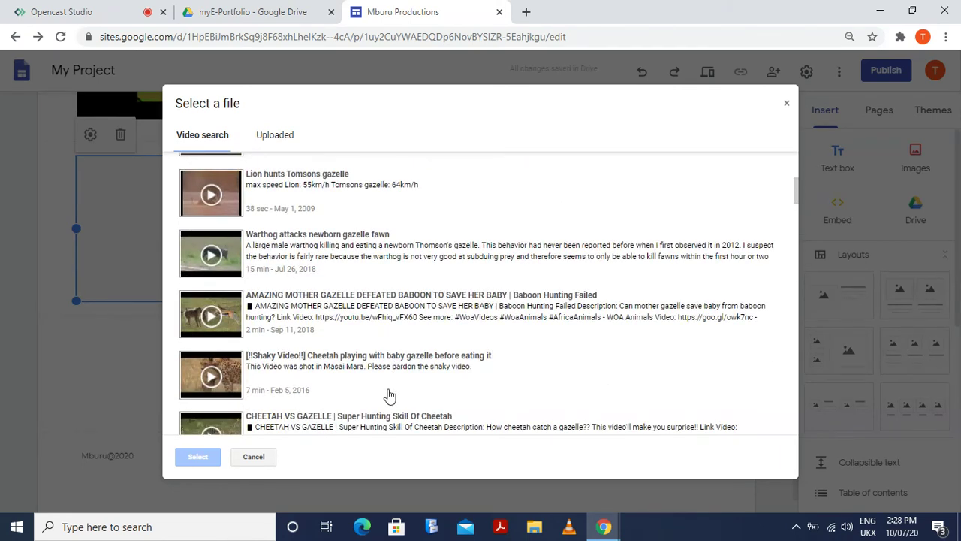
scroll(387, 394, "up", 6)
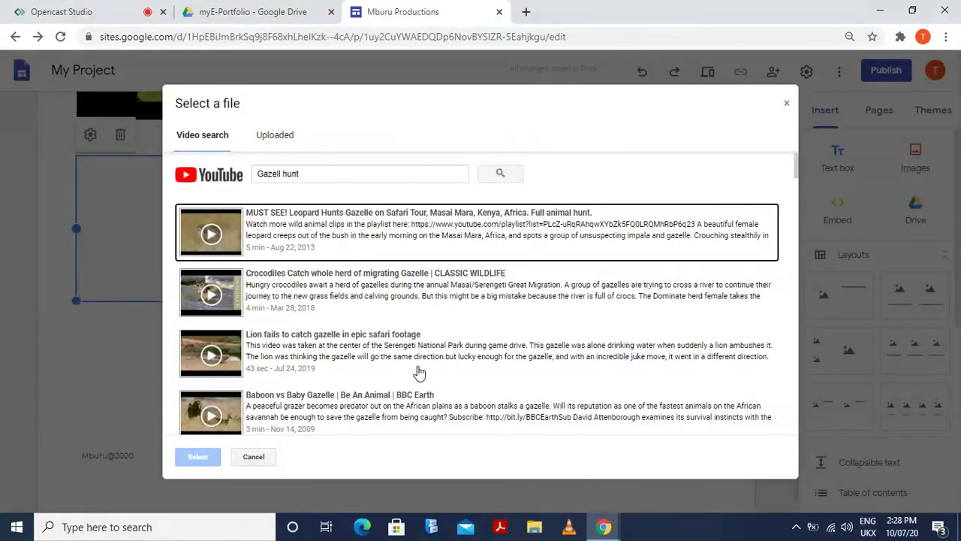
Refine the search to 'Gazell hunt by maasai' and browse the results
left_click(303, 174)
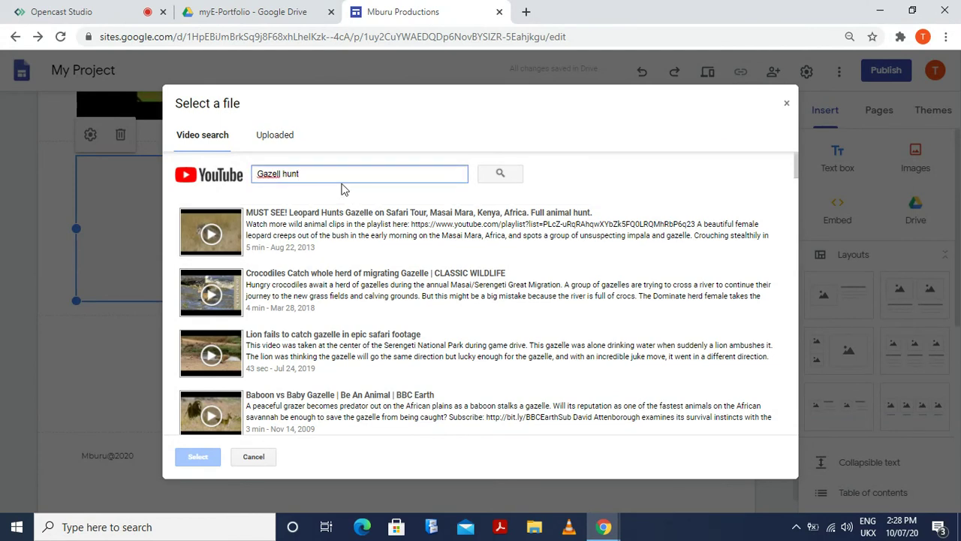
type("by maasai")
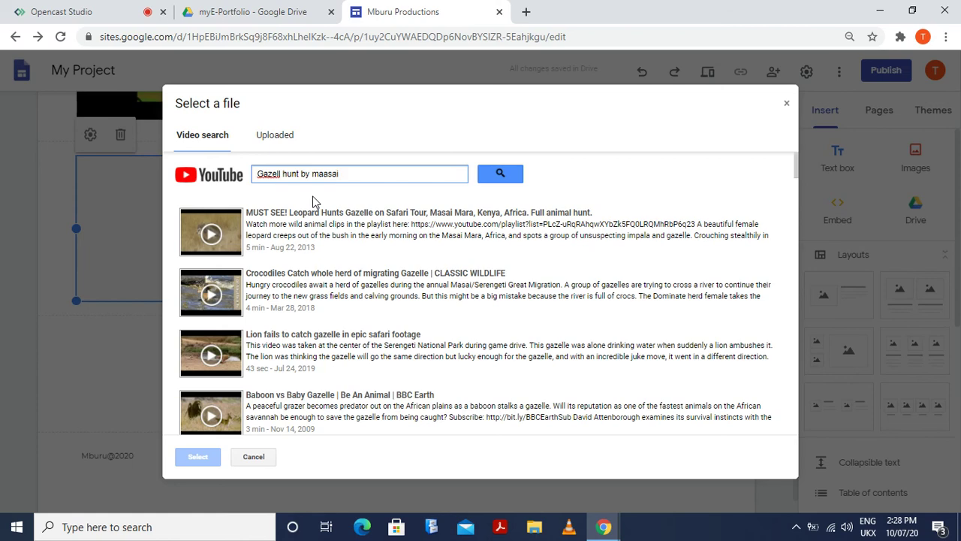
key("Return")
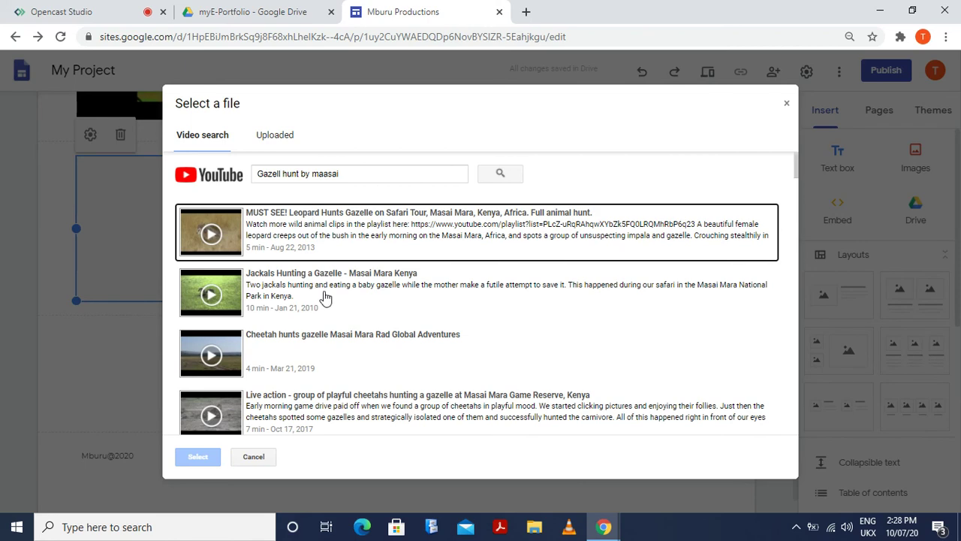
scroll(325, 296, "down", 3)
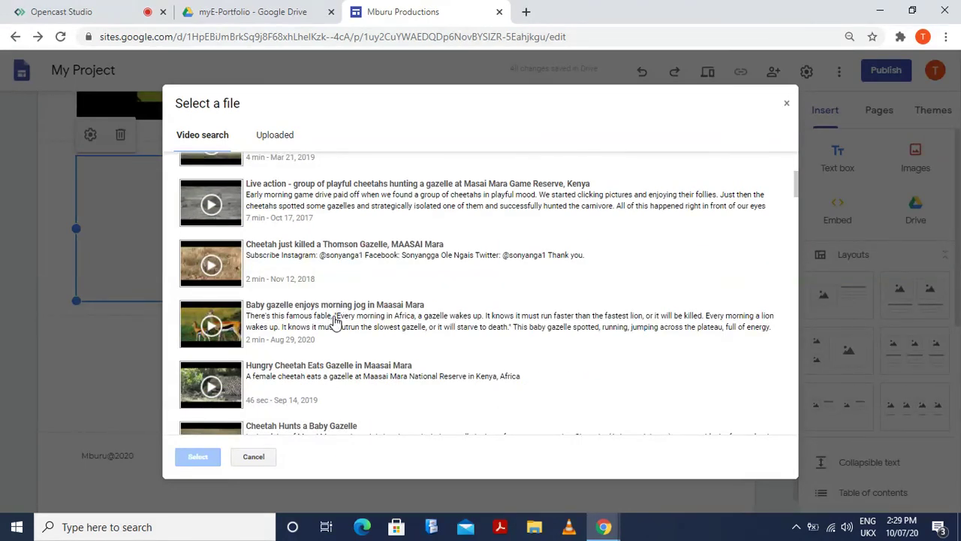
scroll(335, 321, "down", 4)
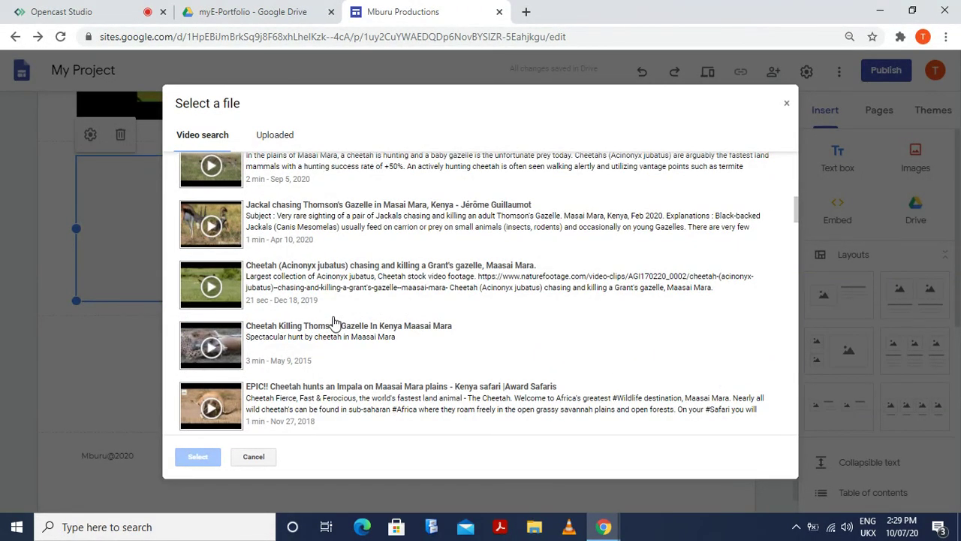
scroll(335, 322, "down", 4)
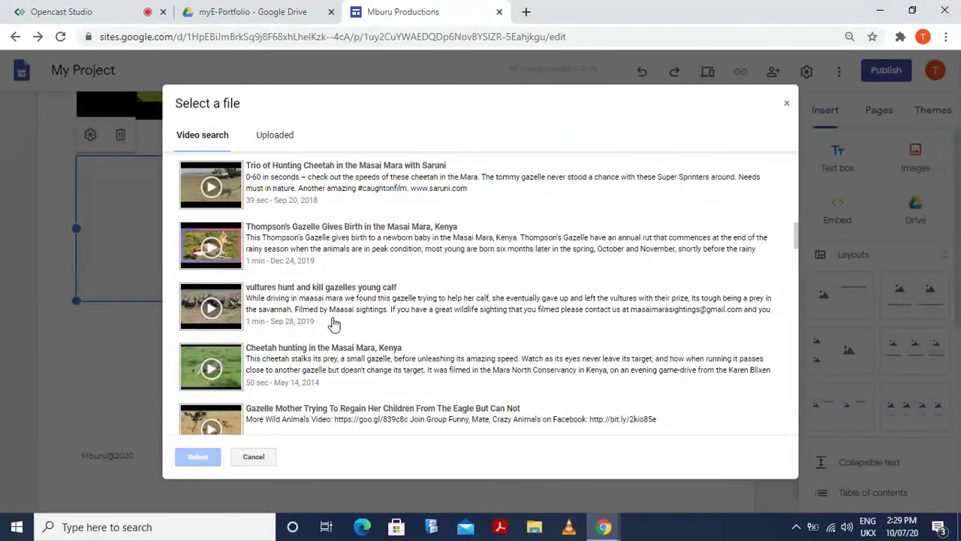
scroll(335, 322, "up", 10)
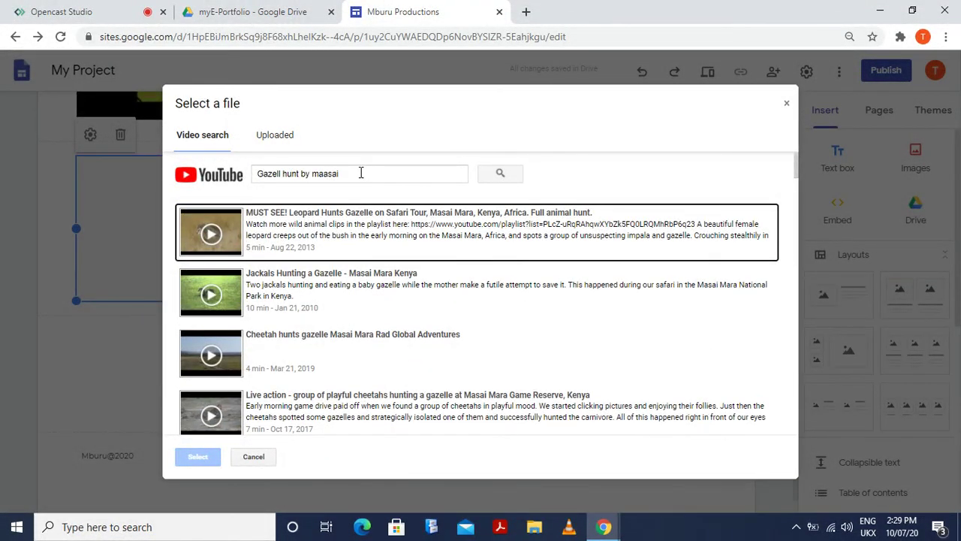
Refine the YouTube search by adding 'hunters' to the query and run it
left_click(361, 174)
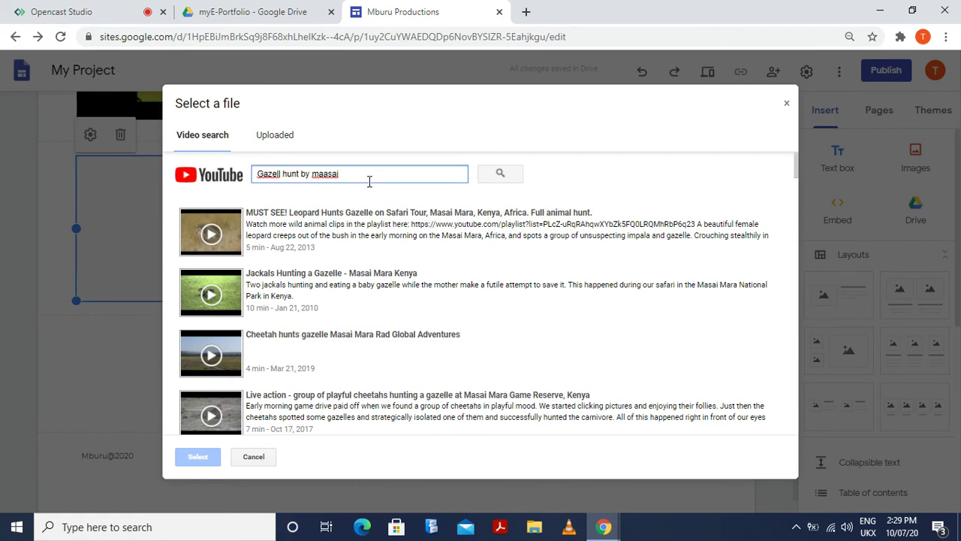
type("hunters")
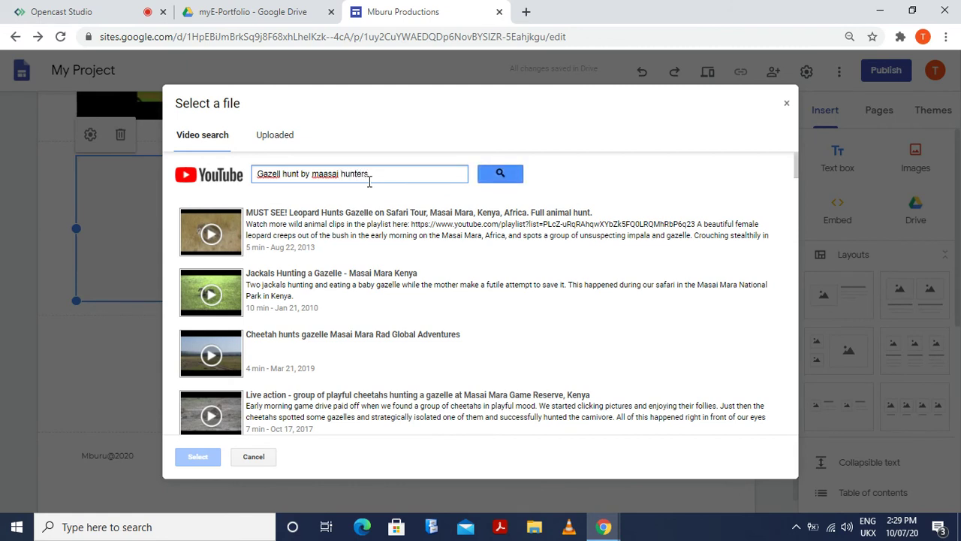
key("Return")
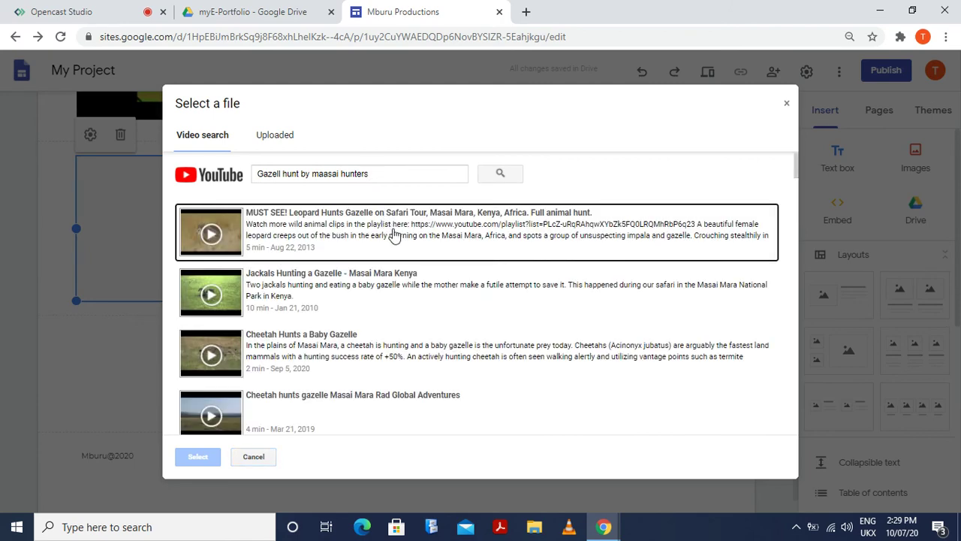
Pick 'The life of an Il Torobo hunter-gatherer' from the results and insert it into the slot
scroll(306, 345, "down", 5)
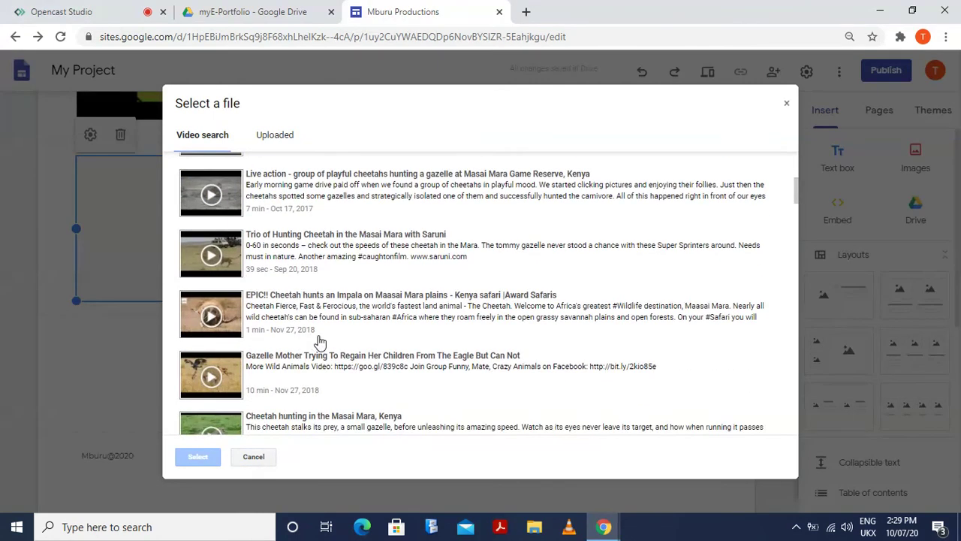
scroll(319, 341, "down", 6)
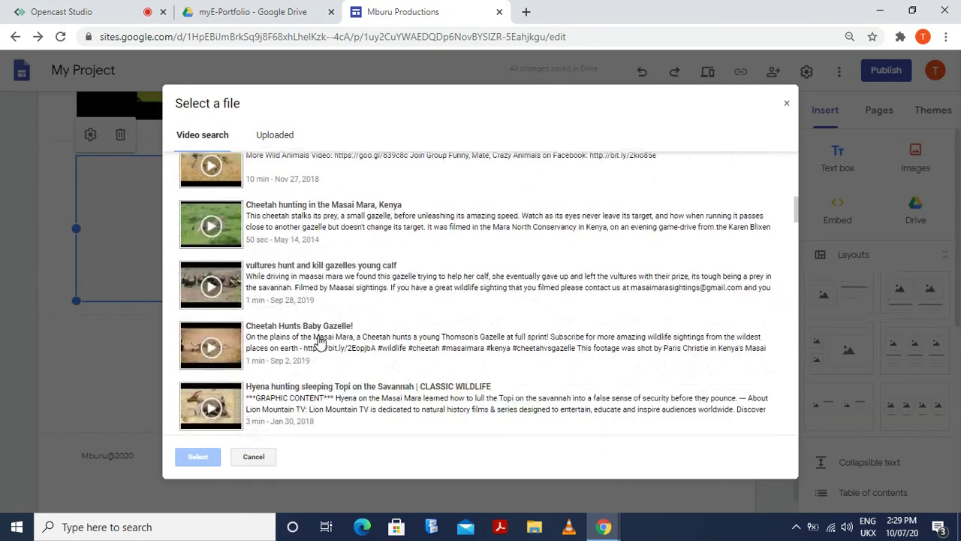
scroll(322, 341, "down", 7)
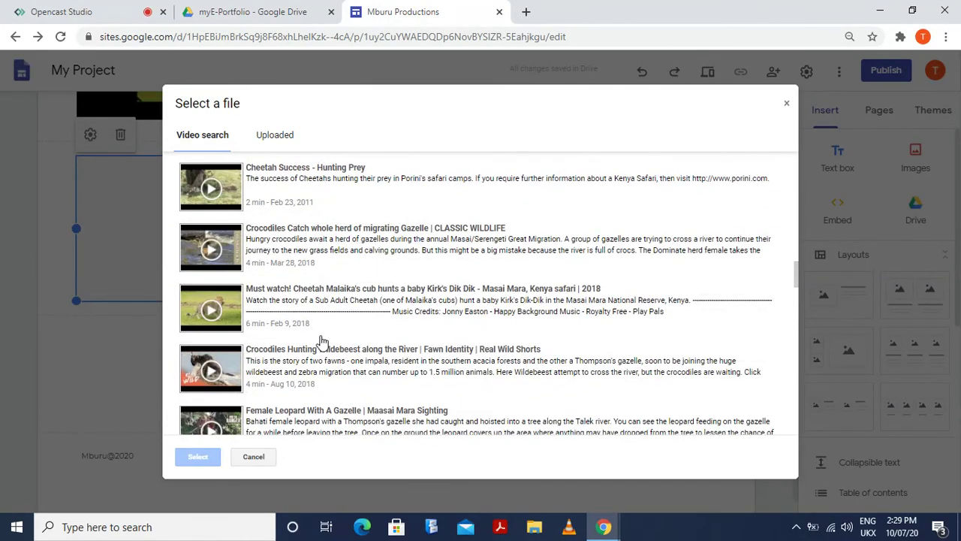
scroll(322, 341, "down", 3)
scroll(321, 342, "down", 3)
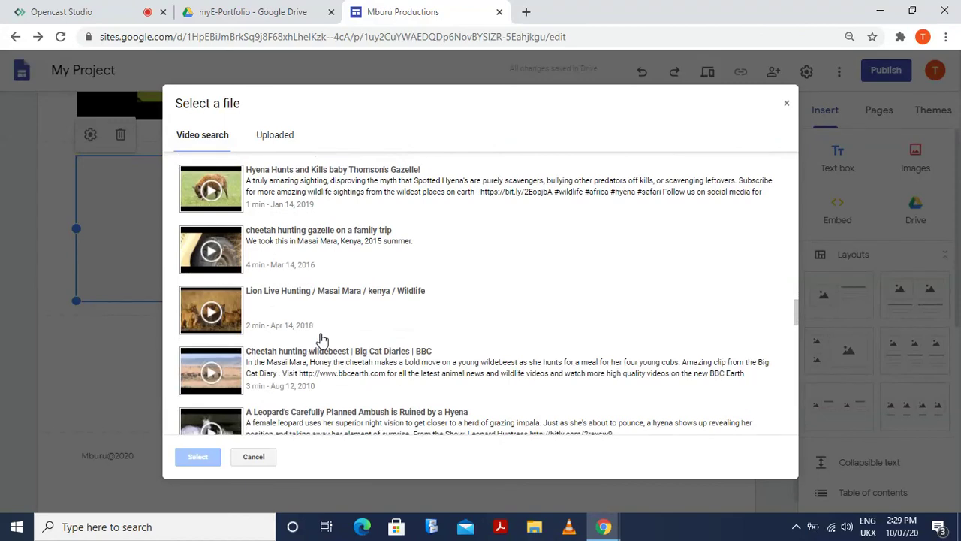
scroll(321, 342, "down", 2)
scroll(321, 339, "down", 3)
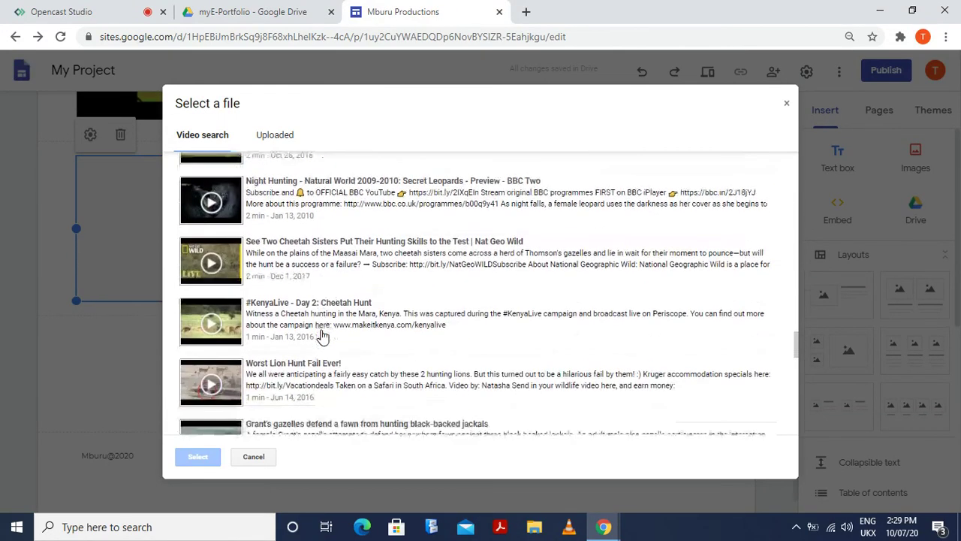
scroll(323, 336, "down", 3)
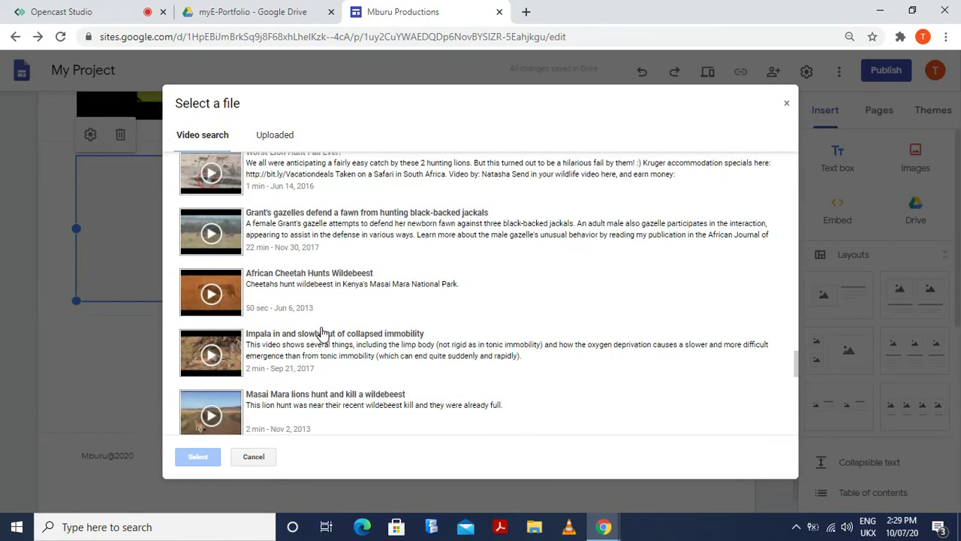
scroll(322, 333, "down", 3)
scroll(324, 330, "down", 2)
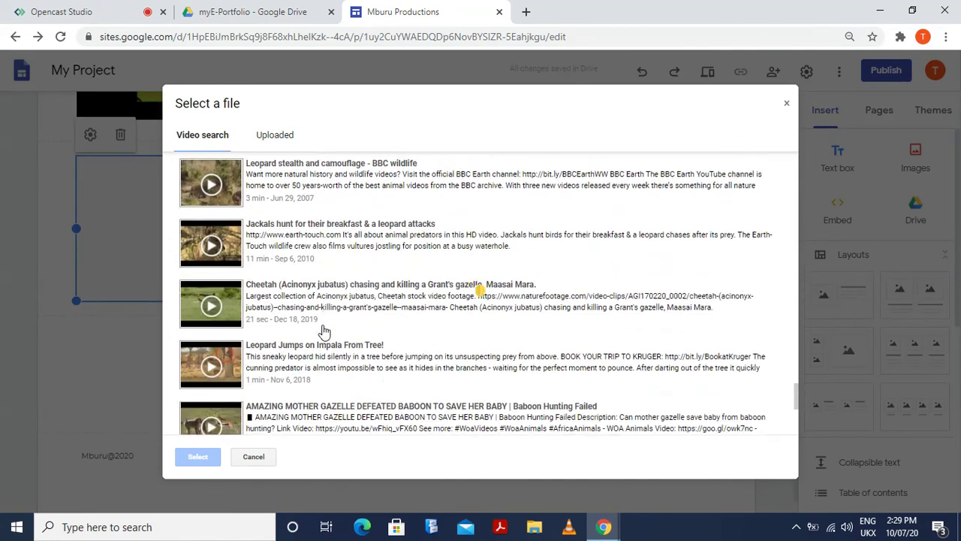
scroll(324, 331, "down", 4)
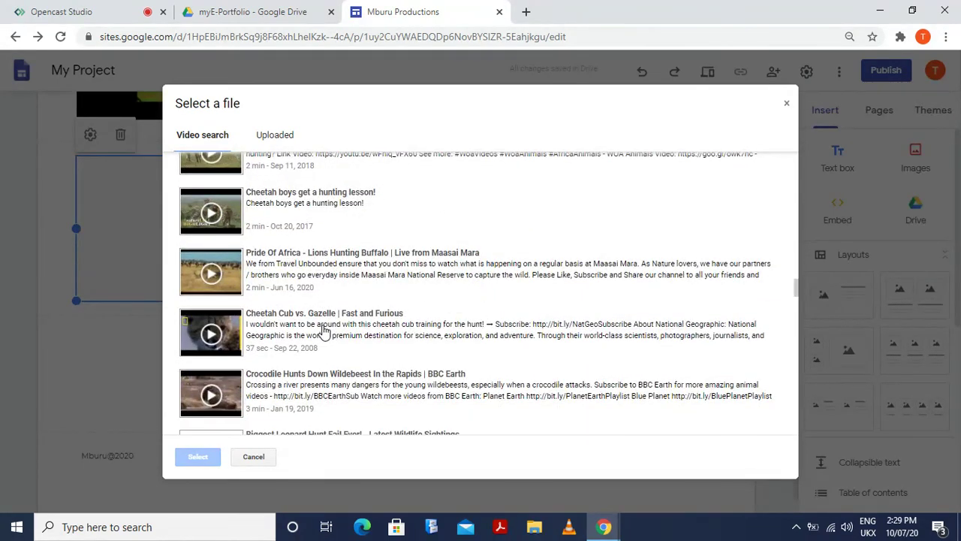
scroll(323, 331, "down", 6)
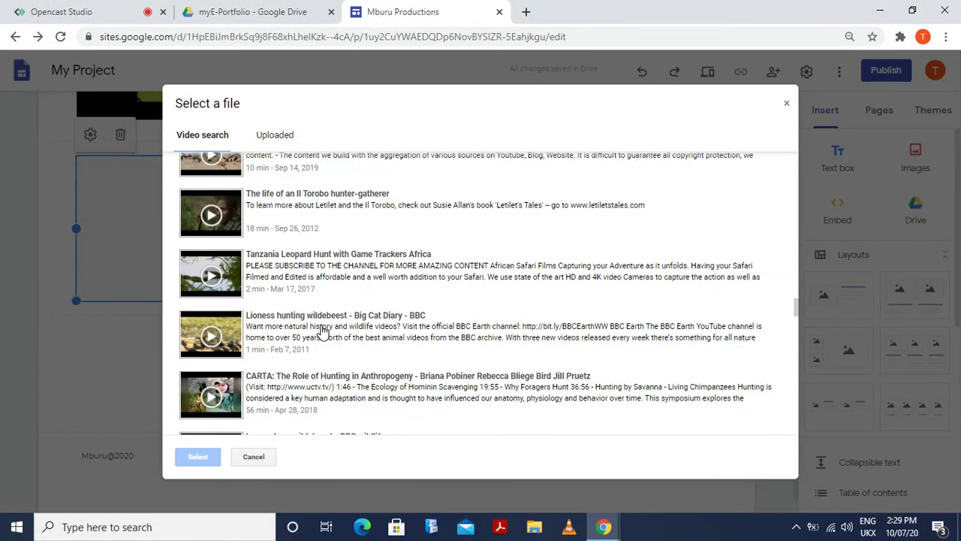
left_click(229, 220)
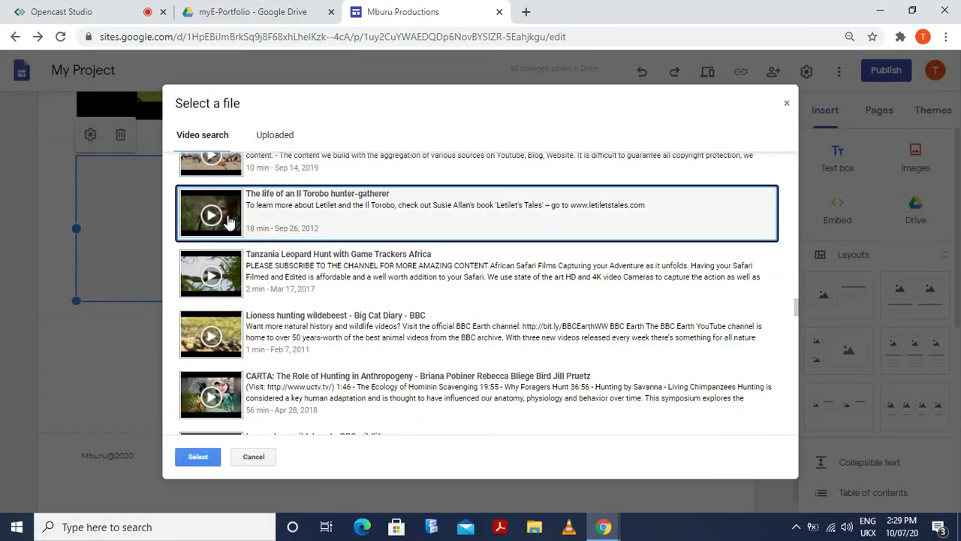
left_click(197, 456)
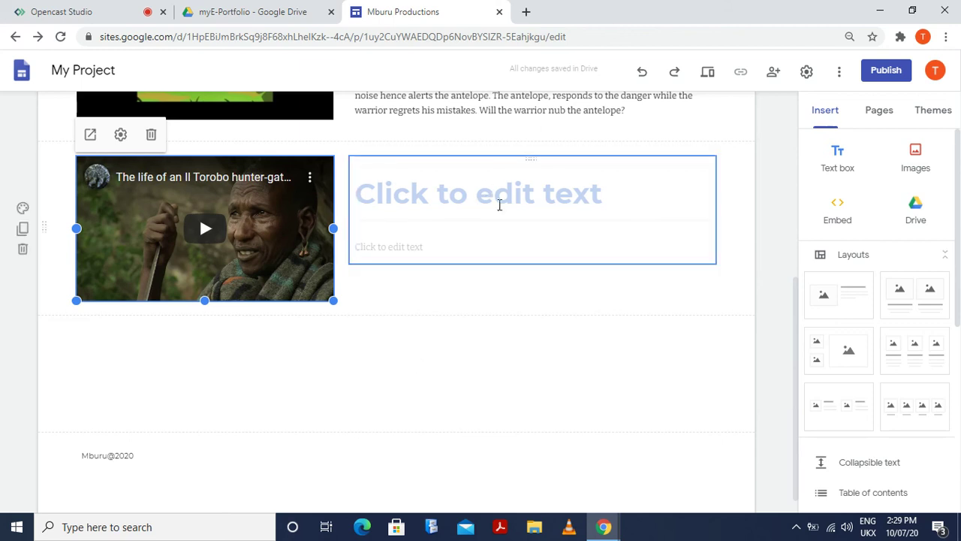
left_click(431, 223)
left_click(419, 254)
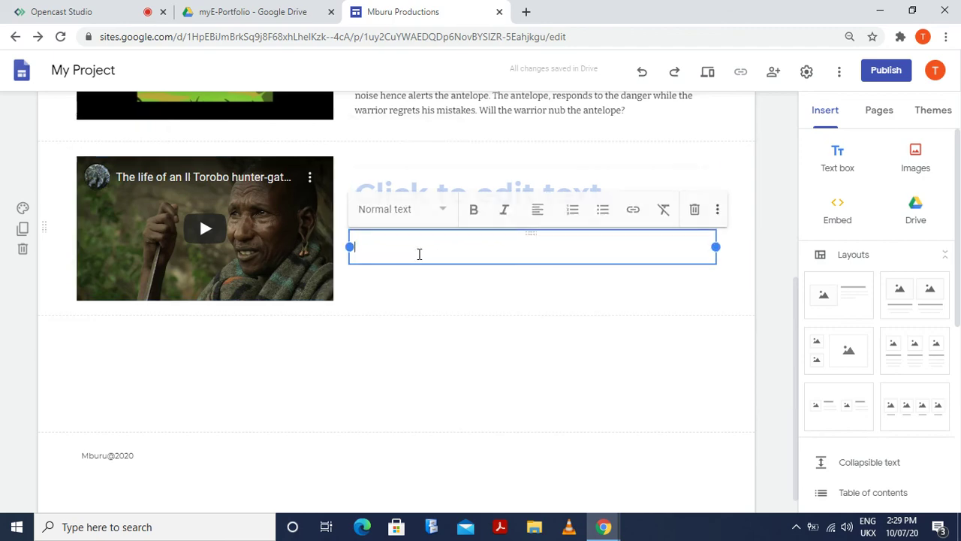
left_click(362, 376)
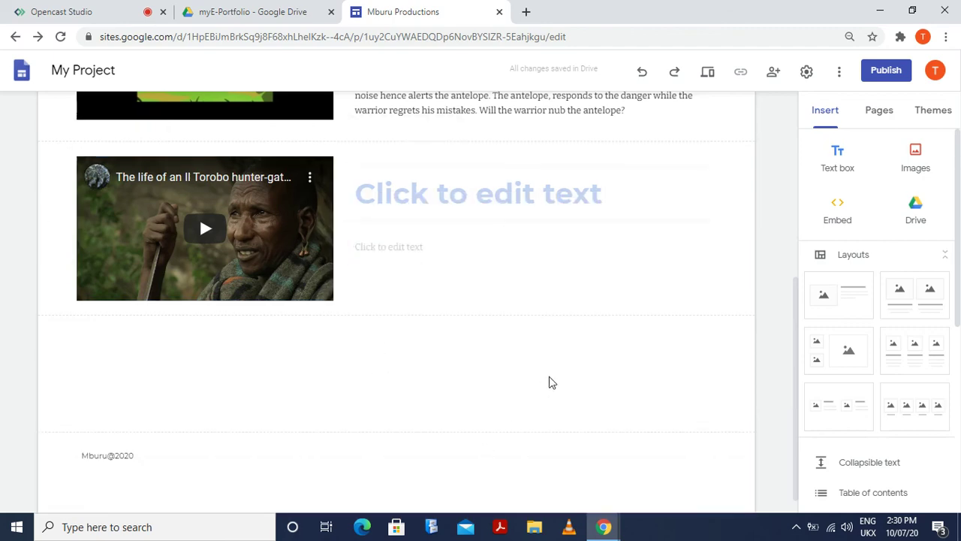
scroll(701, 359, "up", 5)
scroll(691, 351, "down", 5)
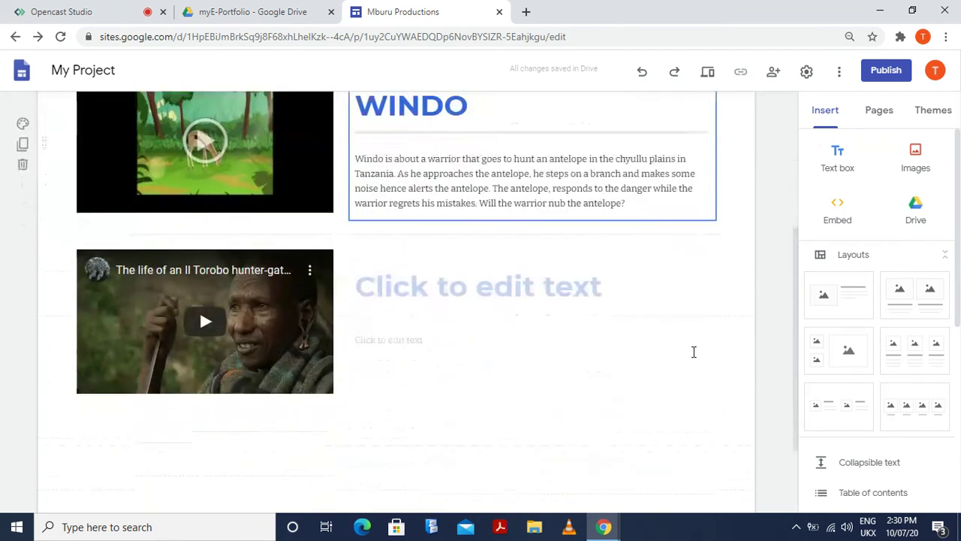
scroll(692, 356, "up", 5)
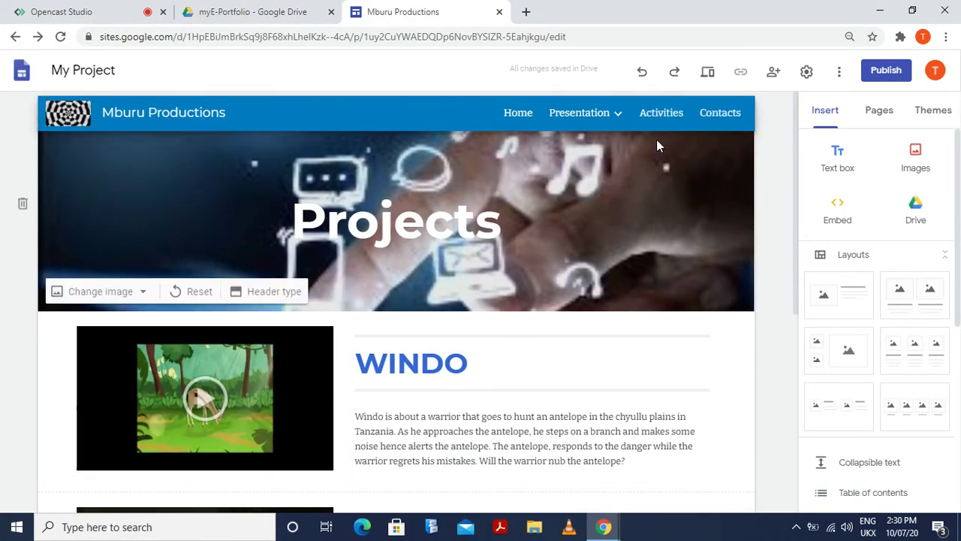
mouse_move(558, 121)
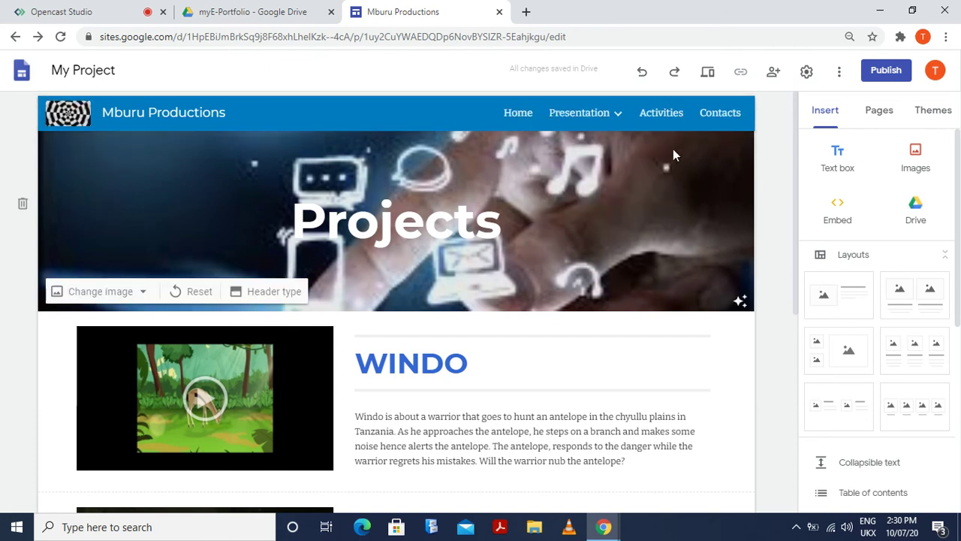
mouse_move(606, 123)
scroll(686, 259, "down", 4)
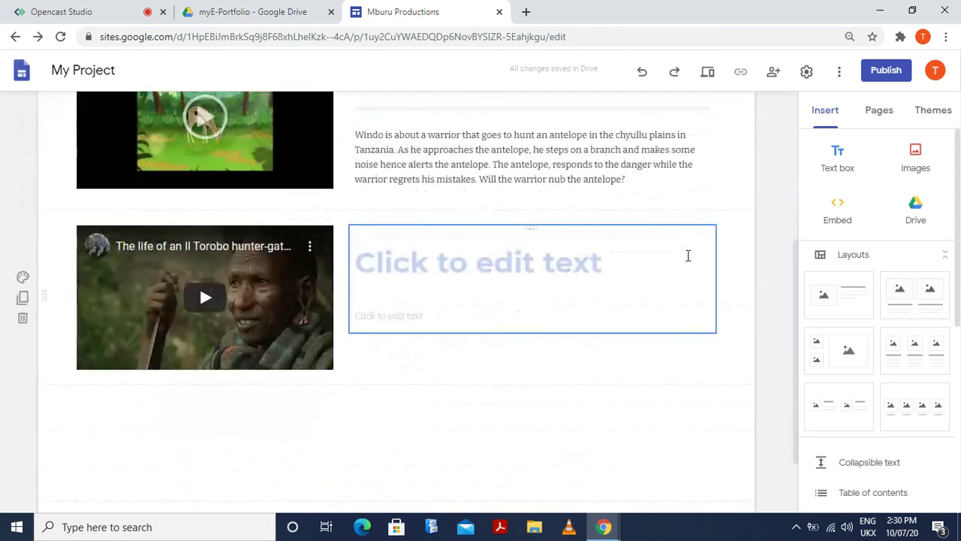
scroll(686, 260, "down", 1)
scroll(690, 261, "up", 4)
scroll(692, 262, "up", 2)
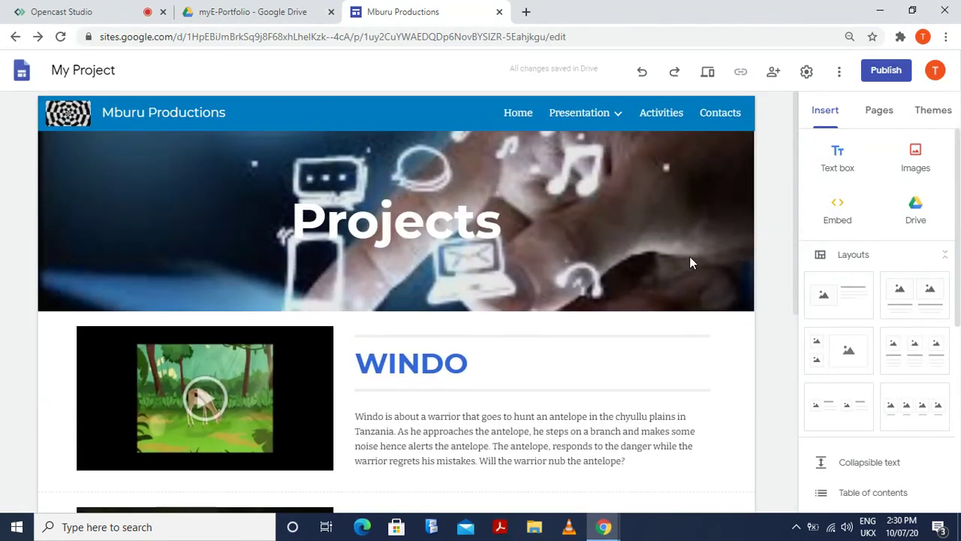
left_click(615, 114)
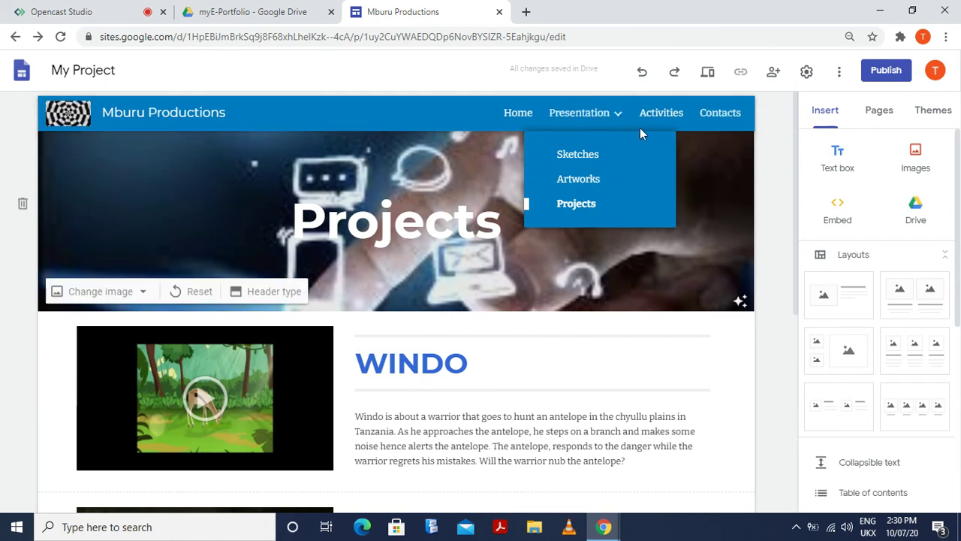
left_click(649, 244)
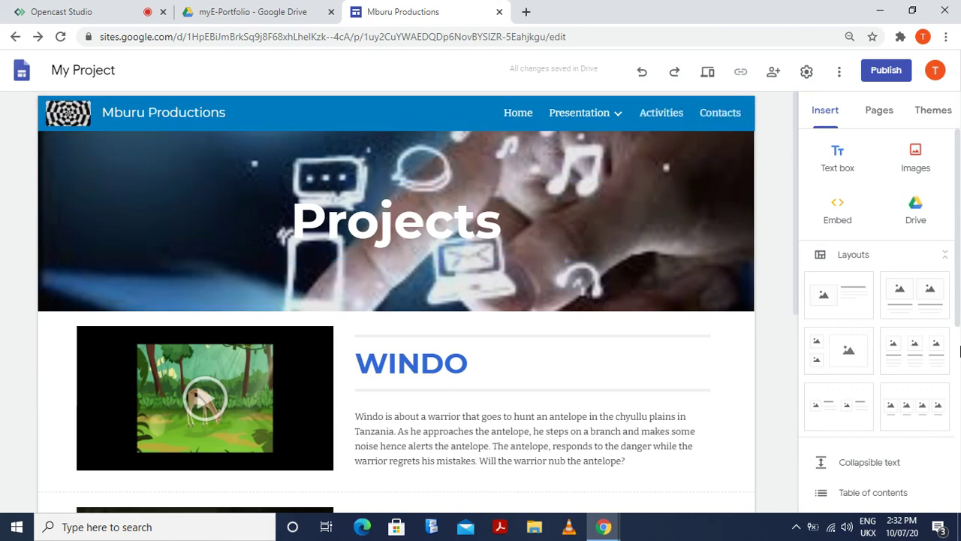
scroll(576, 269, "down", 5)
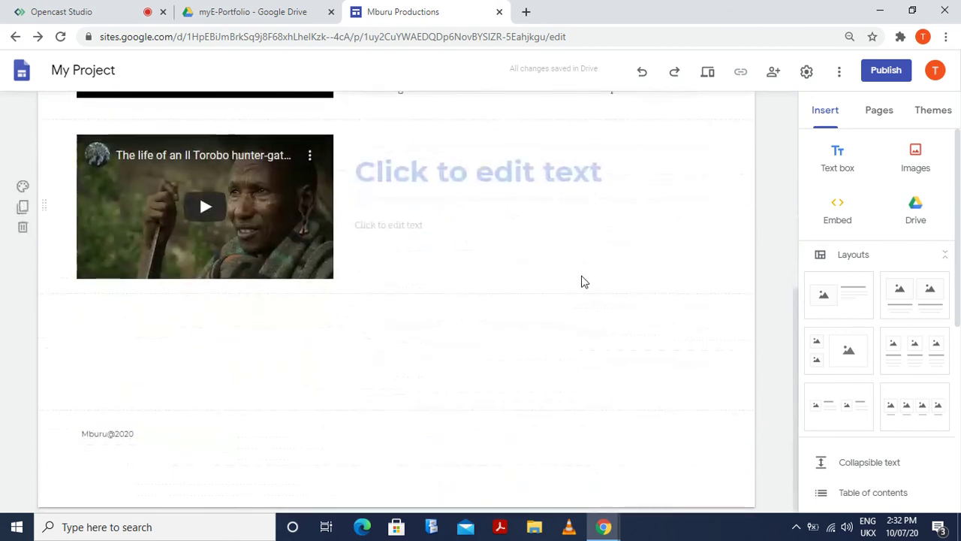
scroll(585, 282, "up", 6)
scroll(586, 276, "down", 5)
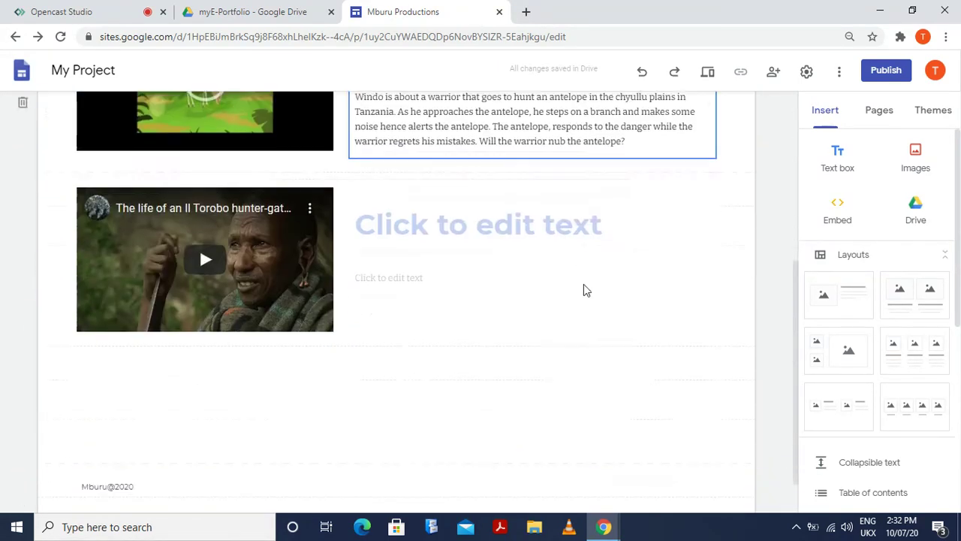
scroll(584, 290, "up", 5)
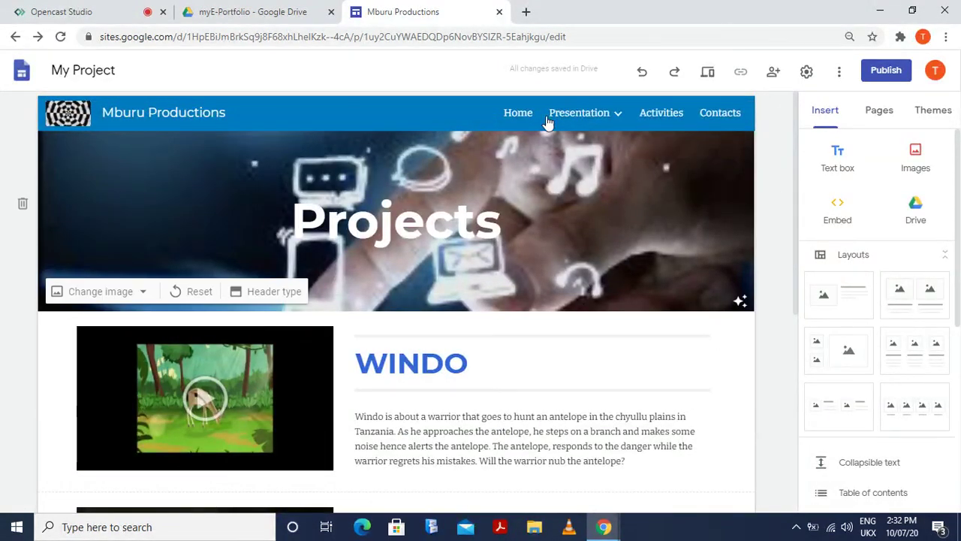
Go to the Home page, review its My Projects banner, and briefly check the More menu
left_click(520, 119)
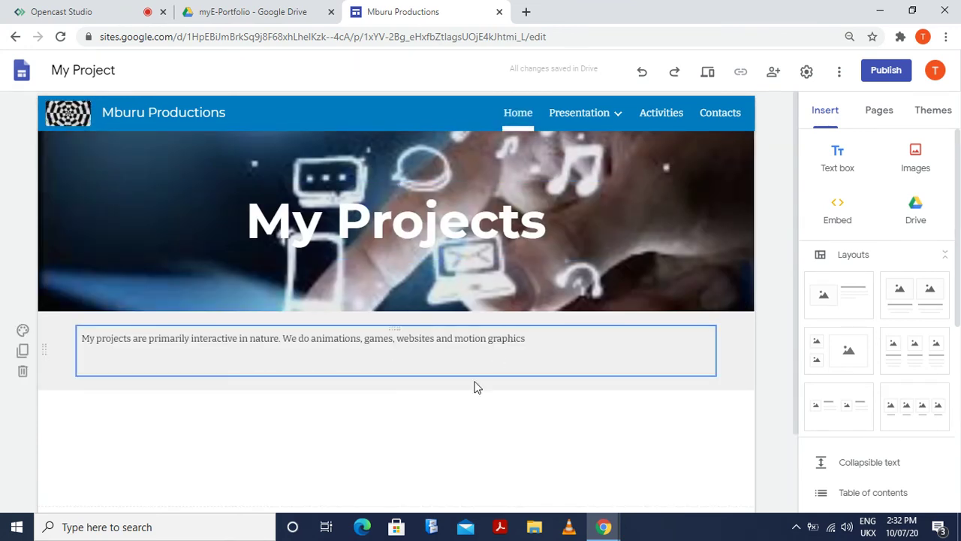
scroll(540, 387, "down", 1)
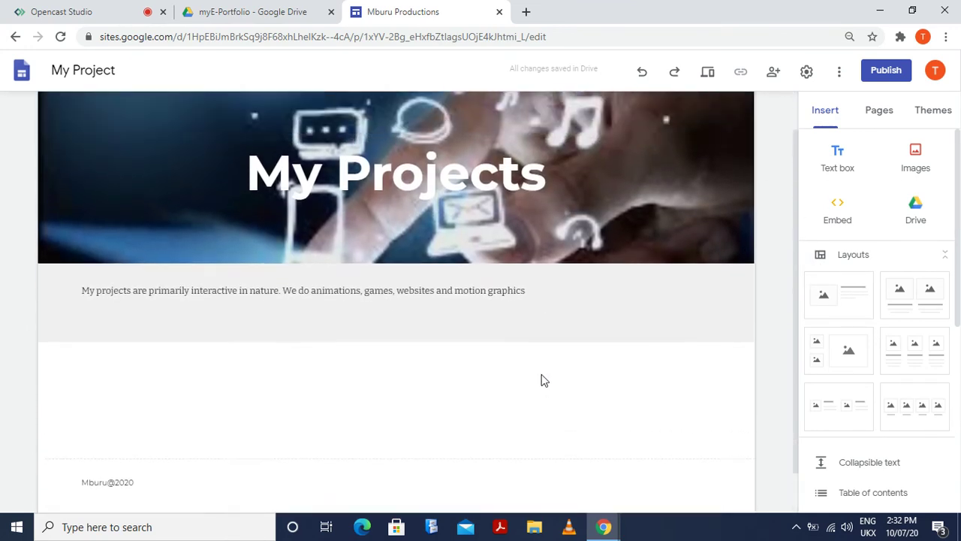
scroll(542, 377, "up", 1)
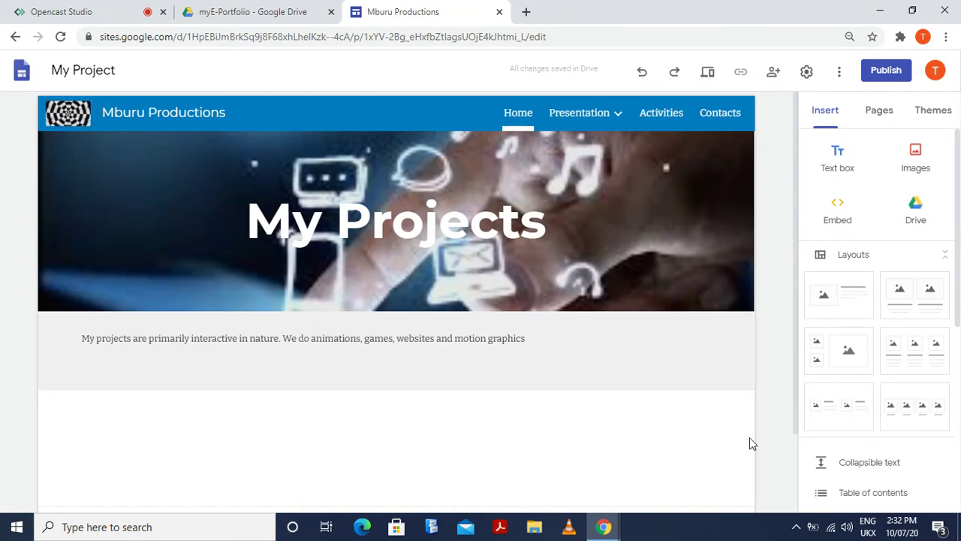
scroll(837, 394, "down", 5)
scroll(350, 470, "down", 2)
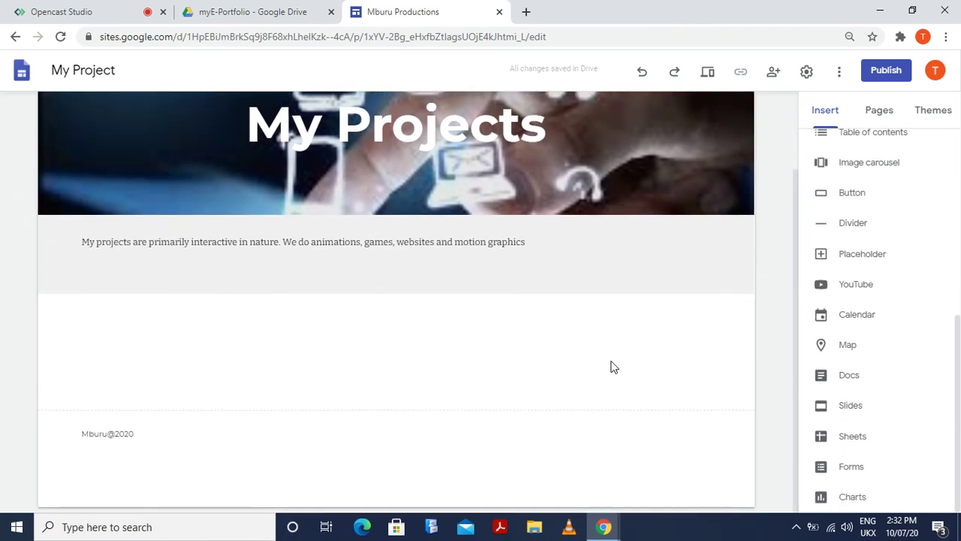
scroll(811, 192, "up", 5)
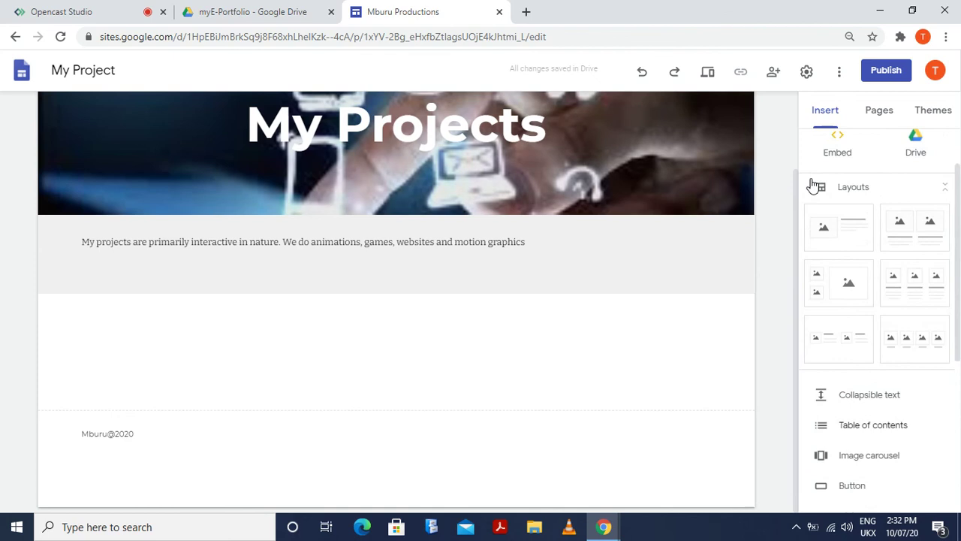
left_click(839, 79)
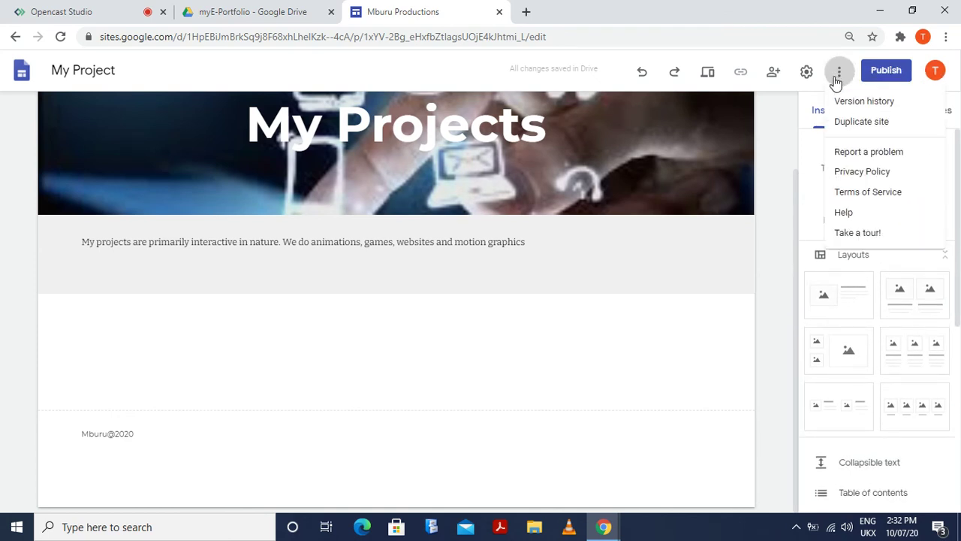
left_click(808, 77)
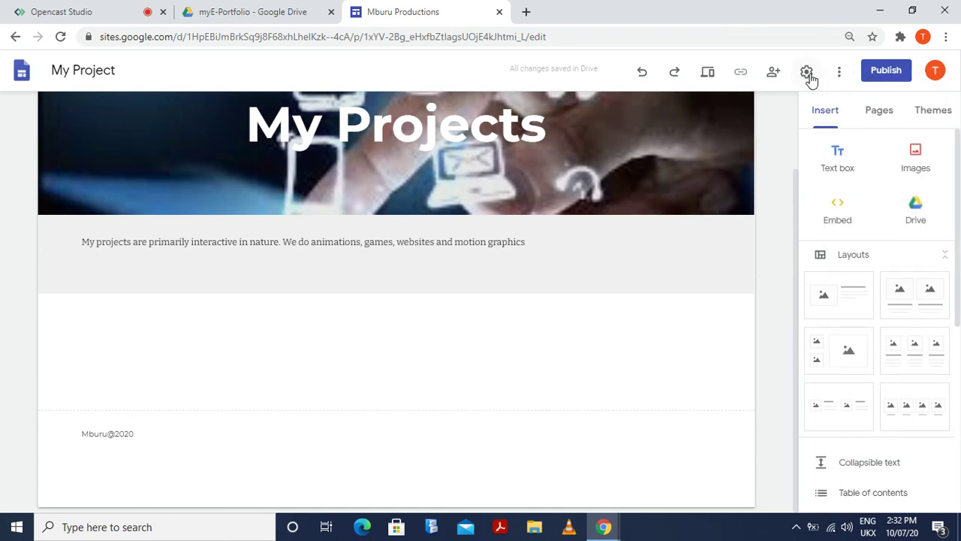
Check the site settings, then publish the site to the web at the mburu-productions address
left_click(808, 74)
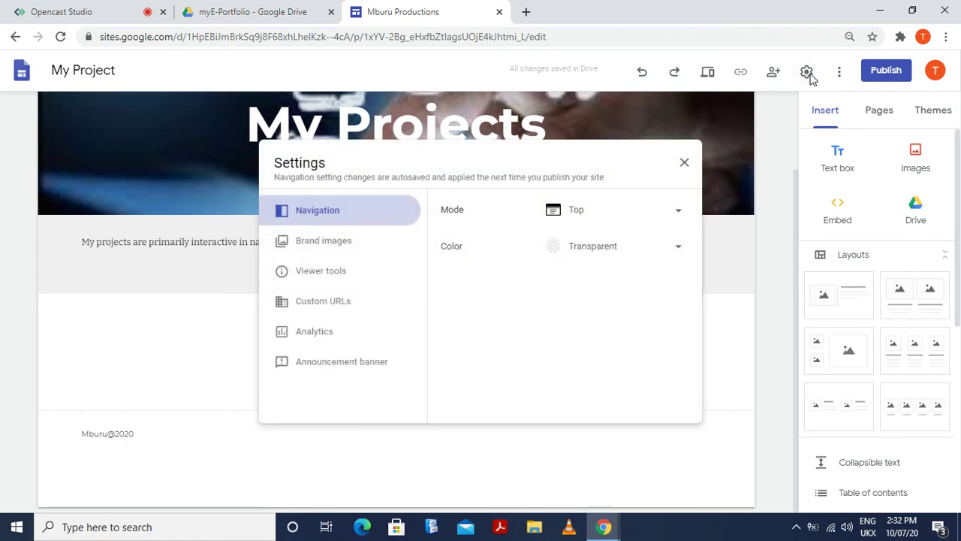
left_click(684, 163)
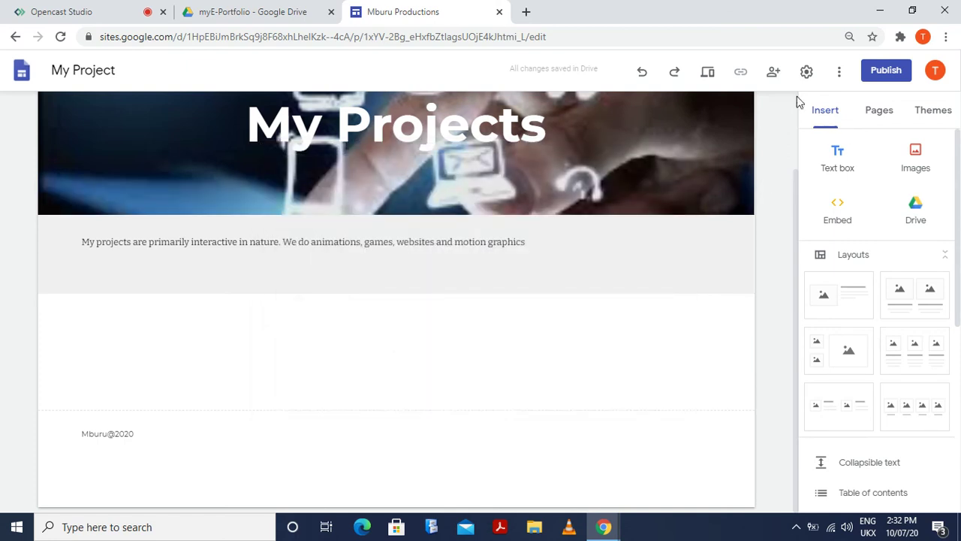
scroll(757, 305, "up", 2)
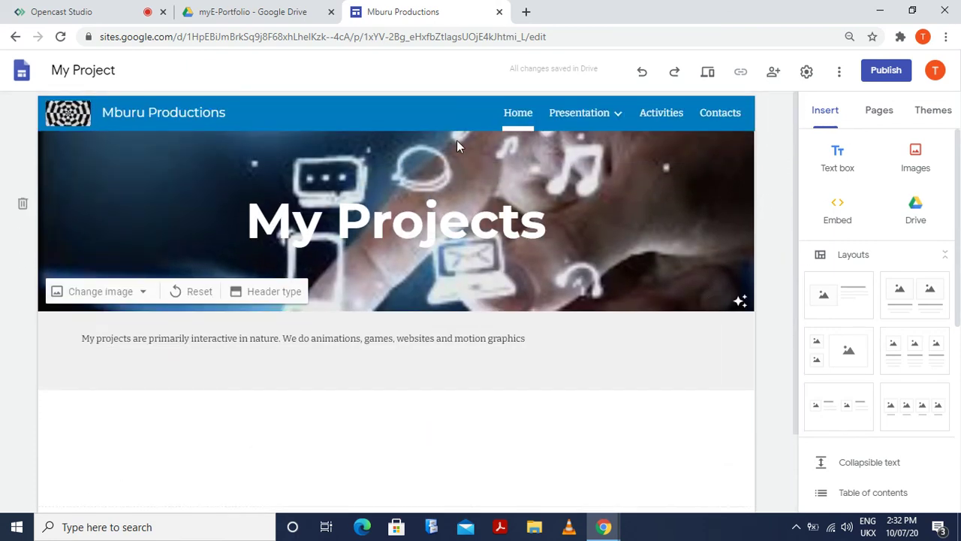
left_click(890, 71)
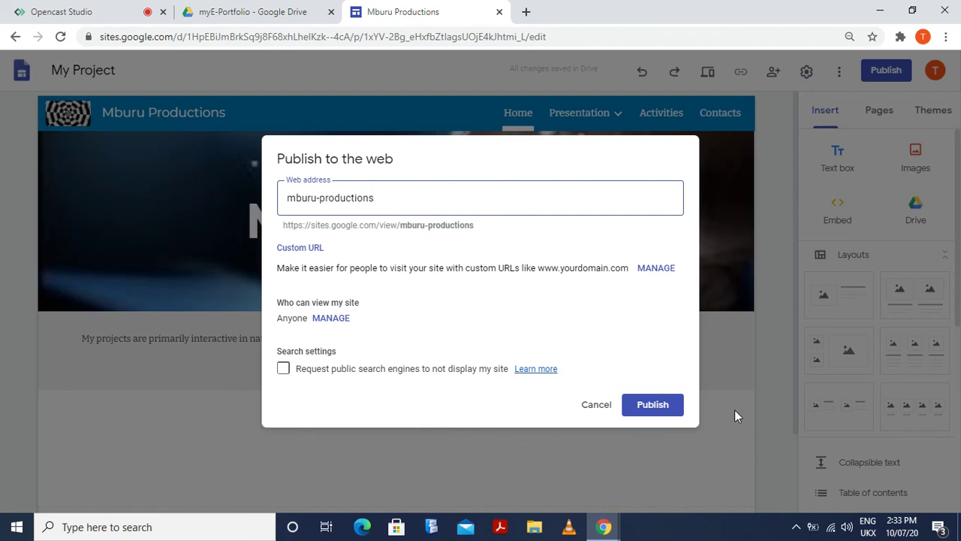
left_click(672, 409)
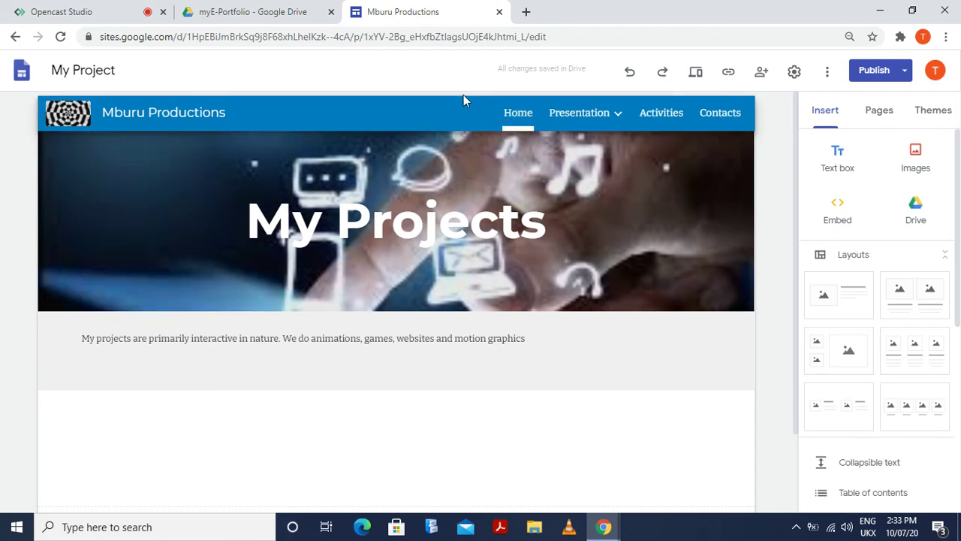
Paste the copied question over the site's address in the address bar
left_click(514, 38)
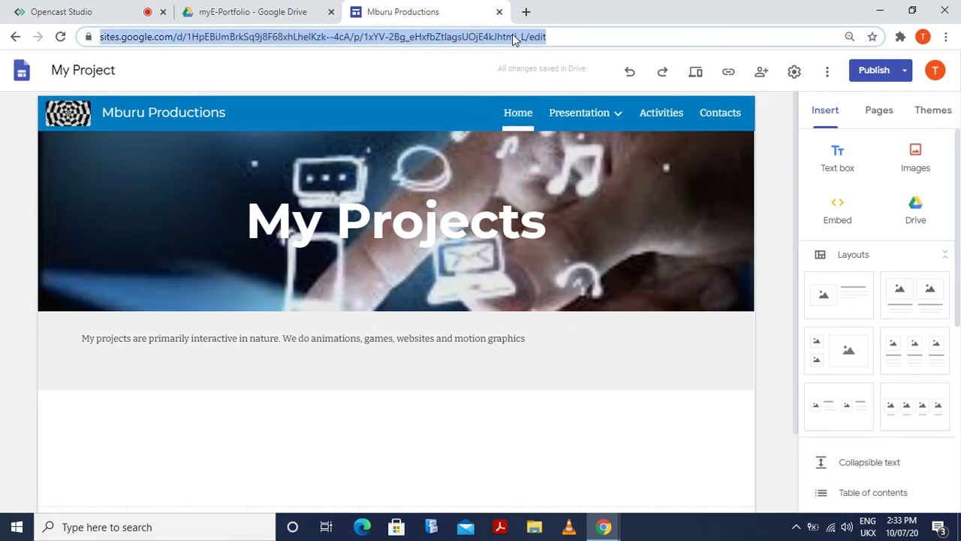
right_click(513, 37)
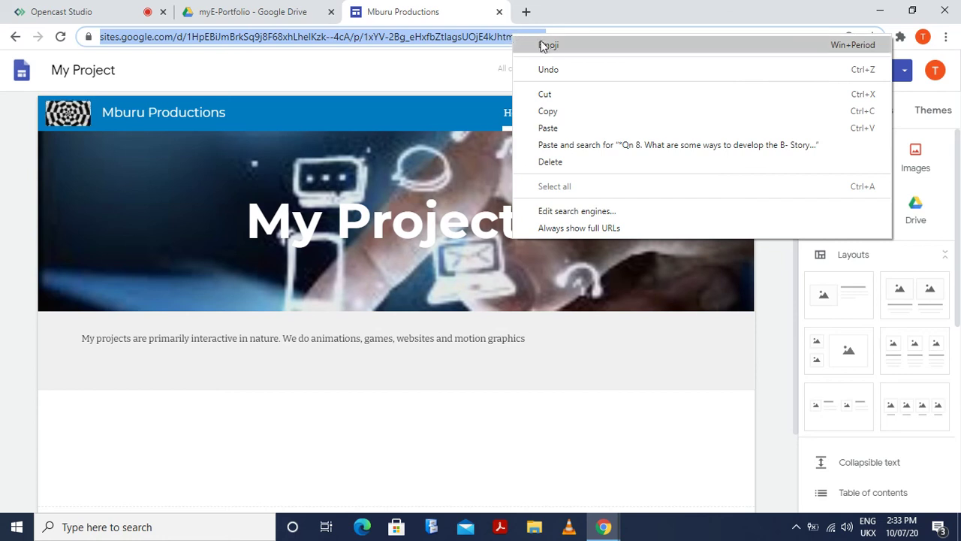
left_click(582, 128)
mouse_move(582, 130)
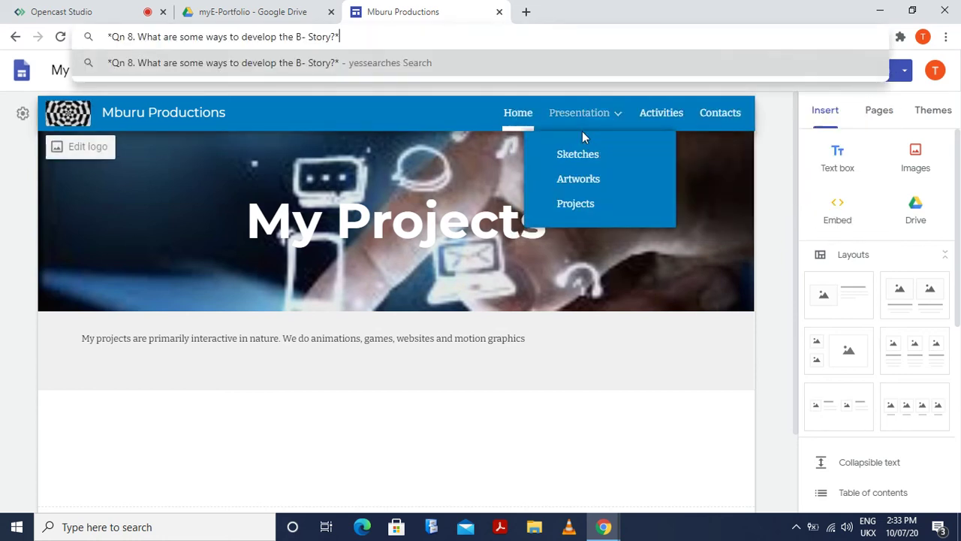
Open a new blank tab and close the Mburu Productions site tab
left_click(527, 13)
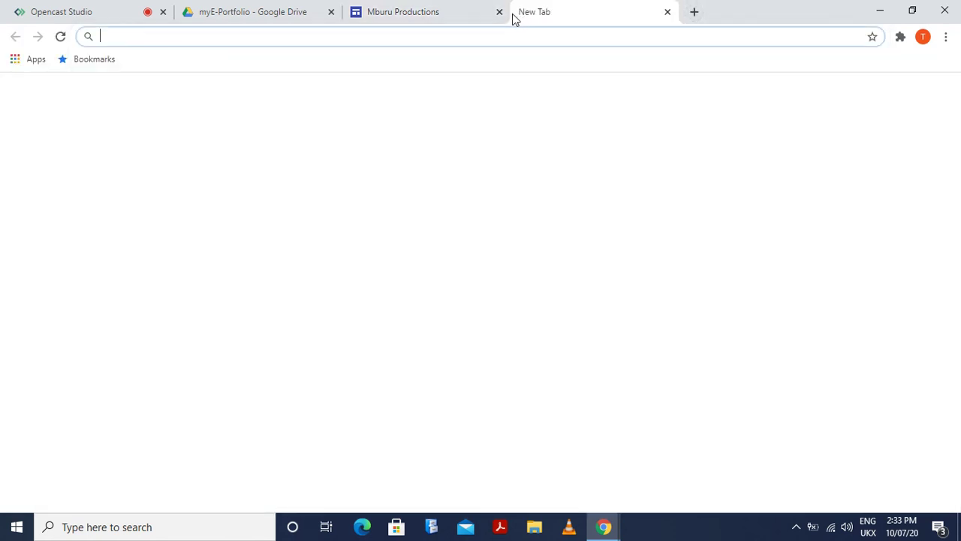
left_click(463, 18)
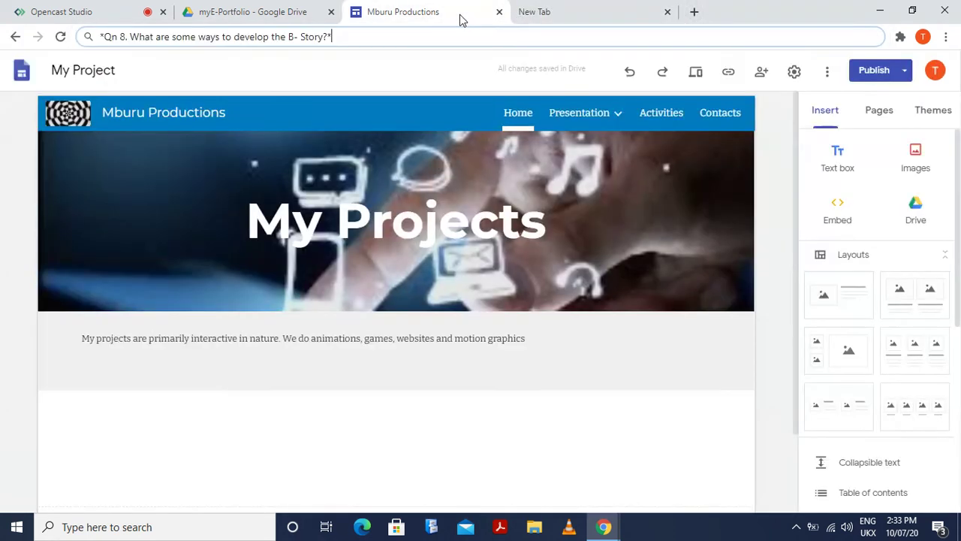
left_click(498, 13)
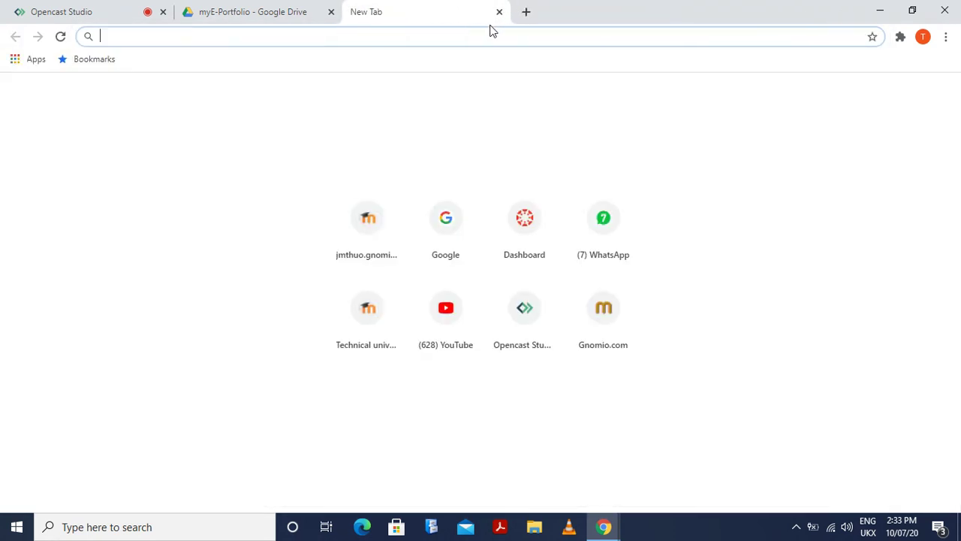
Paste the question into the new tab's address bar, then clear it completely
left_click(404, 42)
type("*Qn 8. What are some ways to develop the B- Story?*")
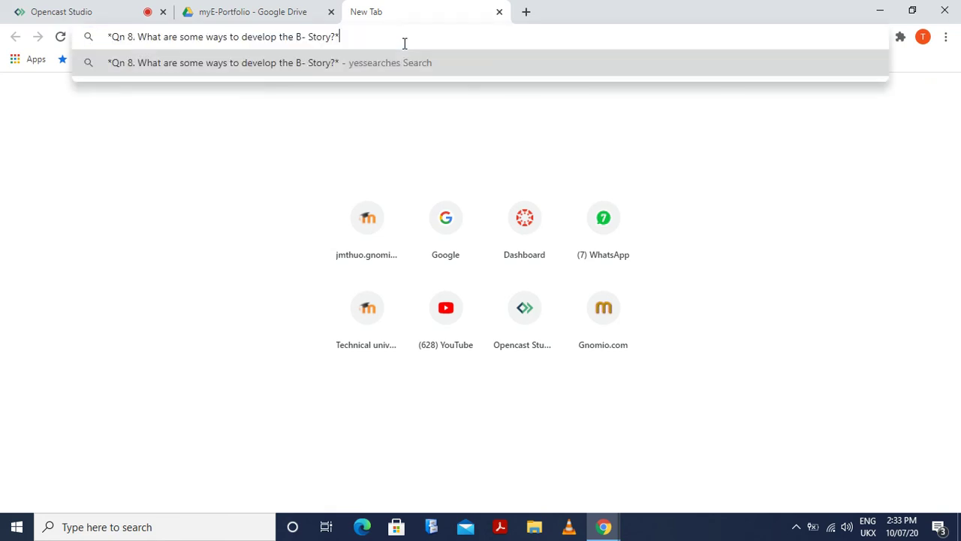
left_click(230, 166)
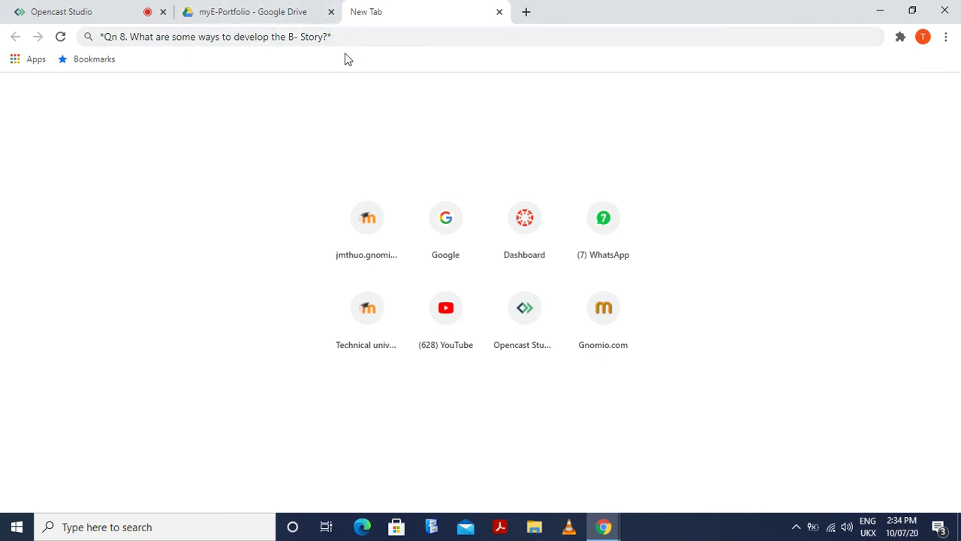
left_click(341, 39)
key("ctrl+c")
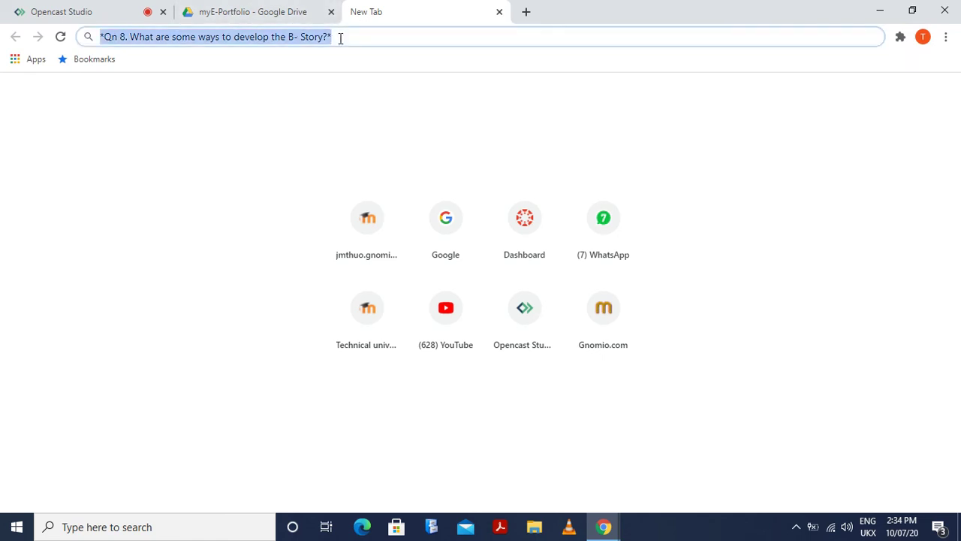
key("BackSpace")
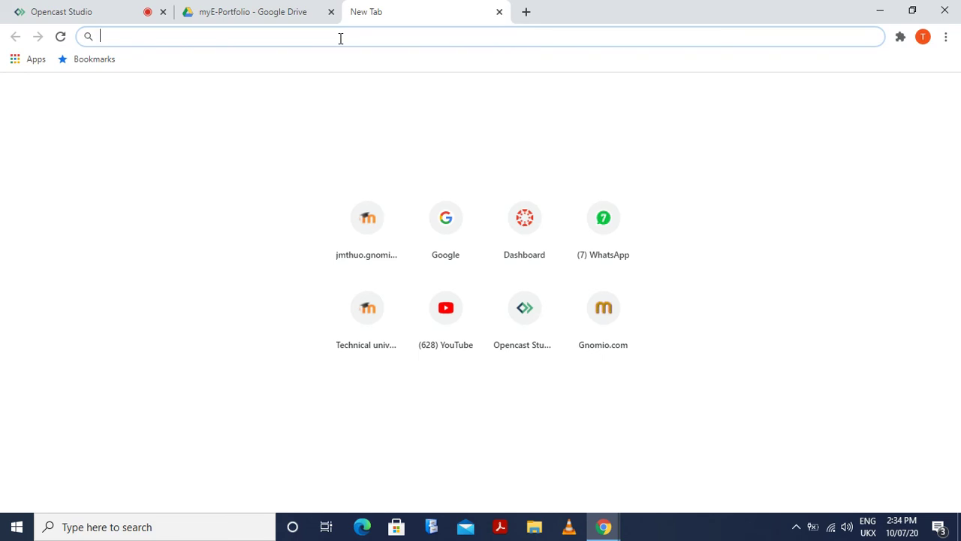
key("ctrl+v")
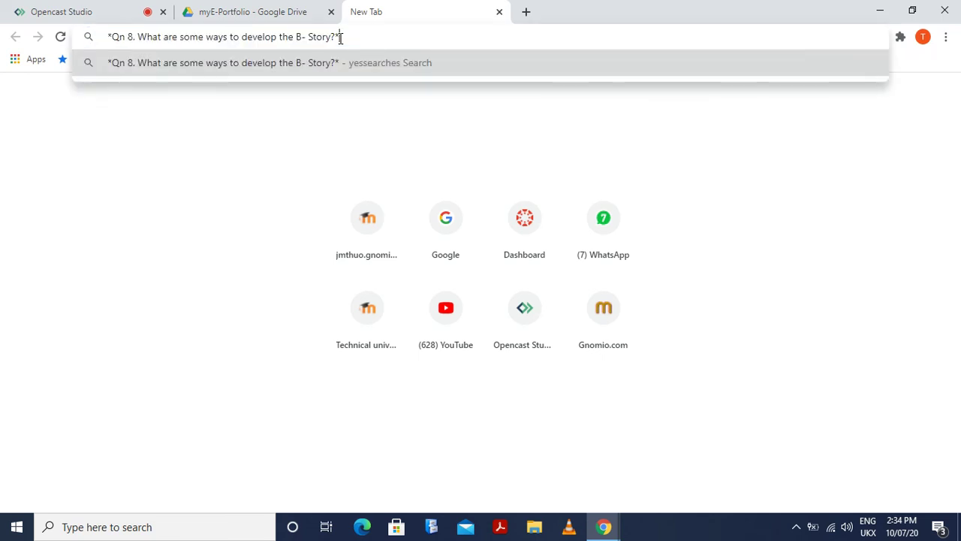
key("BackSpace")
key("BackSpace")
key("BackSpace")
key("BackSpace")
key("BackSpace")
key("BackSpace")
key("BackSpace")
key("BackSpace")
key("BackSpace")
key("BackSpace")
key("BackSpace")
key("BackSpace")
key("BackSpace")
key("BackSpace")
key("BackSpace")
key("BackSpace")
key("BackSpace")
key("BackSpace")
key("BackSpace")
key("BackSpace")
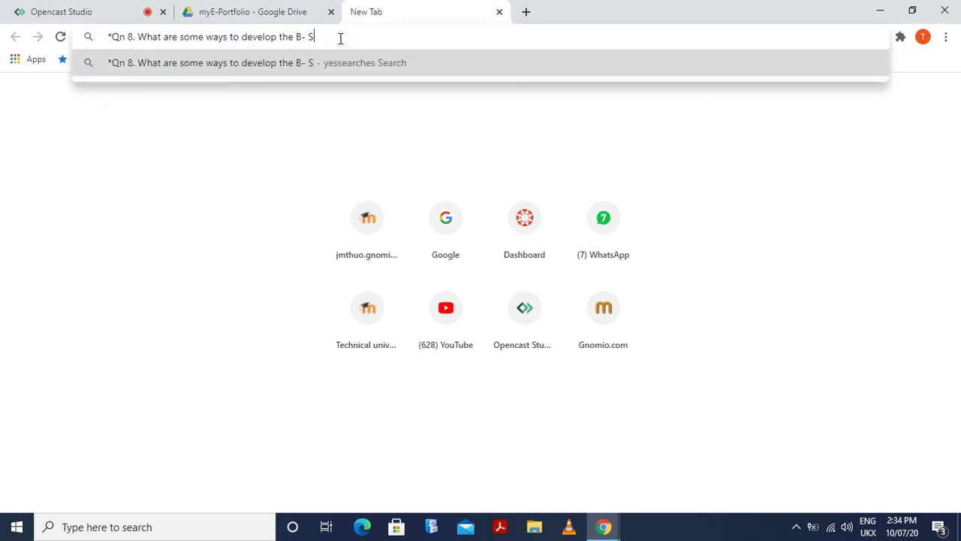
key("BackSpace")
key("BackSpace")
key("BackSpace")
key("BackSpace")
key("BackSpace")
key("BackSpace")
key("BackSpace")
key("BackSpace")
key("BackSpace")
key("BackSpace")
key("BackSpace")
key("BackSpace")
key("BackSpace")
key("BackSpace")
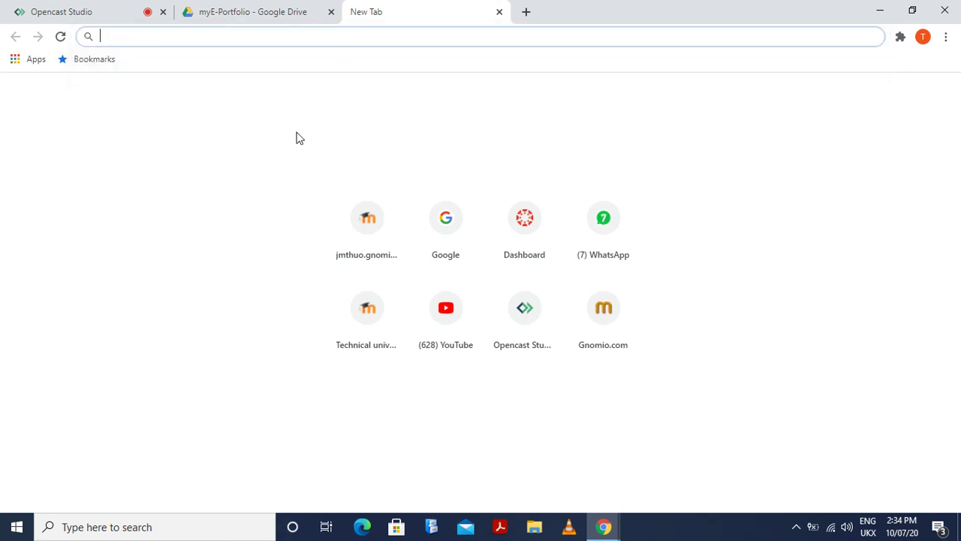
Open My Project from the myE-Portfolio Drive folder in the Sites editor
left_click(274, 12)
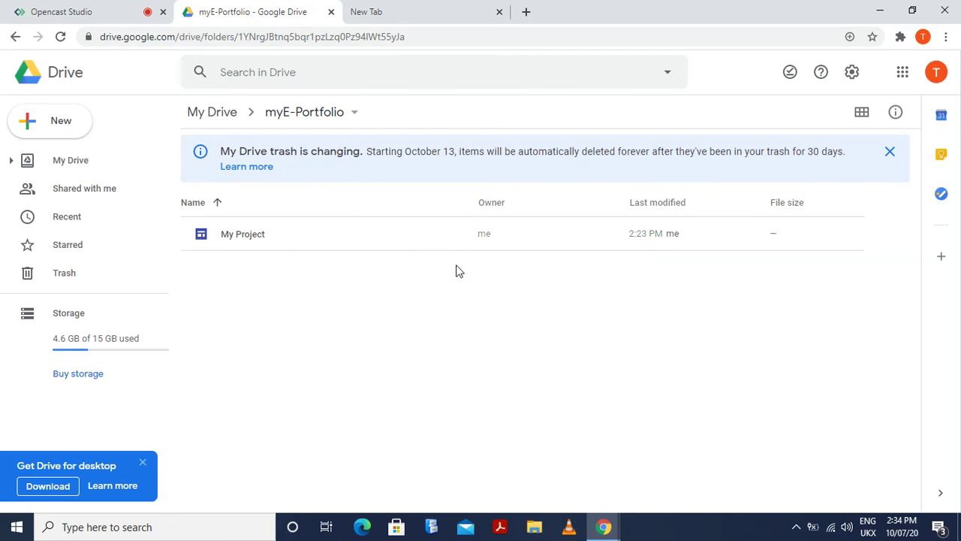
left_click(253, 238)
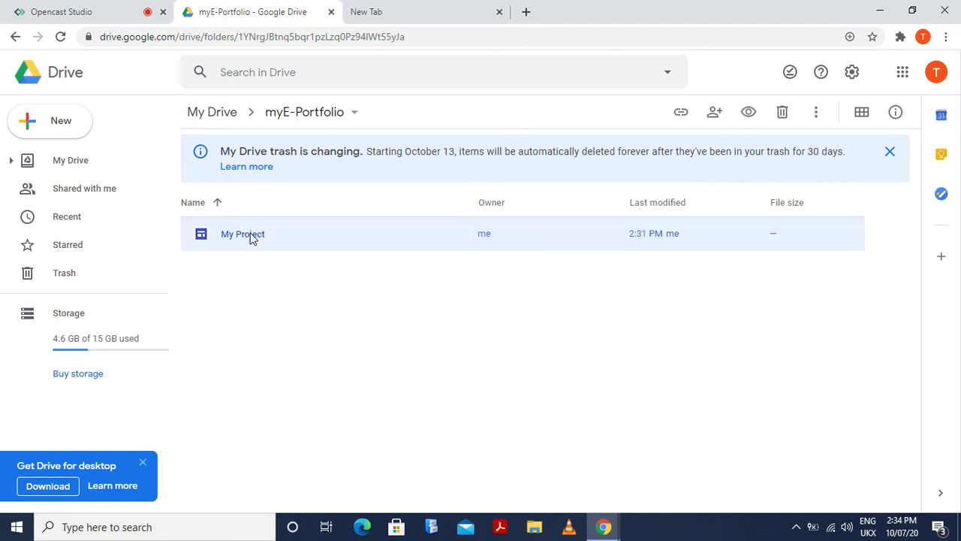
double_click(252, 237)
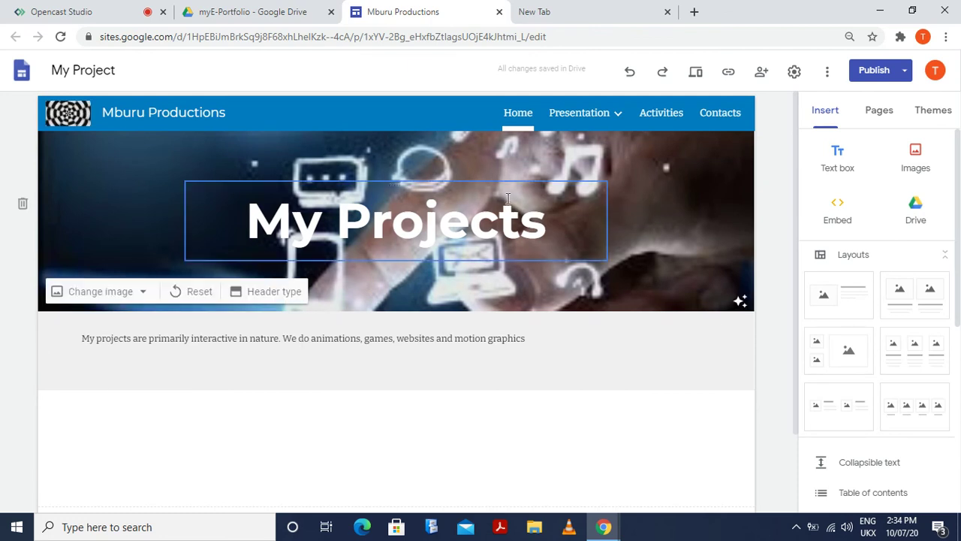
Copy the My Project editor's Google Sites web address
scroll(371, 320, "down", 1)
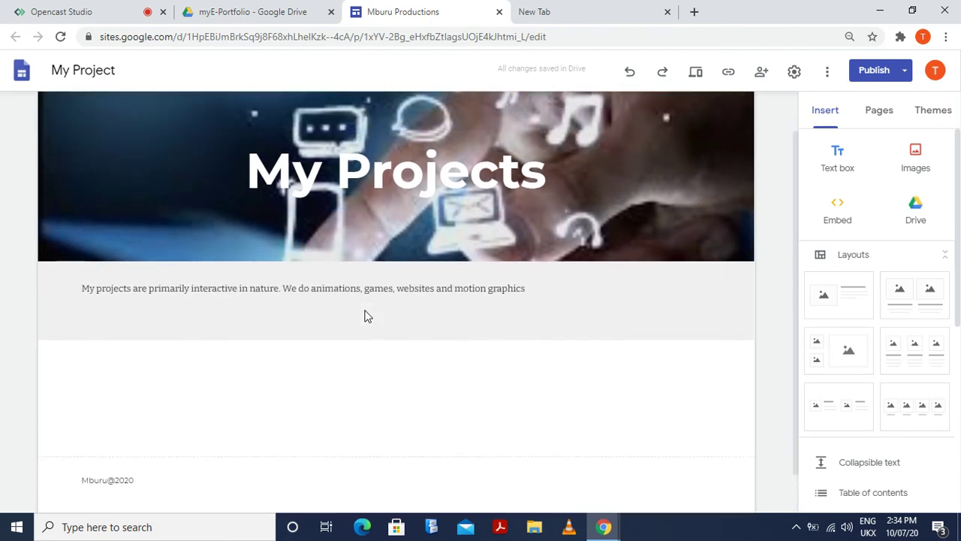
scroll(368, 301, "up", 1)
left_click(424, 36)
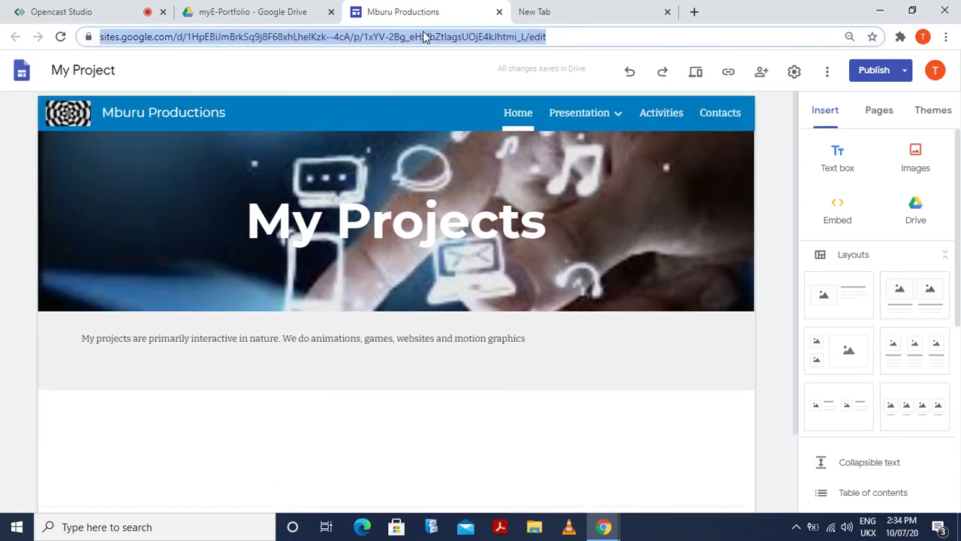
right_click(424, 36)
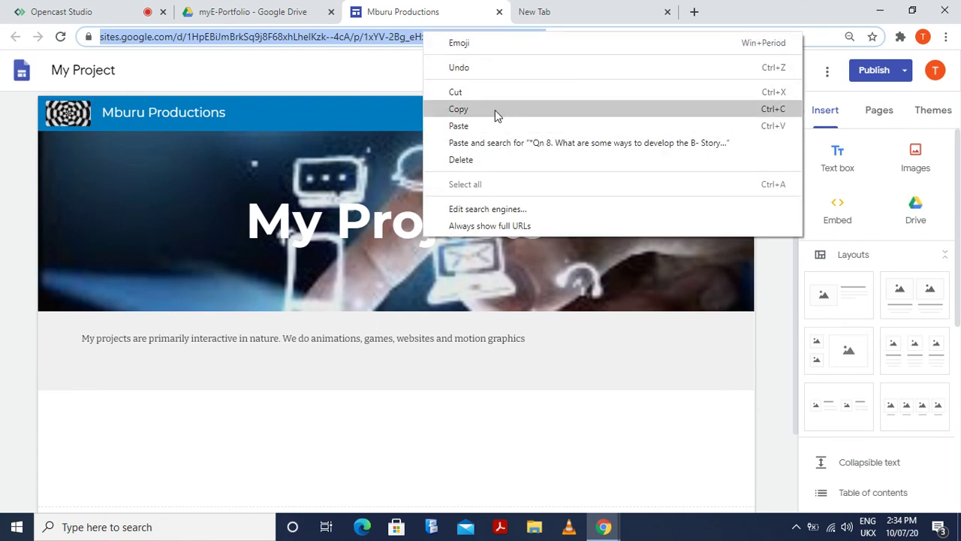
left_click(495, 110)
Close the old editor tab and load the copied address in the spare new tab
left_click(557, 13)
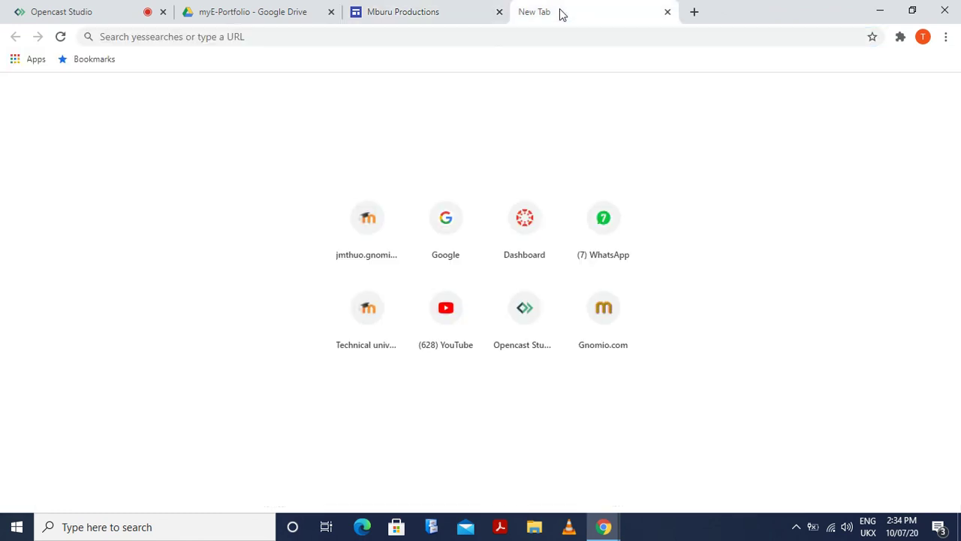
left_click(499, 12)
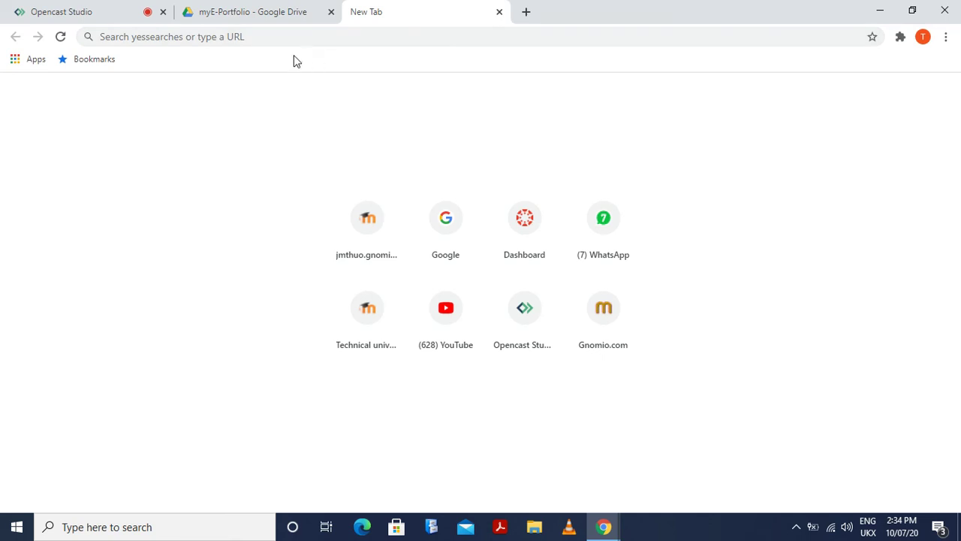
left_click(268, 37)
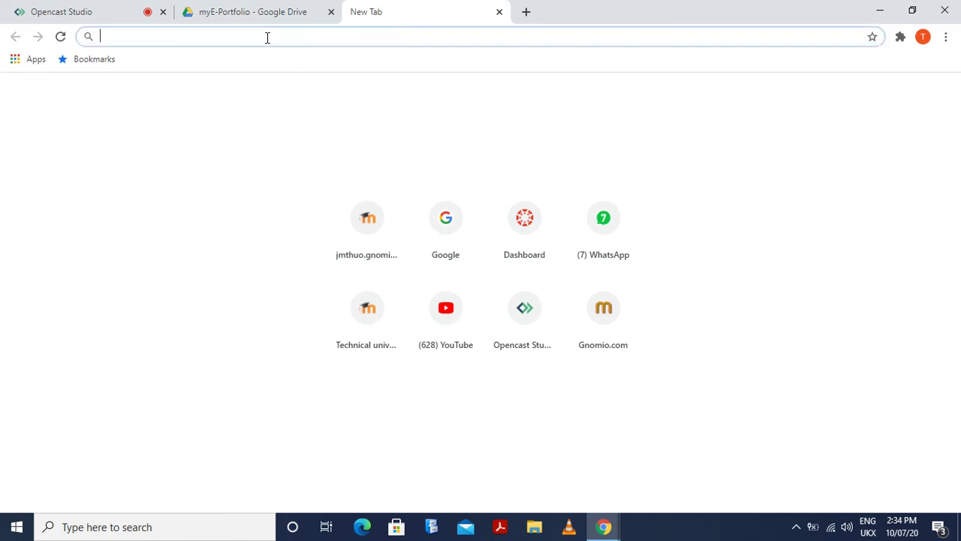
key("ctrl+v")
key("Return")
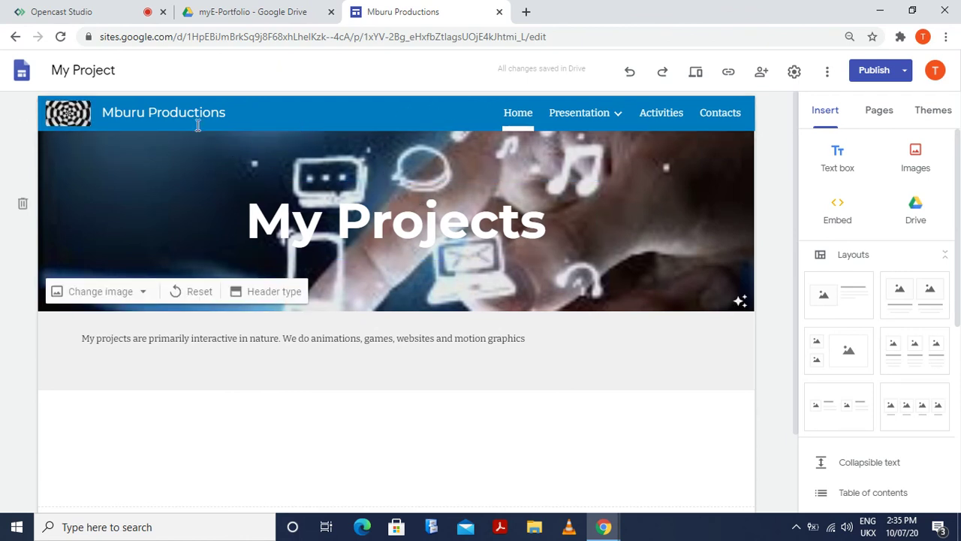
Look through the Presentation pages, then switch to the Opencast Studio tab
left_click(569, 120)
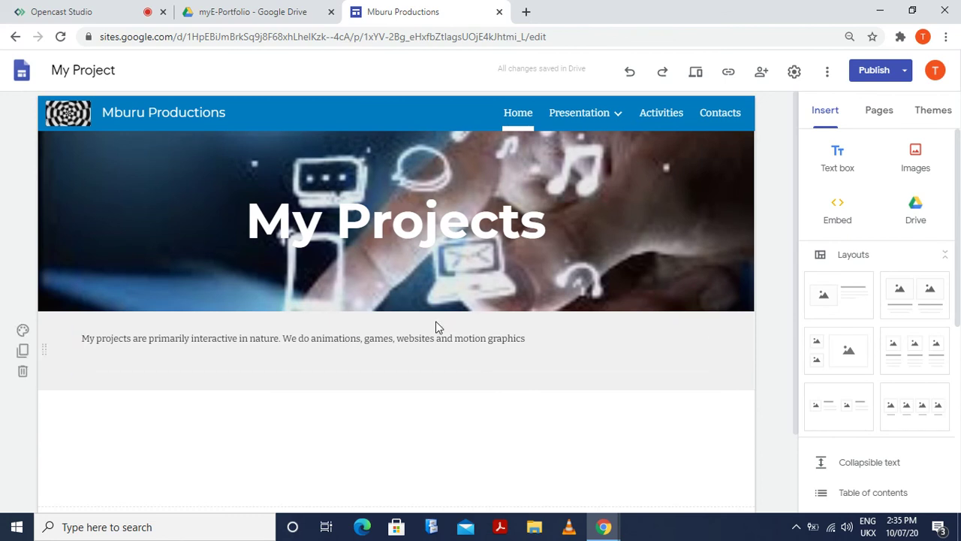
scroll(440, 326, "down", 1)
scroll(451, 350, "up", 1)
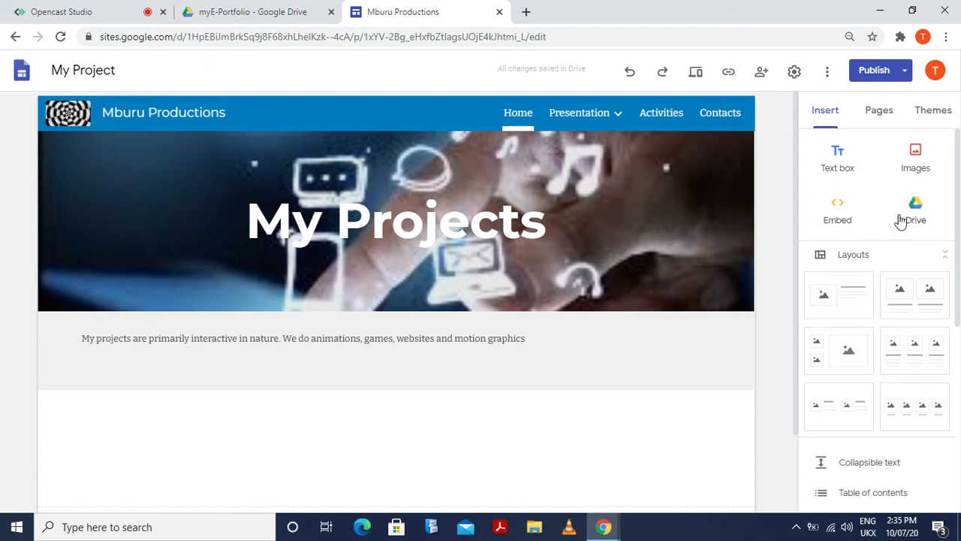
scroll(751, 364, "down", 1)
scroll(821, 377, "down", 5)
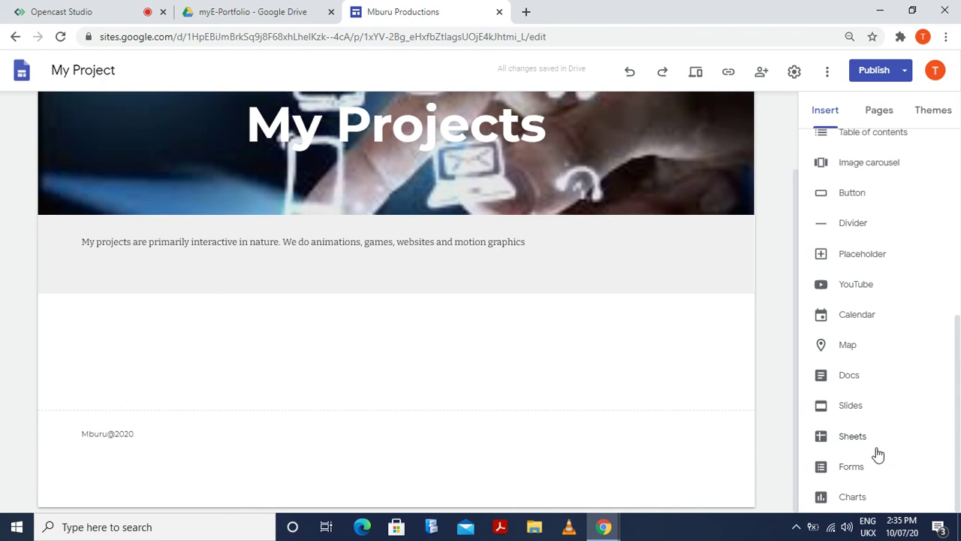
scroll(875, 412, "up", 3)
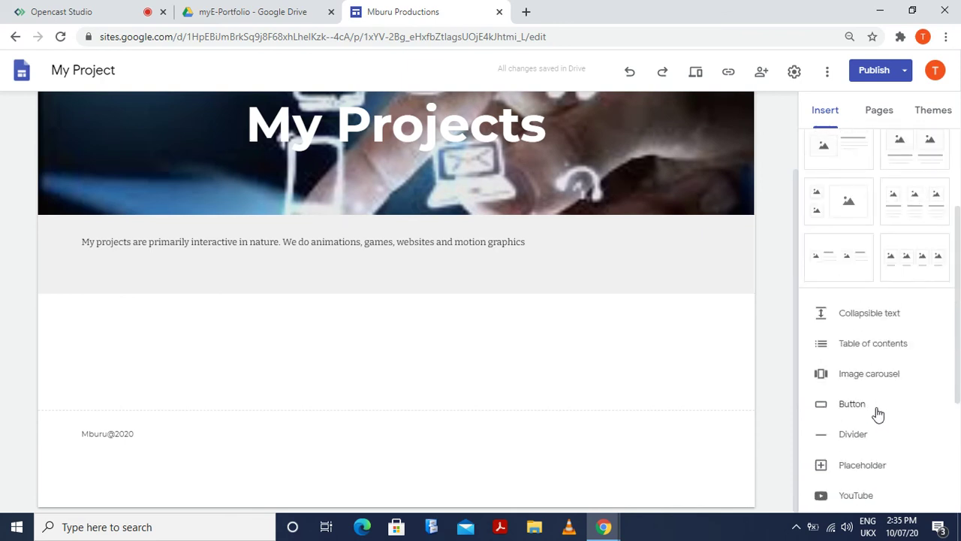
scroll(419, 188, "up", 2)
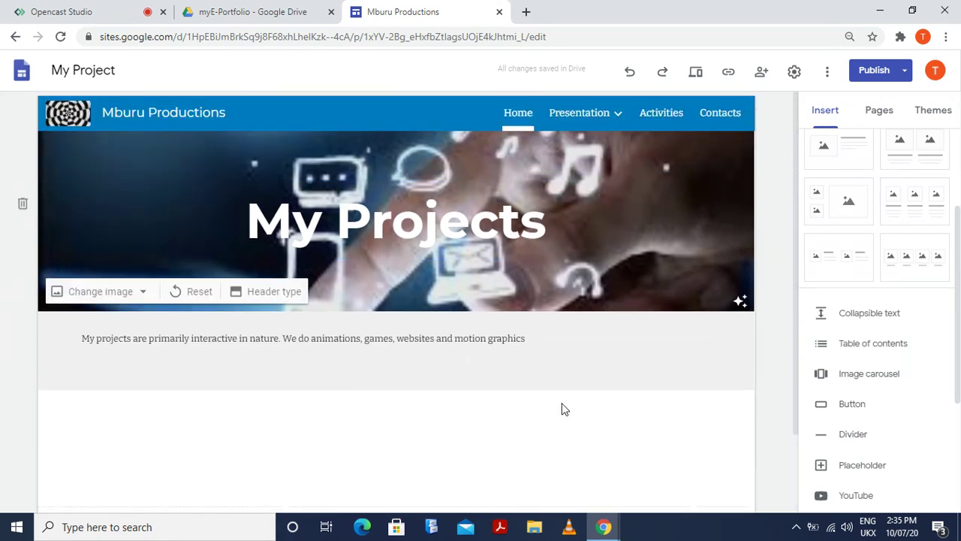
scroll(873, 340, "down", 3)
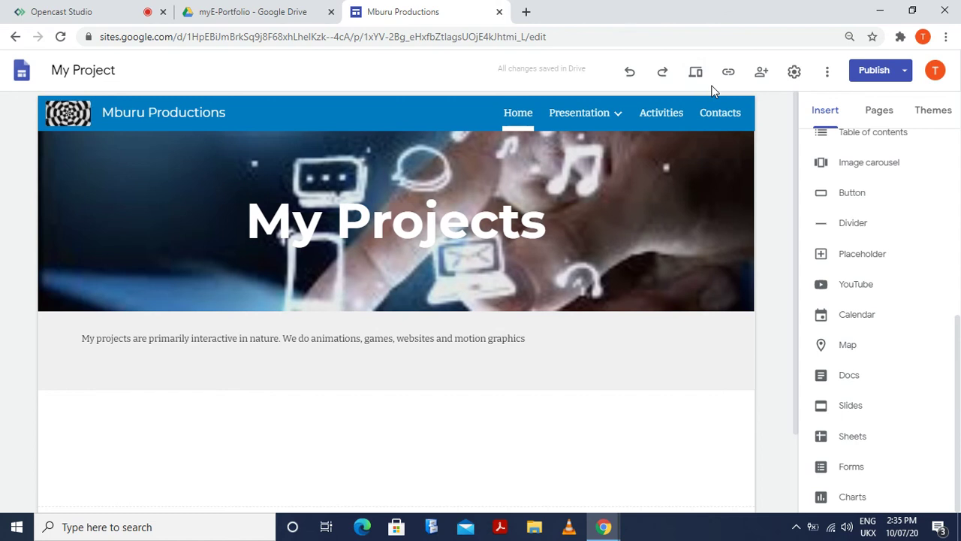
mouse_move(618, 123)
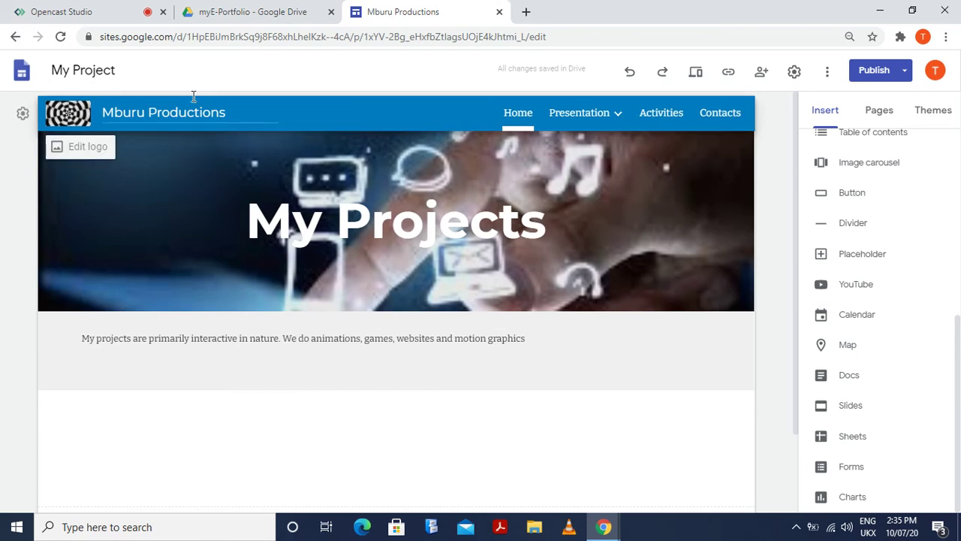
left_click(112, 13)
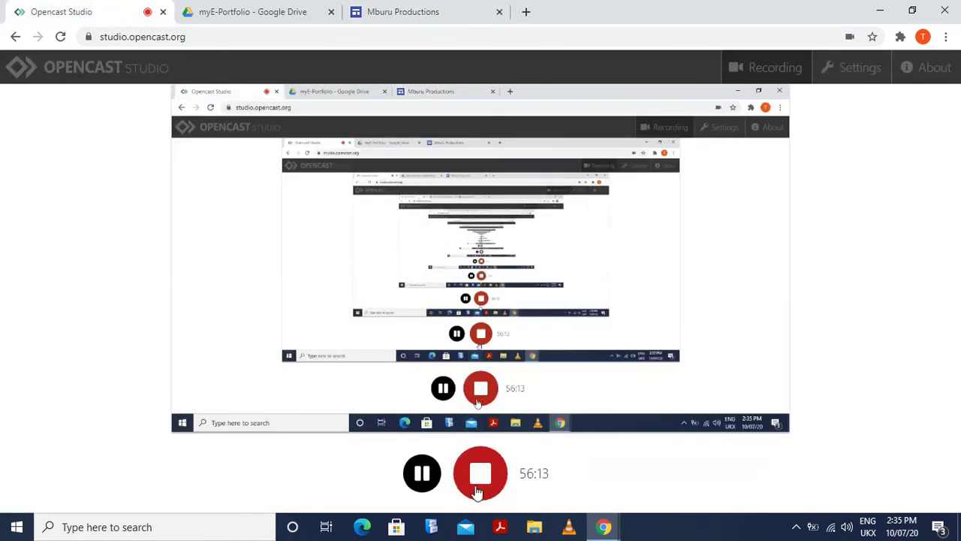